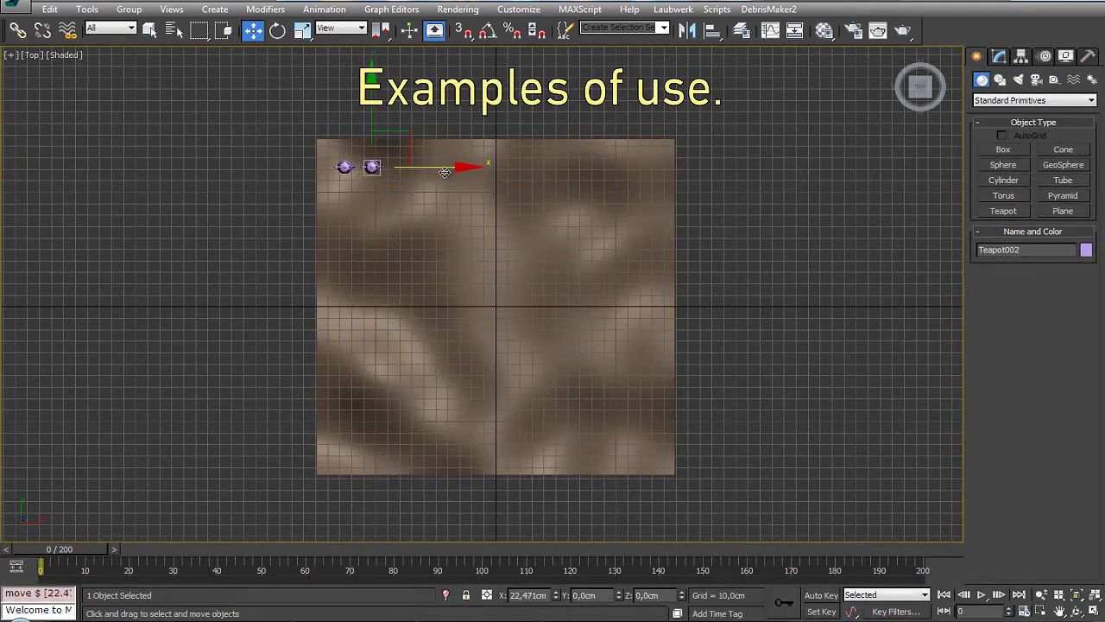
Clone the teapot into a row of 12, then copy the row into a 12-by-11 grid.
{"action": "left_click_drag", "start_coordinate": [444, 171], "coordinate": [442, 172], "text": "shift"}
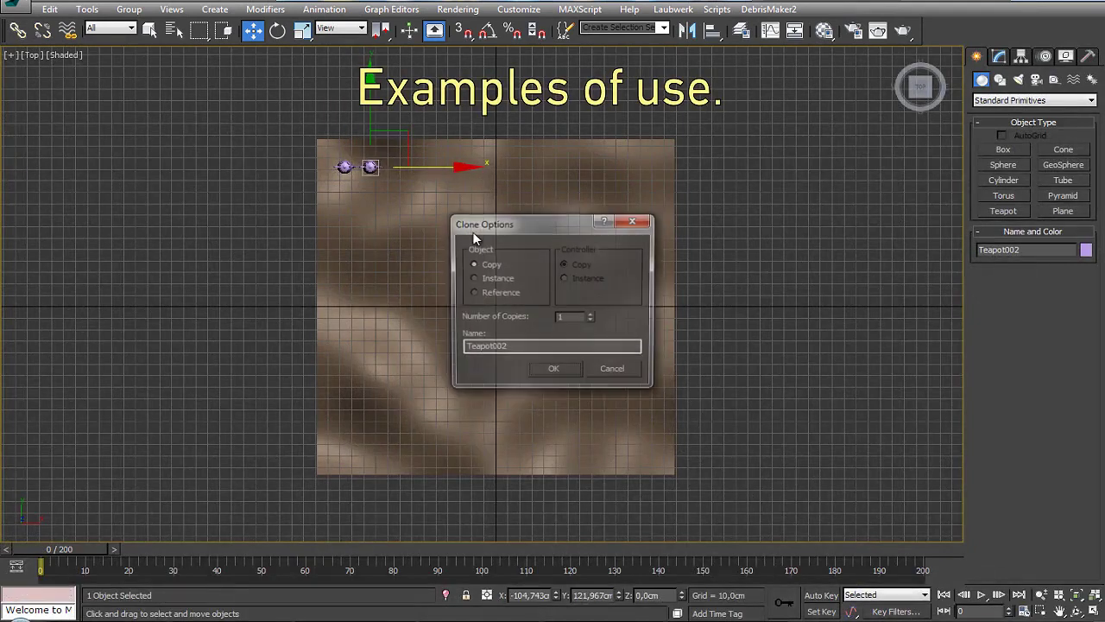
{"action": "left_click", "coordinate": [554, 371]}
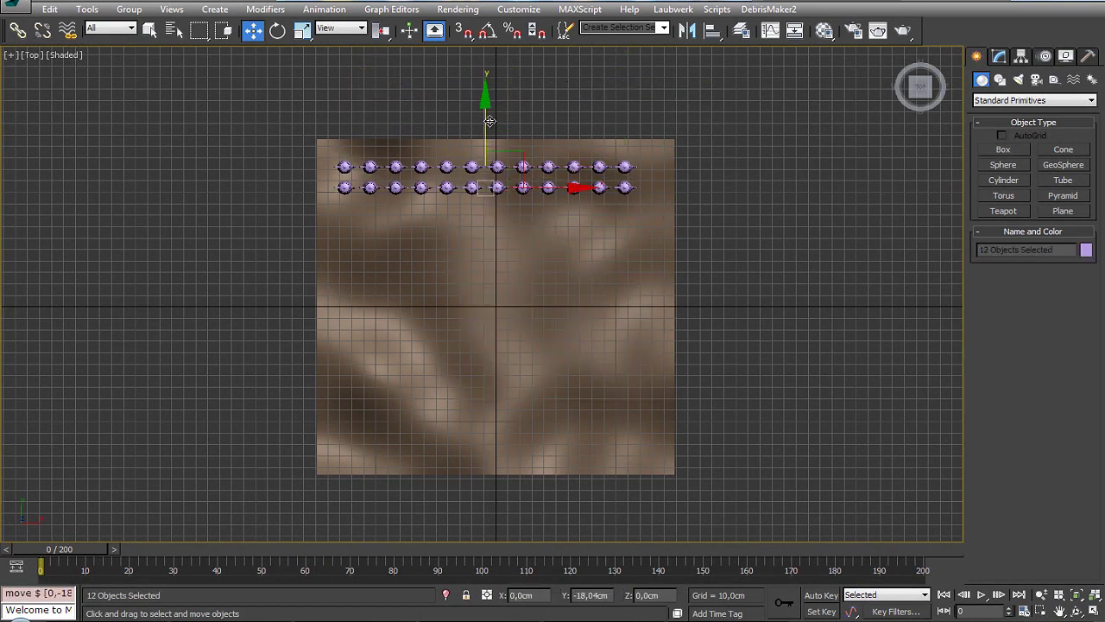
{"action": "left_click_drag", "start_coordinate": [491, 123], "coordinate": [491, 124], "text": "shift"}
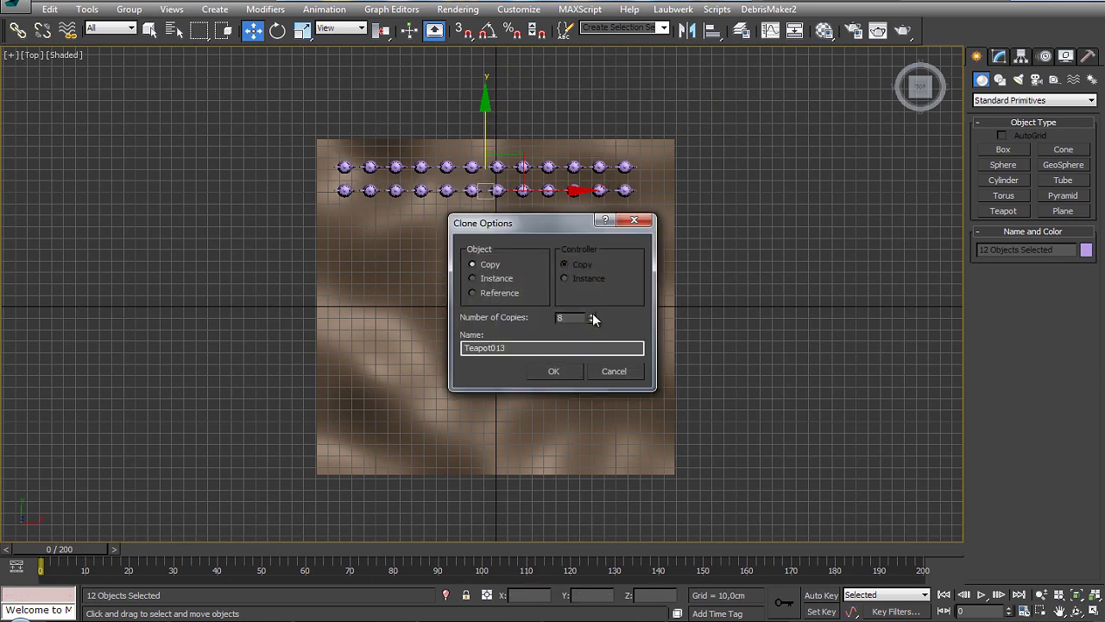
{"action": "left_click", "coordinate": [554, 371]}
Centre the teapot grid on the terrain and view it at an angle in Perspective.
{"action": "middle_click_drag", "start_coordinate": [440, 327], "coordinate": [509, 323]}
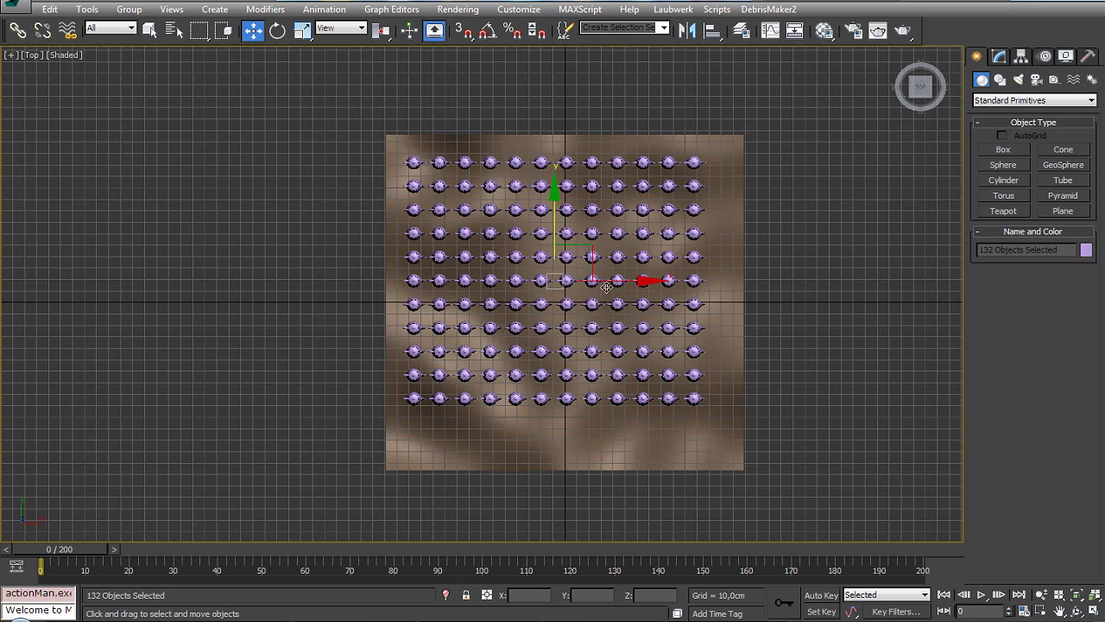
{"action": "left_click_drag", "start_coordinate": [591, 255], "coordinate": [601, 269]}
{"action": "left_click", "coordinate": [35, 55]}
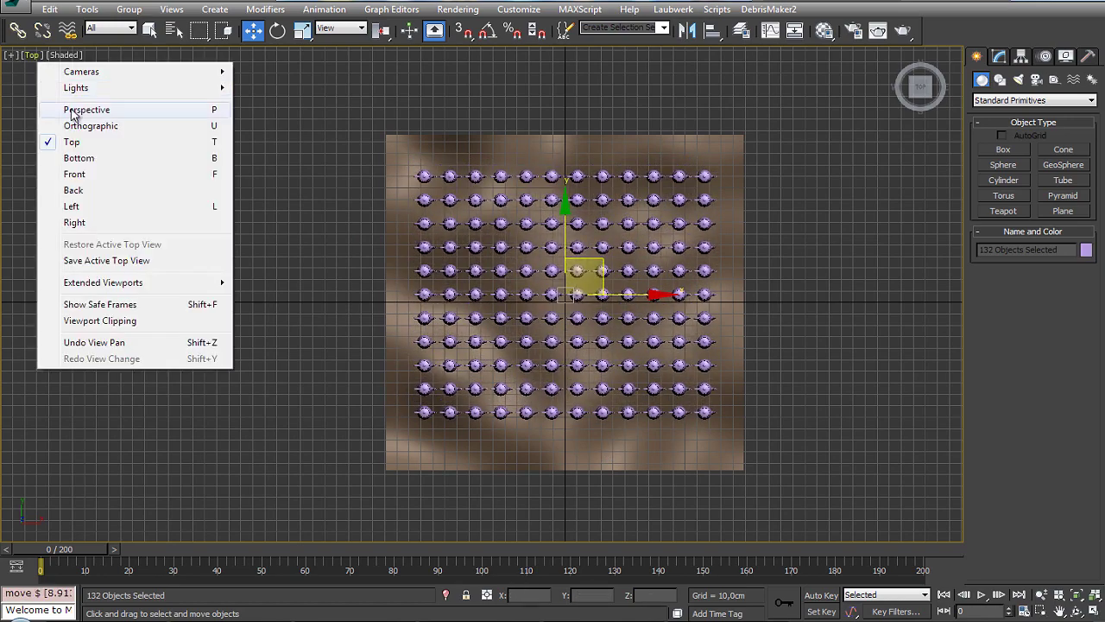
{"action": "left_click", "coordinate": [94, 109]}
{"action": "middle_click_drag", "start_coordinate": [595, 164], "coordinate": [620, 142], "text": "alt"}
{"action": "left_click", "coordinate": [715, 9]}
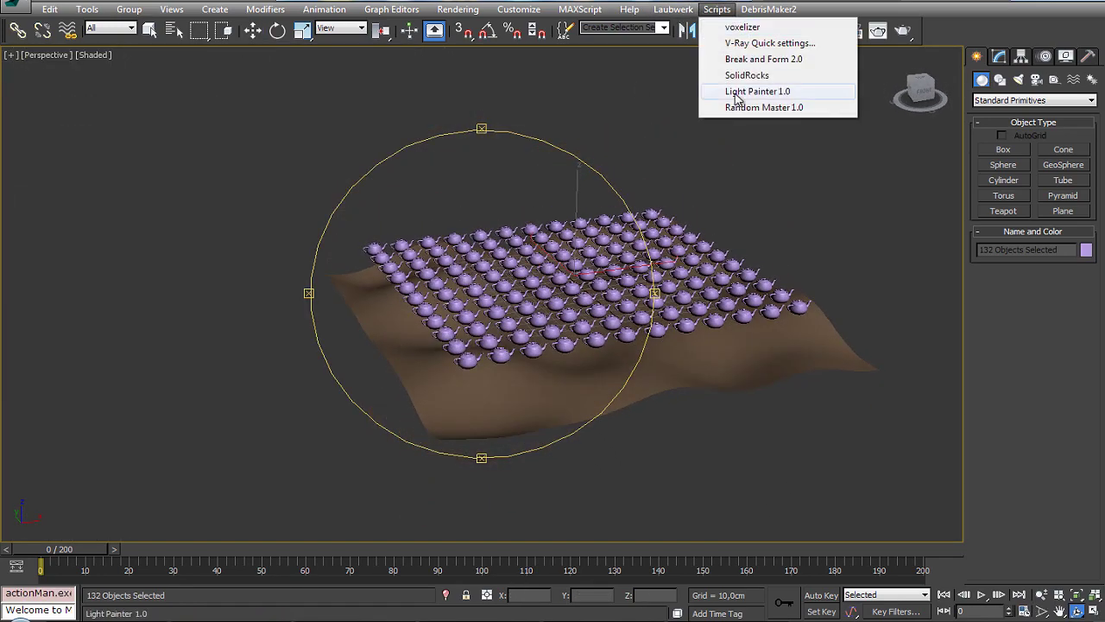
Launch Random Master, load the 132 selected teapots, and expand the Position settings.
{"action": "left_click", "coordinate": [760, 112]}
{"action": "mouse_move", "coordinate": [548, 106]}
{"action": "left_mouse_down"}
{"action": "mouse_move", "coordinate": [251, 108]}
{"action": "mouse_move", "coordinate": [149, 66]}
{"action": "left_mouse_up"}
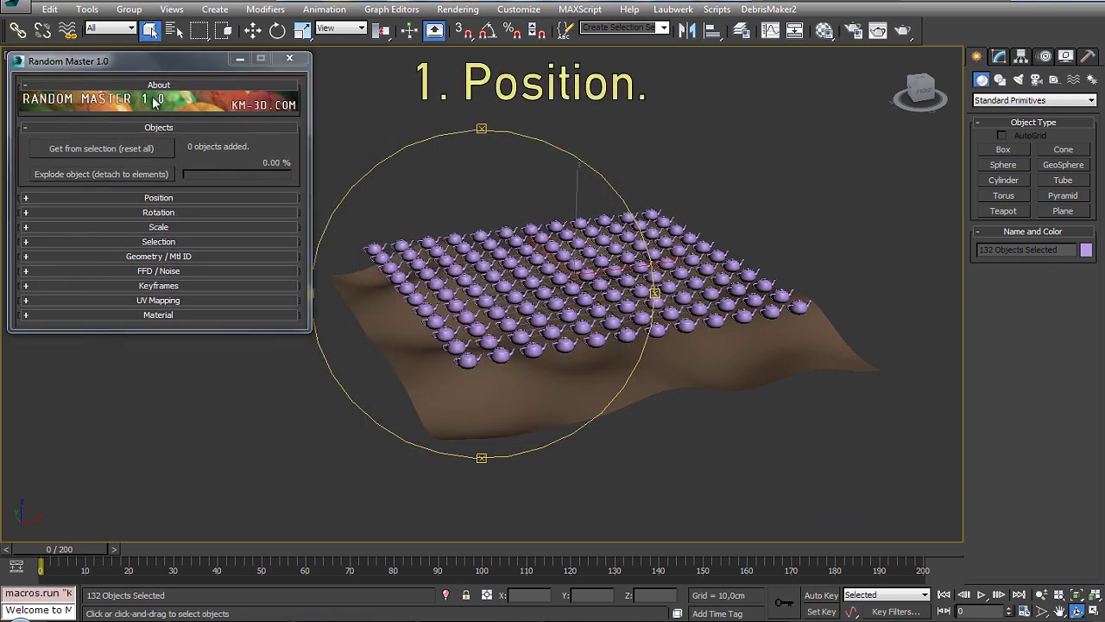
{"action": "left_click", "coordinate": [113, 158]}
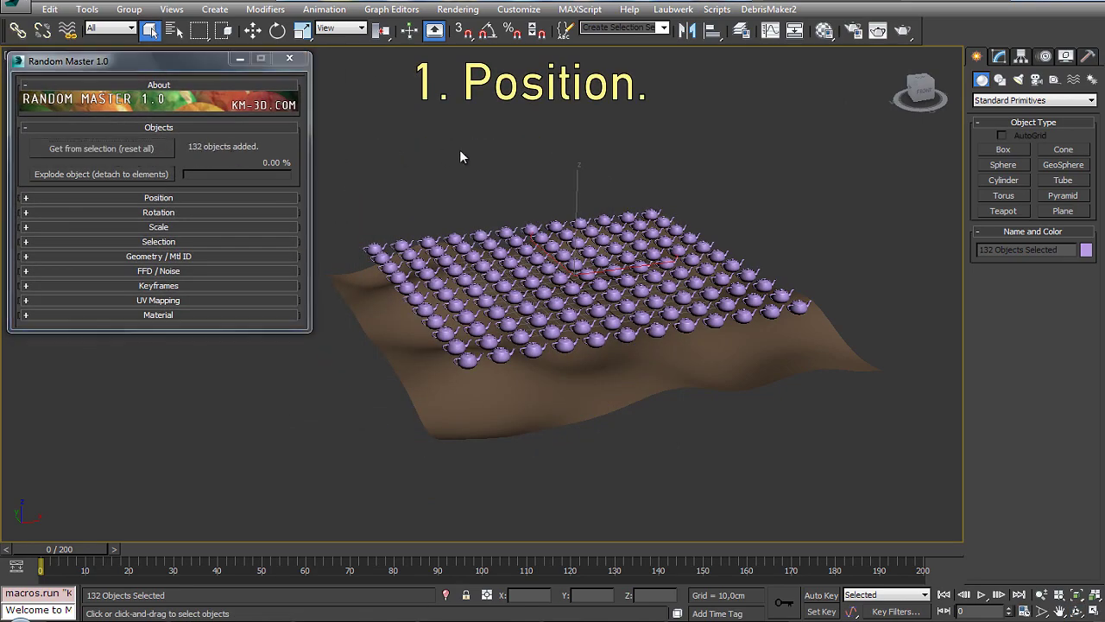
{"action": "left_click", "coordinate": [458, 153]}
{"action": "middle_click_drag", "start_coordinate": [466, 172], "coordinate": [497, 241], "text": "alt"}
{"action": "scroll", "coordinate": [399, 244], "scroll_direction": "up", "scroll_amount": 3}
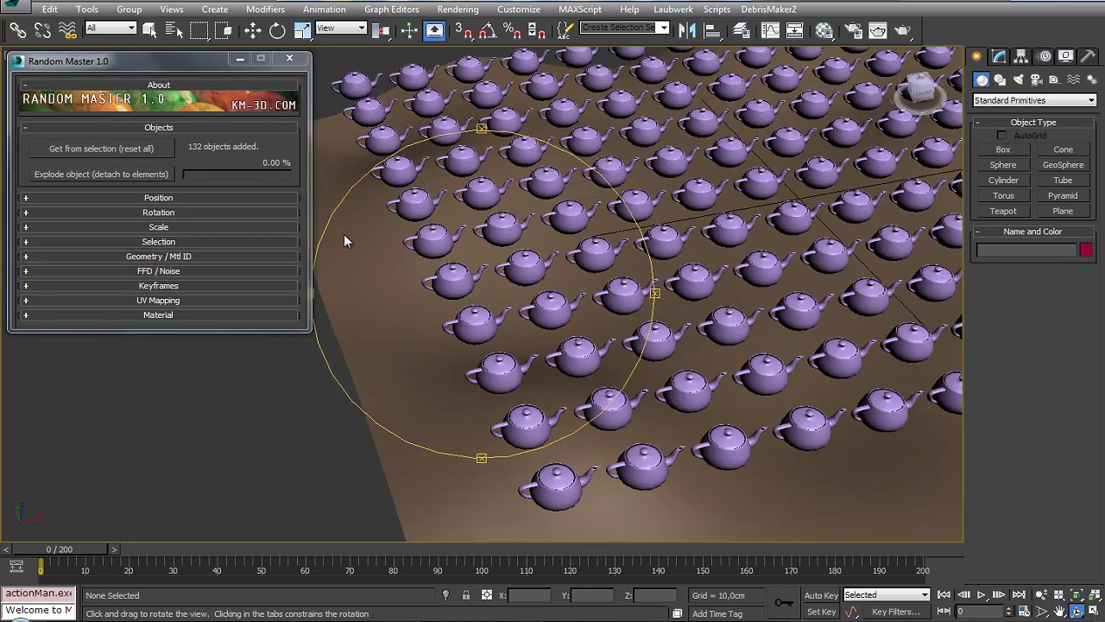
{"action": "left_click", "coordinate": [229, 201]}
Widen the random X offset, raise maximum height to 9,8 cm, and re-randomize positions.
{"action": "left_click_drag", "start_coordinate": [106, 214], "coordinate": [106, 240]}
{"action": "left_click", "coordinate": [275, 250]}
{"action": "left_click", "coordinate": [275, 251]}
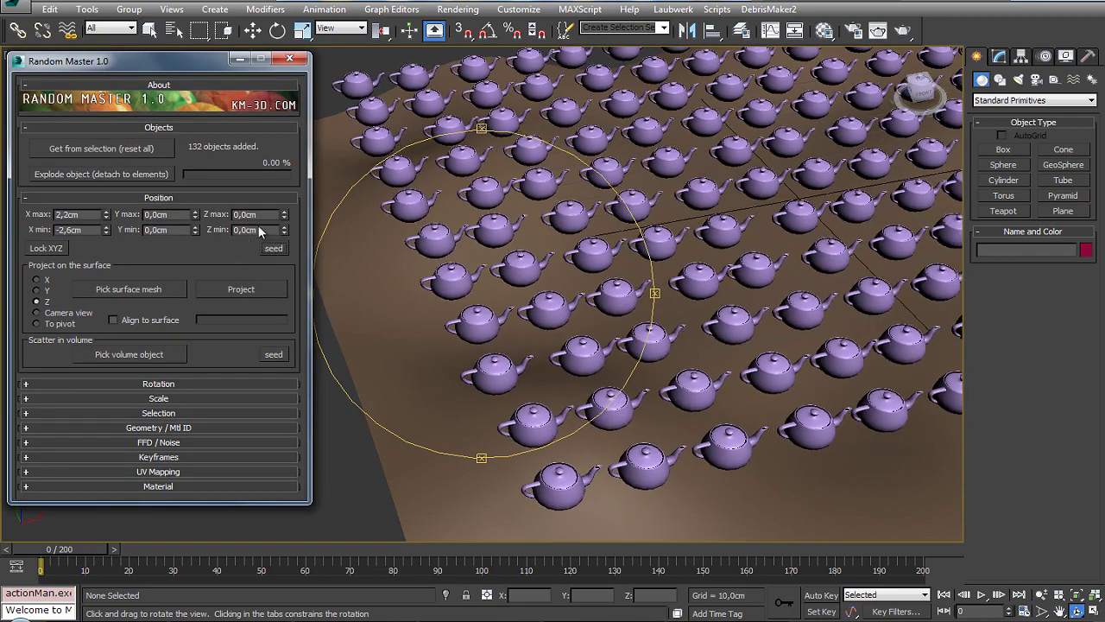
{"action": "left_click_drag", "start_coordinate": [283, 215], "coordinate": [282, 194]}
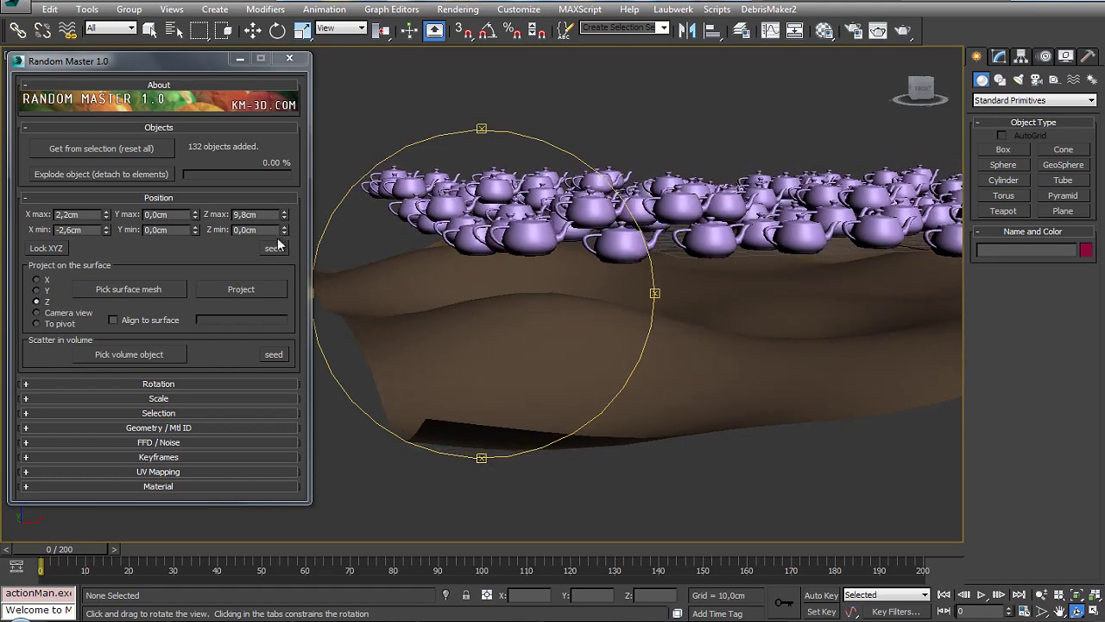
{"action": "left_click", "coordinate": [275, 250]}
{"action": "left_click_drag", "start_coordinate": [498, 249], "coordinate": [501, 363]}
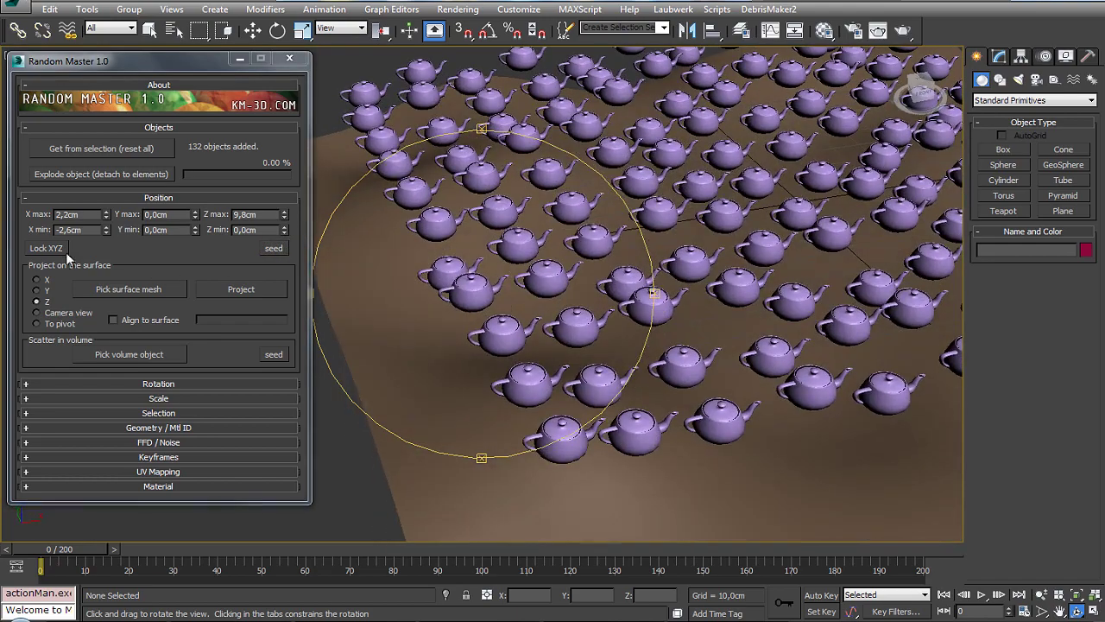
Lock XYZ to one shared range and widen it to -6,3 to 6,9 cm.
{"action": "left_click", "coordinate": [46, 248]}
{"action": "left_click_drag", "start_coordinate": [105, 222], "coordinate": [111, 260]}
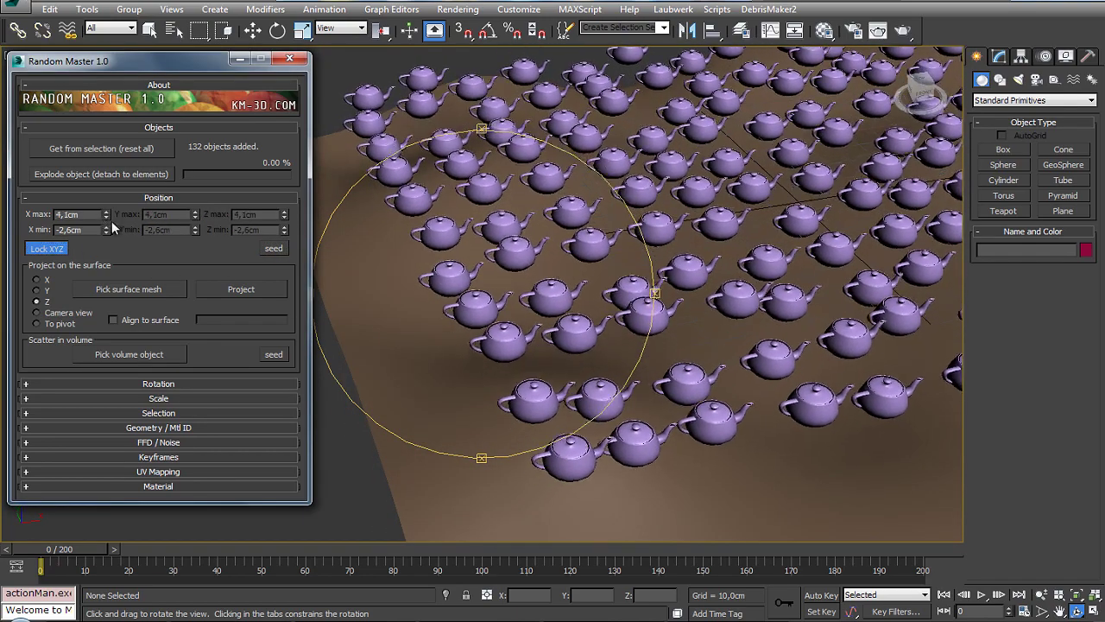
{"action": "left_click_drag", "start_coordinate": [106, 216], "coordinate": [111, 194]}
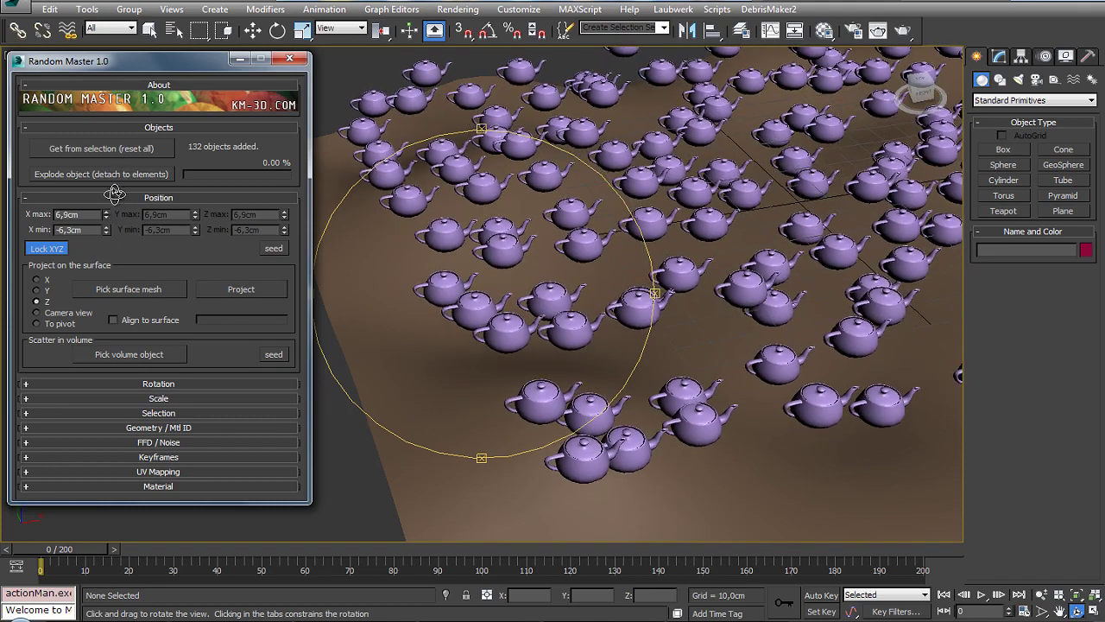
{"action": "scroll", "coordinate": [535, 303], "scroll_direction": "down", "scroll_amount": 5}
{"action": "mouse_move", "coordinate": [509, 328]}
{"action": "left_mouse_down"}
{"action": "mouse_move", "coordinate": [498, 347]}
{"action": "mouse_move", "coordinate": [499, 333]}
{"action": "left_mouse_up"}
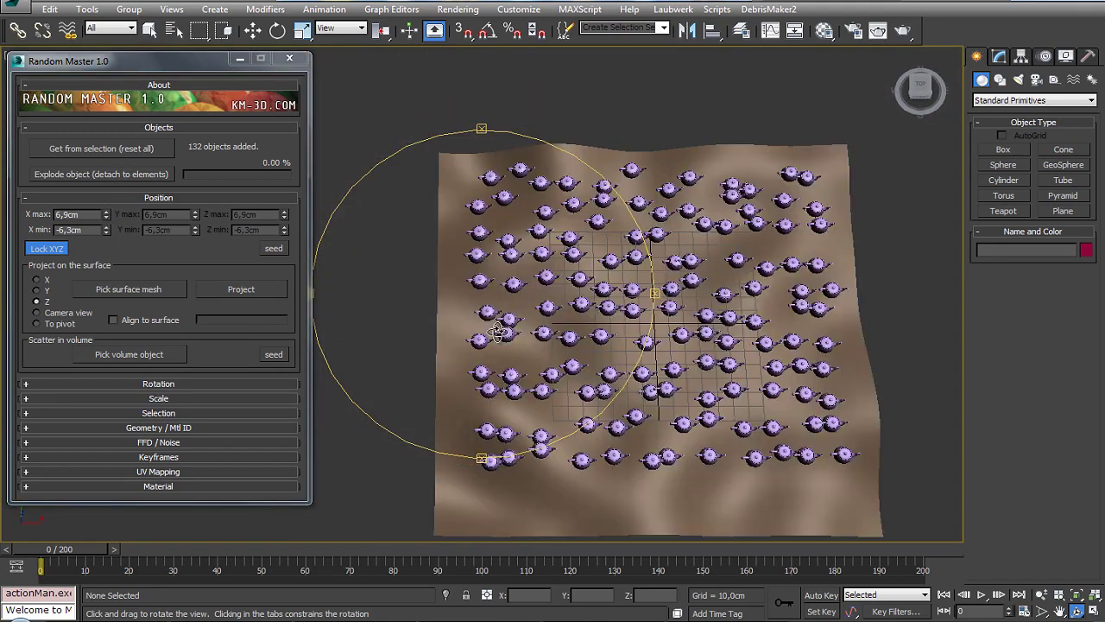
Pick Plane001 as the surface mesh and project the teapots onto it.
{"action": "key", "text": "shift+z"}
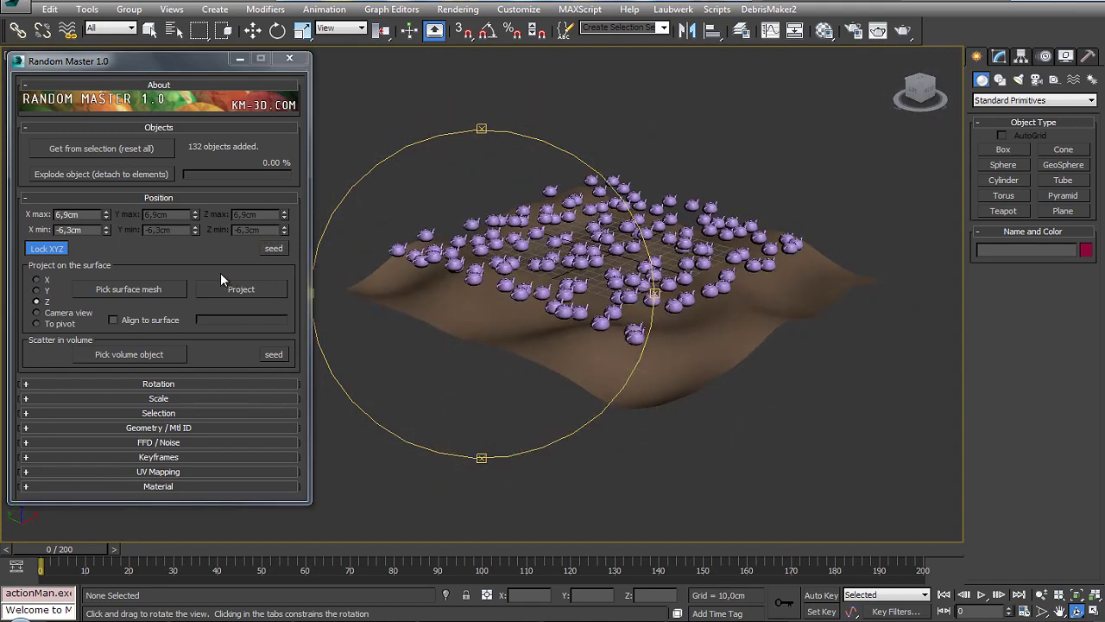
{"action": "left_click", "coordinate": [179, 292]}
{"action": "left_click", "coordinate": [403, 306]}
{"action": "scroll", "coordinate": [501, 328], "scroll_direction": "up", "scroll_amount": 5}
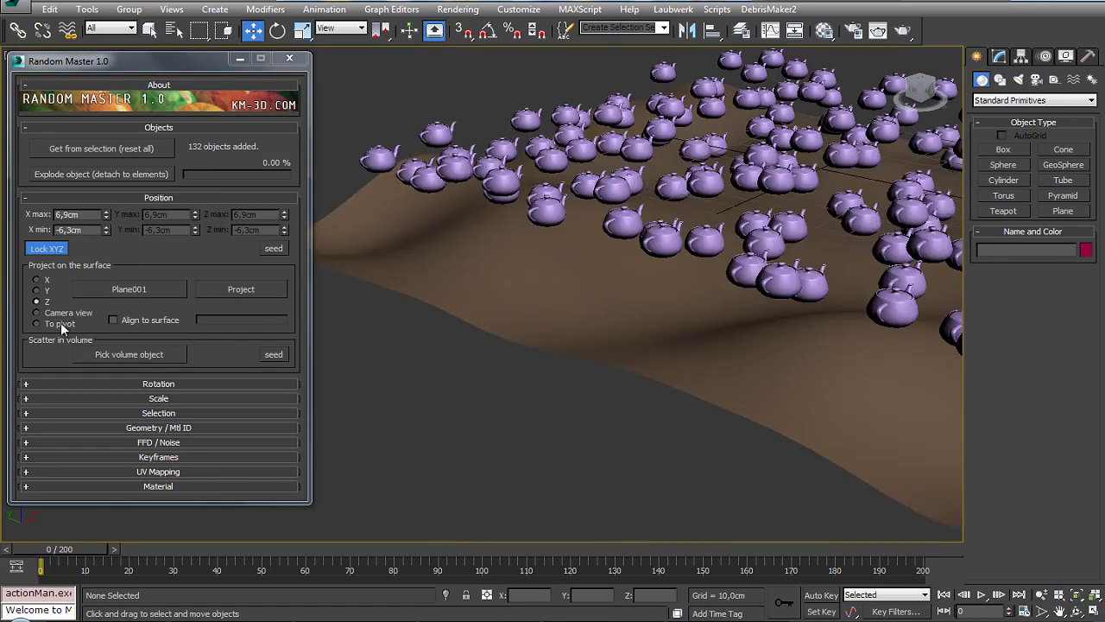
{"action": "left_click", "coordinate": [257, 288]}
{"action": "key", "text": "ctrl+r"}
{"action": "mouse_move", "coordinate": [570, 332]}
{"action": "left_mouse_down"}
{"action": "mouse_move", "coordinate": [595, 365]}
{"action": "mouse_move", "coordinate": [605, 343]}
{"action": "left_mouse_up"}
Re-randomize positions, enable Align to surface, and project the teapots onto the terrain again.
{"action": "left_click", "coordinate": [277, 249]}
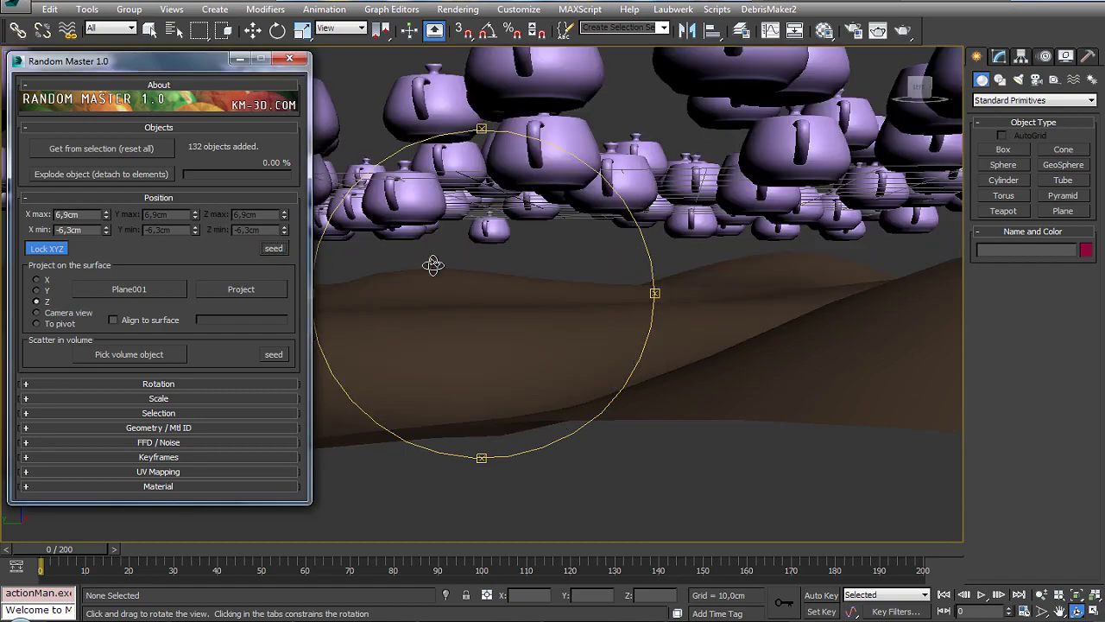
{"action": "left_click", "coordinate": [113, 319]}
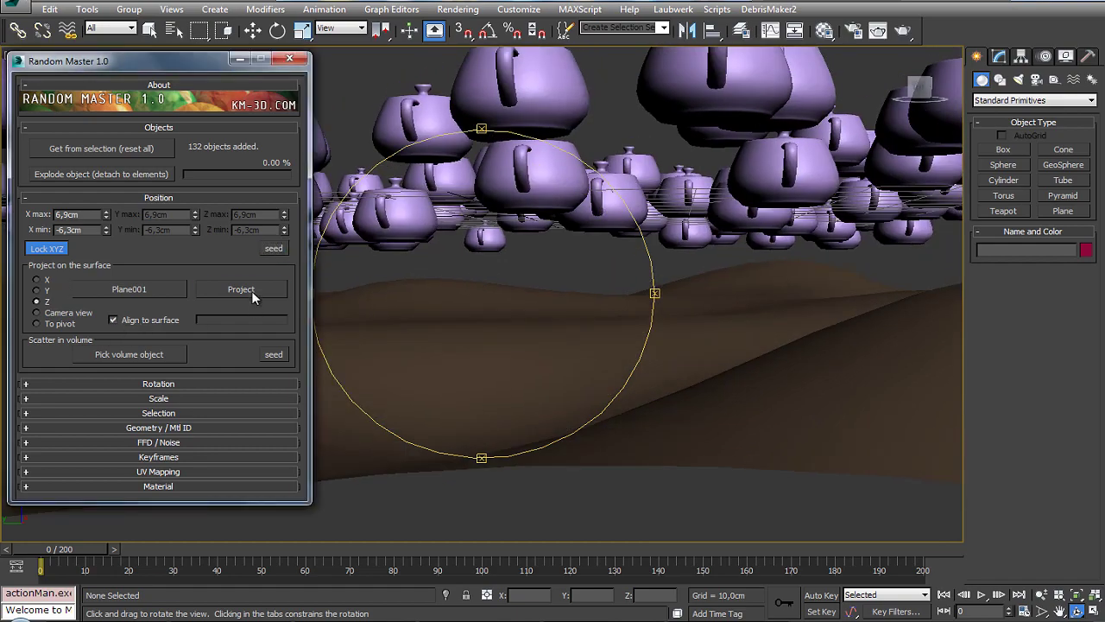
{"action": "left_click", "coordinate": [241, 289]}
{"action": "left_click_drag", "start_coordinate": [488, 354], "coordinate": [425, 371]}
{"action": "mouse_move", "coordinate": [278, 256]}
{"action": "left_mouse_down"}
{"action": "mouse_move", "coordinate": [217, 382]}
{"action": "mouse_move", "coordinate": [269, 364]}
{"action": "left_mouse_up"}
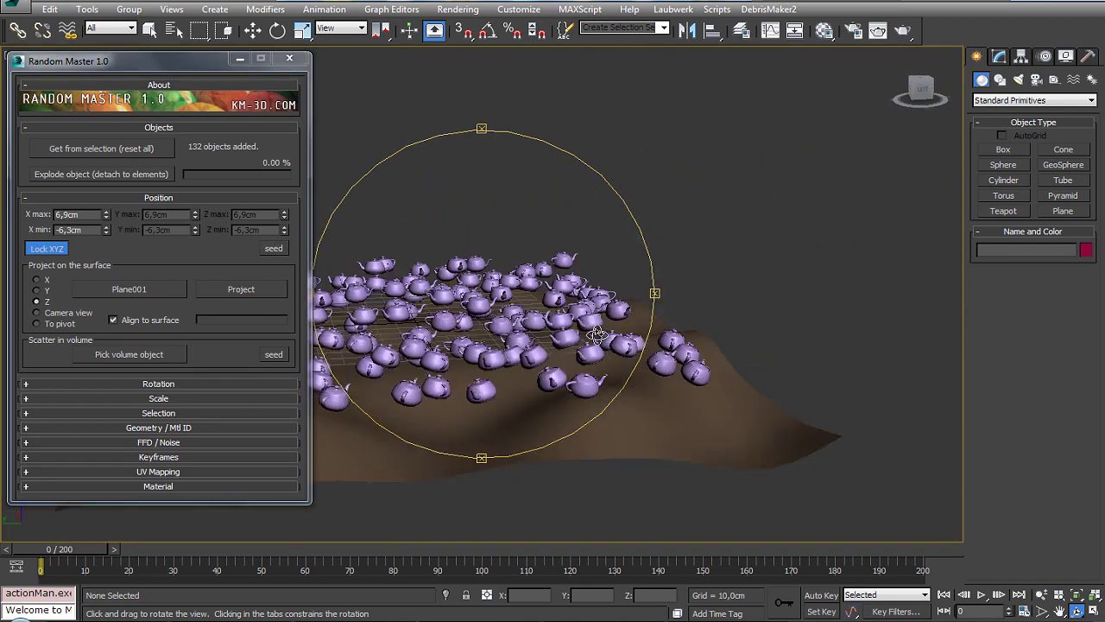
Regenerate the rotation seed with zero ranges in the Rotation settings.
{"action": "left_click", "coordinate": [224, 384]}
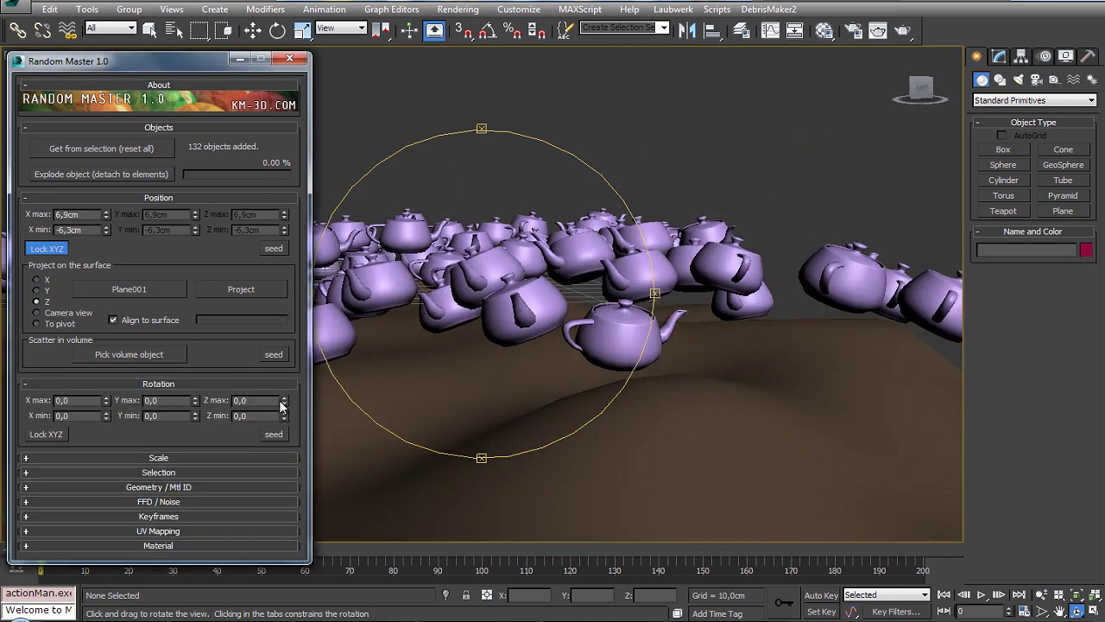
{"action": "left_click", "coordinate": [274, 433]}
{"action": "left_click", "coordinate": [253, 385]}
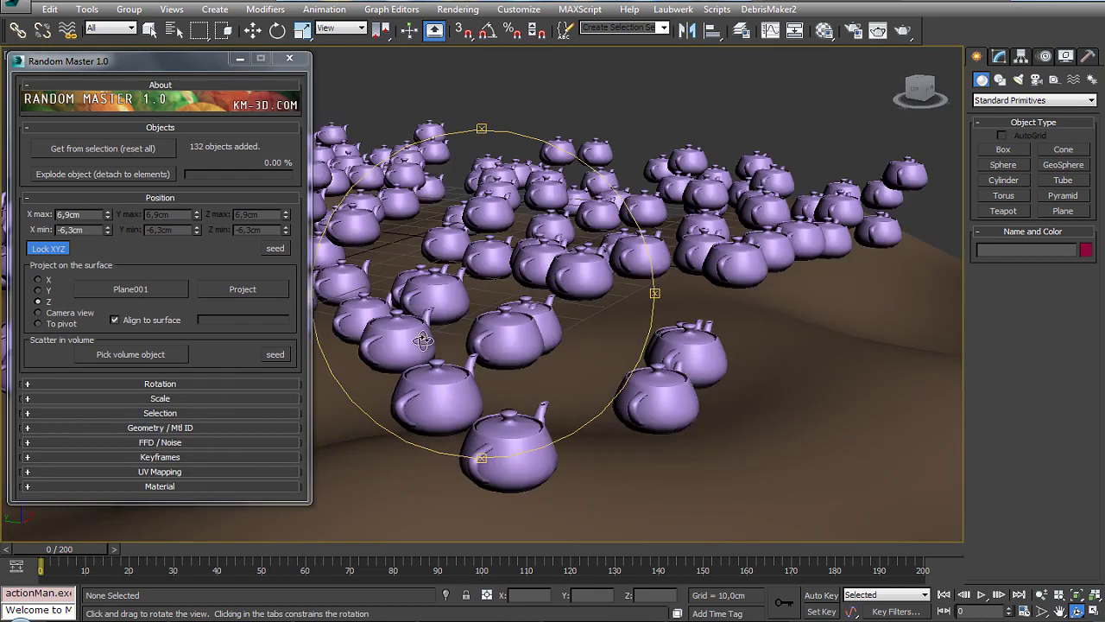
{"action": "scroll", "coordinate": [462, 324], "scroll_direction": "down", "scroll_amount": 10}
{"action": "right_click", "coordinate": [660, 219]}
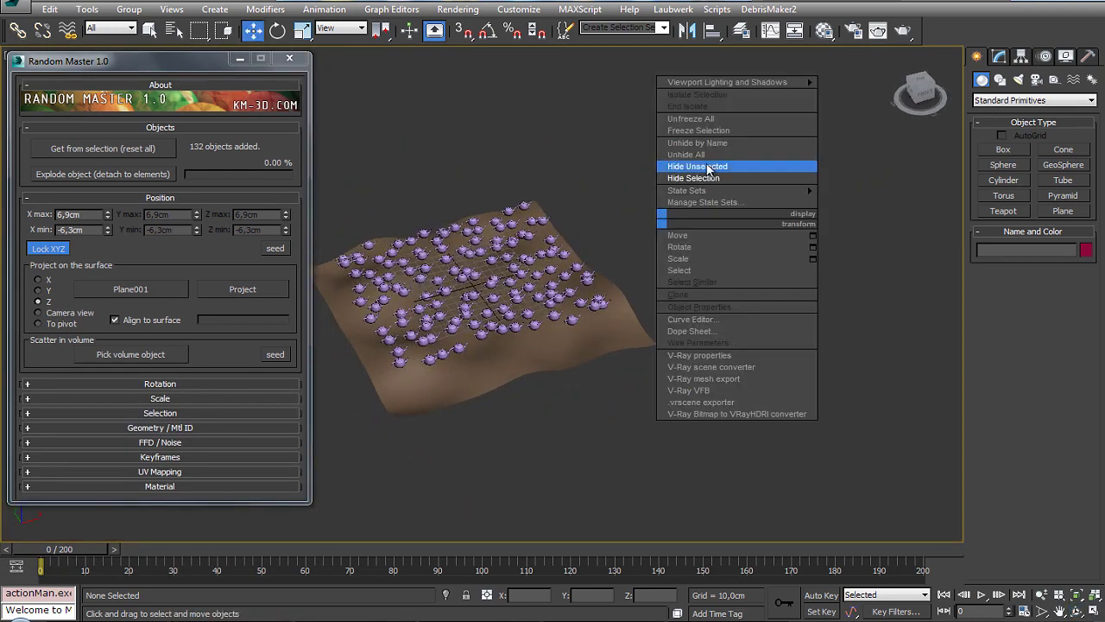
Unhide all objects to reveal the red capsule, then hide the terrain plane.
{"action": "left_click", "coordinate": [713, 156]}
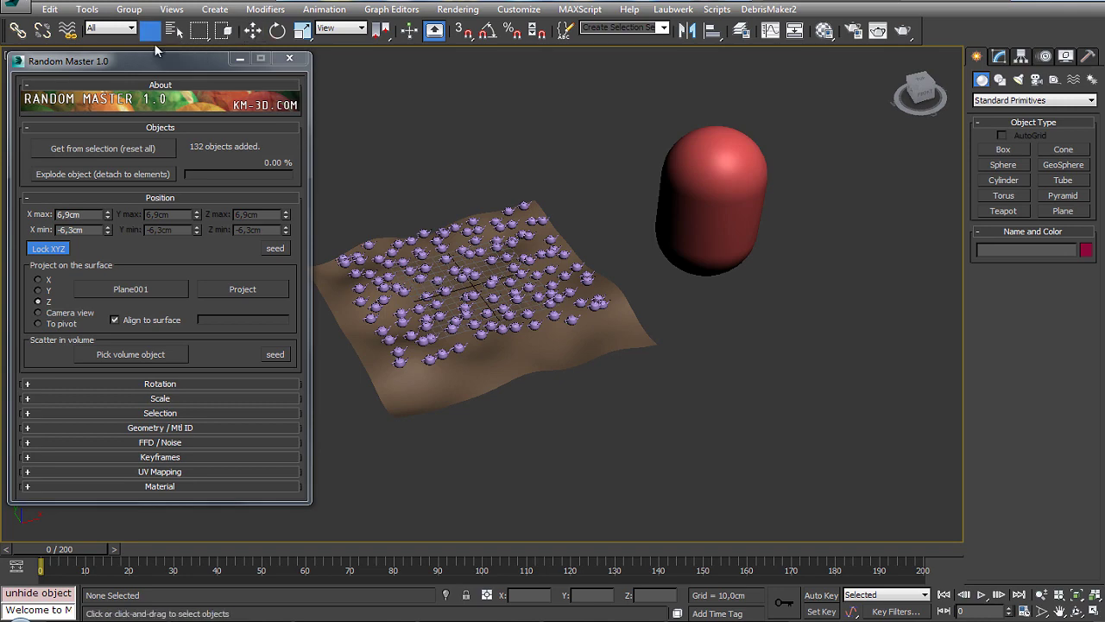
{"action": "left_click", "coordinate": [446, 398]}
{"action": "right_click", "coordinate": [446, 400]}
{"action": "left_click", "coordinate": [472, 354]}
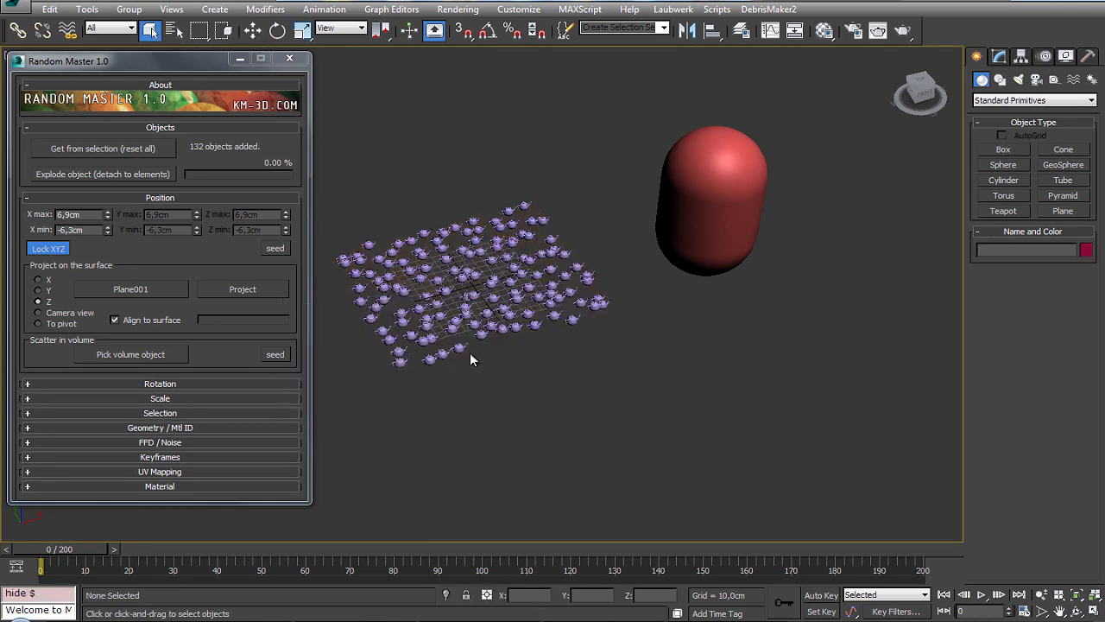
{"action": "middle_click_drag", "start_coordinate": [477, 363], "coordinate": [491, 272], "text": "alt"}
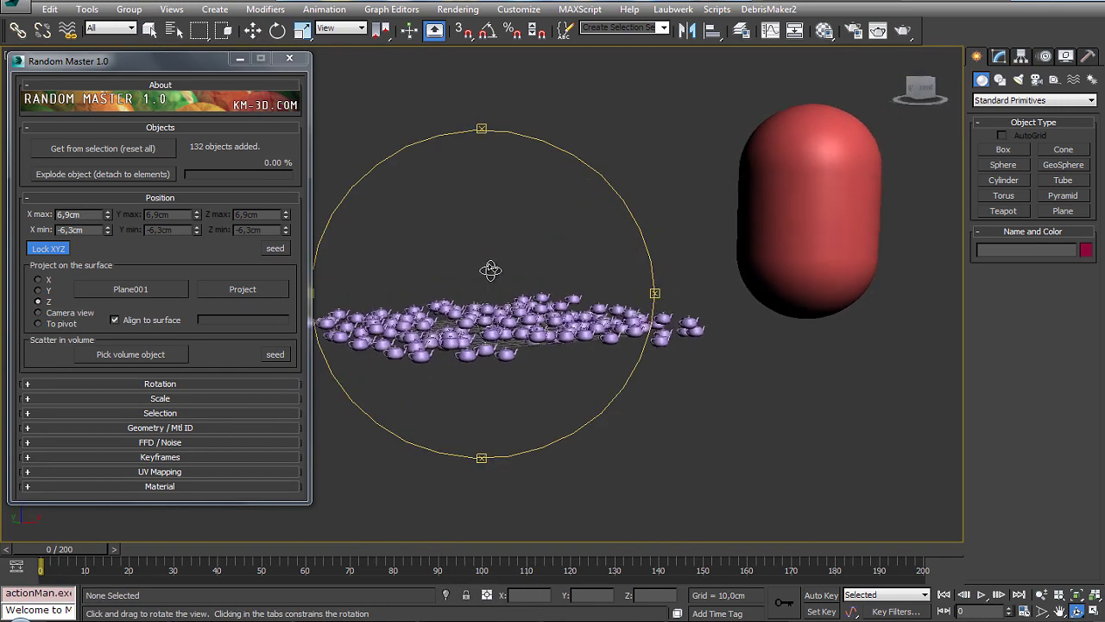
Turn off Lock XYZ, raise Z max to 134,4 cm, and set Capsule001 with Camera view projection.
{"action": "left_click", "coordinate": [52, 250]}
{"action": "left_click_drag", "start_coordinate": [289, 202], "coordinate": [288, 155]}
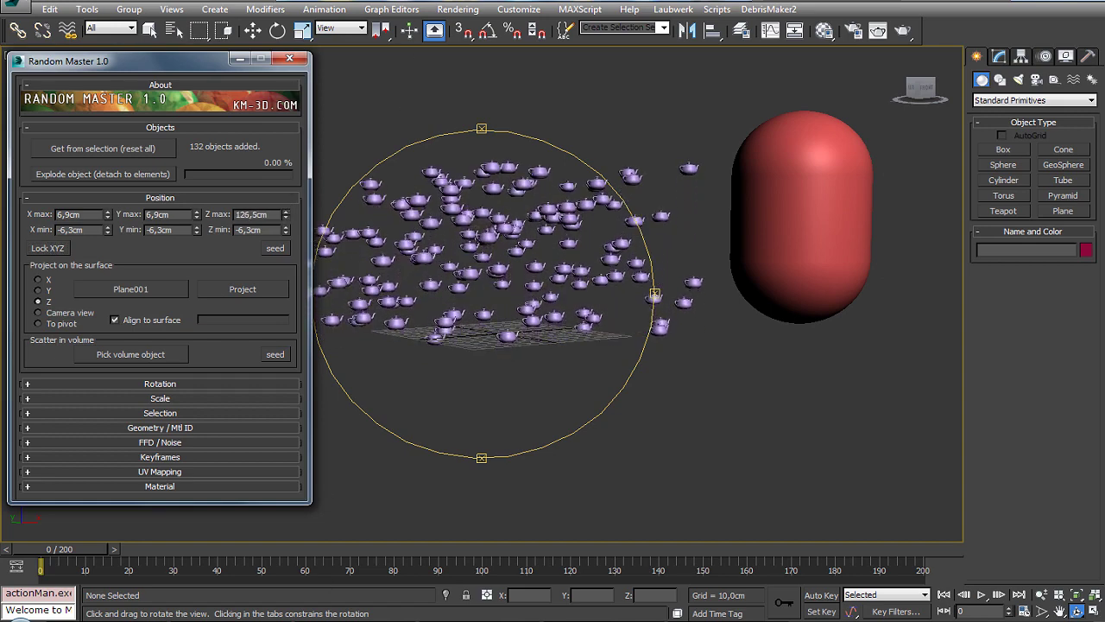
{"action": "mouse_move", "coordinate": [546, 288]}
{"action": "left_mouse_down"}
{"action": "mouse_move", "coordinate": [506, 299]}
{"action": "mouse_move", "coordinate": [553, 268]}
{"action": "left_mouse_up"}
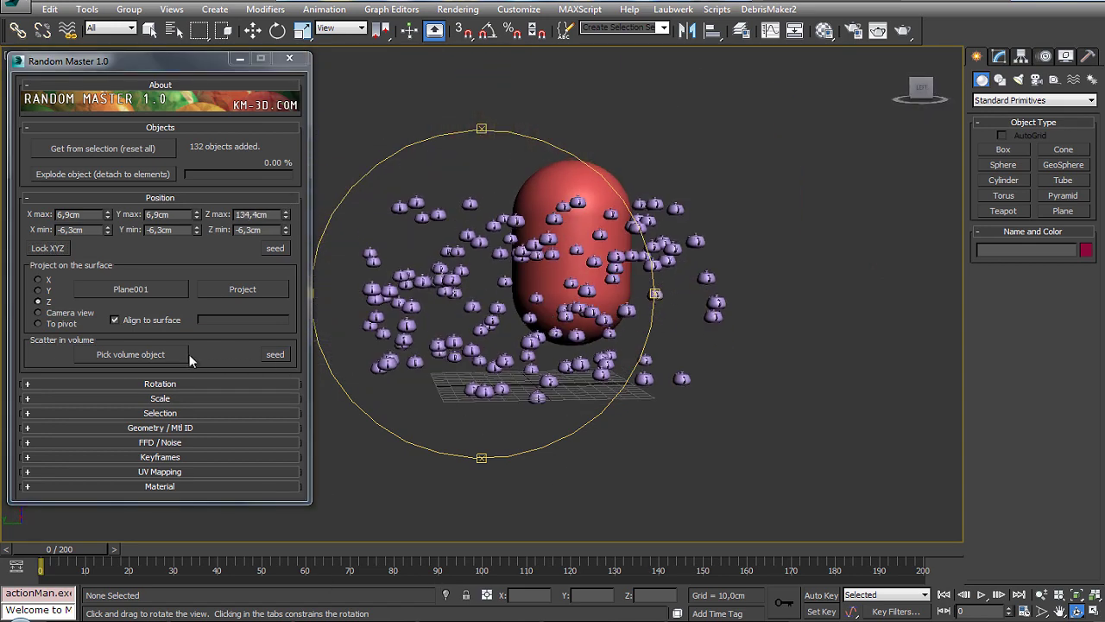
{"action": "left_click", "coordinate": [149, 292]}
{"action": "left_click", "coordinate": [551, 191]}
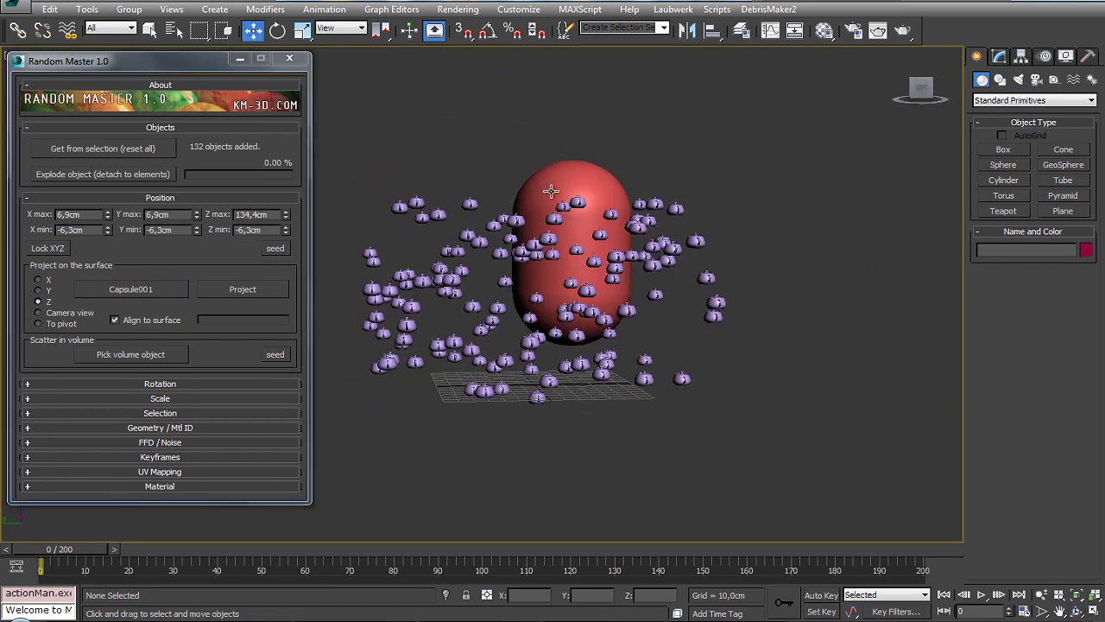
{"action": "left_click", "coordinate": [68, 316]}
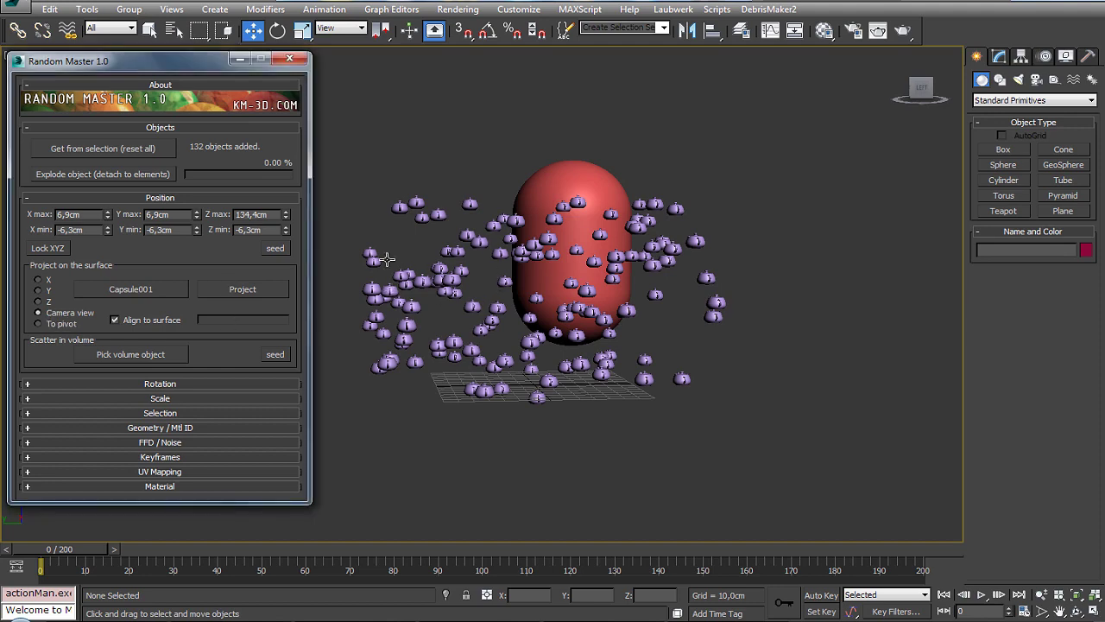
{"action": "key", "text": "ctrl+r"}
{"action": "mouse_move", "coordinate": [594, 284]}
{"action": "left_mouse_down"}
{"action": "mouse_move", "coordinate": [530, 329]}
{"action": "mouse_move", "coordinate": [582, 308]}
{"action": "mouse_move", "coordinate": [413, 304]}
{"action": "mouse_move", "coordinate": [450, 327]}
{"action": "mouse_move", "coordinate": [476, 321]}
{"action": "mouse_move", "coordinate": [483, 345]}
{"action": "mouse_move", "coordinate": [535, 333]}
{"action": "mouse_move", "coordinate": [472, 350]}
{"action": "left_mouse_up"}
Shift X to 250,2 cm and Y to about -74/-72 cm, and raise Z max to 197,9 cm.
{"action": "left_click", "coordinate": [275, 248]}
{"action": "mouse_move", "coordinate": [435, 317]}
{"action": "left_mouse_down"}
{"action": "mouse_move", "coordinate": [452, 306]}
{"action": "mouse_move", "coordinate": [425, 335]}
{"action": "left_mouse_up"}
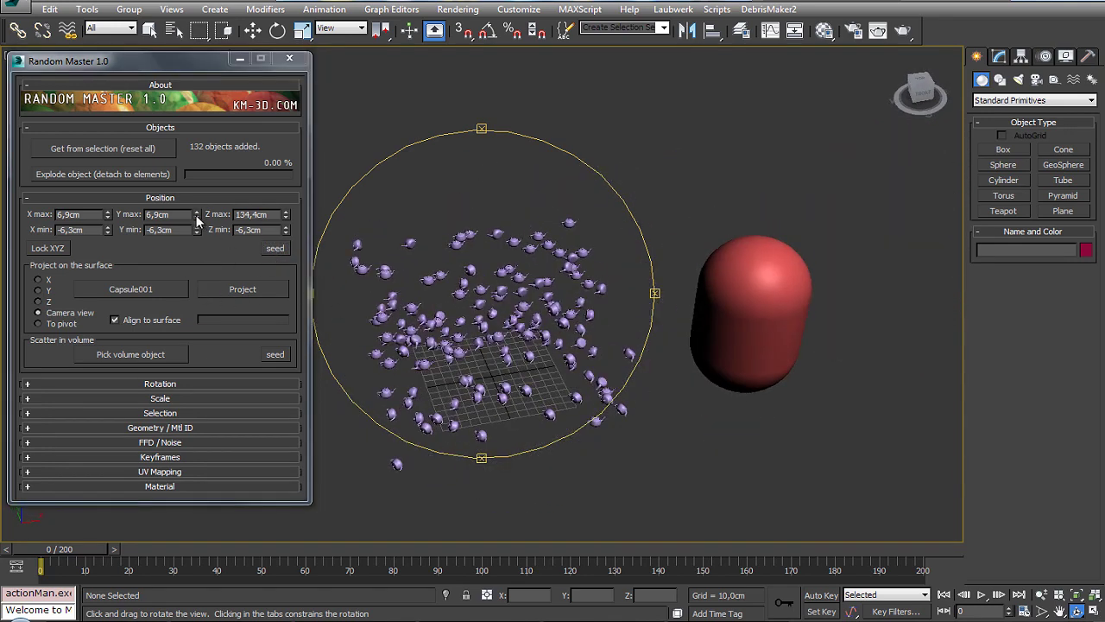
{"action": "mouse_move", "coordinate": [199, 229]}
{"action": "left_mouse_down"}
{"action": "mouse_move", "coordinate": [202, 215]}
{"action": "mouse_move", "coordinate": [254, 417]}
{"action": "left_mouse_up"}
{"action": "mouse_move", "coordinate": [121, 98]}
{"action": "left_mouse_down"}
{"action": "mouse_move", "coordinate": [386, 341]}
{"action": "mouse_move", "coordinate": [470, 319]}
{"action": "left_mouse_up"}
{"action": "left_click_drag", "start_coordinate": [196, 217], "coordinate": [254, 599]}
{"action": "left_click_drag", "start_coordinate": [516, 389], "coordinate": [309, 260]}
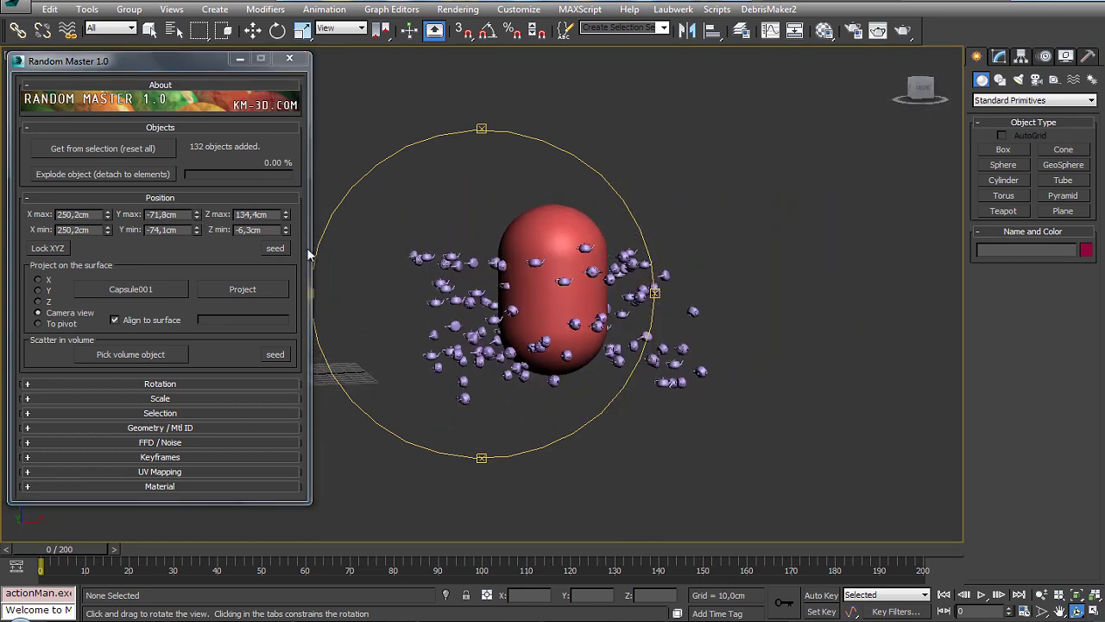
{"action": "left_click_drag", "start_coordinate": [287, 216], "coordinate": [286, 164]}
{"action": "scroll", "coordinate": [388, 265], "scroll_direction": "up", "scroll_amount": 3}
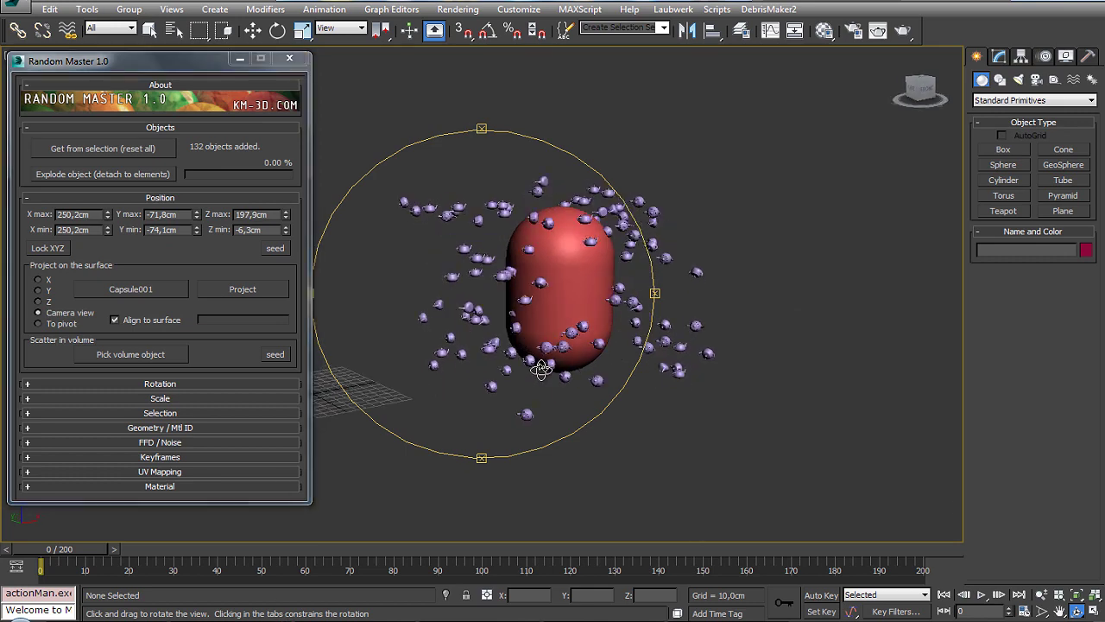
Set projection To pivot and project the teapots onto the capsule.
{"action": "left_click", "coordinate": [39, 323]}
{"action": "right_click", "coordinate": [556, 204]}
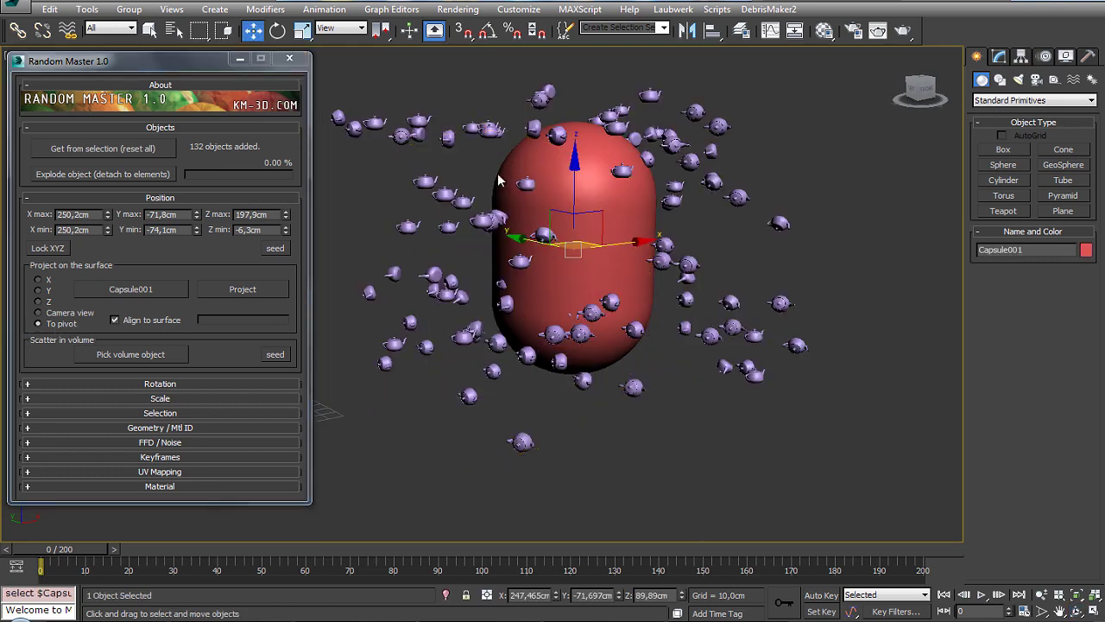
{"action": "left_click", "coordinate": [244, 290]}
{"action": "key", "text": "ctrl+r"}
{"action": "mouse_move", "coordinate": [500, 293]}
{"action": "left_mouse_down"}
{"action": "mouse_move", "coordinate": [529, 295]}
{"action": "mouse_move", "coordinate": [562, 354]}
{"action": "left_mouse_up"}
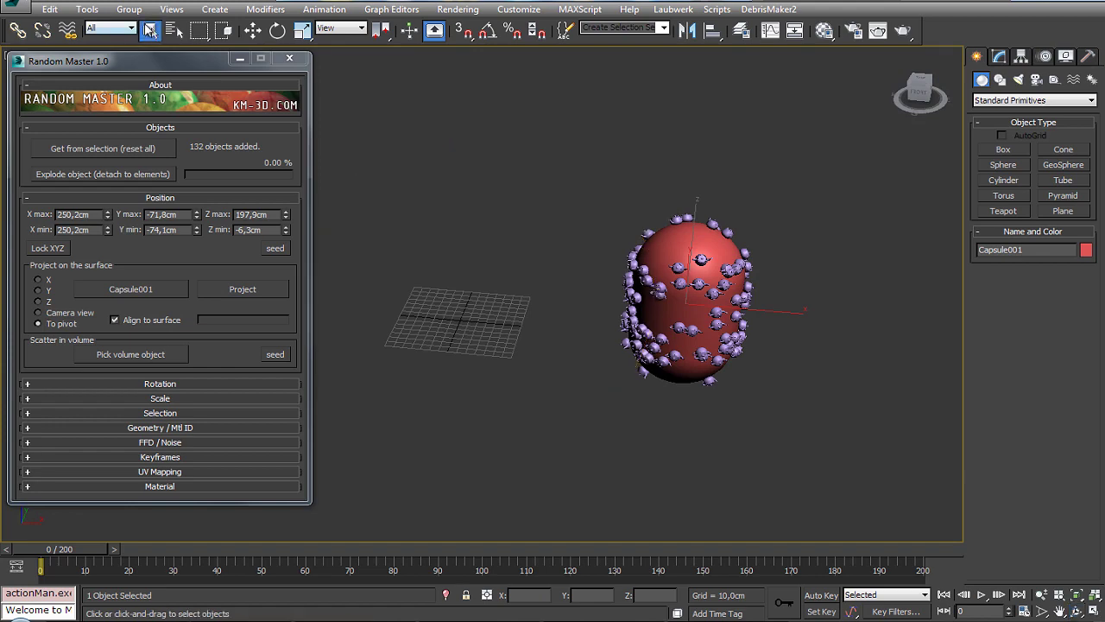
{"action": "middle_click_drag", "start_coordinate": [442, 277], "coordinate": [529, 289]}
{"action": "left_click", "coordinate": [264, 247]}
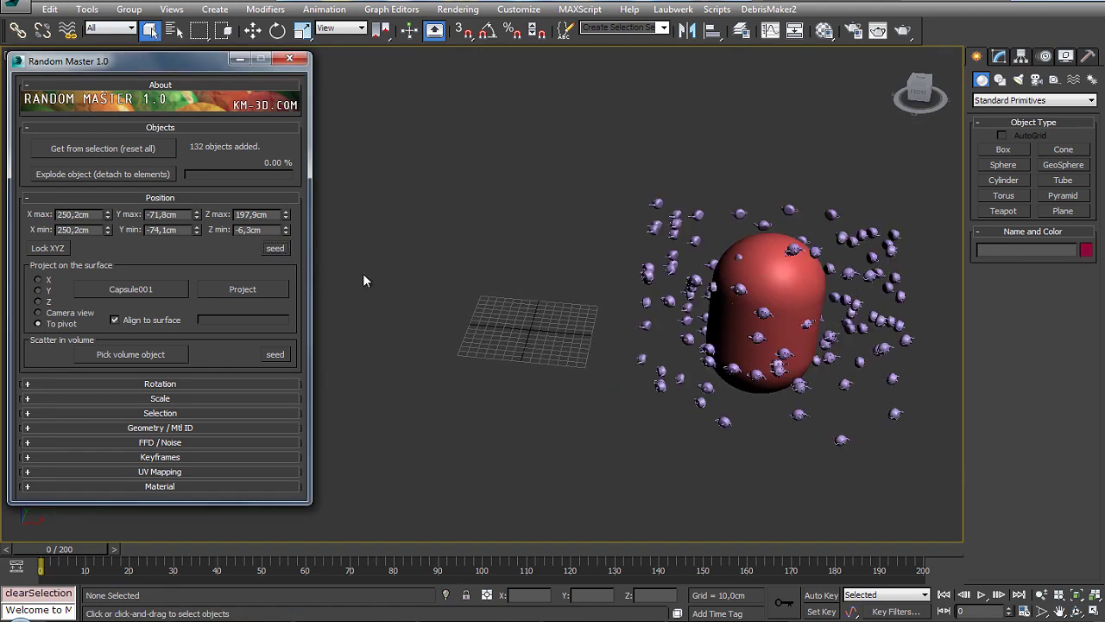
Unhide the terrain, enable Lock XYZ, and reset the position range to 0,0 cm.
{"action": "right_click", "coordinate": [660, 252]}
{"action": "left_click", "coordinate": [535, 191]}
{"action": "scroll", "coordinate": [488, 277], "scroll_direction": "up", "scroll_amount": 2}
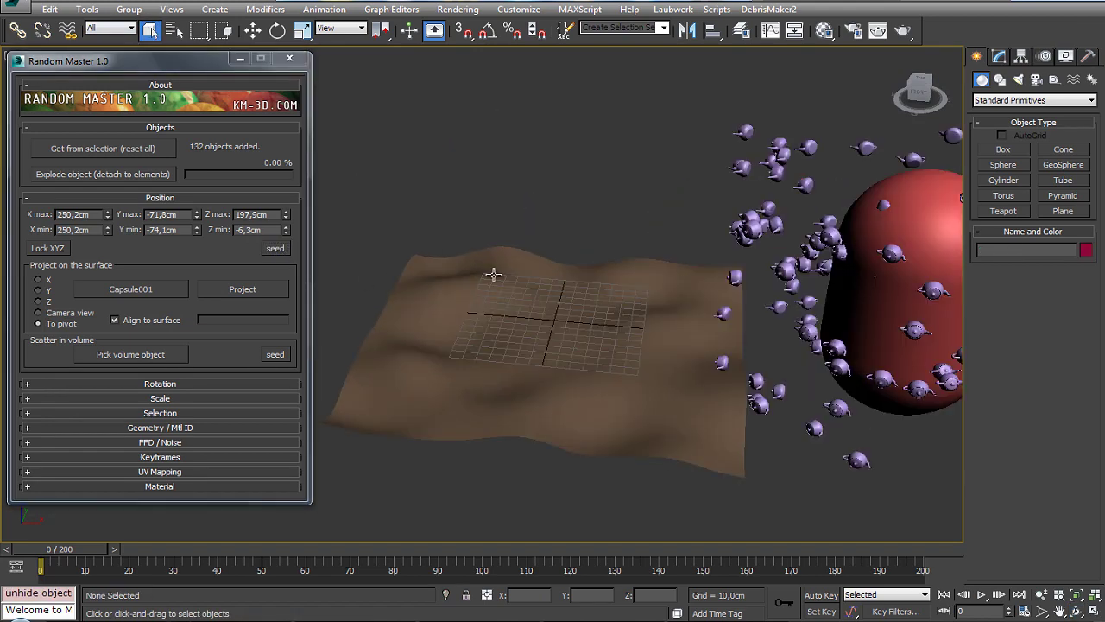
{"action": "scroll", "coordinate": [358, 293], "scroll_direction": "down", "scroll_amount": 2}
{"action": "left_click", "coordinate": [52, 248]}
{"action": "right_click", "coordinate": [109, 216]}
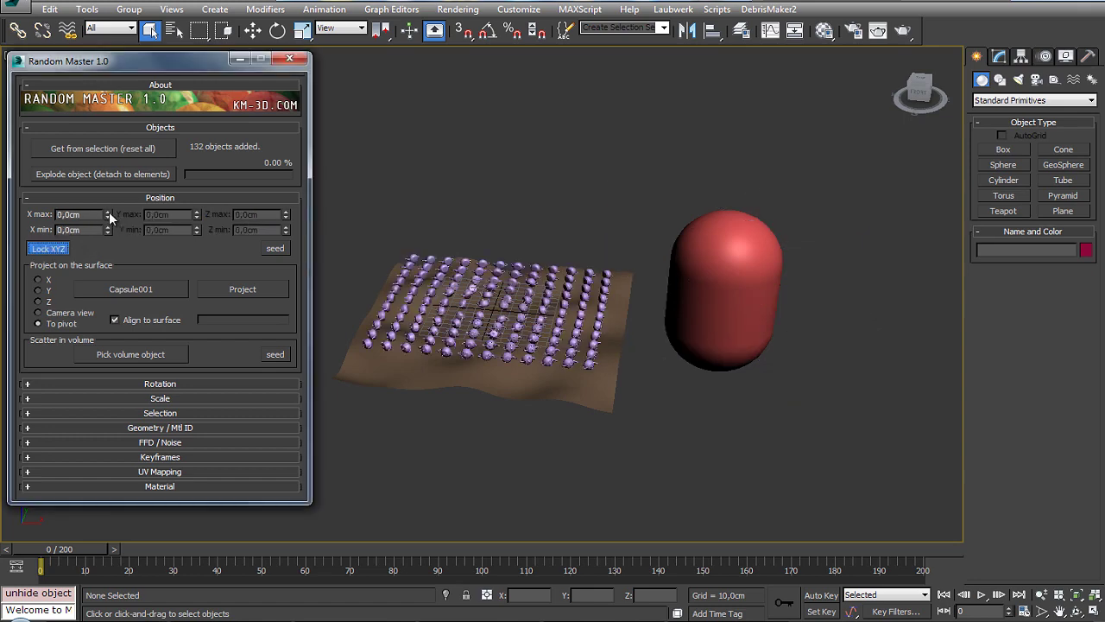
{"action": "scroll", "coordinate": [547, 301], "scroll_direction": "up", "scroll_amount": 3}
Pick Plane001 as the surface and project the teapots onto it along Z.
{"action": "key", "text": "ctrl+r"}
{"action": "mouse_move", "coordinate": [547, 301]}
{"action": "left_mouse_down"}
{"action": "mouse_move", "coordinate": [544, 324]}
{"action": "mouse_move", "coordinate": [240, 339]}
{"action": "left_mouse_up"}
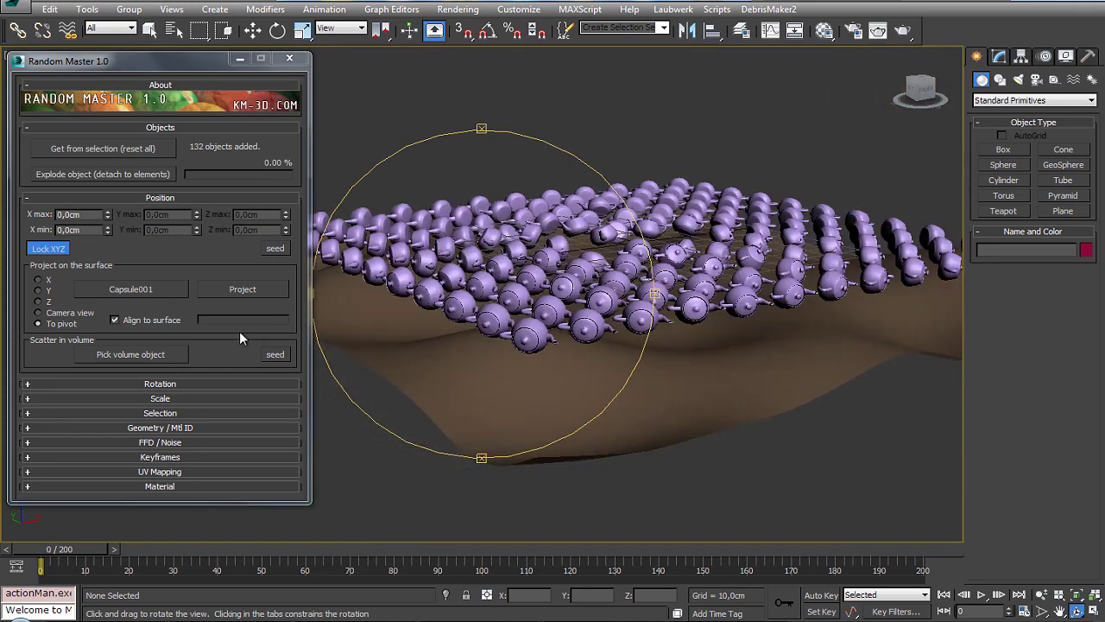
{"action": "left_click", "coordinate": [152, 293]}
{"action": "left_click", "coordinate": [370, 333]}
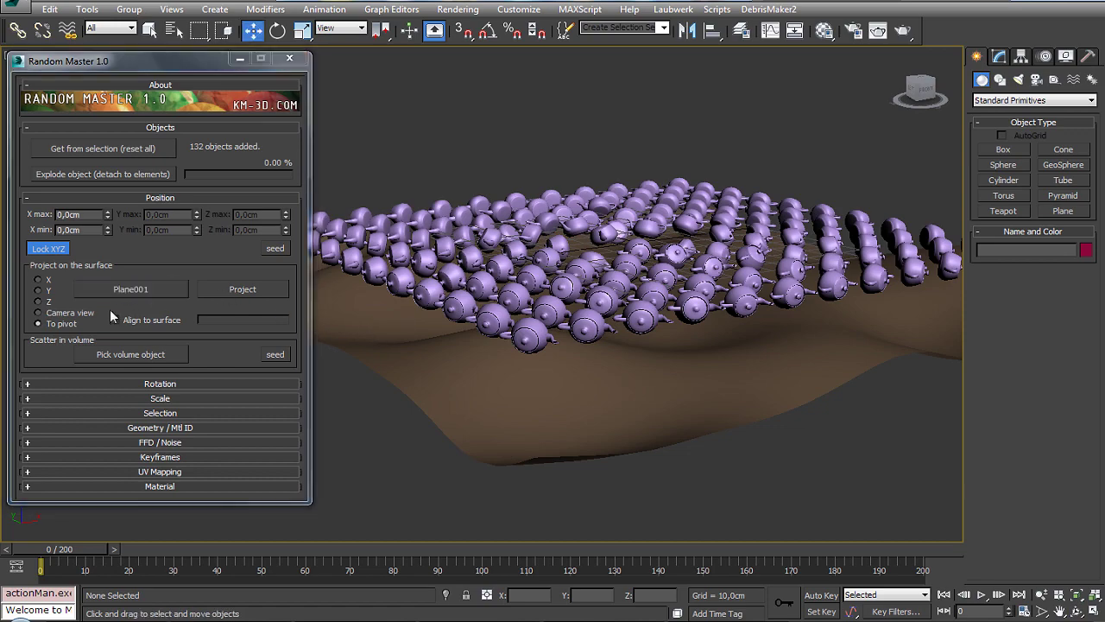
{"action": "left_click", "coordinate": [48, 301]}
{"action": "left_click", "coordinate": [246, 291]}
{"action": "key", "text": "ctrl+r"}
{"action": "mouse_move", "coordinate": [561, 312]}
{"action": "left_mouse_down"}
{"action": "mouse_move", "coordinate": [599, 326]}
{"action": "mouse_move", "coordinate": [596, 341]}
{"action": "mouse_move", "coordinate": [457, 360]}
{"action": "left_mouse_up"}
{"action": "left_click", "coordinate": [182, 385]}
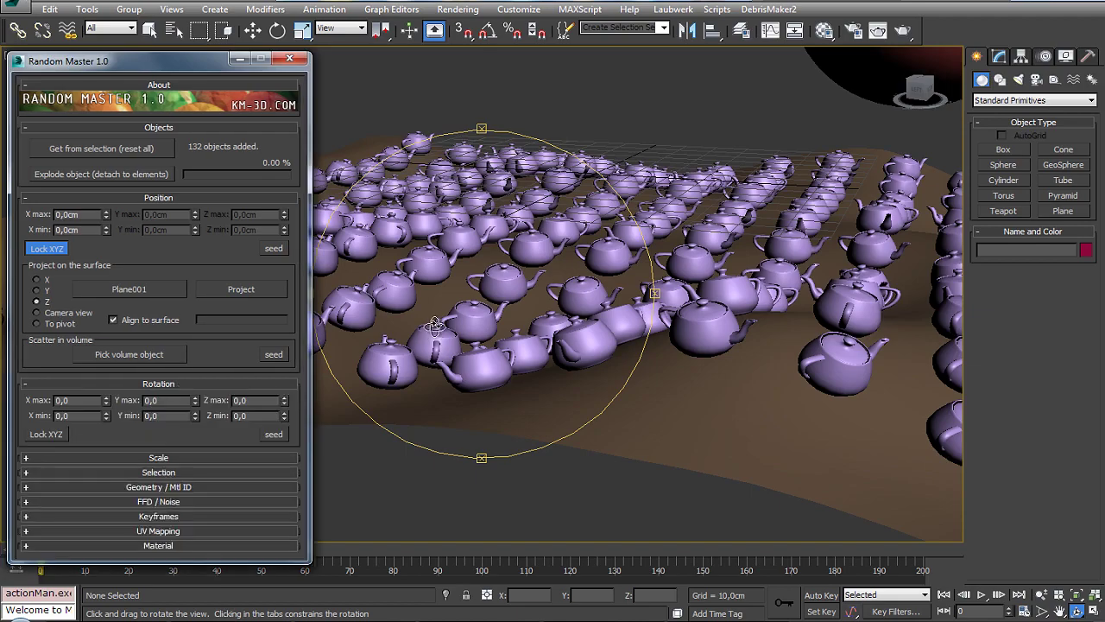
Set the Z rotation range from -0,1 to 4,9 and re-project the teapots.
{"action": "scroll", "coordinate": [530, 372], "scroll_direction": "up", "scroll_amount": 5}
{"action": "left_click_drag", "start_coordinate": [551, 365], "coordinate": [617, 373]}
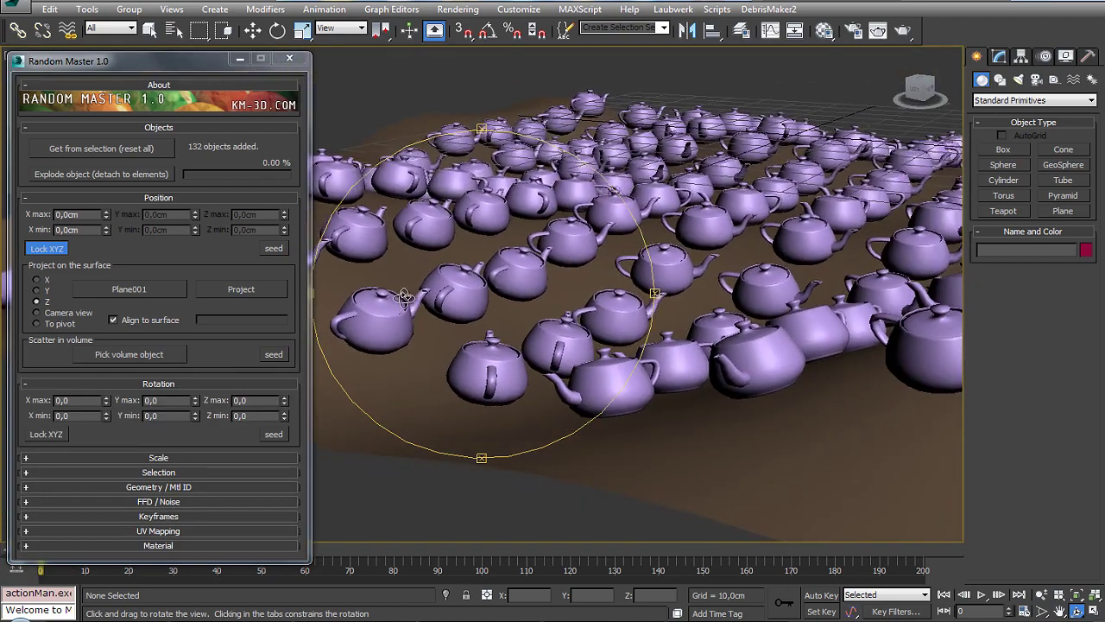
{"action": "left_click_drag", "start_coordinate": [495, 327], "coordinate": [518, 311]}
{"action": "left_click_drag", "start_coordinate": [284, 403], "coordinate": [286, 383]}
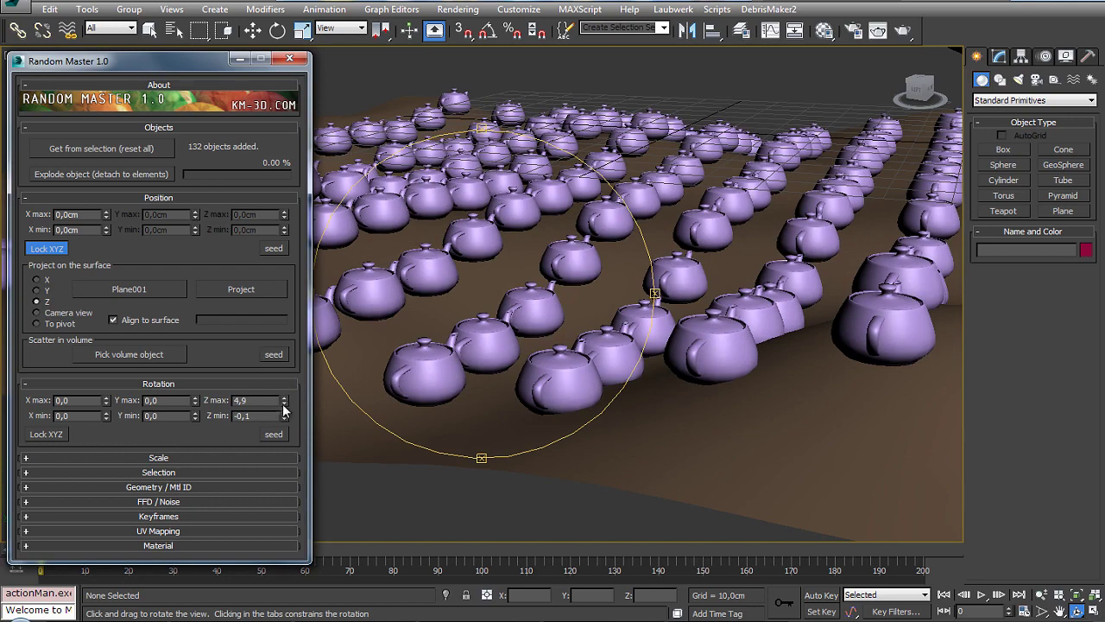
{"action": "left_click", "coordinate": [268, 290]}
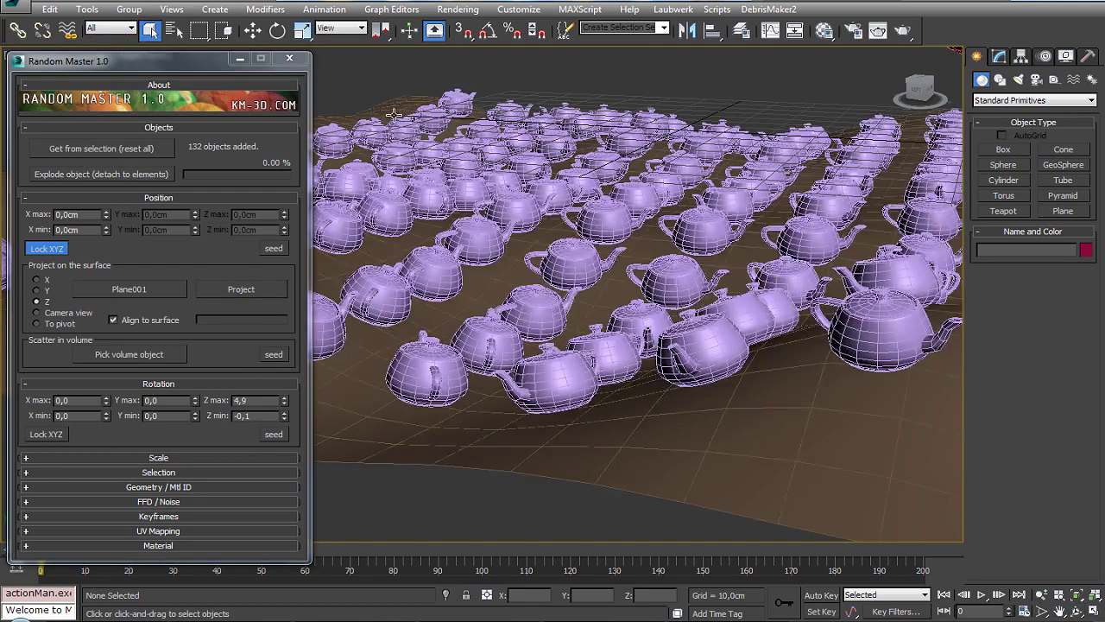
Reload the objects into Random Master, ending with only the 132 teapots.
{"action": "key", "text": "ctrl+a"}
{"action": "left_click", "coordinate": [146, 151]}
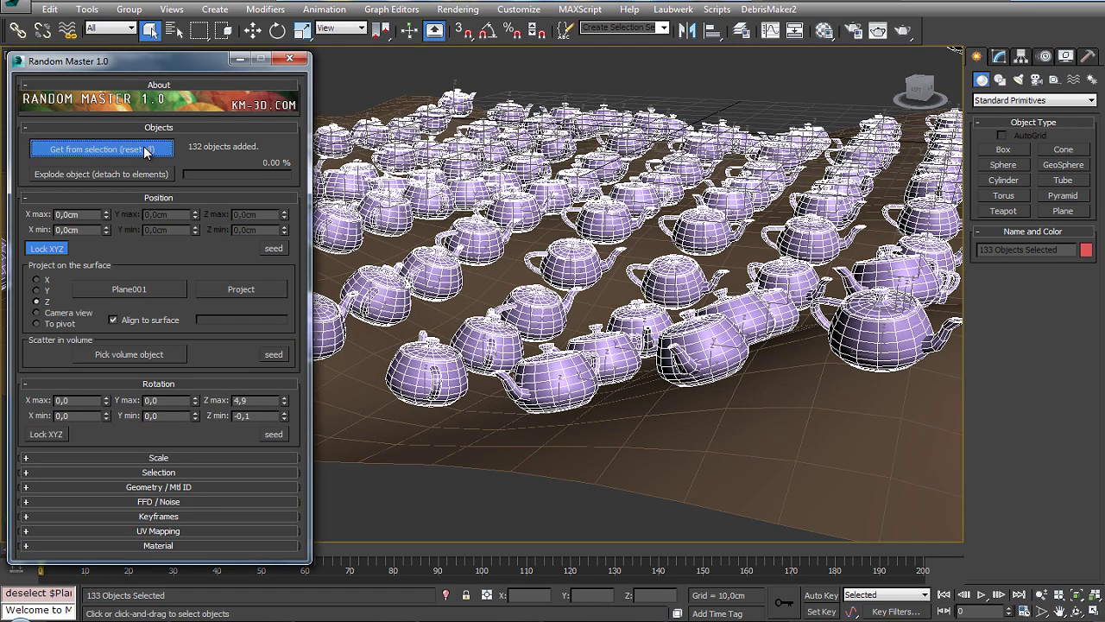
{"action": "mouse_move", "coordinate": [353, 103]}
{"action": "middle_mouse_down", "text": "alt"}
{"action": "mouse_move", "coordinate": [872, 119]}
{"action": "mouse_move", "coordinate": [812, 141]}
{"action": "middle_mouse_up", "text": "alt"}
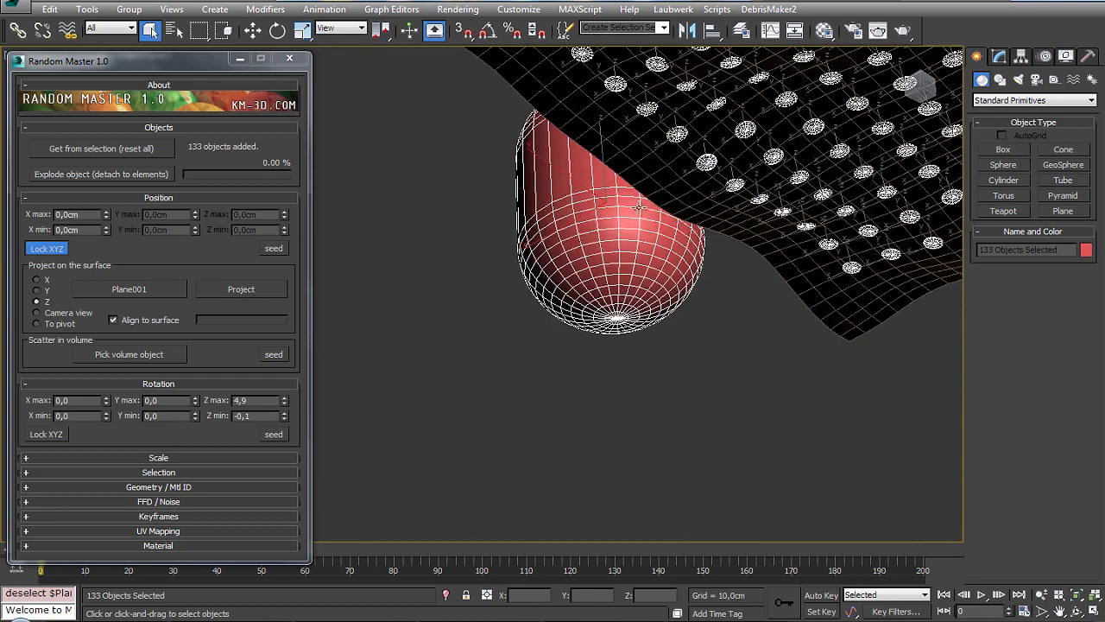
{"action": "left_click_drag", "start_coordinate": [492, 292], "coordinate": [235, 189]}
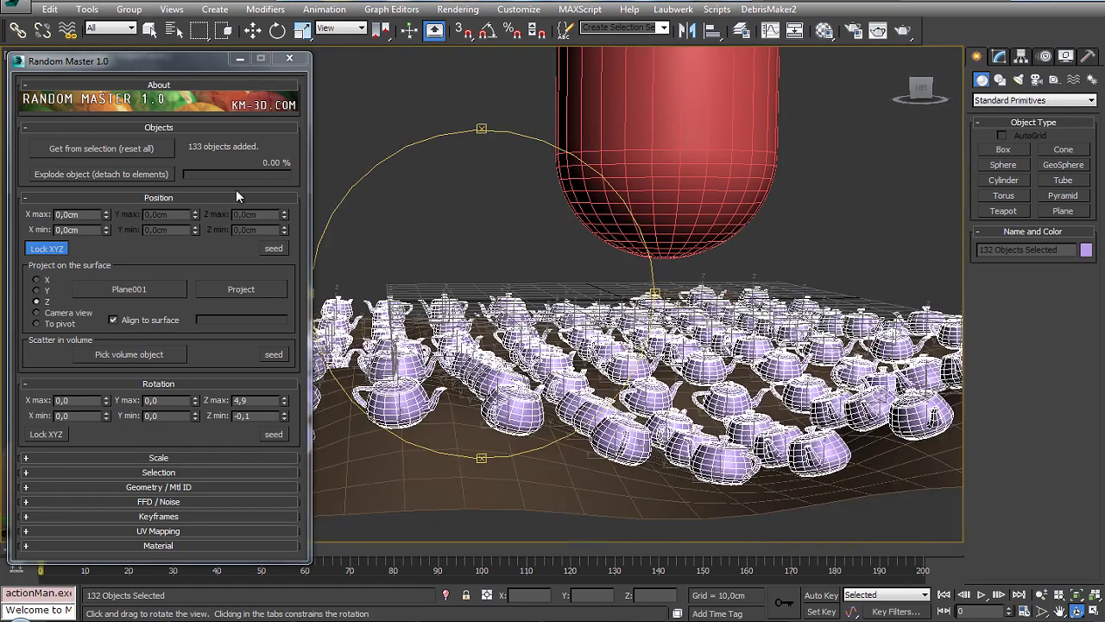
{"action": "left_click", "coordinate": [126, 153]}
Re-project the teapots, adjust the Z rotation range, and re-randomize their rotation.
{"action": "left_click_drag", "start_coordinate": [518, 346], "coordinate": [604, 328]}
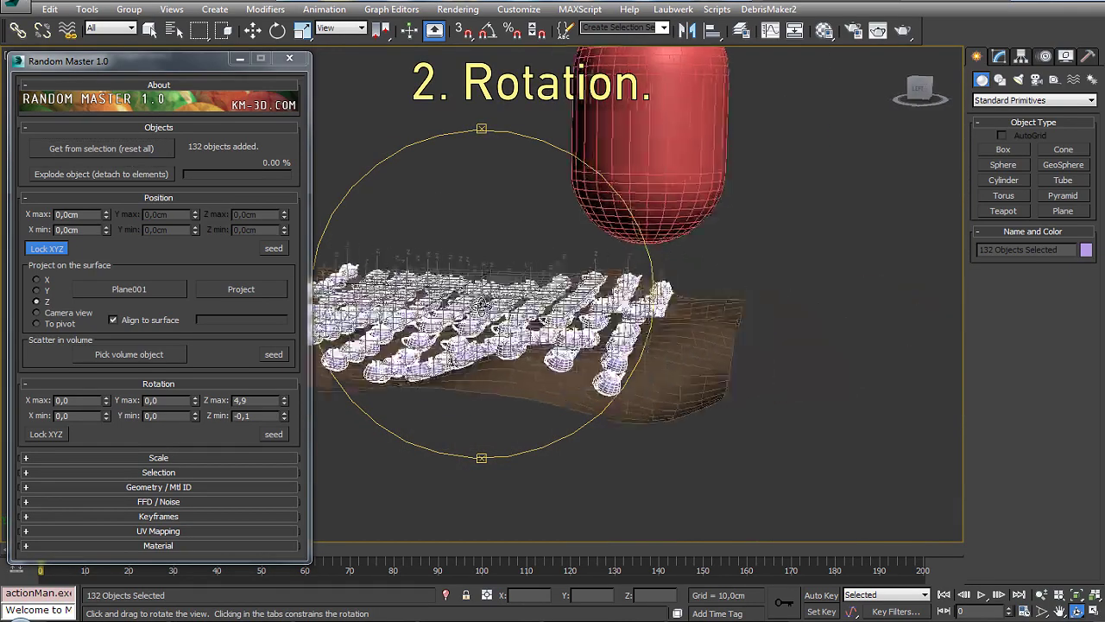
{"action": "left_click", "coordinate": [546, 208]}
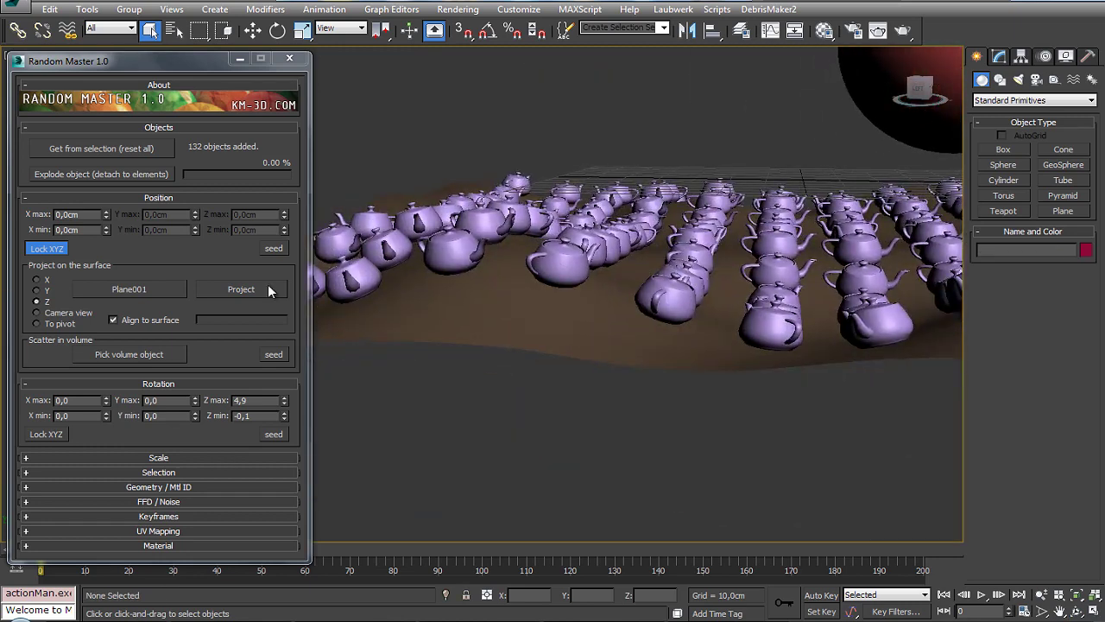
{"action": "left_click", "coordinate": [241, 289]}
{"action": "middle_click_drag", "start_coordinate": [604, 281], "coordinate": [455, 243], "text": "alt"}
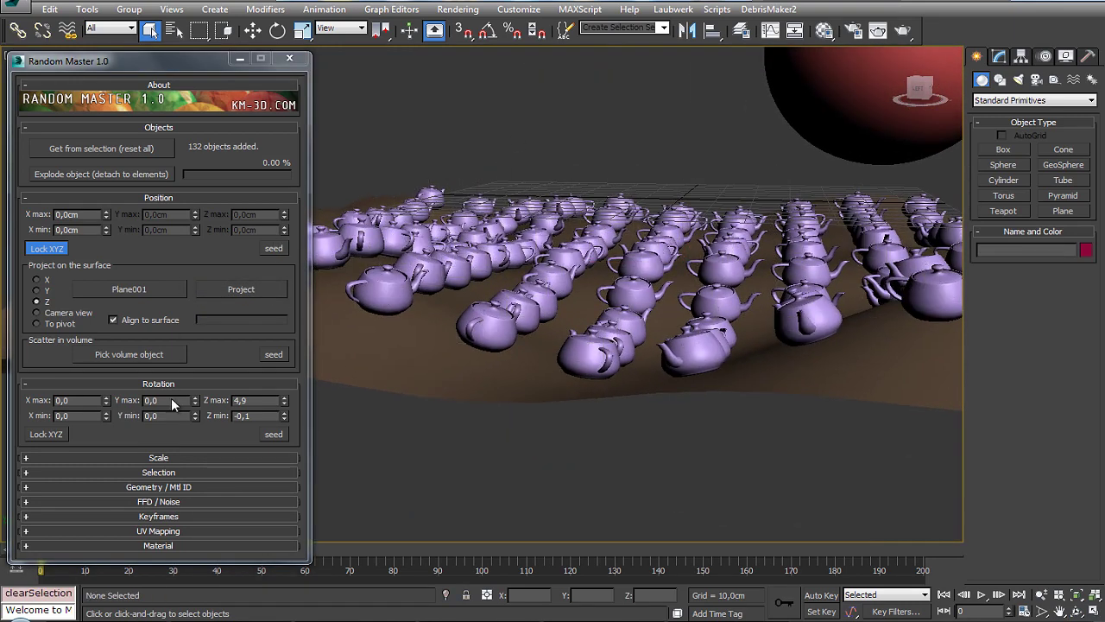
{"action": "mouse_move", "coordinate": [285, 406]}
{"action": "left_mouse_down"}
{"action": "mouse_move", "coordinate": [300, 507]}
{"action": "mouse_move", "coordinate": [286, 313]}
{"action": "left_mouse_up"}
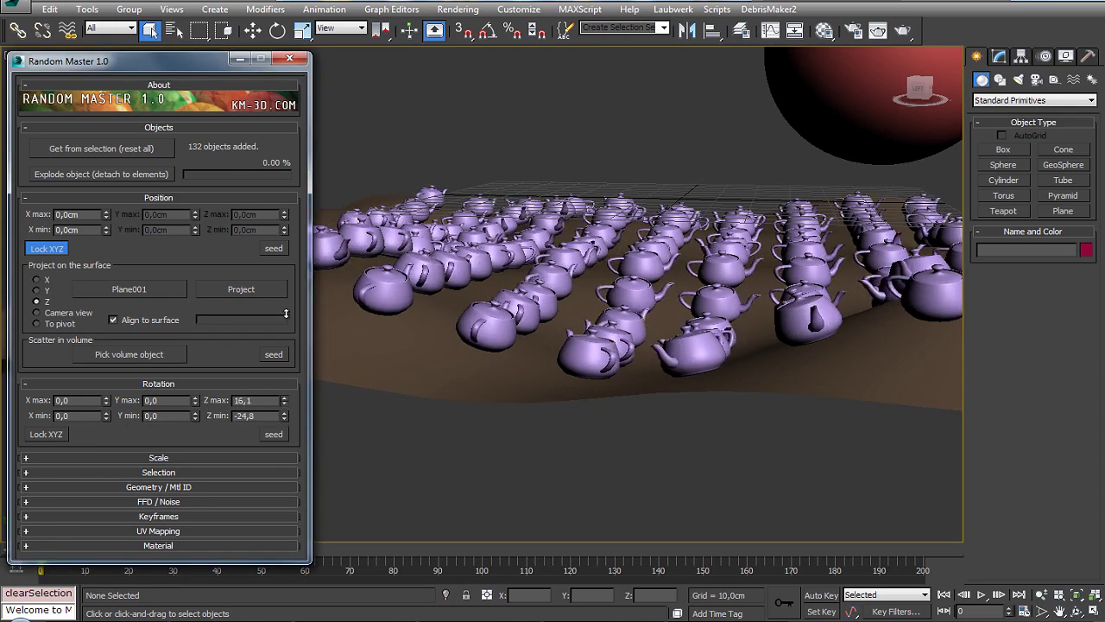
{"action": "left_click", "coordinate": [275, 435]}
Widen the Z rotation range to -180 to 180 and re-randomize orientations.
{"action": "mouse_move", "coordinate": [481, 294]}
{"action": "middle_mouse_down", "text": "alt"}
{"action": "mouse_move", "coordinate": [557, 293]}
{"action": "mouse_move", "coordinate": [439, 373]}
{"action": "middle_mouse_up", "text": "alt"}
{"action": "left_click", "coordinate": [273, 434]}
{"action": "left_click_drag", "start_coordinate": [284, 400], "coordinate": [307, 536]}
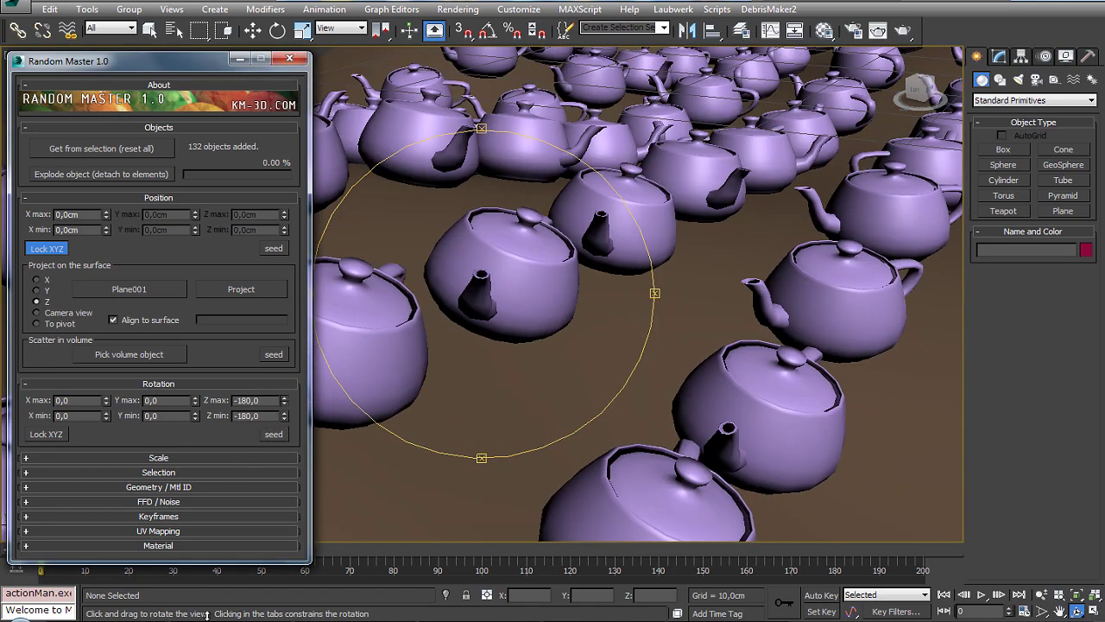
{"action": "mouse_move", "coordinate": [307, 536]}
{"action": "left_mouse_down"}
{"action": "mouse_move", "coordinate": [306, 345]}
{"action": "mouse_move", "coordinate": [32, 270]}
{"action": "left_mouse_up"}
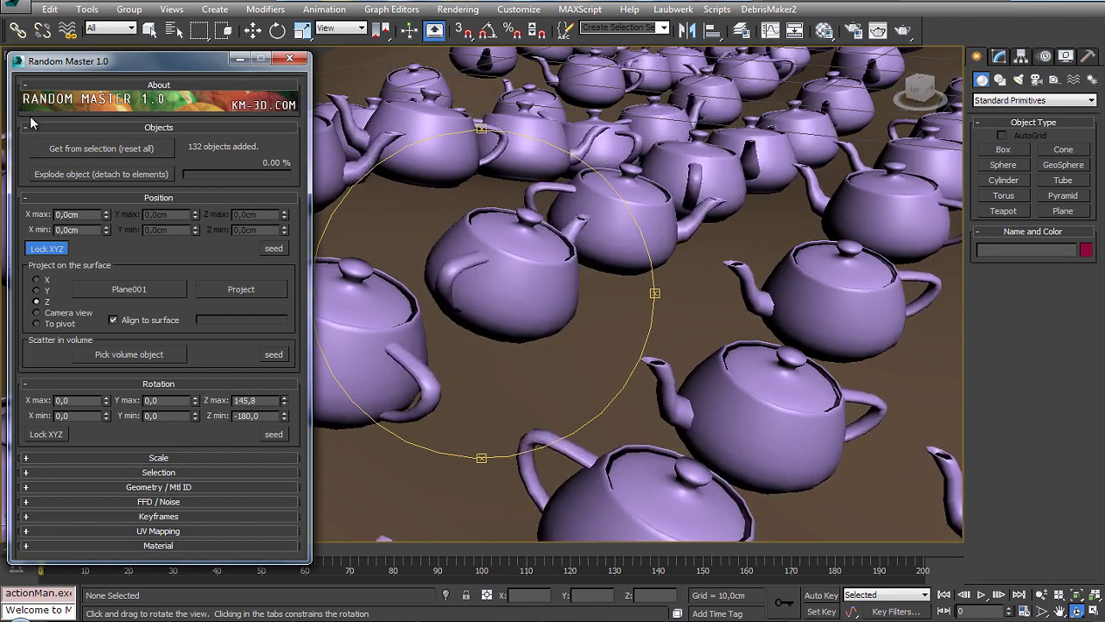
{"action": "left_click", "coordinate": [274, 434]}
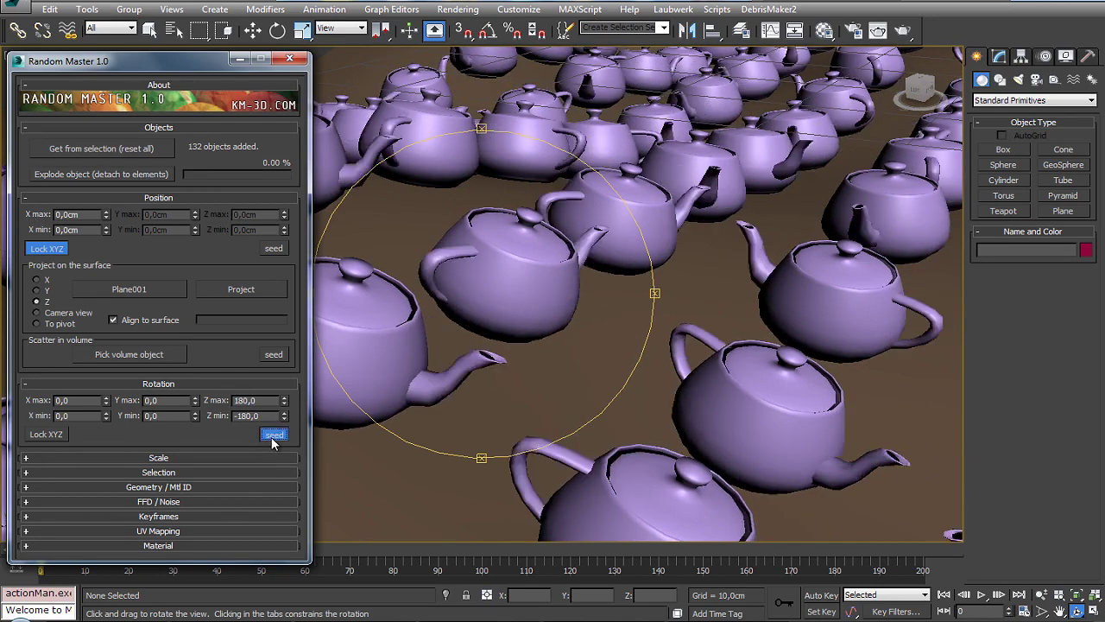
{"action": "scroll", "coordinate": [510, 296], "scroll_direction": "down", "scroll_amount": 10}
{"action": "scroll", "coordinate": [509, 296], "scroll_direction": "up", "scroll_amount": 3}
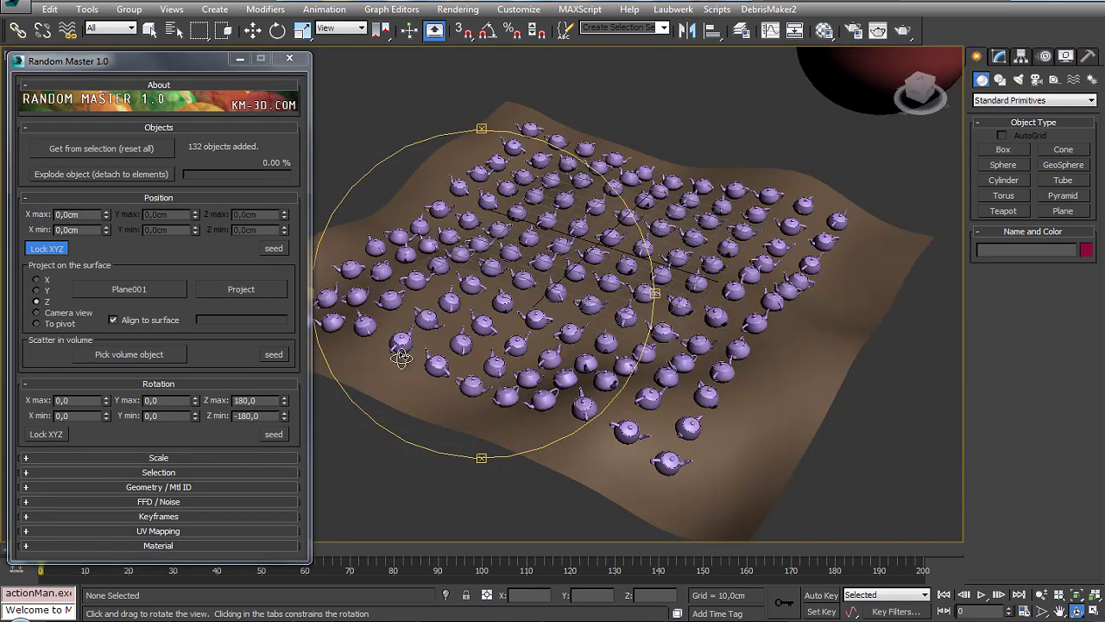
Hide the terrain plane.
{"action": "scroll", "coordinate": [509, 296], "scroll_direction": "up", "scroll_amount": 5}
{"action": "scroll", "coordinate": [506, 278], "scroll_direction": "up", "scroll_amount": 4}
{"action": "right_click", "coordinate": [457, 330]}
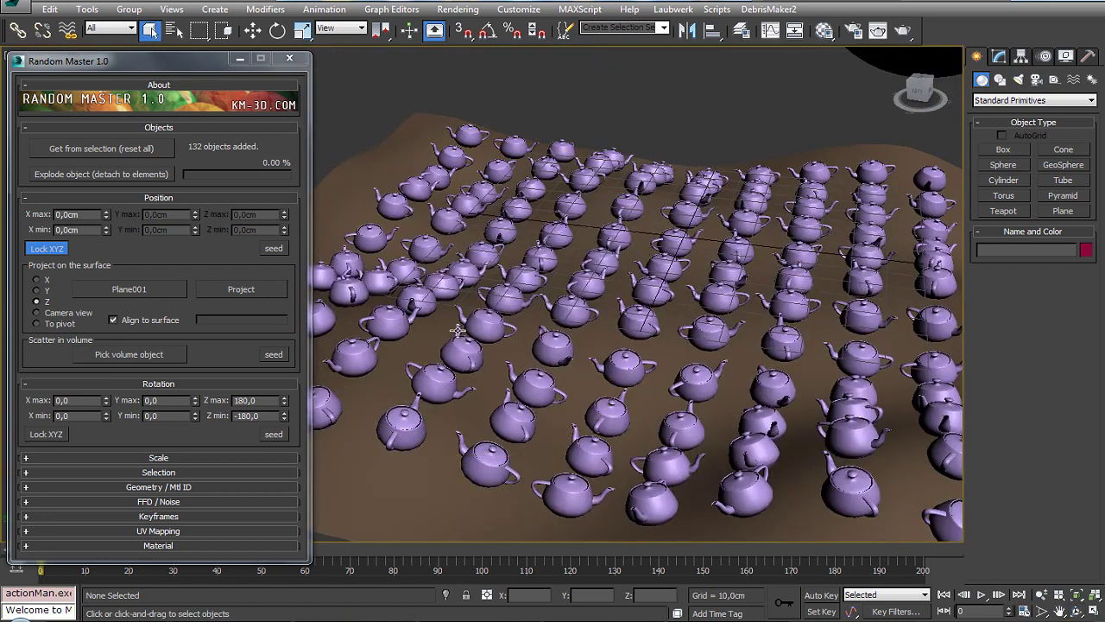
{"action": "right_click", "coordinate": [395, 505]}
{"action": "left_click", "coordinate": [429, 368]}
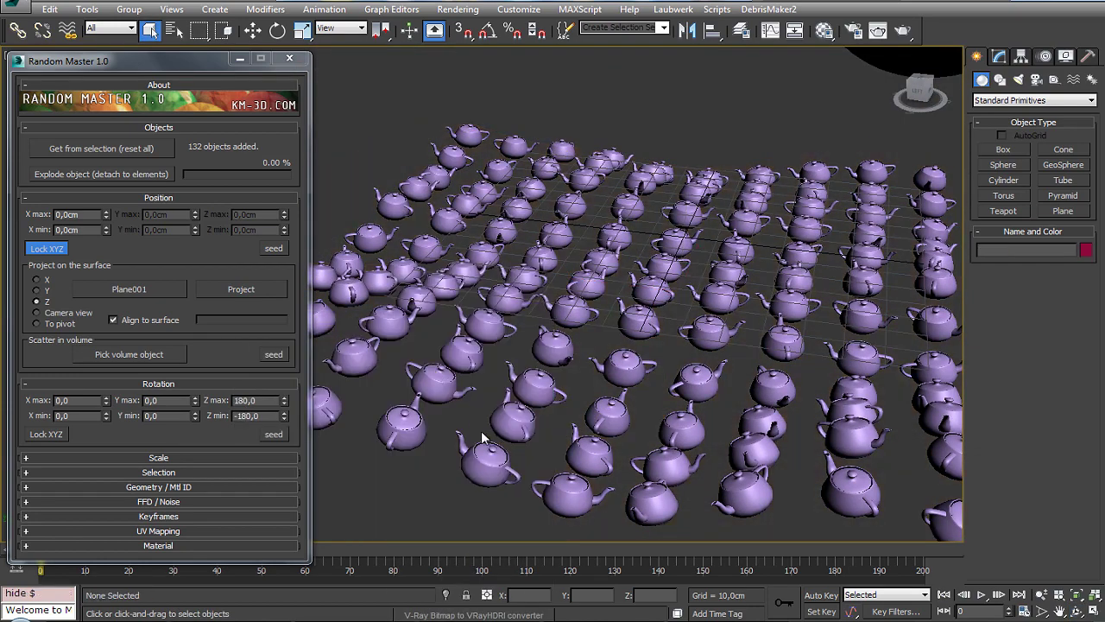
{"action": "right_click", "coordinate": [539, 339]}
Add random X and Y tilt ranges and re-randomize the teapot rotations.
{"action": "left_click_drag", "start_coordinate": [105, 402], "coordinate": [105, 371]}
{"action": "left_click_drag", "start_coordinate": [105, 415], "coordinate": [105, 432]}
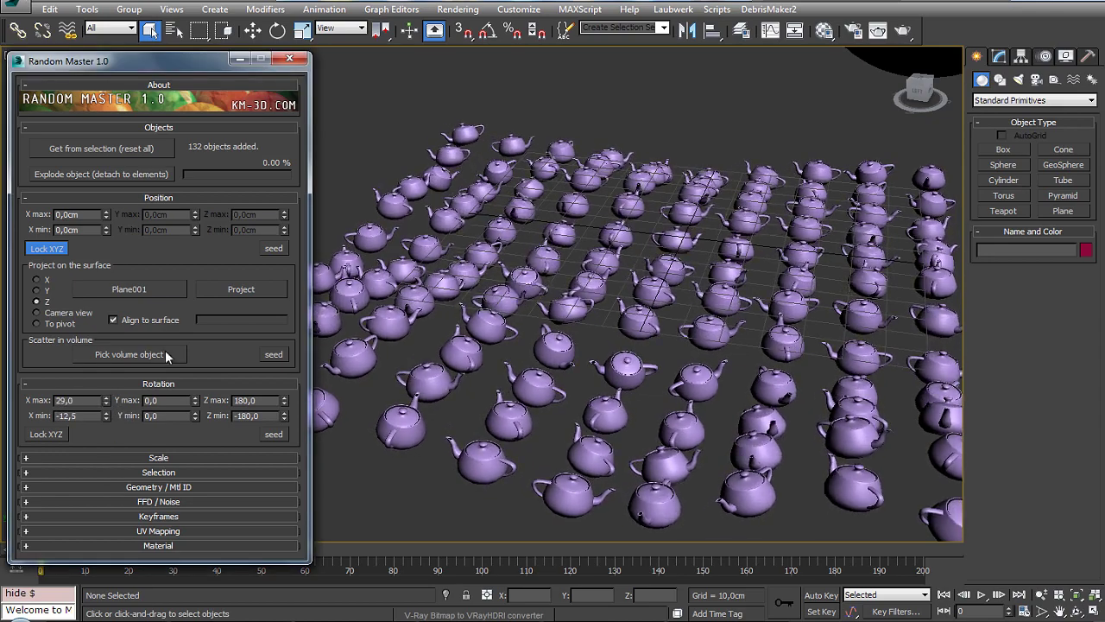
{"action": "mouse_move", "coordinate": [194, 402]}
{"action": "left_mouse_down"}
{"action": "mouse_move", "coordinate": [194, 371]}
{"action": "mouse_move", "coordinate": [194, 432]}
{"action": "left_mouse_up"}
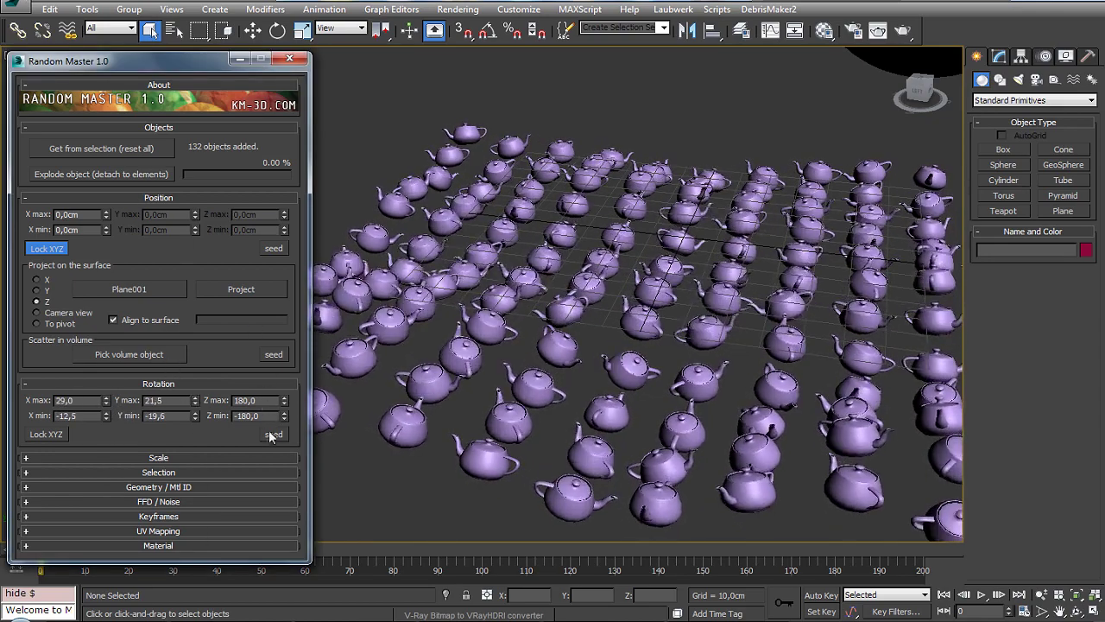
{"action": "left_click", "coordinate": [272, 434]}
{"action": "left_click", "coordinate": [272, 434]}
Unhide the terrain and reset the X and Y rotation ranges to 0.
{"action": "right_click", "coordinate": [485, 335]}
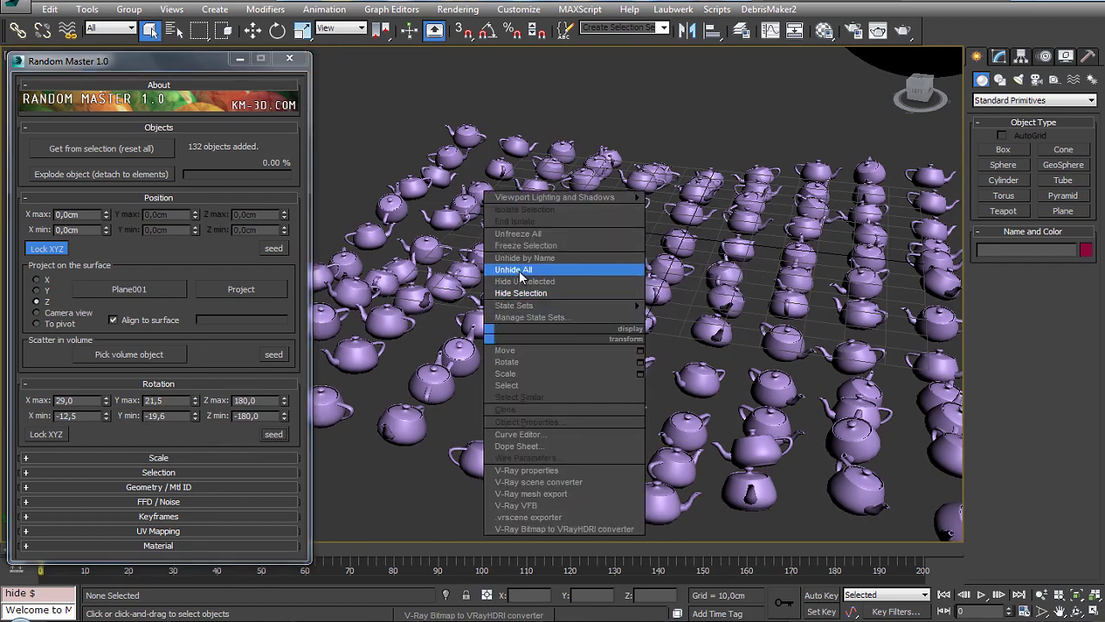
{"action": "left_click", "coordinate": [520, 271]}
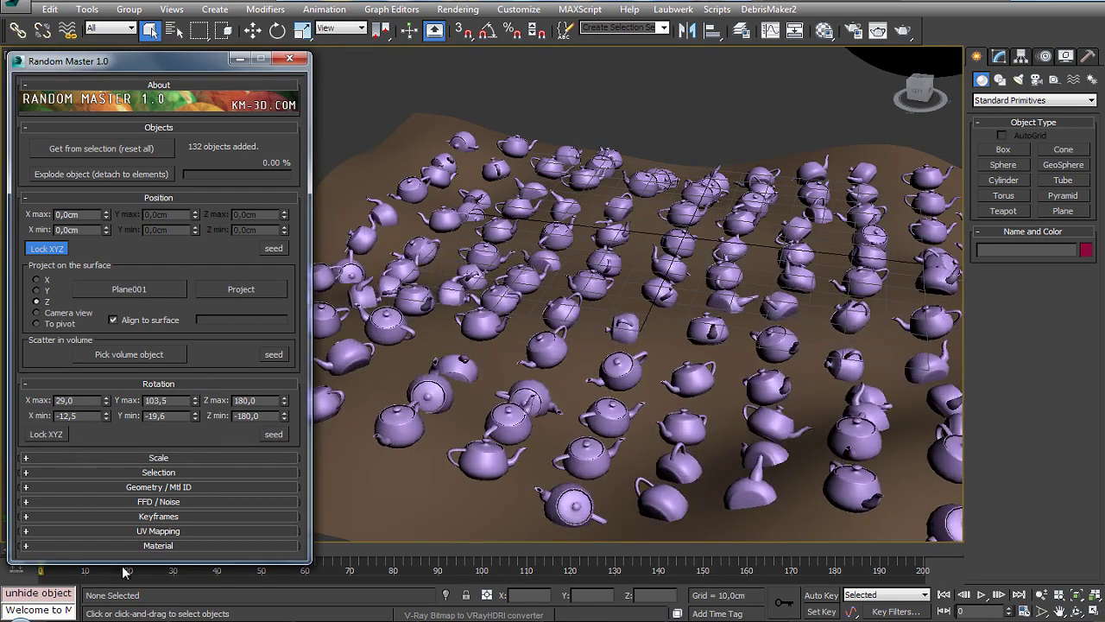
{"action": "right_click", "coordinate": [195, 400]}
{"action": "right_click", "coordinate": [194, 416]}
{"action": "right_click", "coordinate": [106, 400]}
{"action": "right_click", "coordinate": [106, 416]}
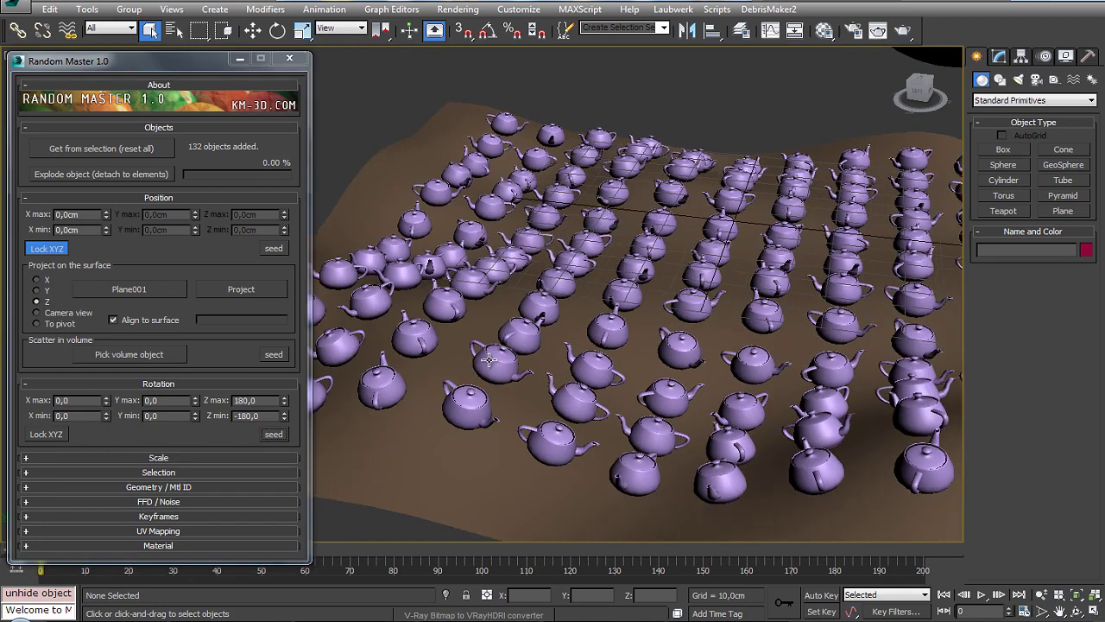
{"action": "left_click", "coordinate": [138, 458]}
Set the teapots' random scale range from 0.48 to 1.6 with Lock XYZ, then re-seed.
{"action": "mouse_move", "coordinate": [106, 474]}
{"action": "left_mouse_down"}
{"action": "mouse_move", "coordinate": [121, 461]}
{"action": "mouse_move", "coordinate": [136, 534]}
{"action": "left_mouse_up"}
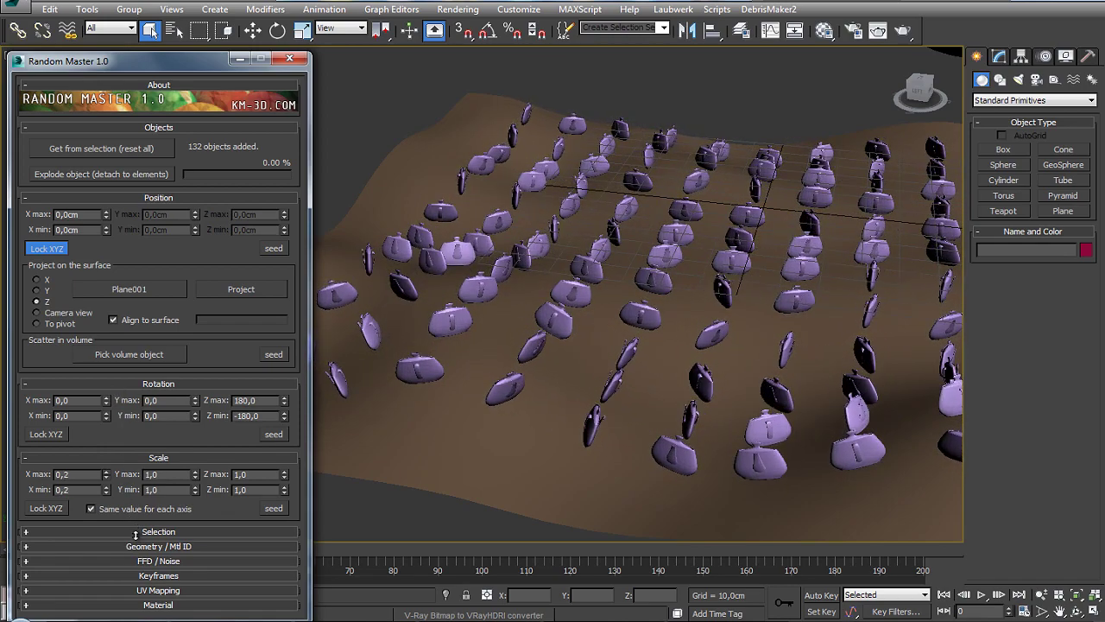
{"action": "left_click_drag", "start_coordinate": [136, 534], "coordinate": [136, 466]}
{"action": "mouse_move", "coordinate": [414, 328]}
{"action": "middle_mouse_down", "text": "alt"}
{"action": "mouse_move", "coordinate": [457, 299]}
{"action": "mouse_move", "coordinate": [453, 380]}
{"action": "middle_mouse_up", "text": "alt"}
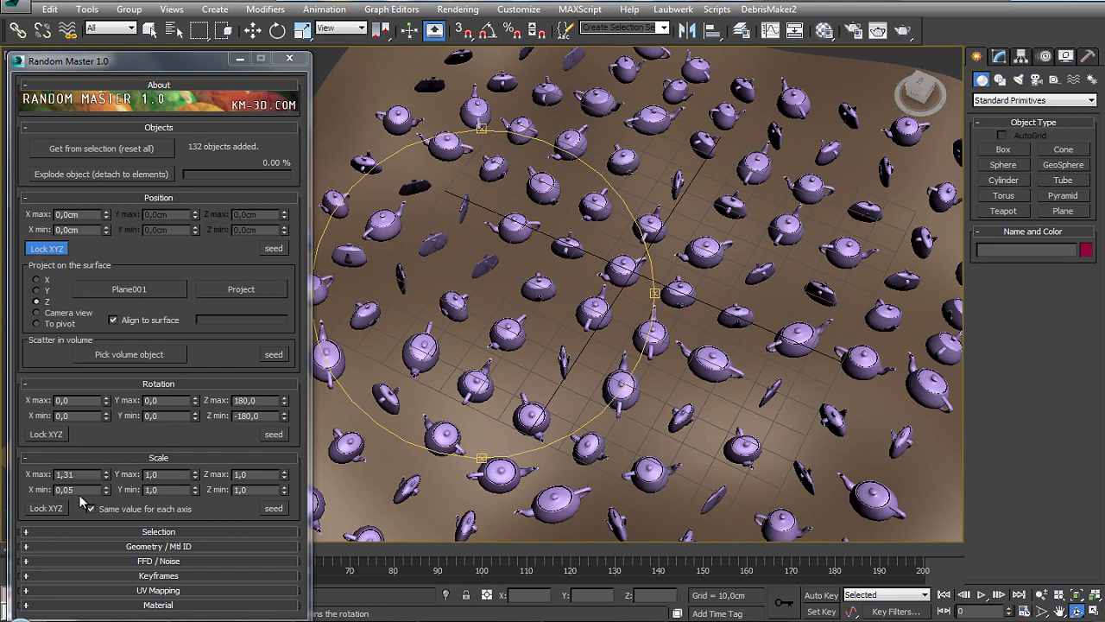
{"action": "left_click", "coordinate": [64, 509]}
{"action": "left_click_drag", "start_coordinate": [109, 475], "coordinate": [122, 434]}
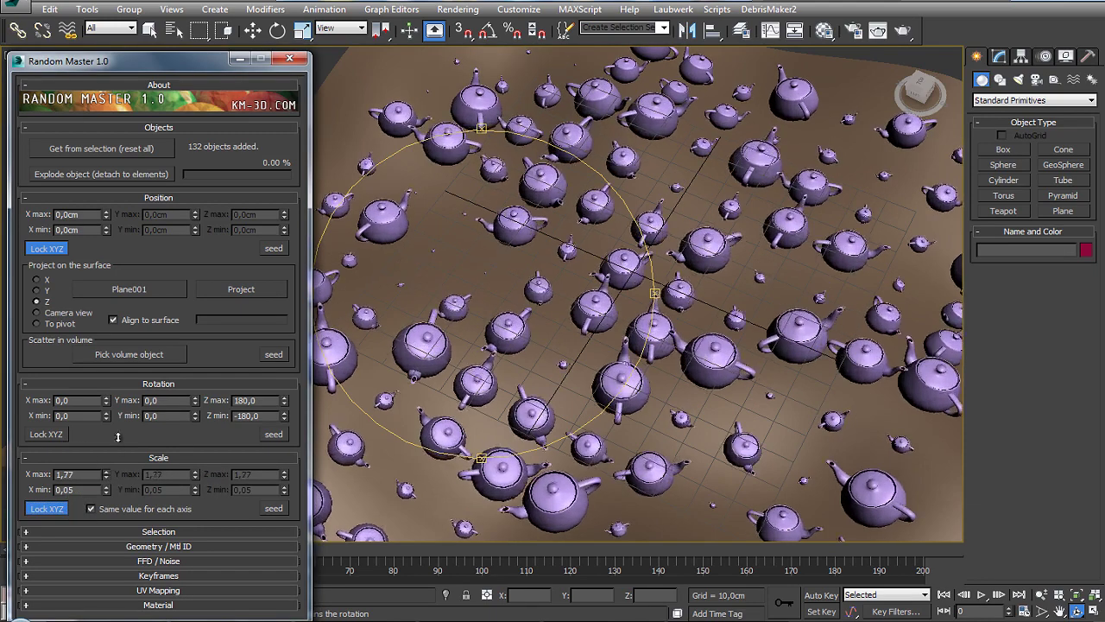
{"action": "mouse_move", "coordinate": [109, 490]}
{"action": "left_mouse_down"}
{"action": "mouse_move", "coordinate": [116, 454]}
{"action": "mouse_move", "coordinate": [108, 496]}
{"action": "left_mouse_up"}
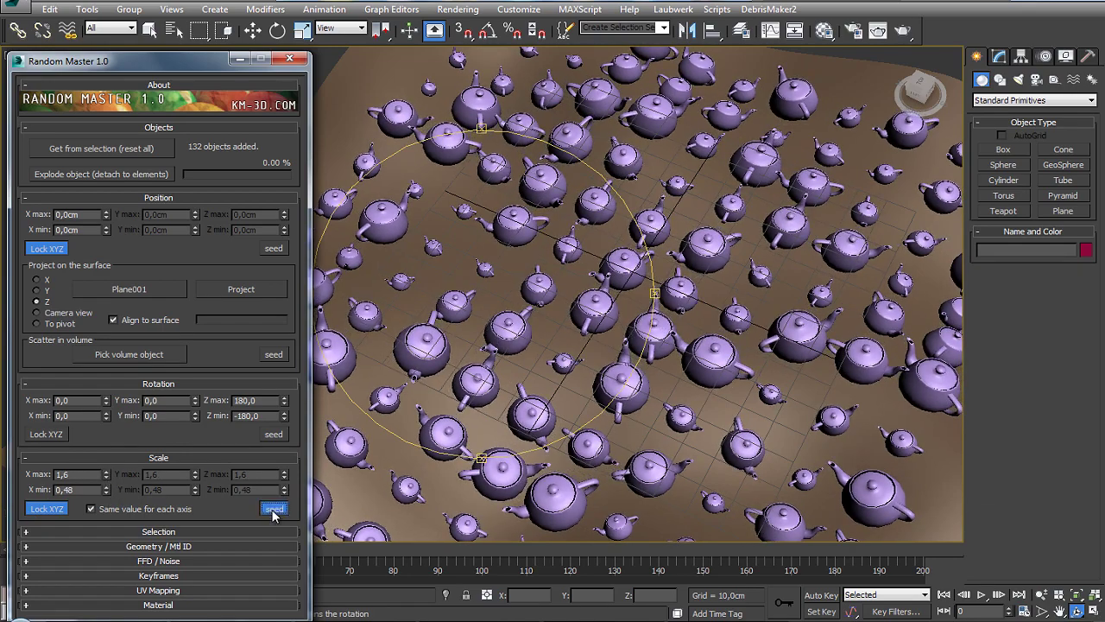
{"action": "left_click", "coordinate": [274, 509]}
{"action": "left_click", "coordinate": [274, 508]}
Compare per-axis and uniform scaling with re-seeds, then apply the blue material to the spheres.
{"action": "left_click", "coordinate": [126, 509]}
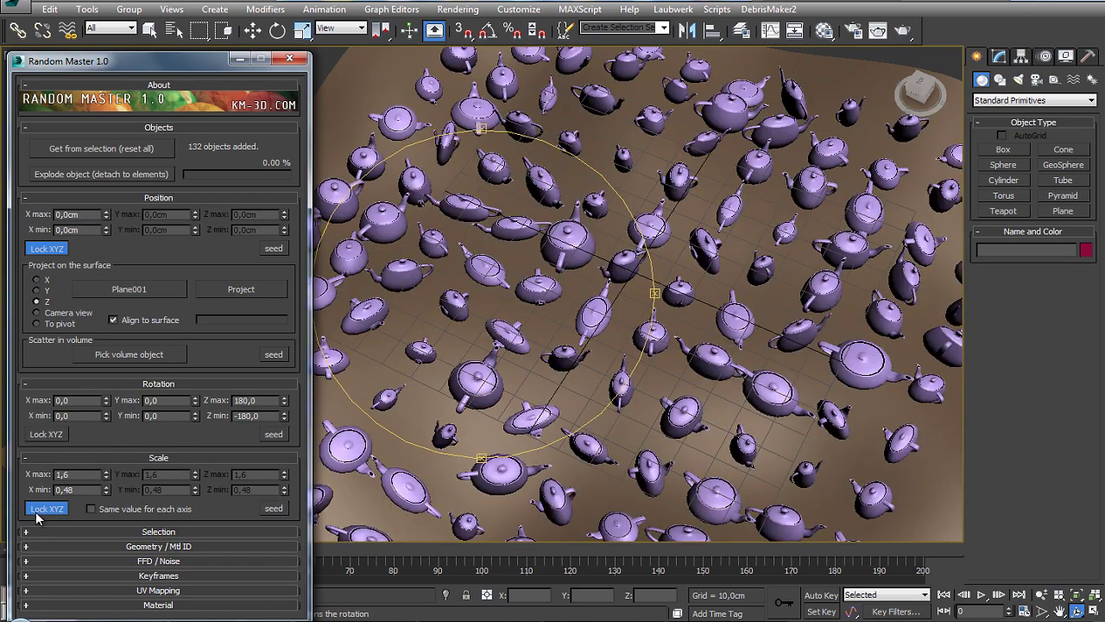
{"action": "left_click", "coordinate": [274, 508]}
{"action": "left_click", "coordinate": [274, 508]}
{"action": "left_click", "coordinate": [274, 508]}
{"action": "left_click", "coordinate": [274, 508]}
{"action": "left_click", "coordinate": [274, 508]}
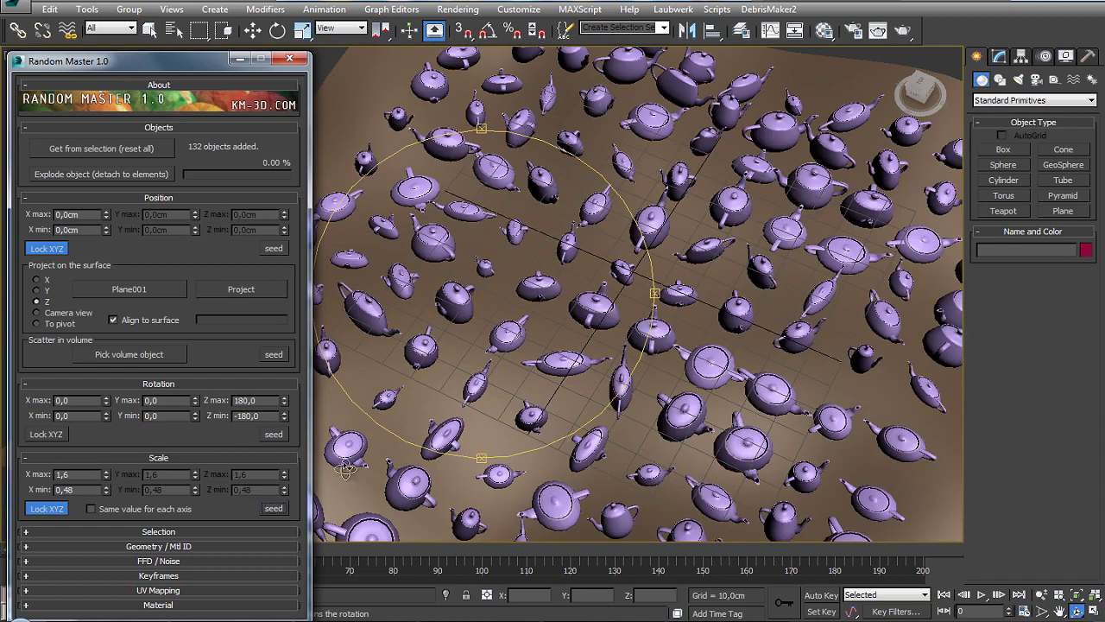
{"action": "mouse_move", "coordinate": [525, 270]}
{"action": "left_mouse_down"}
{"action": "mouse_move", "coordinate": [518, 363]}
{"action": "mouse_move", "coordinate": [336, 386]}
{"action": "left_mouse_up"}
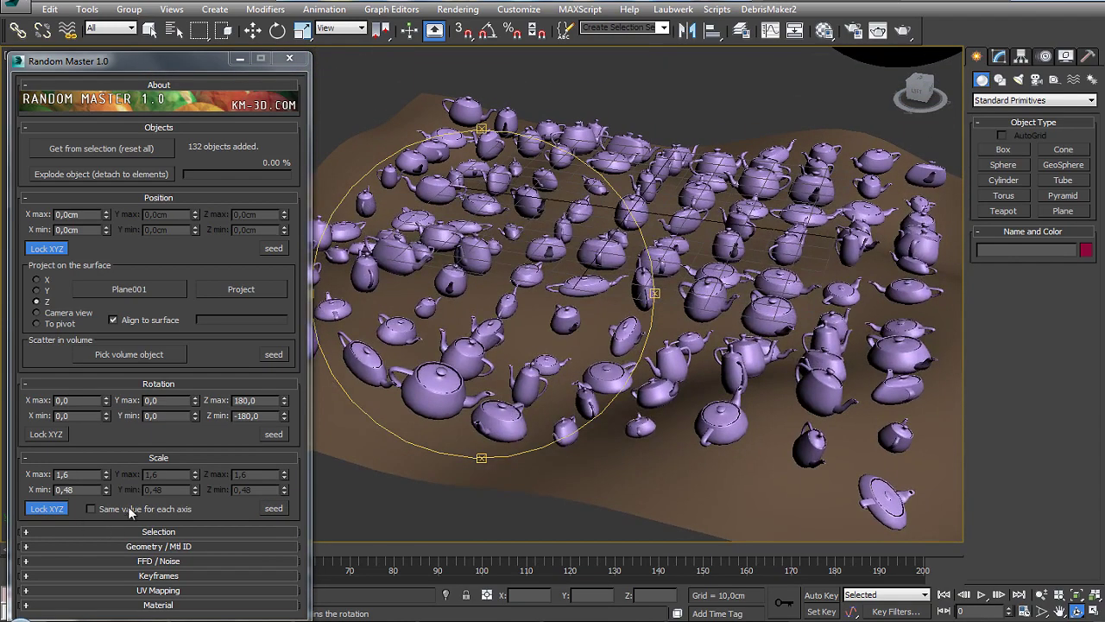
{"action": "left_click", "coordinate": [129, 509]}
{"action": "left_click", "coordinate": [274, 508]}
{"action": "left_click", "coordinate": [273, 508]}
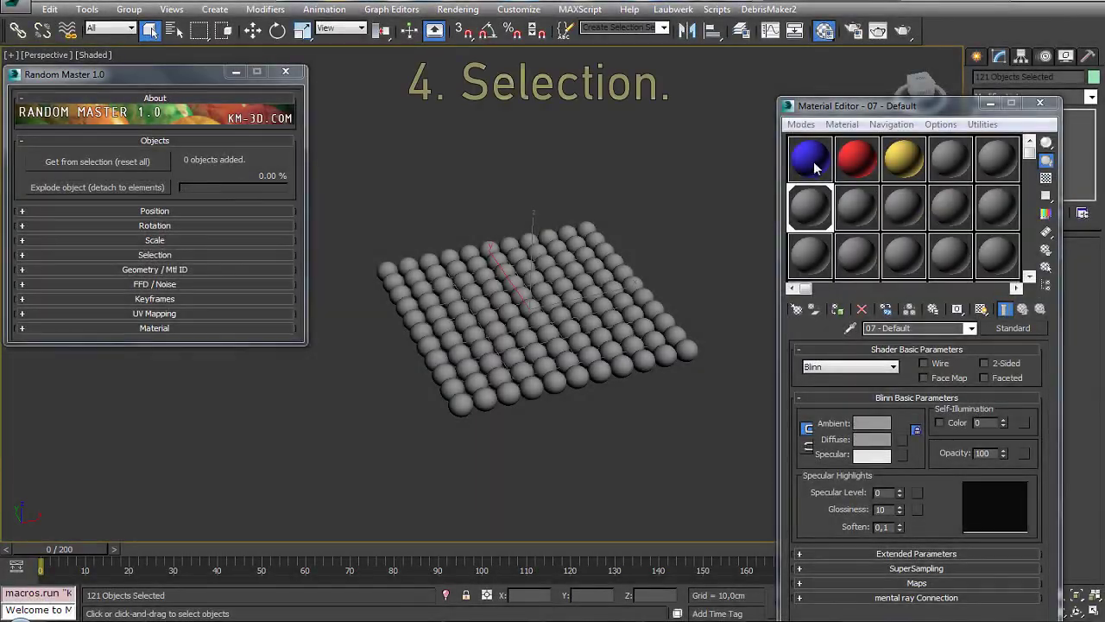
{"action": "left_click", "coordinate": [810, 158]}
{"action": "left_click", "coordinate": [832, 311]}
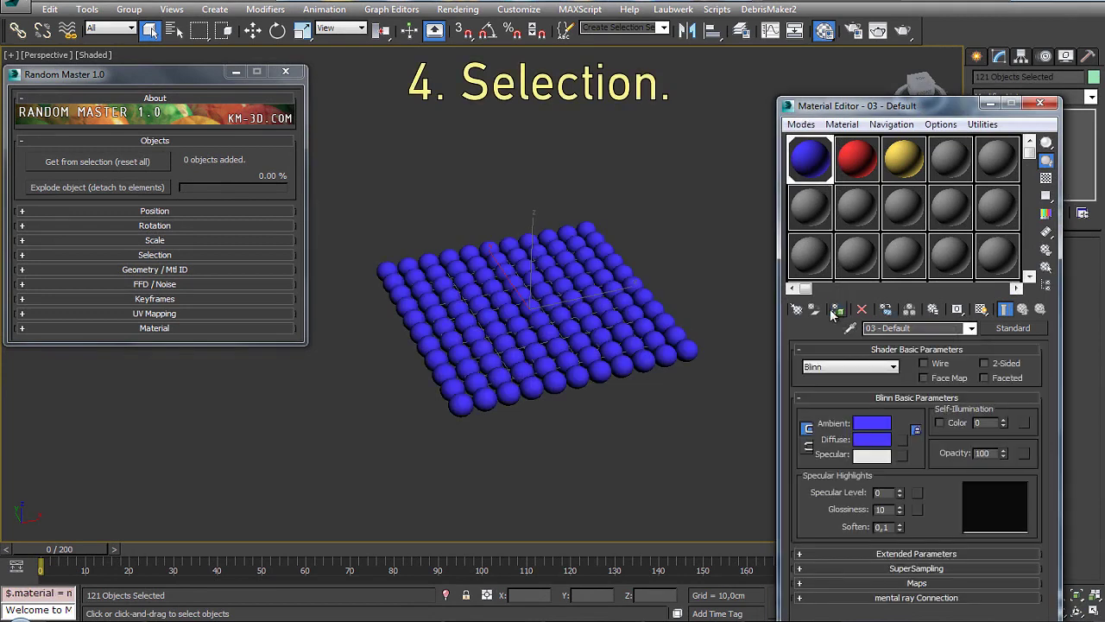
Load the 121 spheres into Random Master and randomly select half of them.
{"action": "left_click", "coordinate": [143, 162]}
{"action": "left_click", "coordinate": [466, 170]}
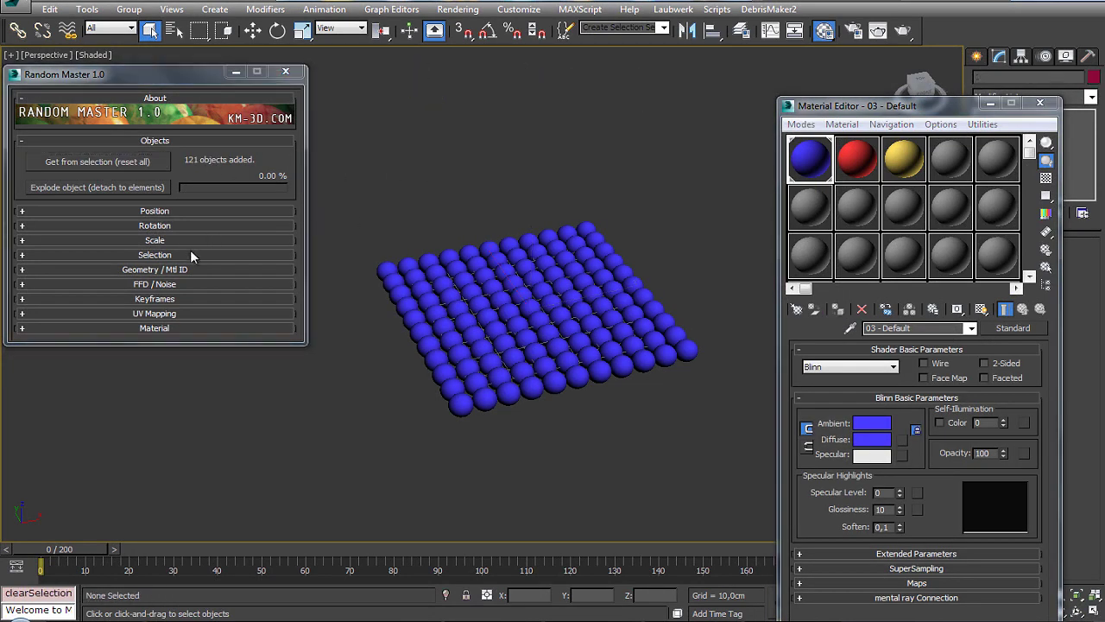
{"action": "left_click", "coordinate": [189, 254]}
{"action": "left_click", "coordinate": [216, 276]}
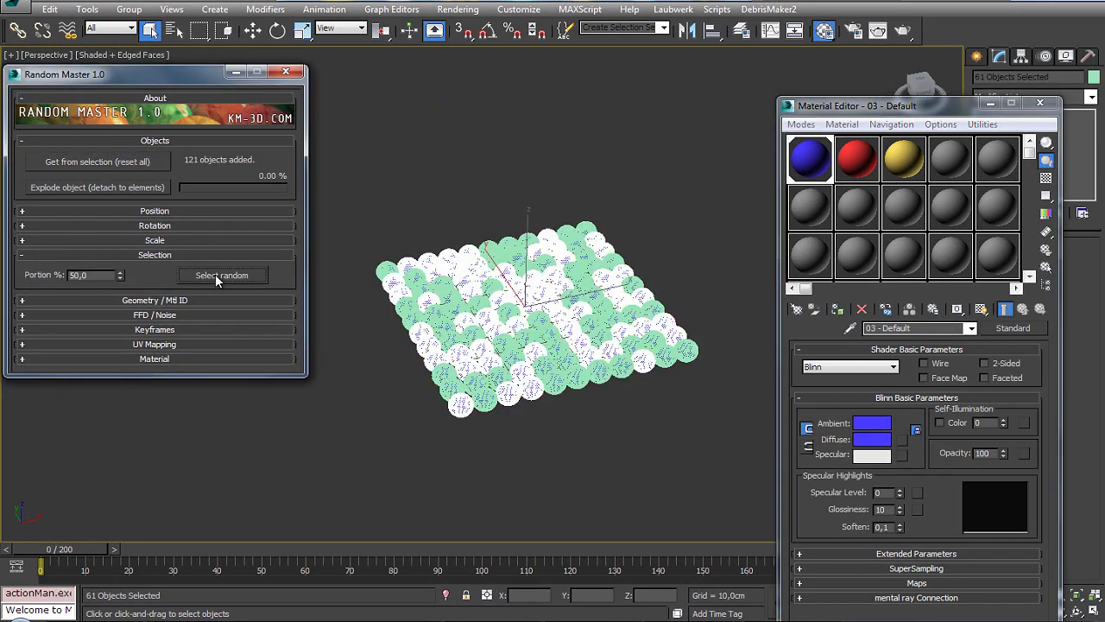
{"action": "left_click", "coordinate": [216, 276]}
{"action": "left_click", "coordinate": [193, 278]}
Try random sphere selections at 20% and 3%, reshuffling each several times.
{"action": "type", "text": "20"}
{"action": "left_click", "coordinate": [221, 275]}
{"action": "left_click", "coordinate": [221, 275]}
{"action": "left_click", "coordinate": [221, 274]}
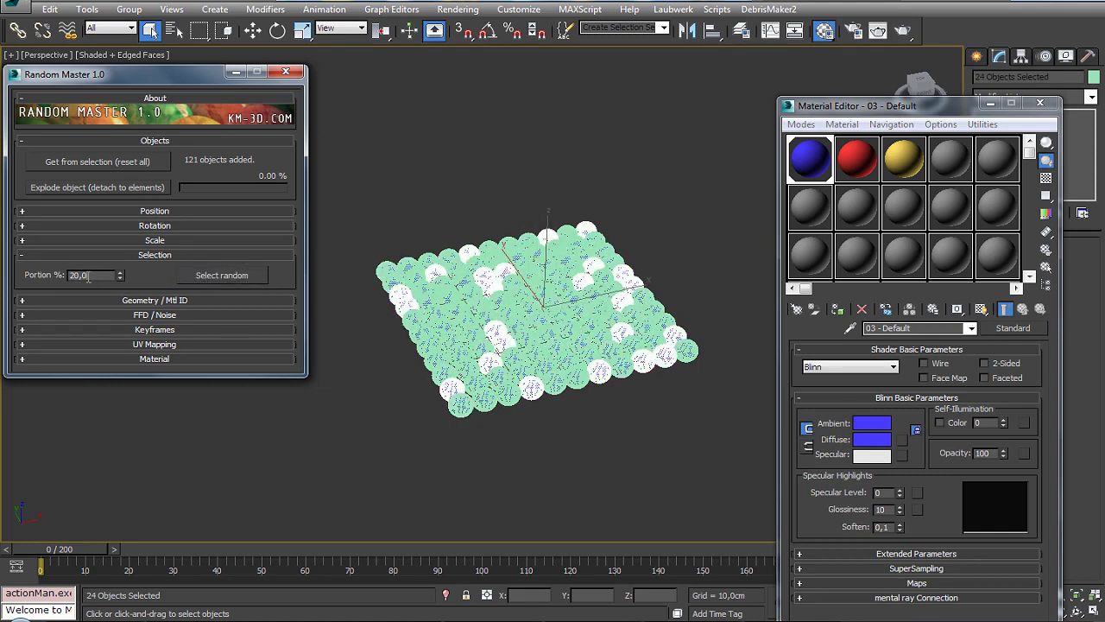
{"action": "type", "text": "3"}
{"action": "left_click", "coordinate": [219, 276]}
{"action": "left_click", "coordinate": [220, 277]}
{"action": "left_click", "coordinate": [220, 278]}
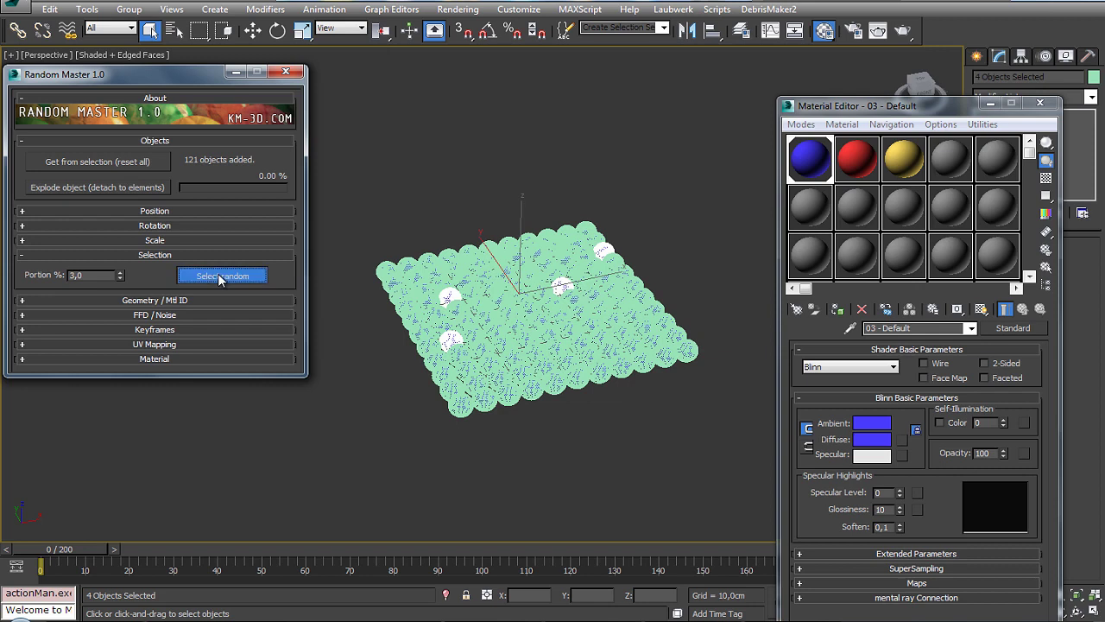
{"action": "left_click", "coordinate": [221, 279]}
{"action": "left_click", "coordinate": [220, 277]}
{"action": "left_click", "coordinate": [219, 278]}
{"action": "left_click", "coordinate": [218, 278]}
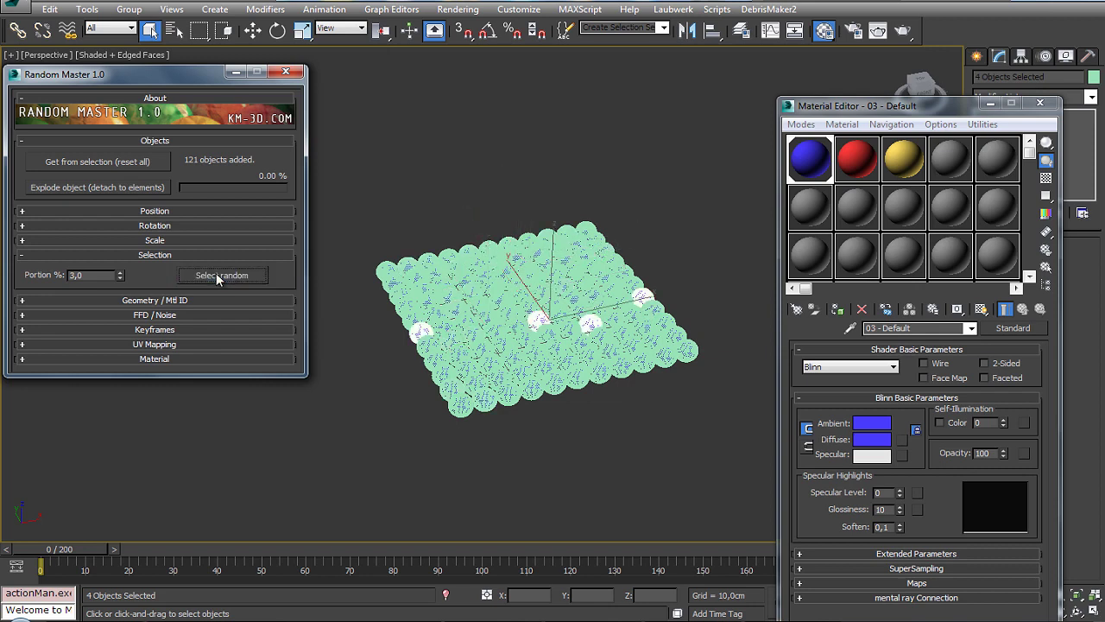
Randomly select 50% of the spheres and assign them the red material.
{"action": "double_click", "coordinate": [88, 274]}
{"action": "type", "text": "50"}
{"action": "key", "text": "Return"}
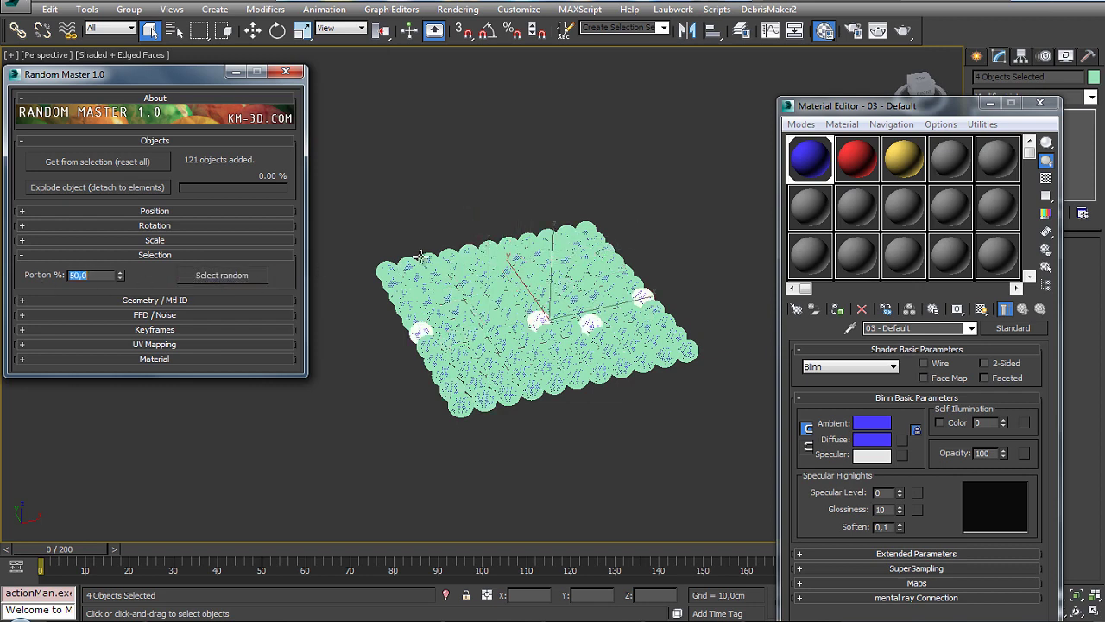
{"action": "left_click", "coordinate": [221, 274]}
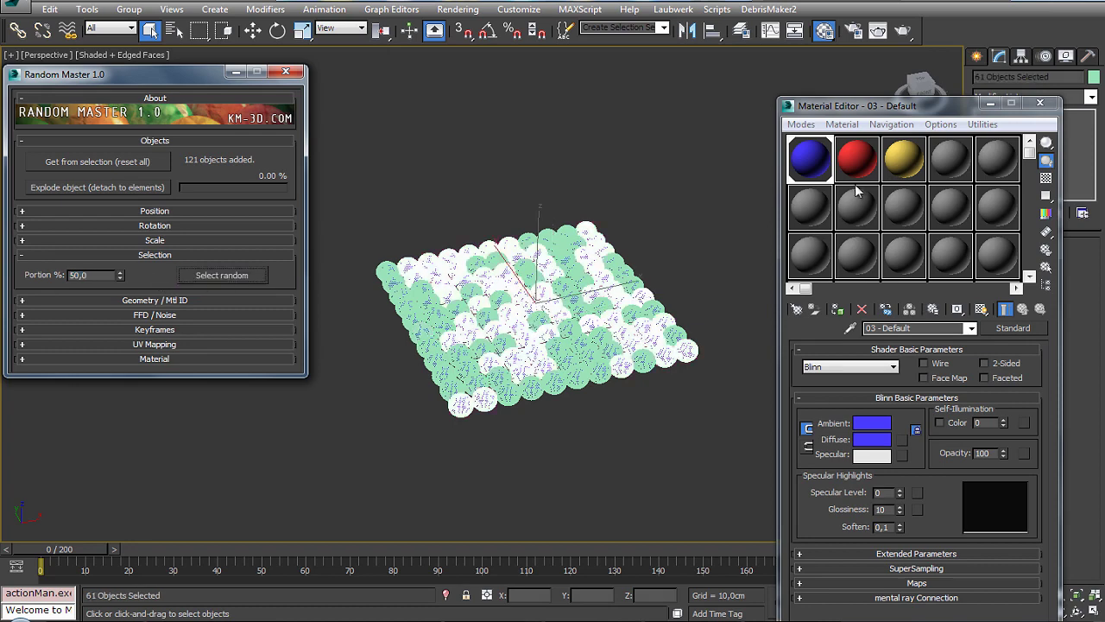
{"action": "left_click", "coordinate": [856, 158]}
{"action": "left_click", "coordinate": [837, 308]}
{"action": "key", "text": "F4"}
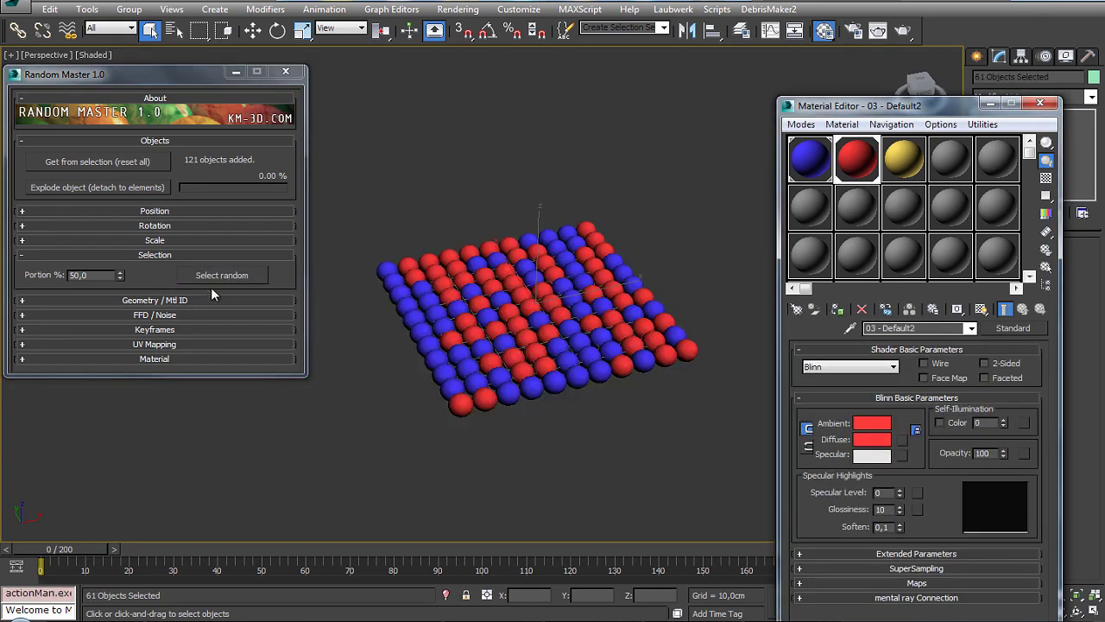
Randomly select 33% of the spheres, assign the yellow material, and clear the selection.
{"action": "double_click", "coordinate": [85, 277]}
{"action": "type", "text": "33"}
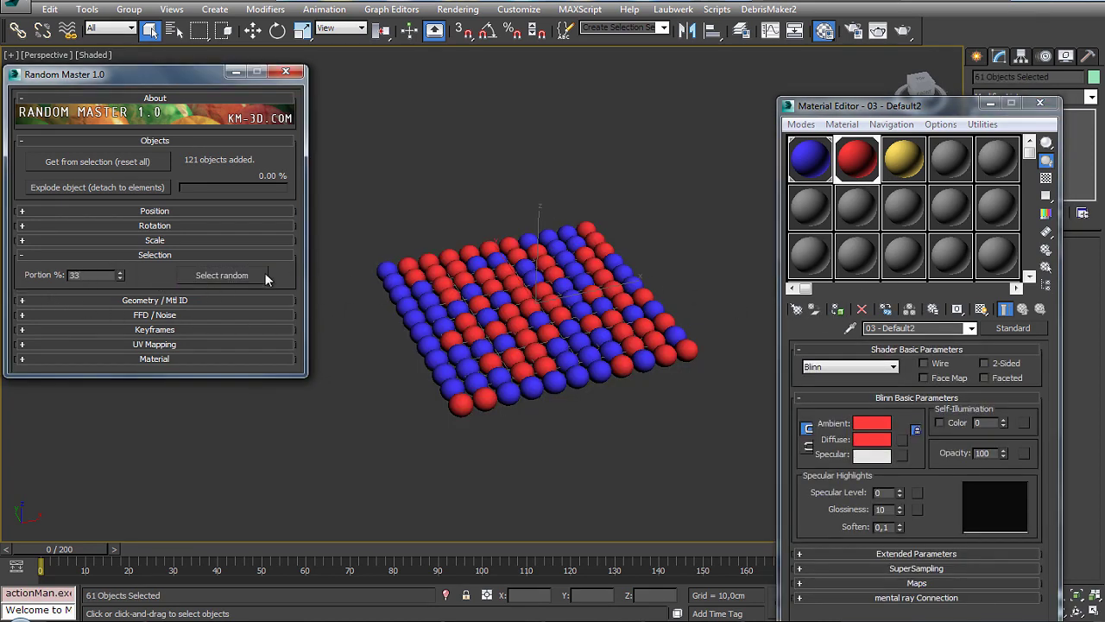
{"action": "left_click", "coordinate": [251, 276]}
{"action": "left_click", "coordinate": [903, 159]}
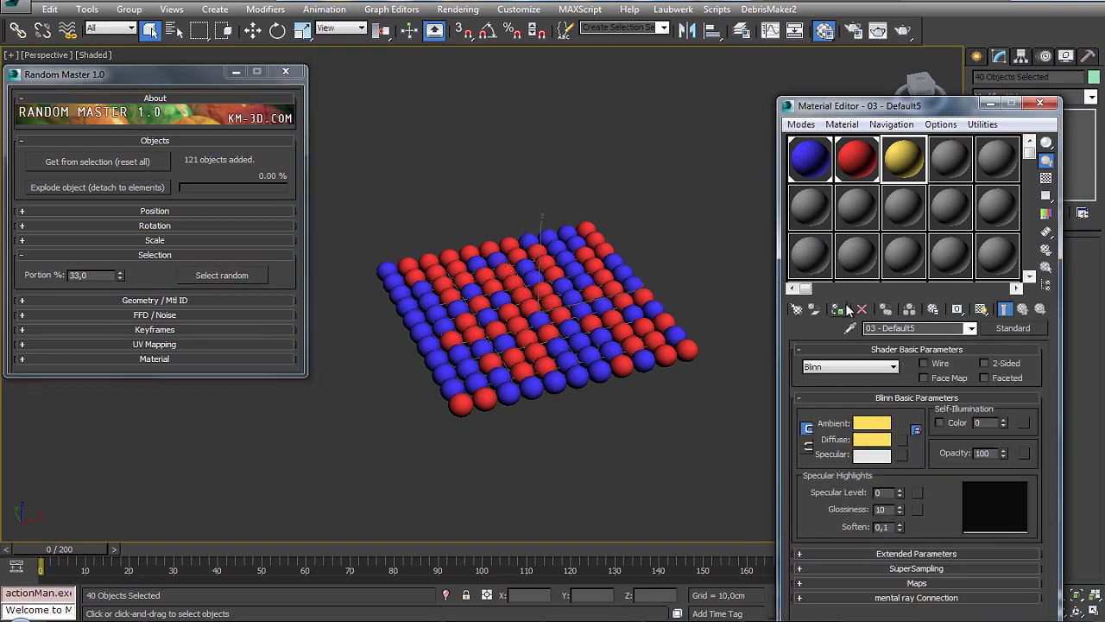
{"action": "left_click", "coordinate": [837, 308]}
{"action": "left_click", "coordinate": [643, 221]}
{"action": "middle_click_drag", "start_coordinate": [542, 309], "coordinate": [544, 371], "text": "alt"}
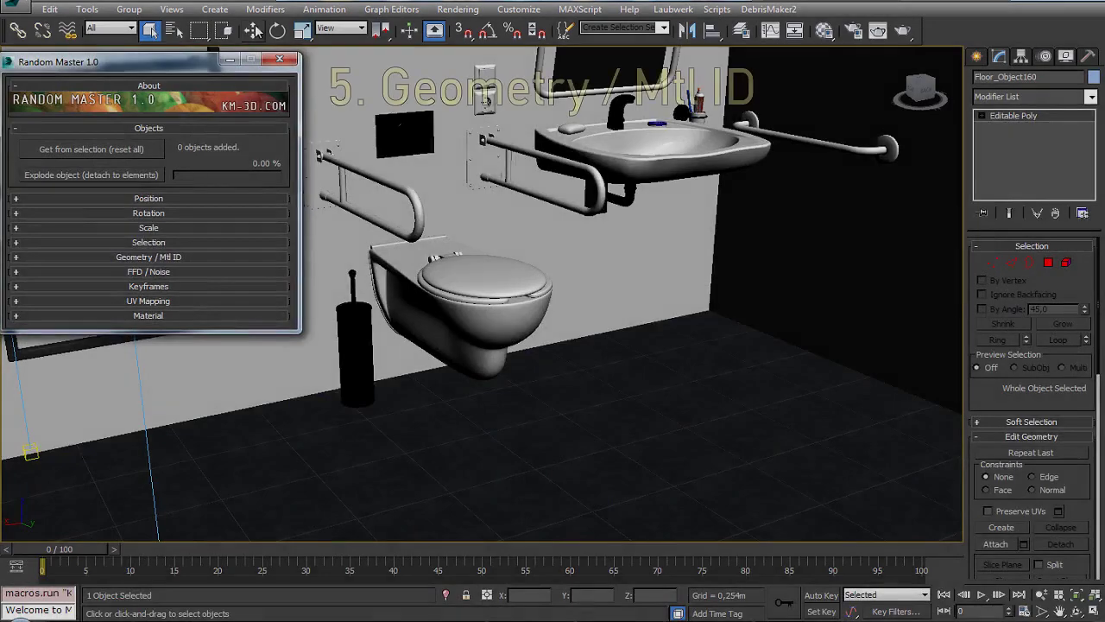
Select Floor_Object160 and, in Polygon mode, randomly select its faces at a 100% portion.
{"action": "left_click", "coordinate": [253, 30]}
{"action": "left_click", "coordinate": [526, 315]}
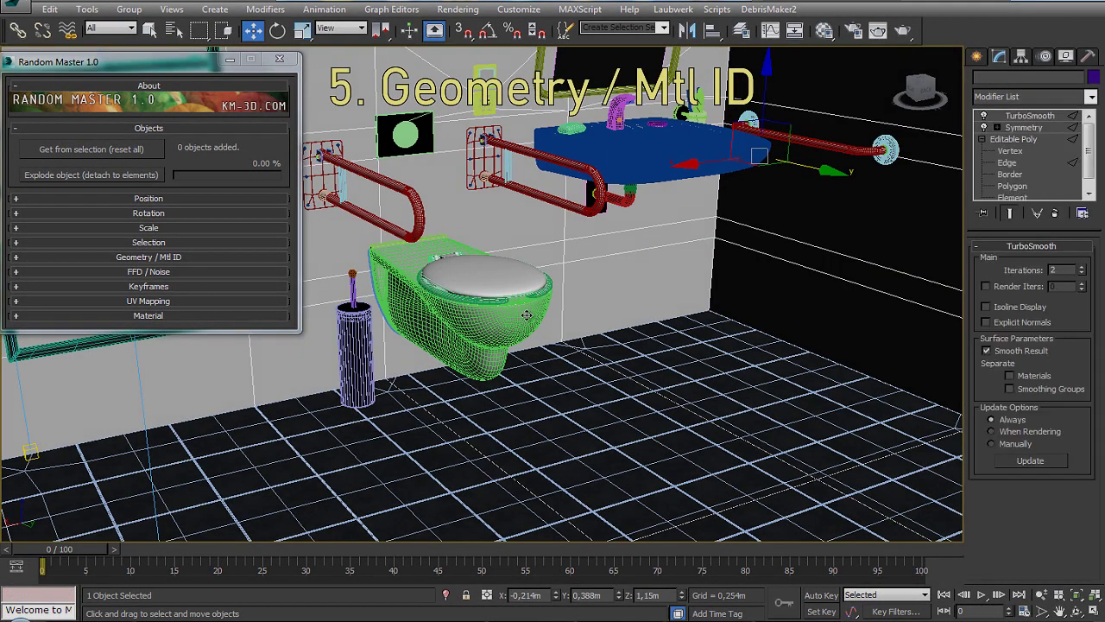
{"action": "left_click", "coordinate": [559, 393]}
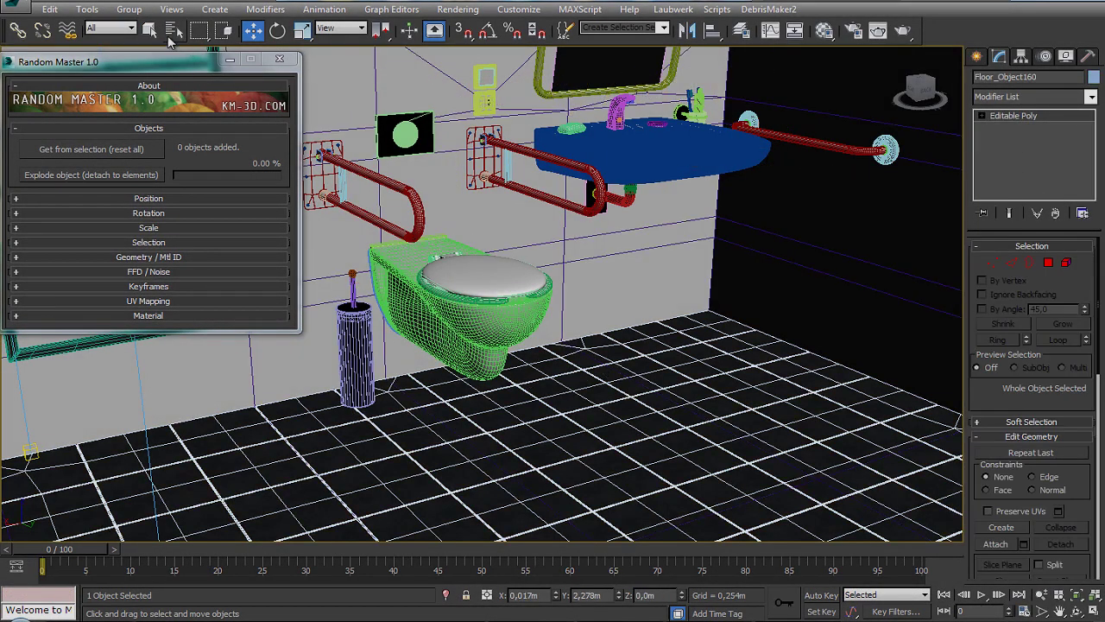
{"action": "left_click", "coordinate": [180, 256]}
{"action": "left_click", "coordinate": [1048, 262]}
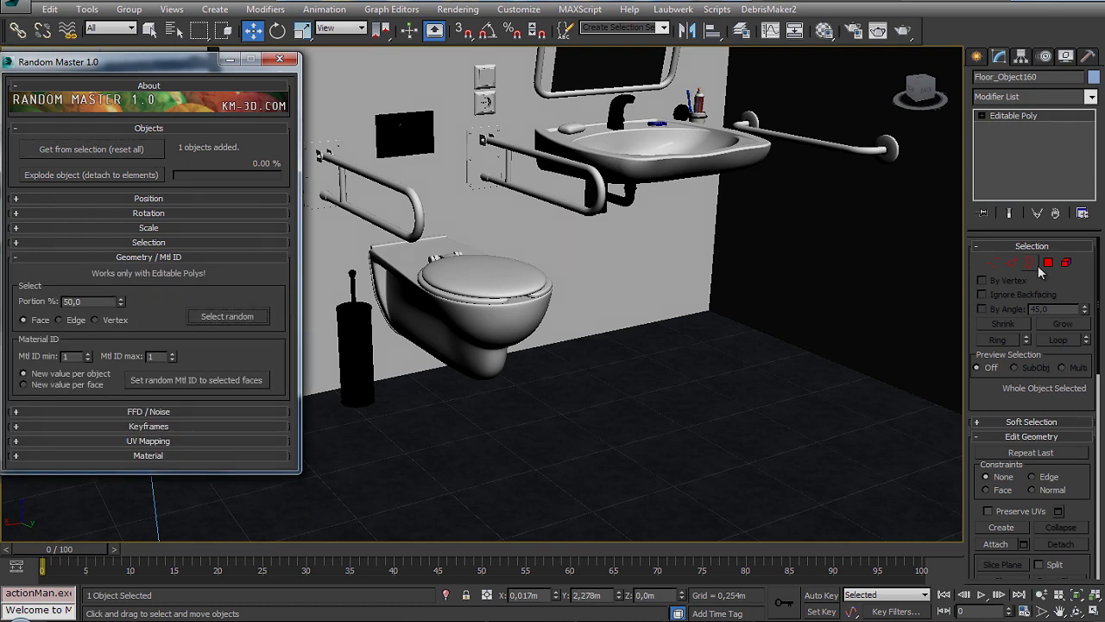
{"action": "left_click", "coordinate": [227, 316]}
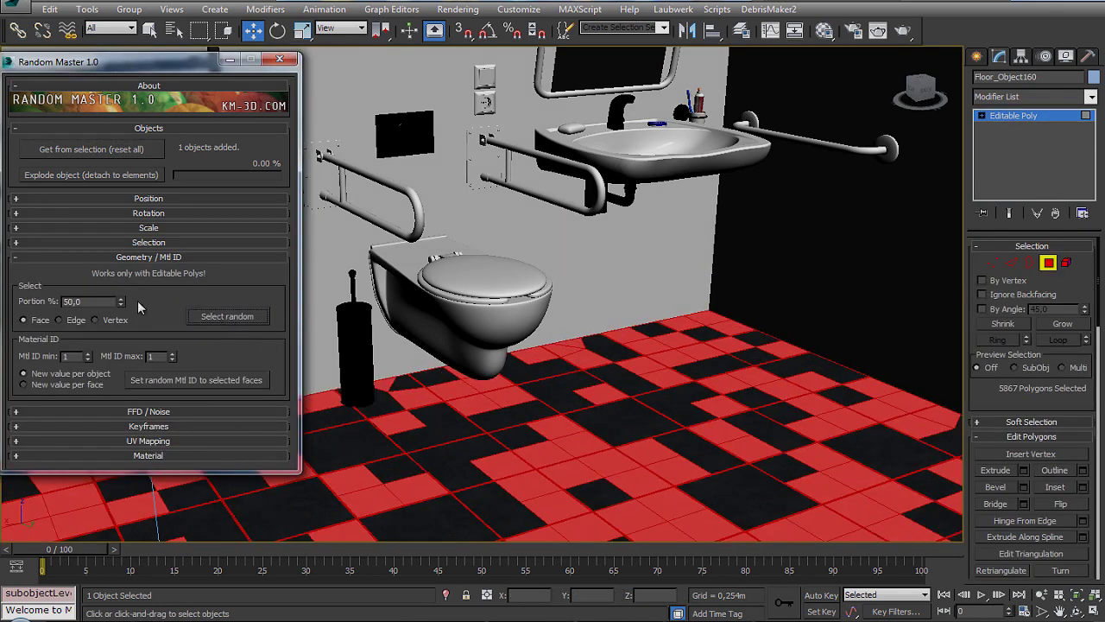
{"action": "left_click_drag", "start_coordinate": [120, 301], "coordinate": [130, 285]}
{"action": "left_click", "coordinate": [232, 317]}
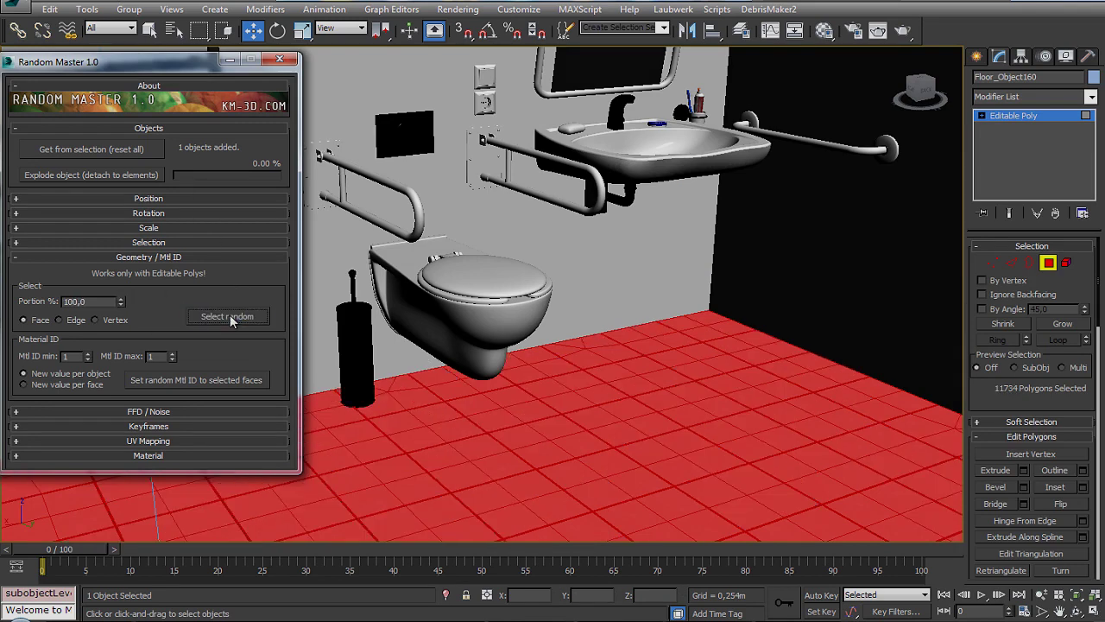
{"action": "left_click", "coordinate": [1048, 263]}
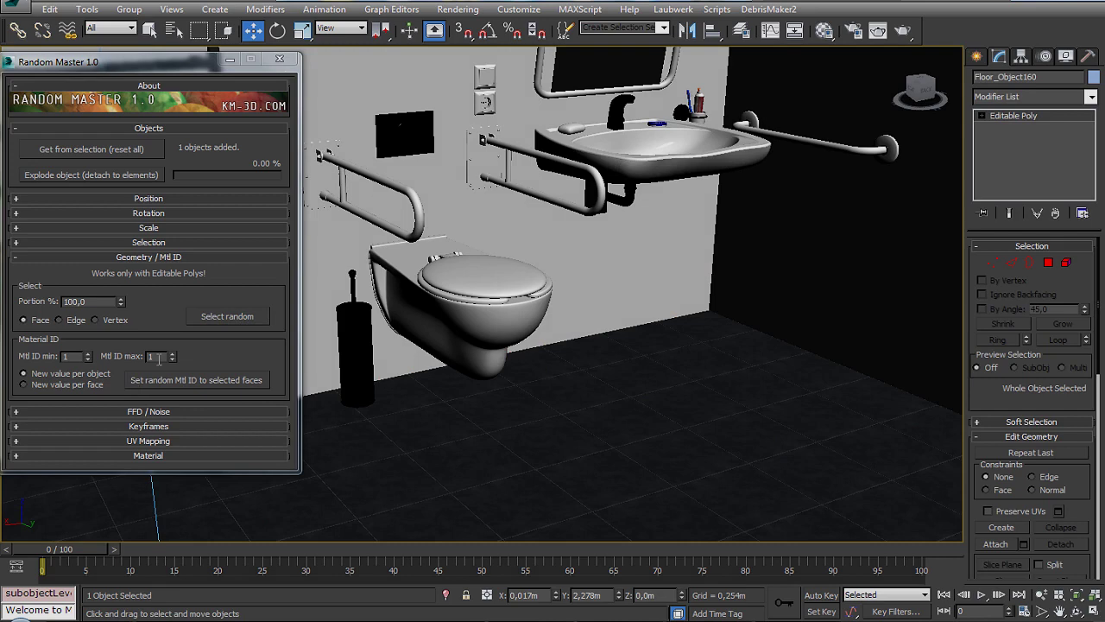
Check the floor's two-part Multi/Sub-Object material, then assign random material IDs 1–2 per face.
{"action": "left_click", "coordinate": [825, 31]}
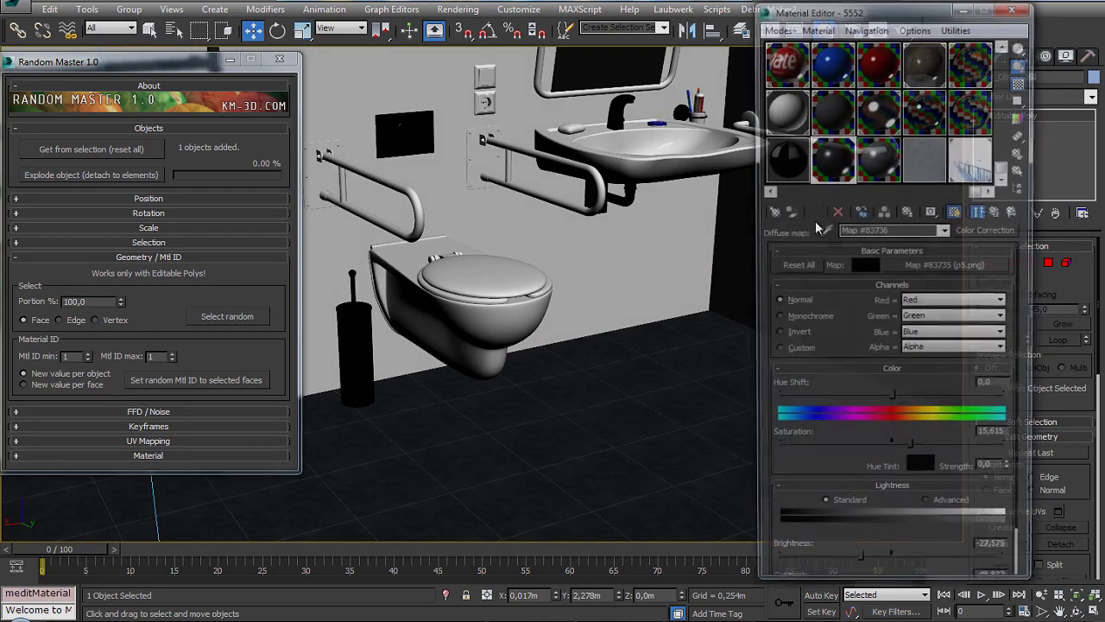
{"action": "left_click", "coordinate": [796, 164]}
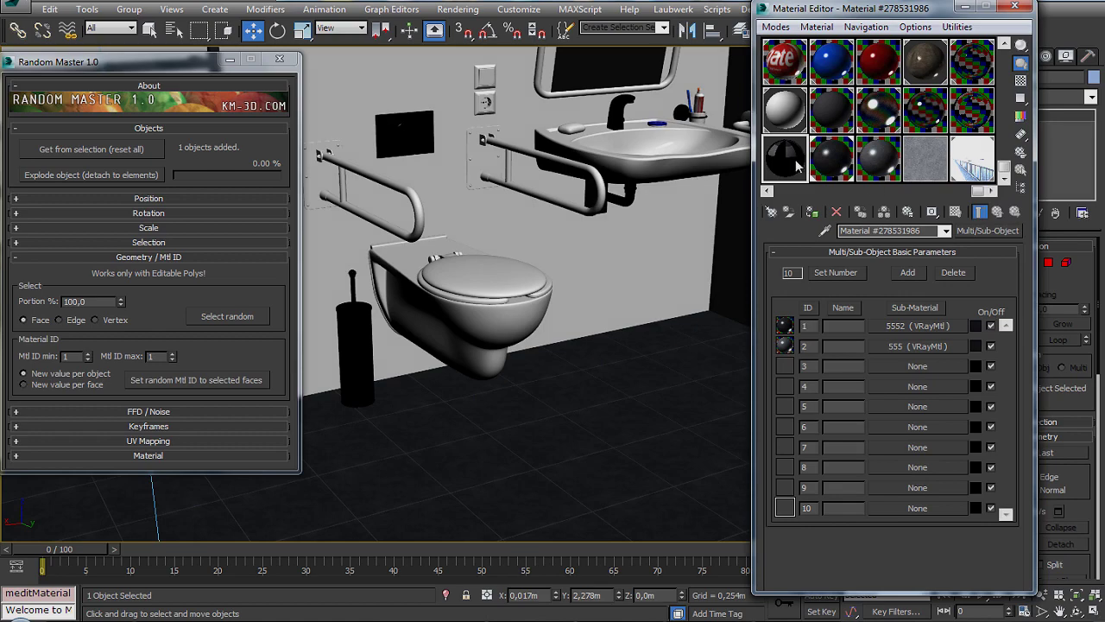
{"action": "left_click", "coordinate": [811, 212]}
{"action": "left_click", "coordinate": [1015, 7]}
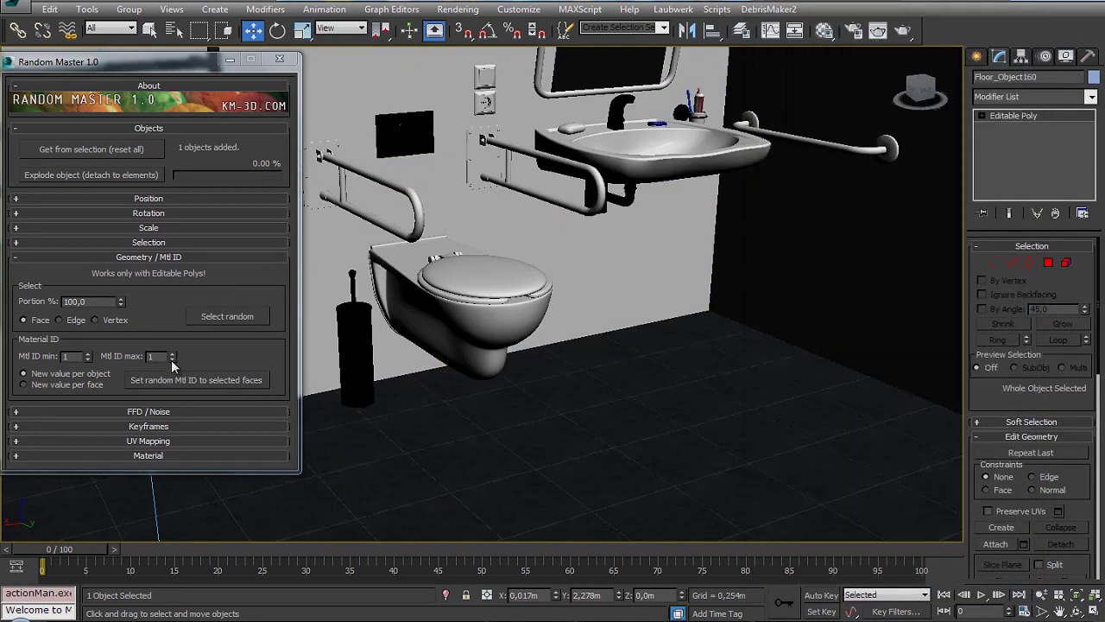
{"action": "left_click", "coordinate": [172, 353]}
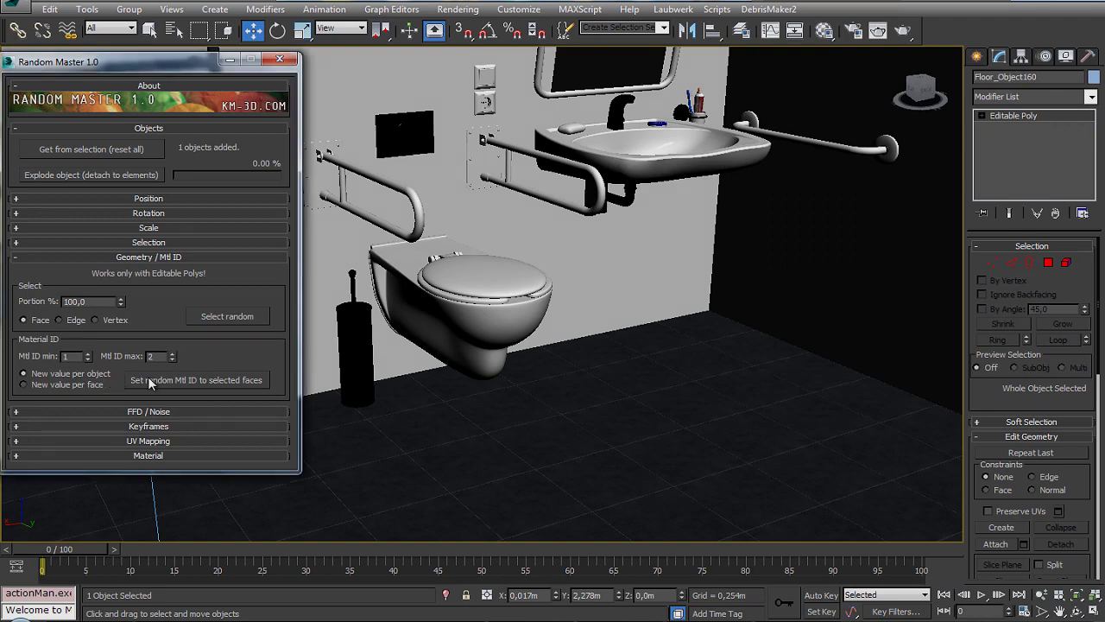
{"action": "left_click", "coordinate": [244, 385]}
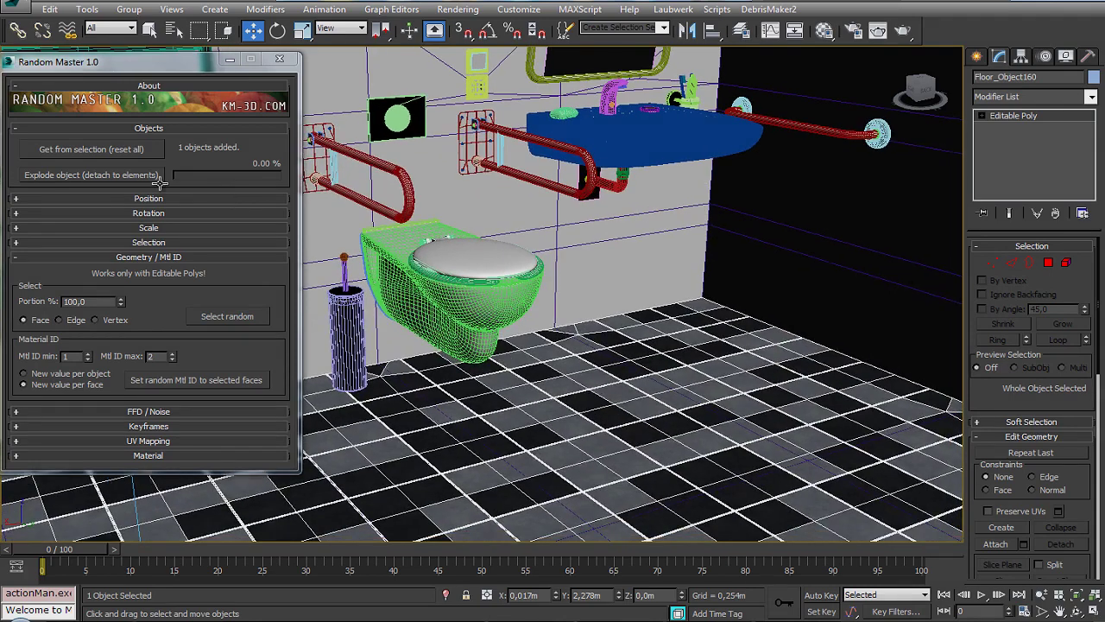
Explode the floor into separate tile objects and load all 87 into Random Master.
{"action": "left_click", "coordinate": [159, 178]}
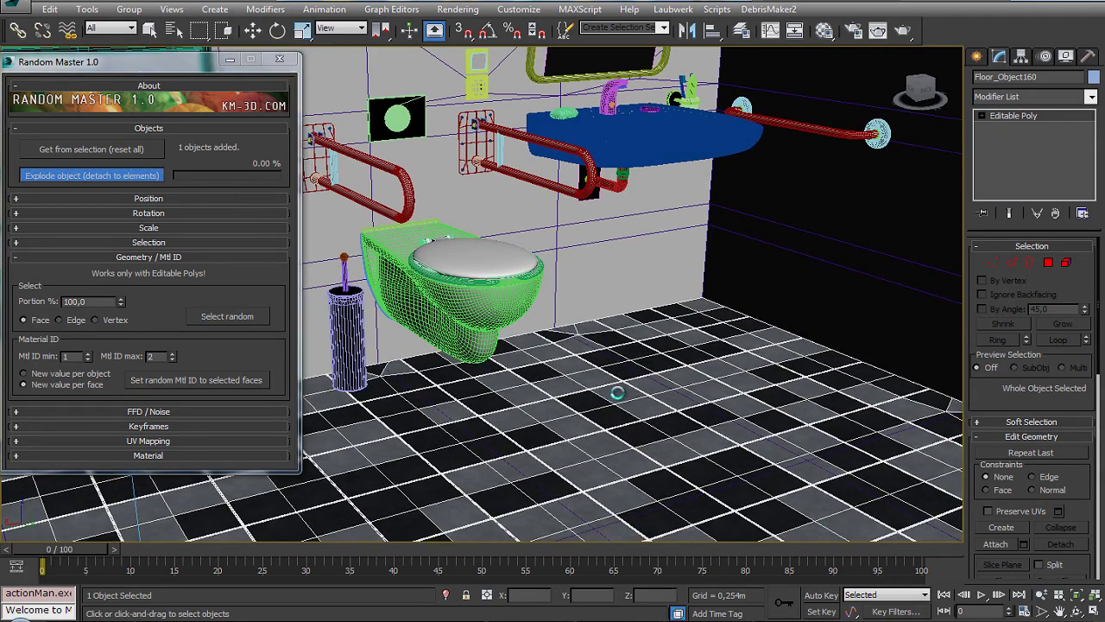
{"action": "left_click", "coordinate": [620, 359]}
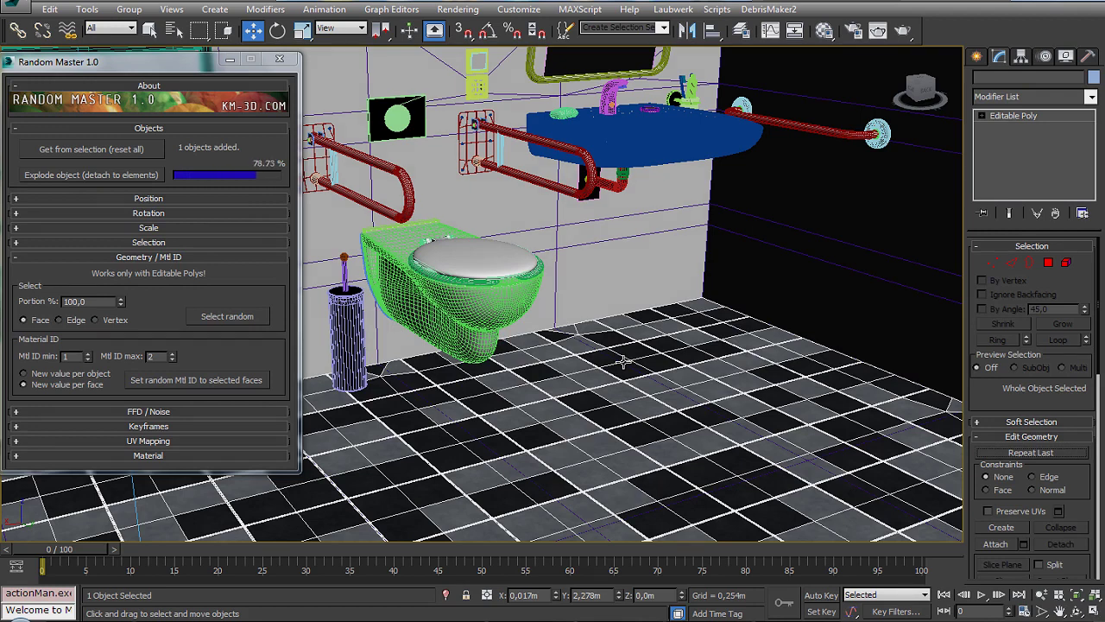
{"action": "left_click", "coordinate": [135, 150]}
Select individual tiles and move one to show it is a separate object.
{"action": "left_click", "coordinate": [594, 373]}
{"action": "left_click", "coordinate": [665, 381]}
{"action": "left_click", "coordinate": [529, 403]}
{"action": "left_click", "coordinate": [596, 457]}
{"action": "left_click_drag", "start_coordinate": [597, 384], "coordinate": [609, 393]}
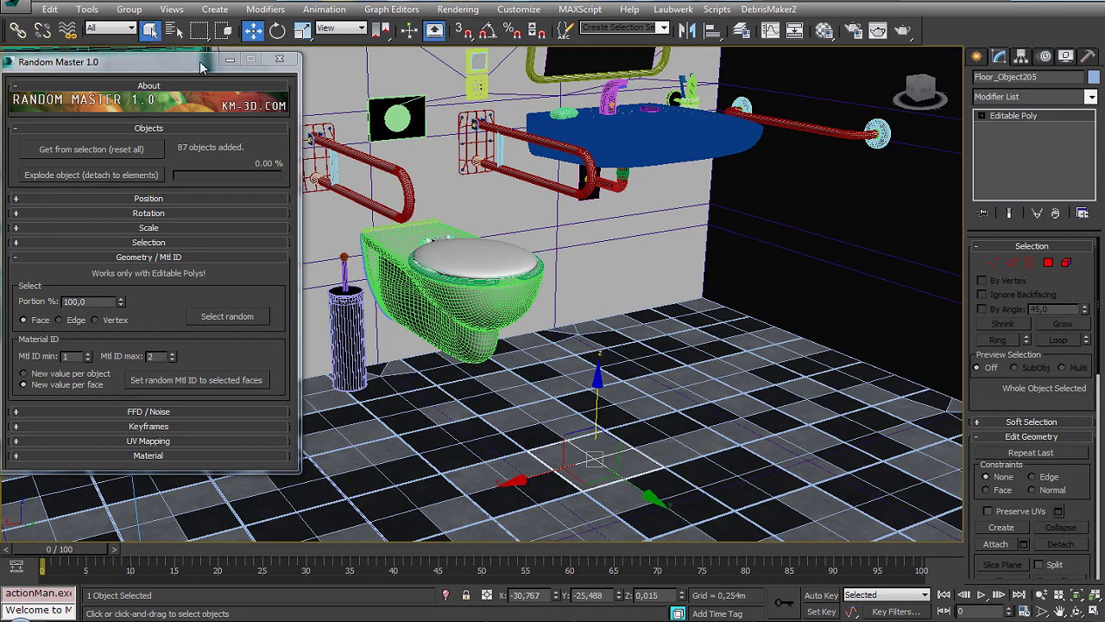
With New value per object, re-roll random material IDs across the floor tiles several times.
{"action": "left_click", "coordinate": [149, 30]}
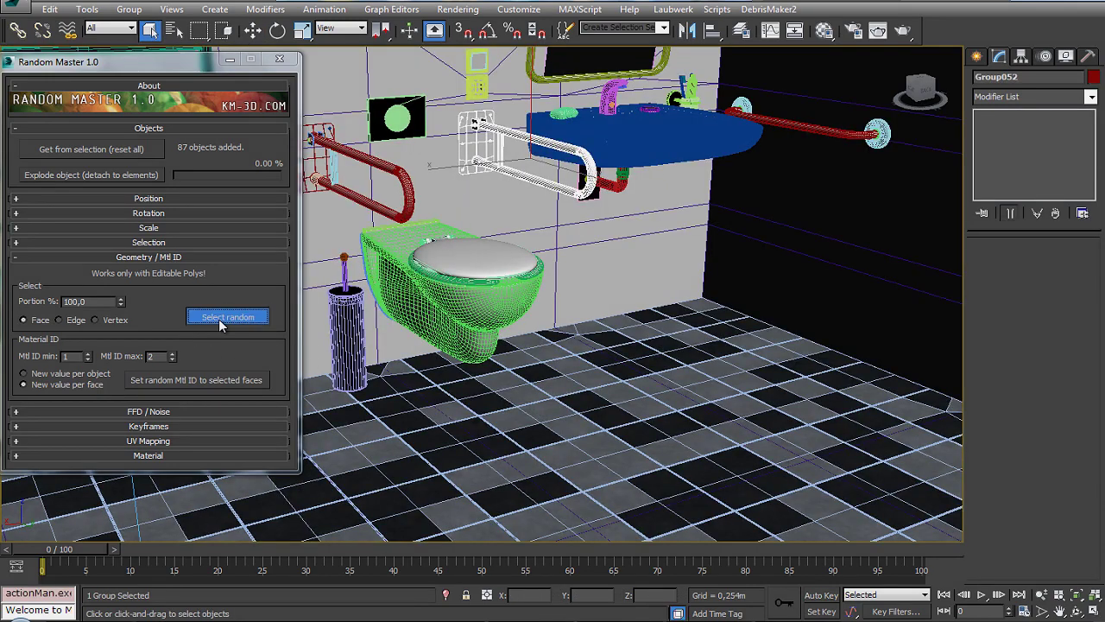
{"action": "left_click", "coordinate": [219, 320]}
{"action": "left_click", "coordinate": [91, 377]}
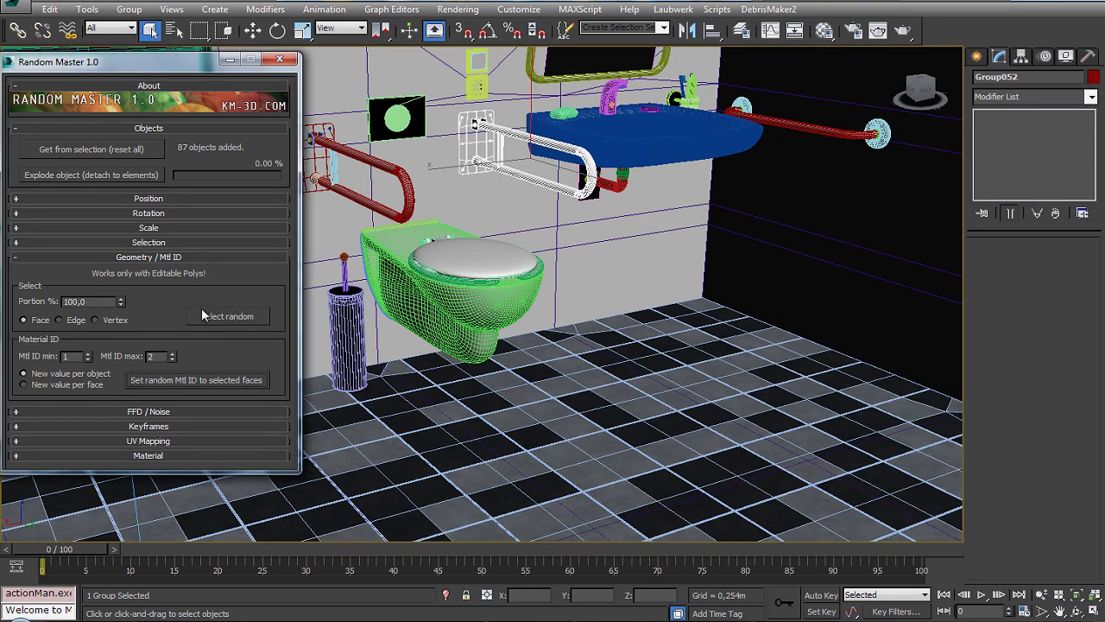
{"action": "left_click", "coordinate": [553, 417]}
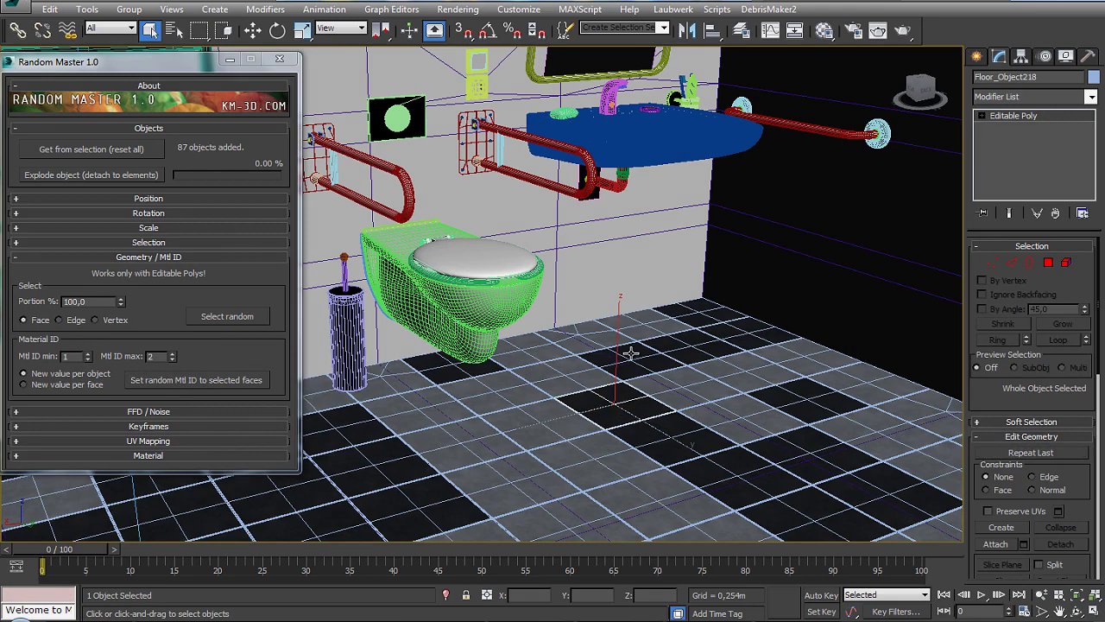
{"action": "left_click", "coordinate": [217, 380]}
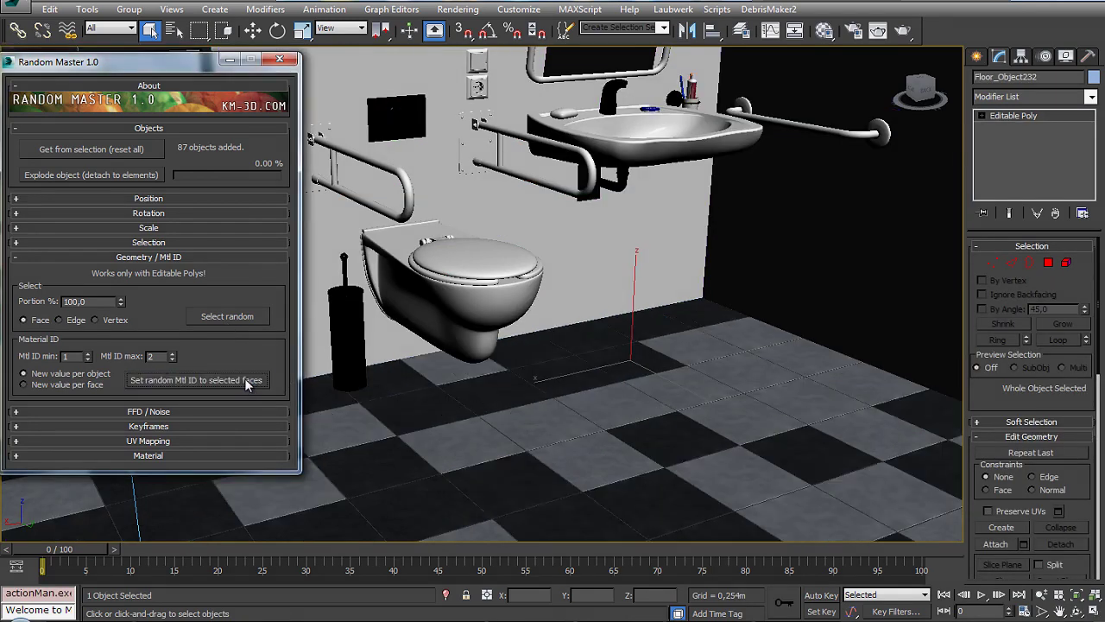
{"action": "left_click", "coordinate": [247, 384]}
{"action": "left_click", "coordinate": [246, 384]}
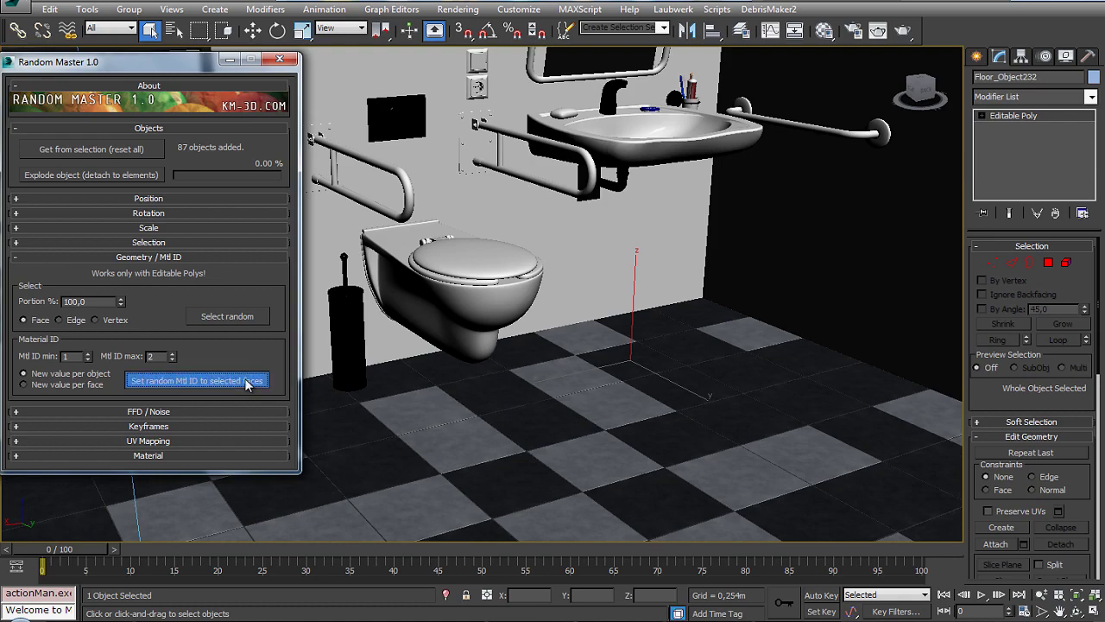
{"action": "left_click", "coordinate": [246, 384]}
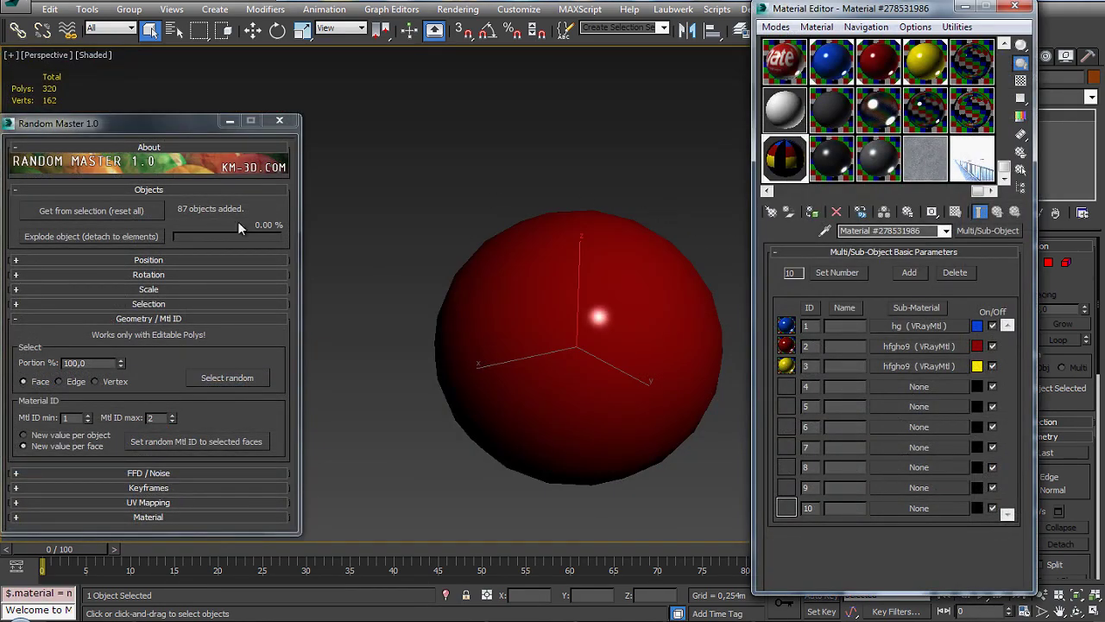
Load only the sphere into Random Master, exit face editing, and set Mtl ID max to 3.
{"action": "left_click", "coordinate": [137, 210]}
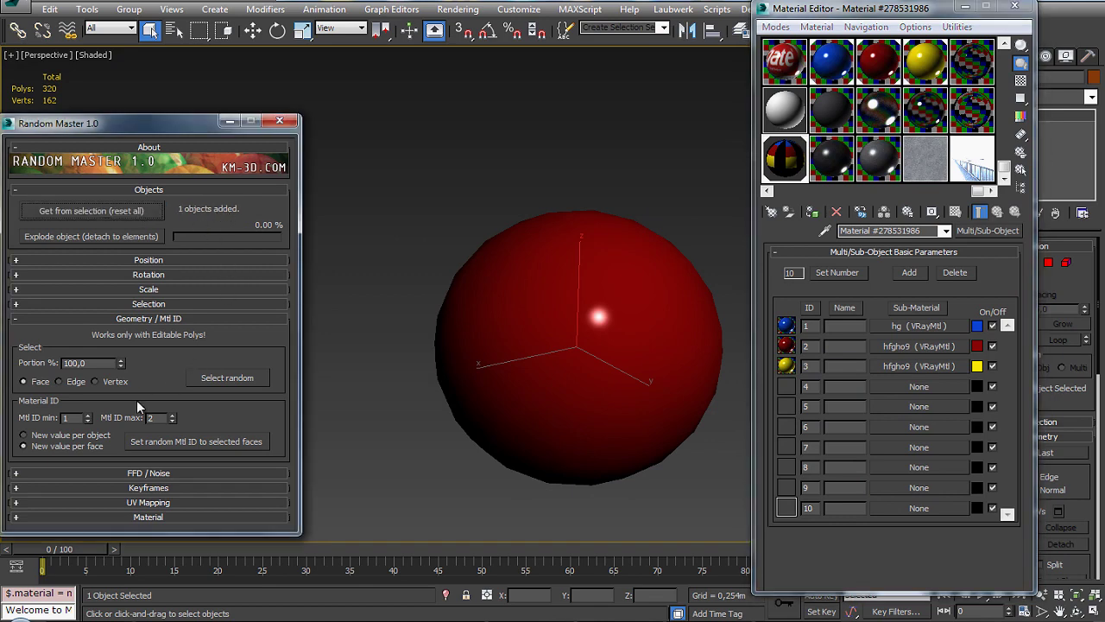
{"action": "left_click", "coordinate": [231, 380]}
{"action": "left_click", "coordinate": [1047, 266]}
{"action": "left_click", "coordinate": [190, 442]}
{"action": "left_click", "coordinate": [190, 441]}
Randomize the sphere's material IDs 1–3 per face repeatedly, giving a red-blue-yellow patchwork.
{"action": "left_click", "coordinate": [190, 441]}
{"action": "left_click", "coordinate": [172, 414]}
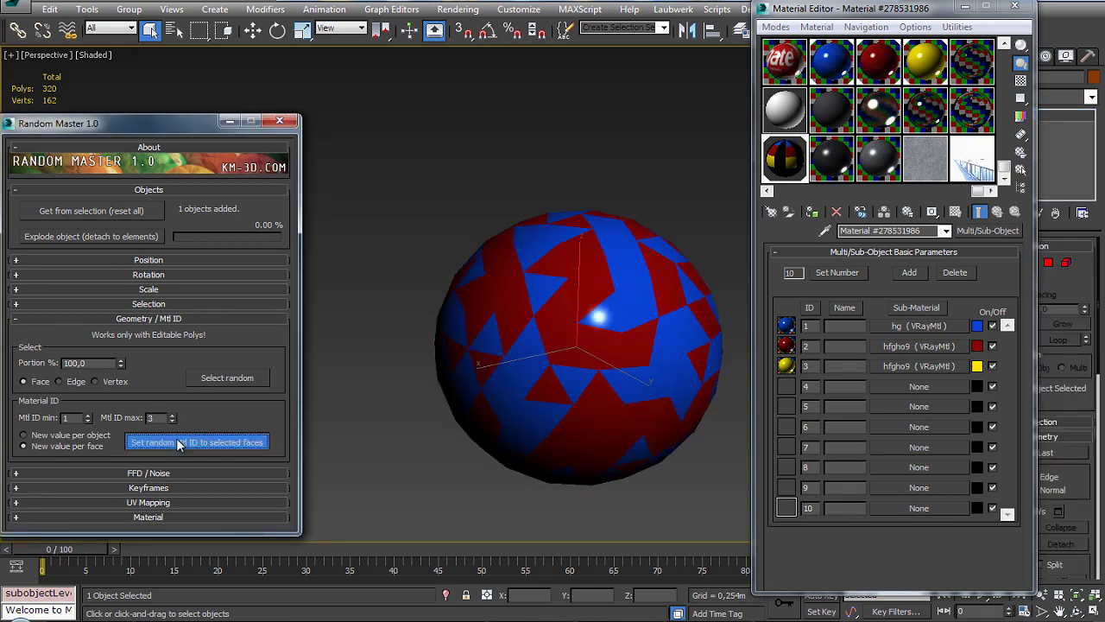
{"action": "left_click", "coordinate": [179, 442]}
{"action": "left_click", "coordinate": [179, 442]}
{"action": "left_click", "coordinate": [179, 442]}
{"action": "left_click_drag", "start_coordinate": [183, 125], "coordinate": [303, 107]}
{"action": "left_click", "coordinate": [359, 424]}
{"action": "left_click", "coordinate": [359, 424]}
{"action": "left_click", "coordinate": [360, 425]}
{"action": "left_click", "coordinate": [360, 424]}
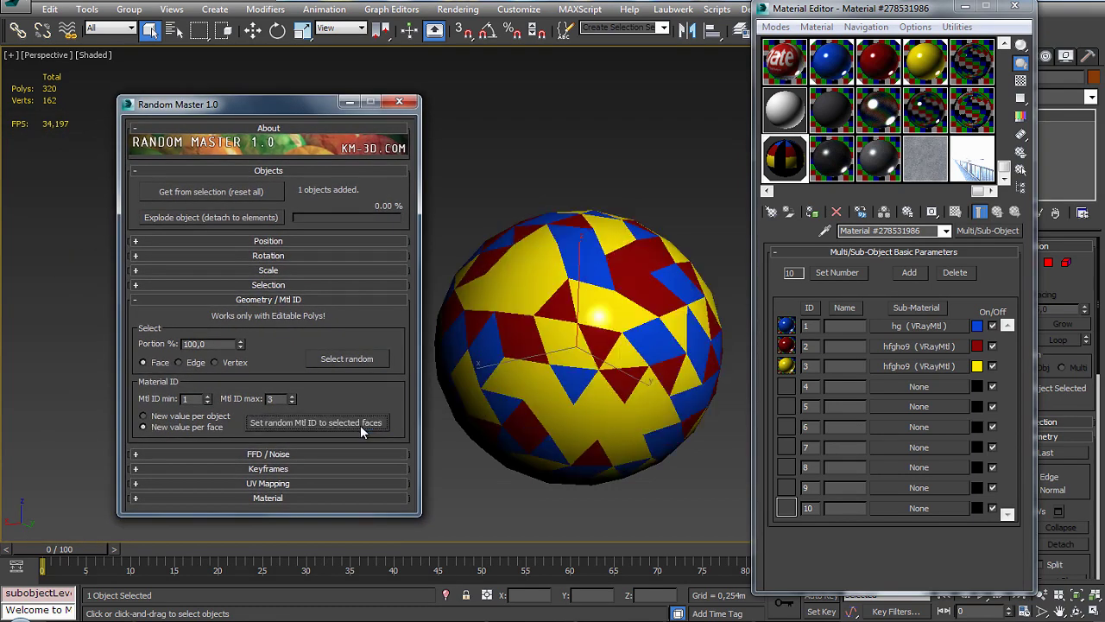
{"action": "left_click", "coordinate": [360, 425]}
{"action": "left_click", "coordinate": [360, 425]}
{"action": "left_click", "coordinate": [360, 424]}
{"action": "left_click", "coordinate": [360, 425]}
{"action": "left_click", "coordinate": [261, 425]}
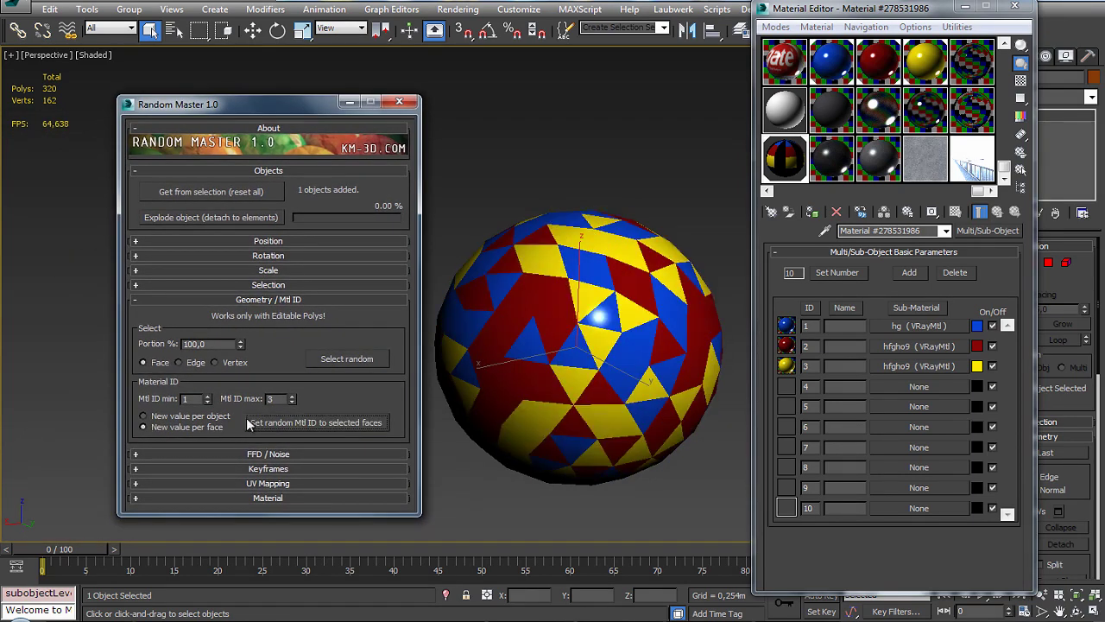
Switch to New value per object and re-roll a single colour for the whole sphere.
{"action": "left_click", "coordinate": [207, 421]}
{"action": "left_click", "coordinate": [296, 421]}
{"action": "left_click", "coordinate": [296, 421]}
{"action": "left_click", "coordinate": [294, 421]}
{"action": "left_click", "coordinate": [293, 421]}
{"action": "left_click", "coordinate": [293, 421]}
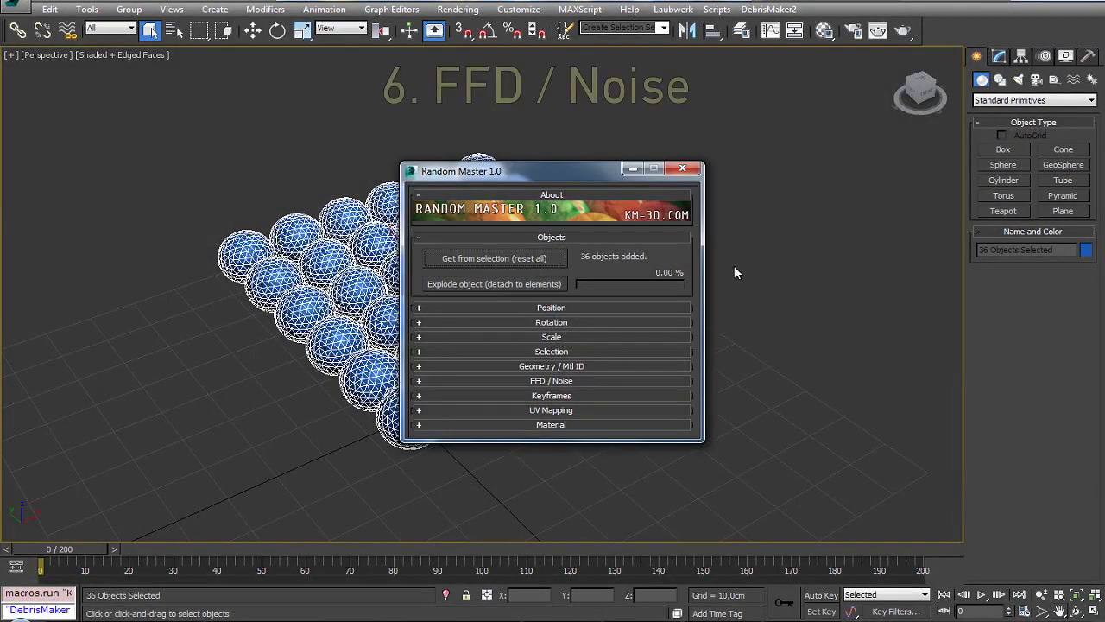
Add an FFD(box) 2x2x2 modifier to all 36 spheres and inspect one sphere's FFD settings.
{"action": "mouse_move", "coordinate": [547, 171]}
{"action": "left_mouse_down"}
{"action": "mouse_move", "coordinate": [242, 99]}
{"action": "mouse_move", "coordinate": [150, 63]}
{"action": "left_mouse_up"}
{"action": "mouse_move", "coordinate": [547, 209]}
{"action": "middle_mouse_down", "text": "alt"}
{"action": "mouse_move", "coordinate": [717, 264]}
{"action": "mouse_move", "coordinate": [710, 229]}
{"action": "middle_mouse_up", "text": "alt"}
{"action": "scroll", "coordinate": [604, 267], "scroll_direction": "up", "scroll_amount": 3}
{"action": "left_click", "coordinate": [177, 273]}
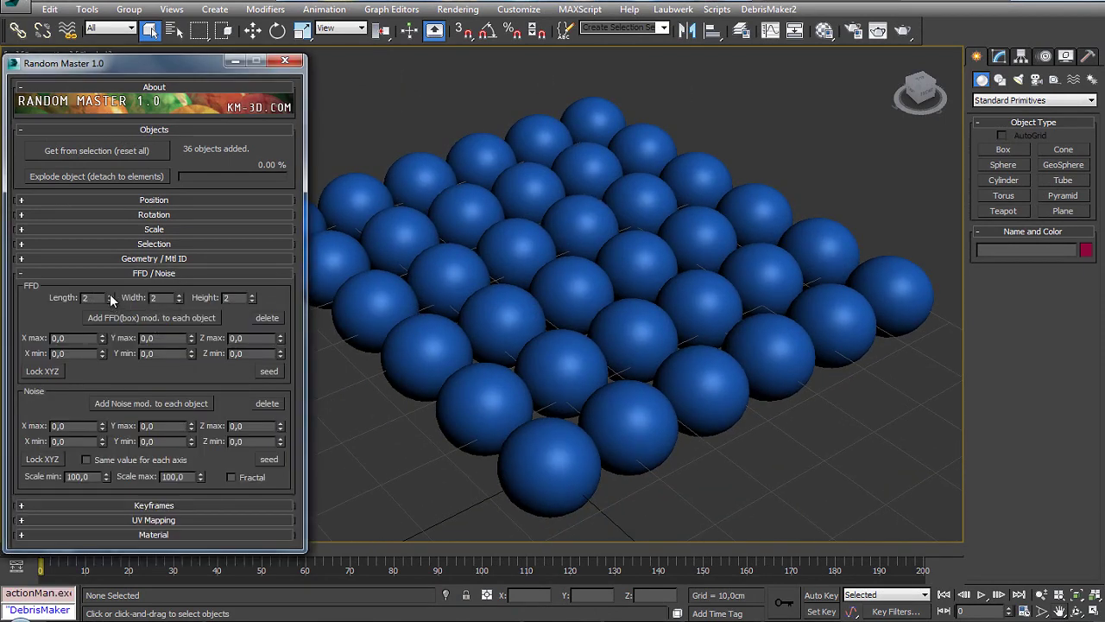
{"action": "key", "text": "F4"}
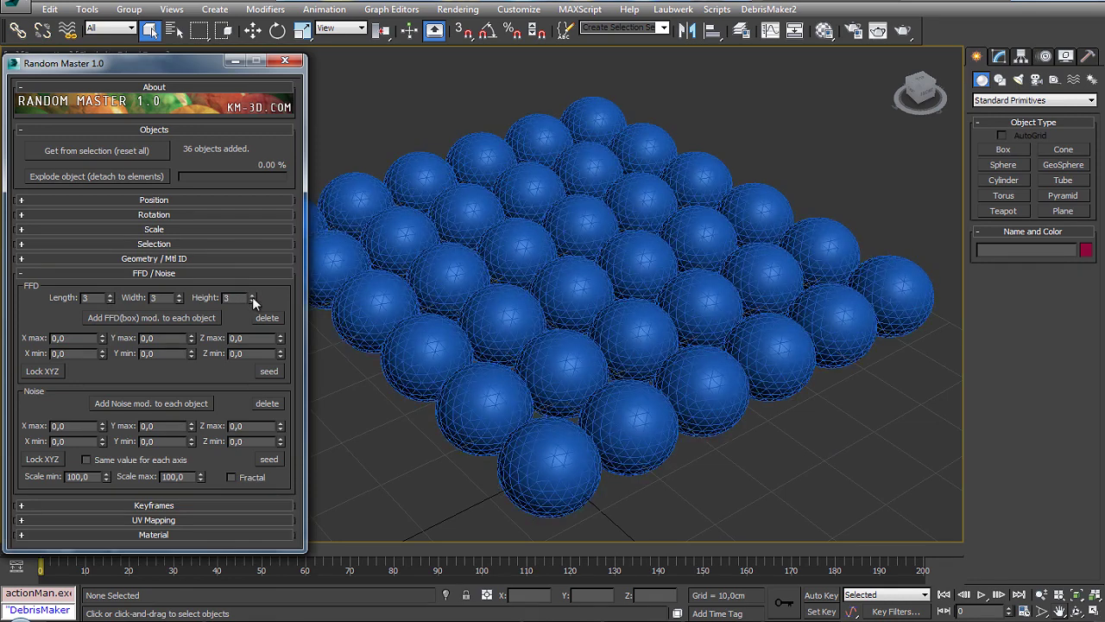
{"action": "left_click", "coordinate": [119, 316]}
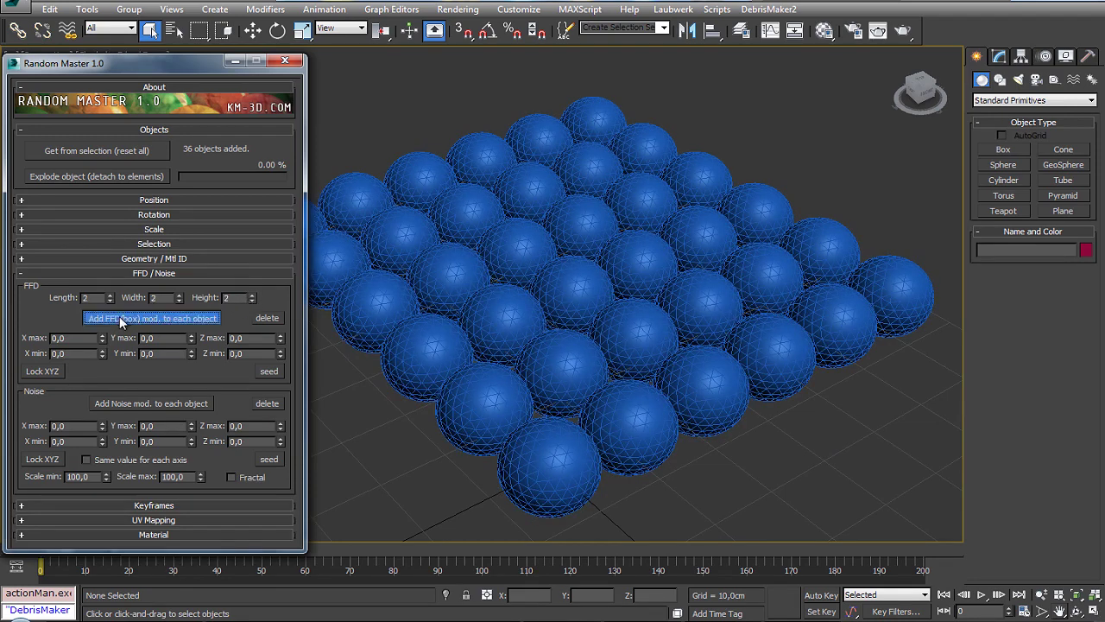
{"action": "left_click", "coordinate": [587, 357]}
{"action": "left_click", "coordinate": [566, 439]}
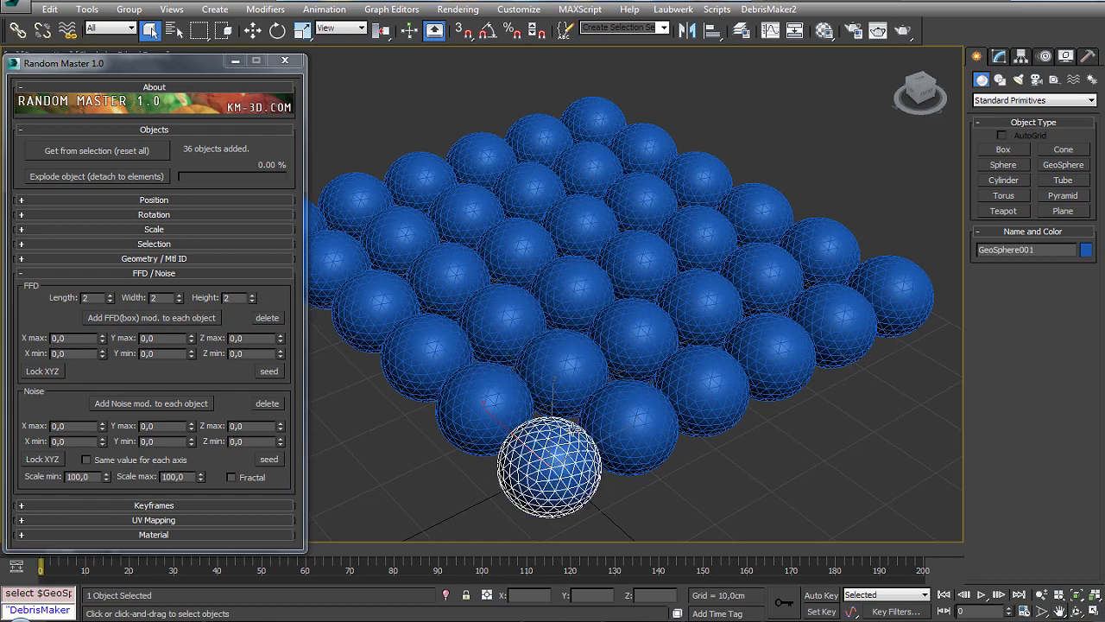
{"action": "left_click", "coordinate": [999, 57]}
{"action": "middle_click_drag", "start_coordinate": [451, 362], "coordinate": [451, 262], "text": "alt"}
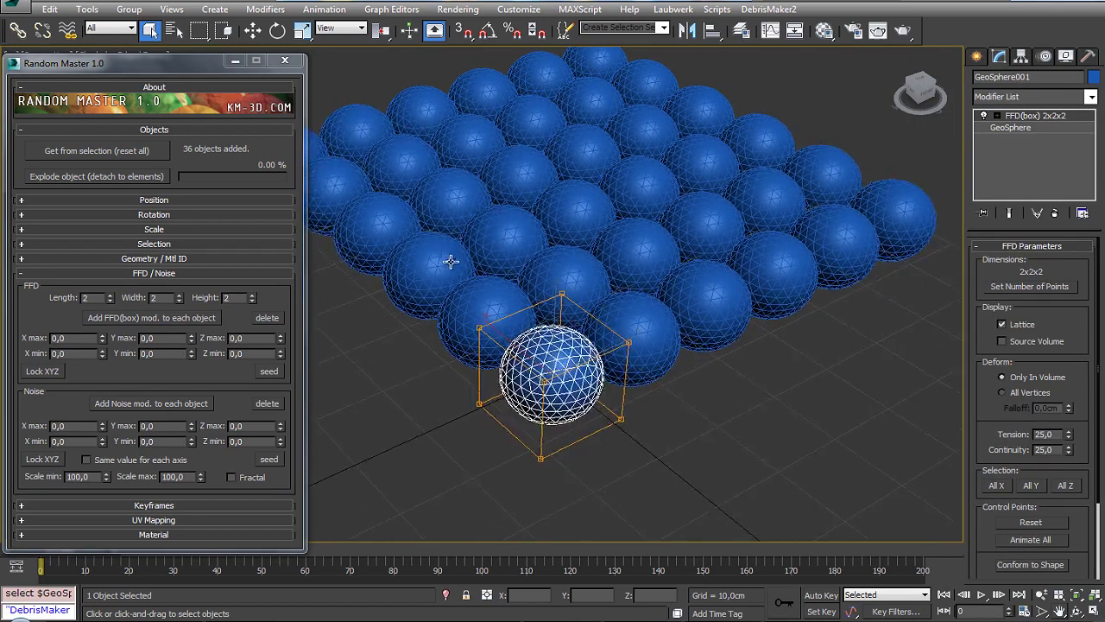
Enable Lock XYZ for the FFD offsets and randomize the spheres' lattice deformation several times.
{"action": "left_click", "coordinate": [567, 275]}
{"action": "left_click", "coordinate": [566, 345], "text": "ctrl"}
{"action": "left_click", "coordinate": [626, 337], "text": "ctrl"}
{"action": "left_click", "coordinate": [629, 262]}
{"action": "left_click", "coordinate": [577, 283]}
{"action": "left_click", "coordinate": [59, 372]}
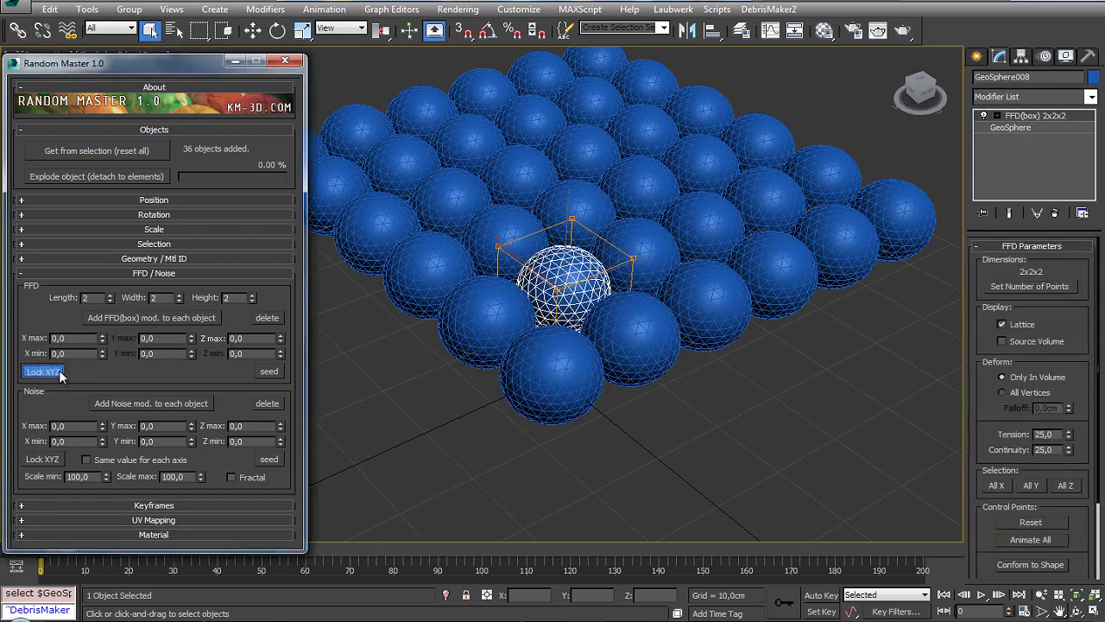
{"action": "mouse_move", "coordinate": [102, 345]}
{"action": "left_mouse_down"}
{"action": "mouse_move", "coordinate": [103, 364]}
{"action": "mouse_move", "coordinate": [100, 334]}
{"action": "mouse_move", "coordinate": [102, 364]}
{"action": "left_mouse_up"}
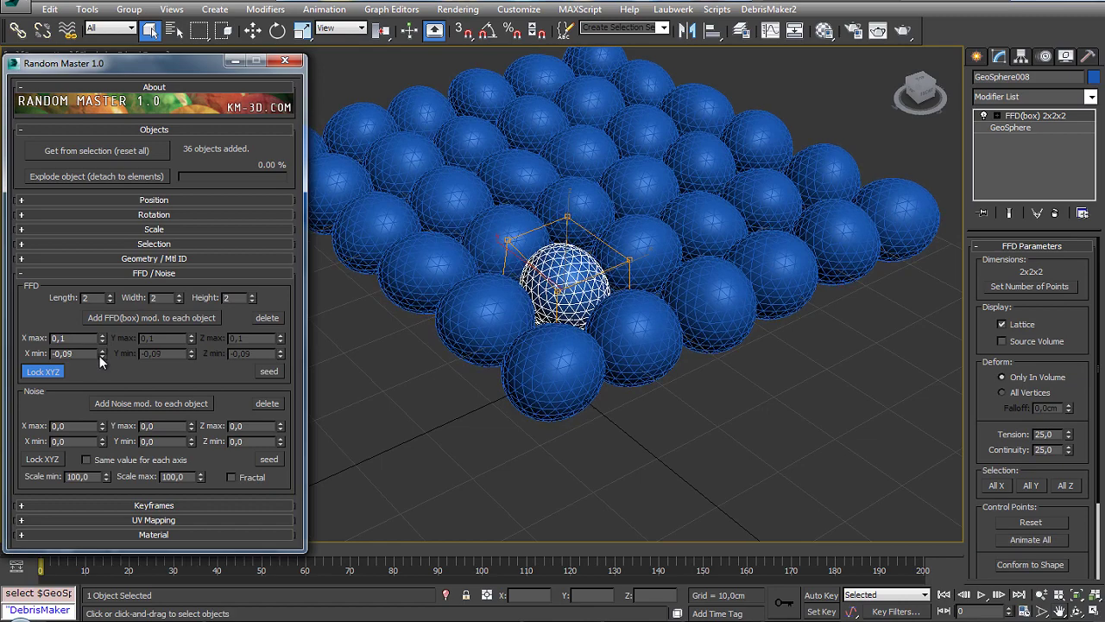
{"action": "left_click", "coordinate": [271, 375]}
{"action": "left_click", "coordinate": [270, 371]}
{"action": "left_click", "coordinate": [269, 371]}
{"action": "left_click", "coordinate": [269, 371]}
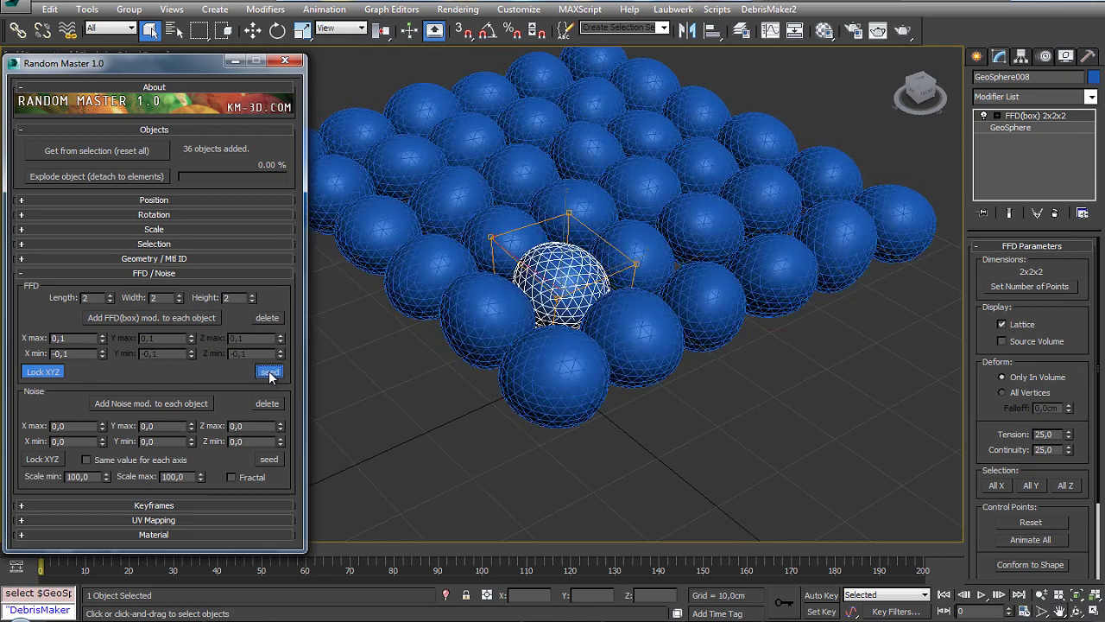
{"action": "key", "text": "F4"}
{"action": "left_click", "coordinate": [972, 57]}
{"action": "middle_click_drag", "start_coordinate": [407, 341], "coordinate": [326, 366], "text": "alt"}
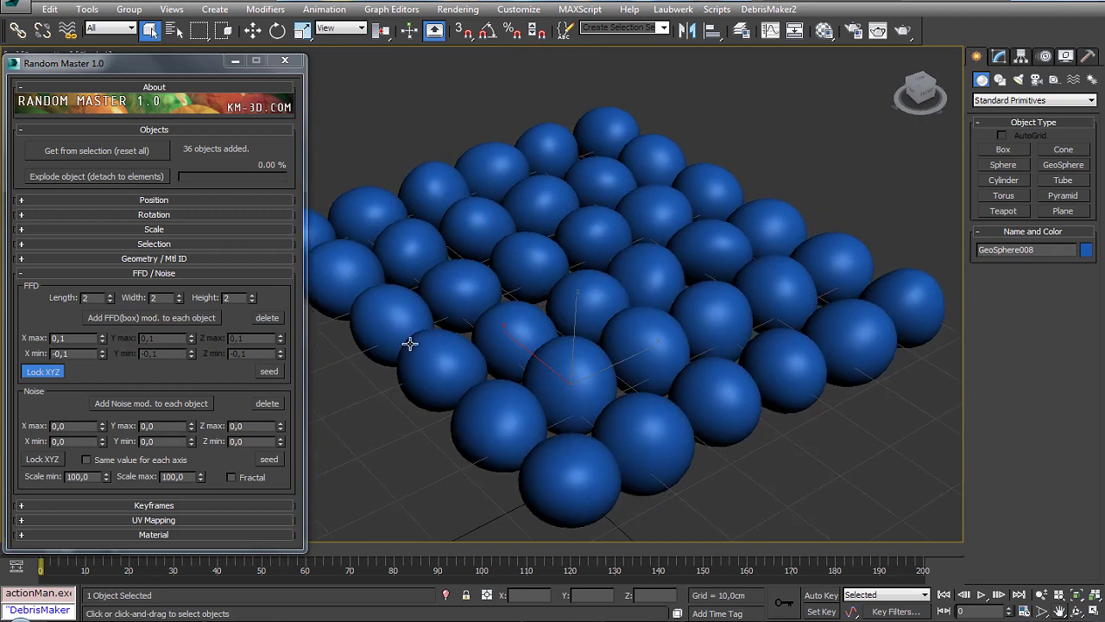
{"action": "left_click", "coordinate": [269, 371]}
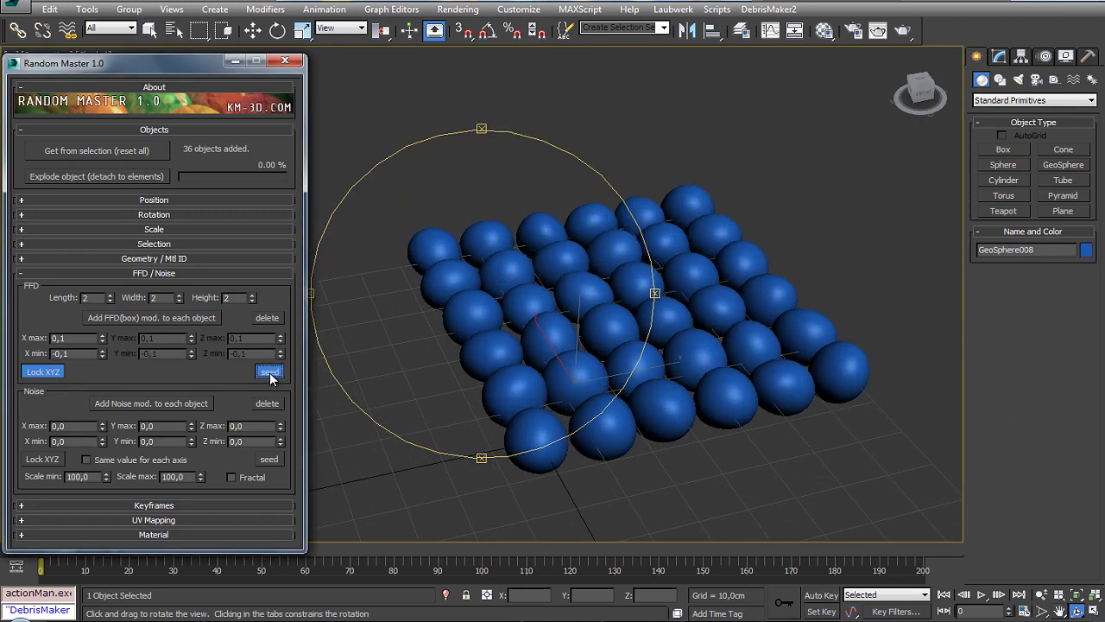
Widen the FFD offset range to -0,2 to 0,2 and re-randomize the deformations.
{"action": "type", "text": "2"}
{"action": "key", "text": "Return"}
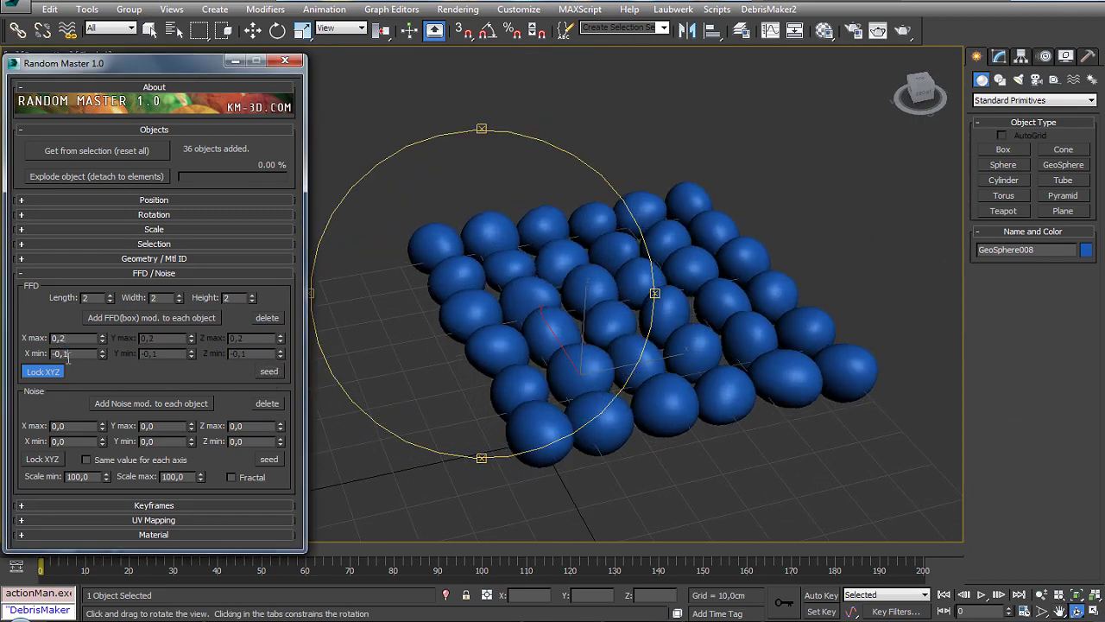
{"action": "type", "text": "-0,2"}
{"action": "key", "text": "Return"}
{"action": "left_click", "coordinate": [269, 371]}
{"action": "left_click", "coordinate": [269, 371]}
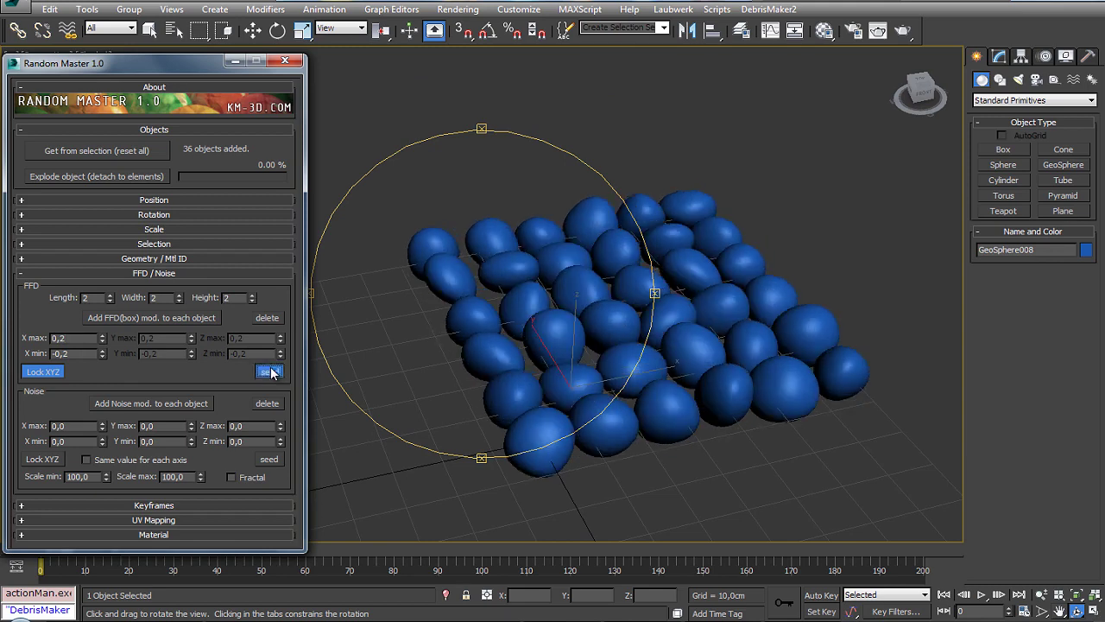
{"action": "left_click", "coordinate": [270, 371]}
{"action": "left_click_drag", "start_coordinate": [483, 328], "coordinate": [452, 320]}
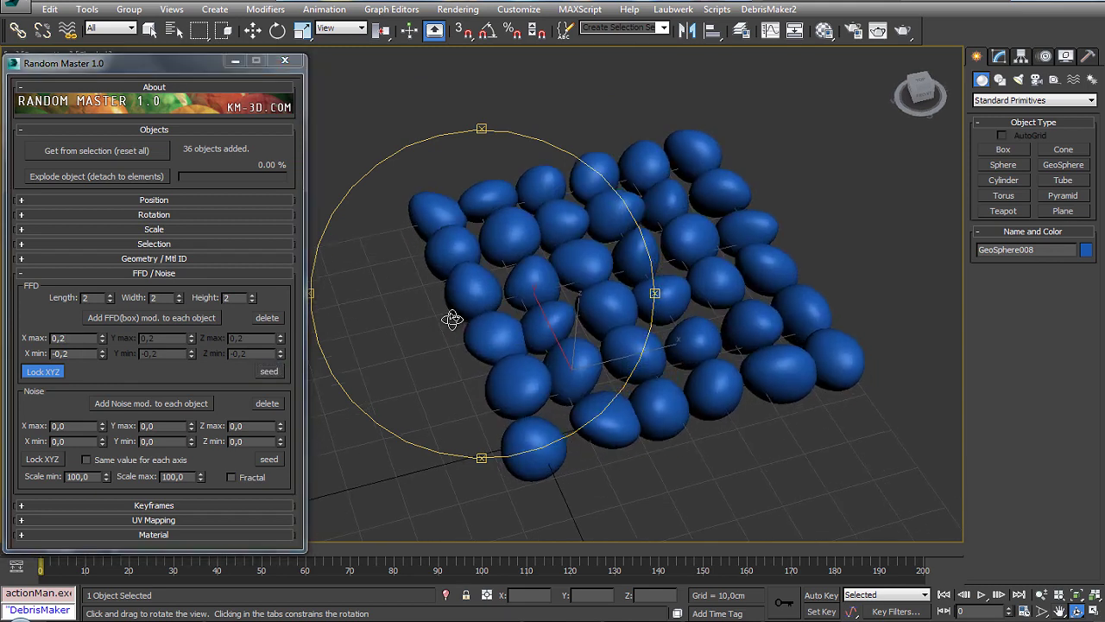
Deselect all spheres and add a Noise modifier to each of them.
{"action": "left_click", "coordinate": [150, 29]}
{"action": "middle_click_drag", "start_coordinate": [582, 237], "coordinate": [583, 239]}
{"action": "left_click", "coordinate": [309, 394]}
{"action": "left_click", "coordinate": [155, 403]}
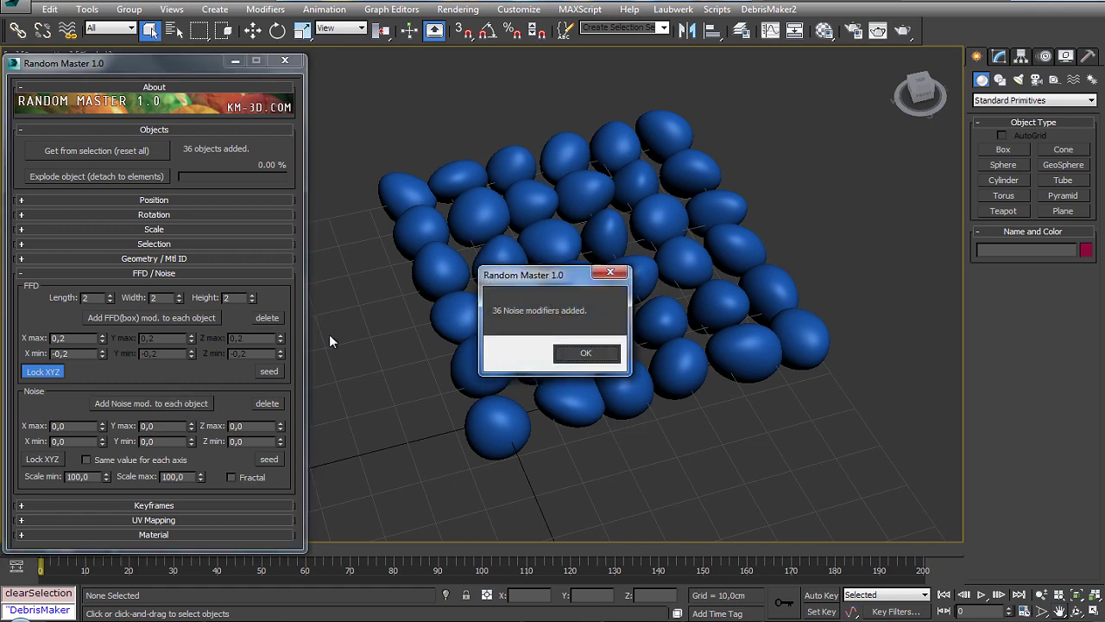
Lock the Noise X/Y/Z limits together and raise the noise strength and scale on the eggs.
{"action": "left_click", "coordinate": [585, 352]}
{"action": "middle_click_drag", "start_coordinate": [456, 329], "coordinate": [493, 286], "text": "alt"}
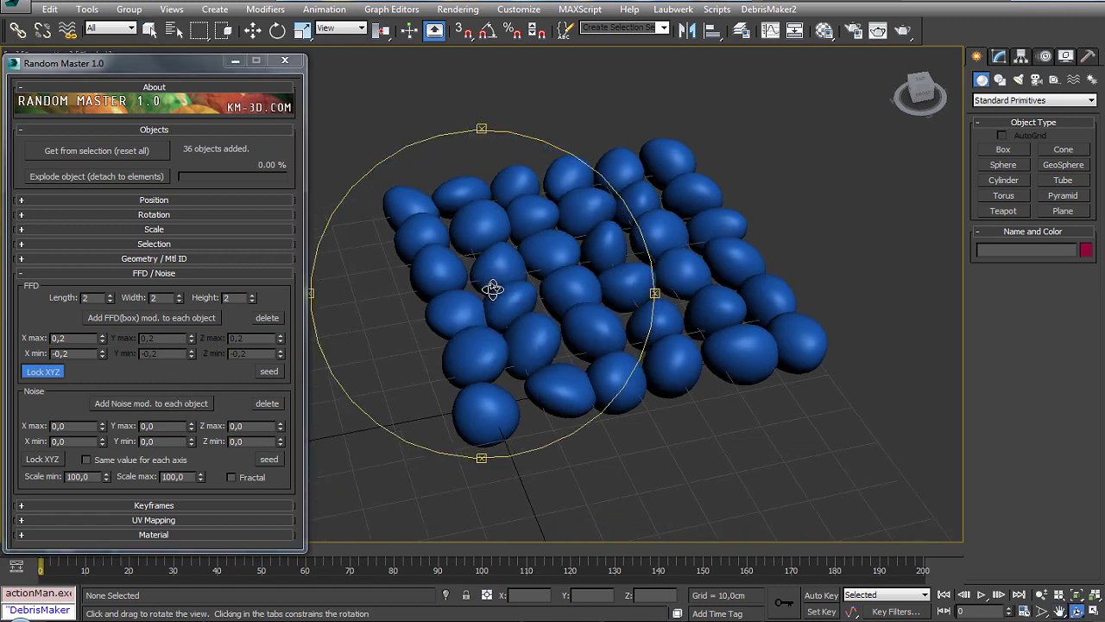
{"action": "scroll", "coordinate": [507, 293], "scroll_direction": "up", "scroll_amount": 3}
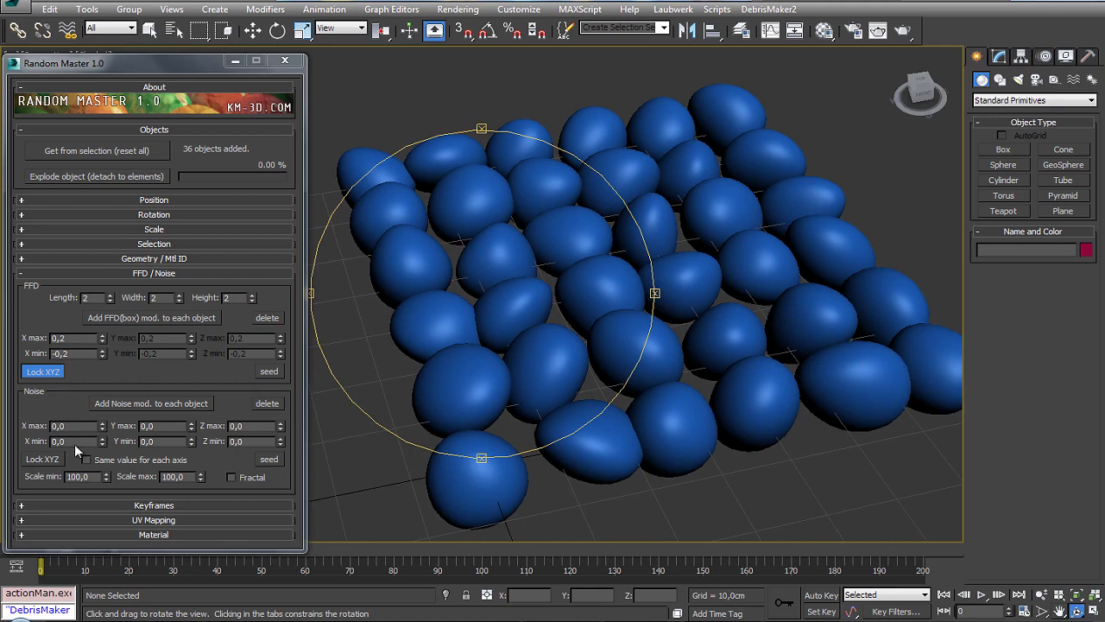
{"action": "left_click", "coordinate": [43, 459]}
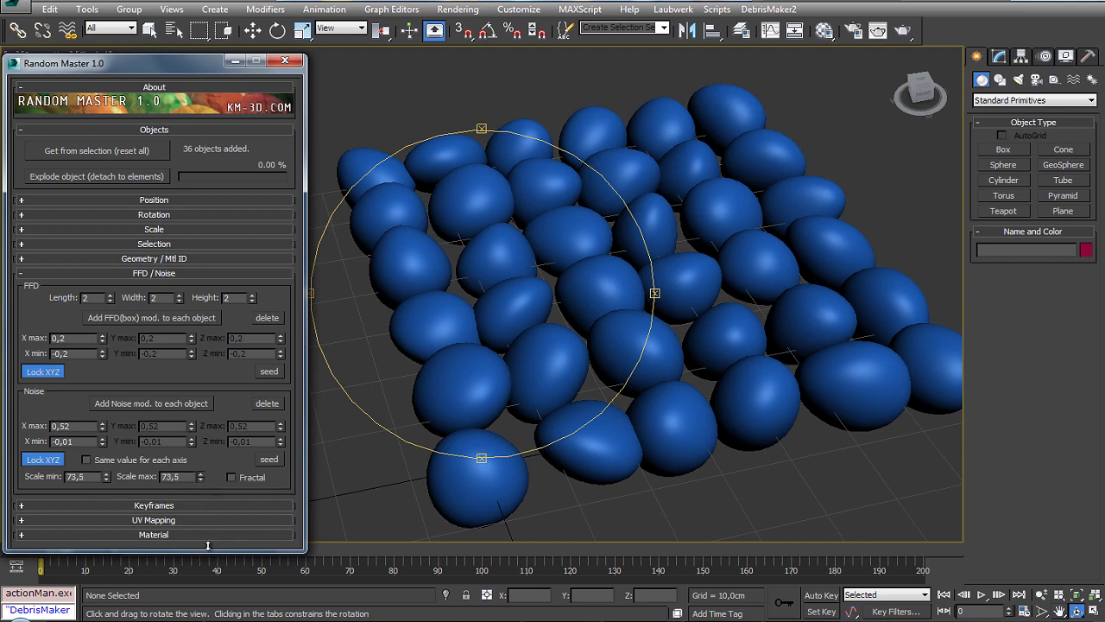
{"action": "key", "text": "BackSpace"}
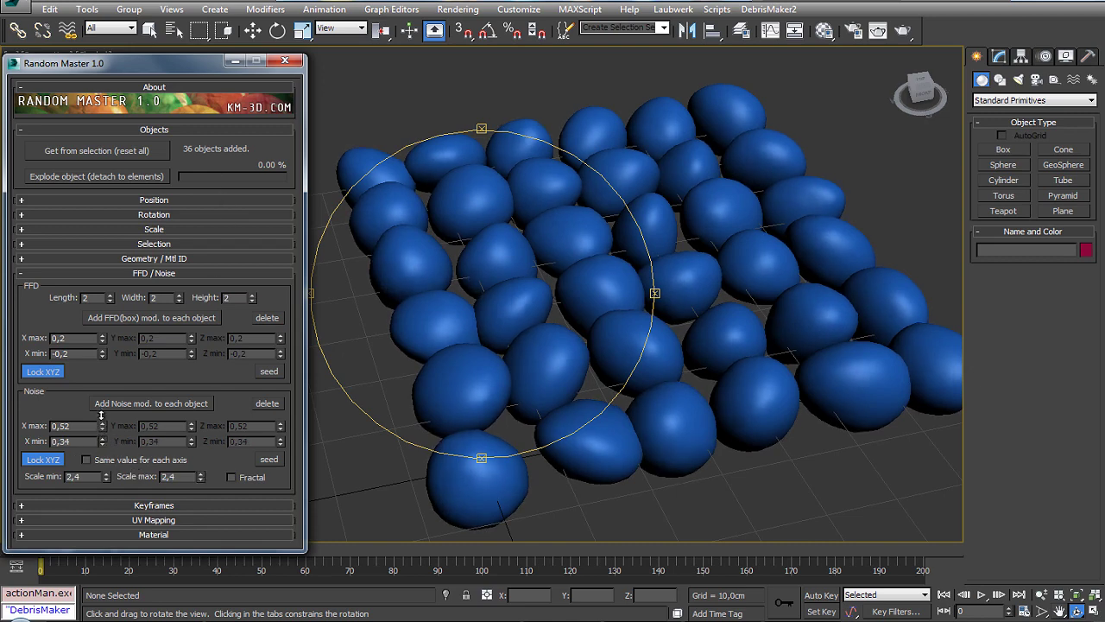
{"action": "left_click_drag", "start_coordinate": [103, 372], "coordinate": [105, 360]}
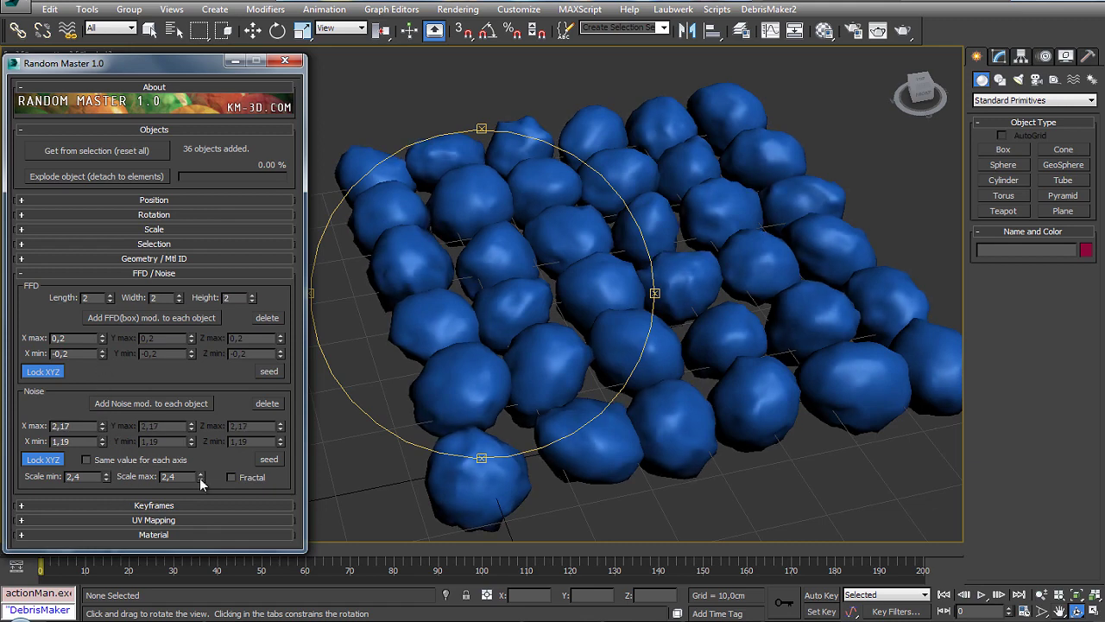
{"action": "left_click_drag", "start_coordinate": [202, 483], "coordinate": [201, 462]}
Reroll the noise seed several times and try Fractal noise on, then off.
{"action": "left_click", "coordinate": [271, 459]}
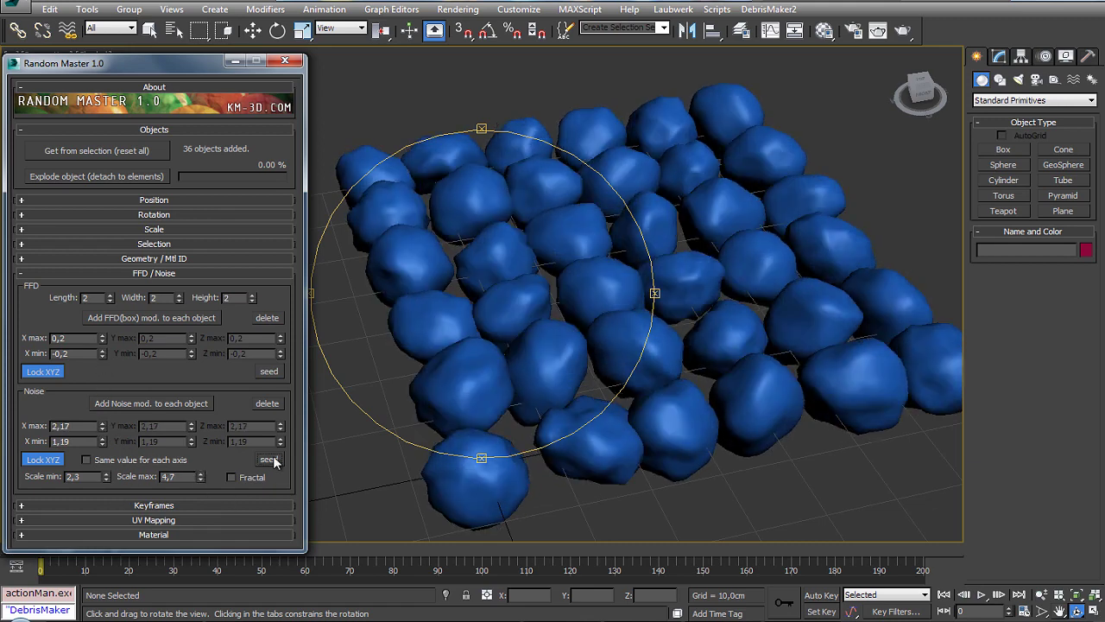
{"action": "left_click", "coordinate": [271, 459]}
{"action": "left_click", "coordinate": [271, 459]}
{"action": "left_click", "coordinate": [272, 459]}
{"action": "left_click", "coordinate": [271, 460]}
{"action": "left_click", "coordinate": [231, 477]}
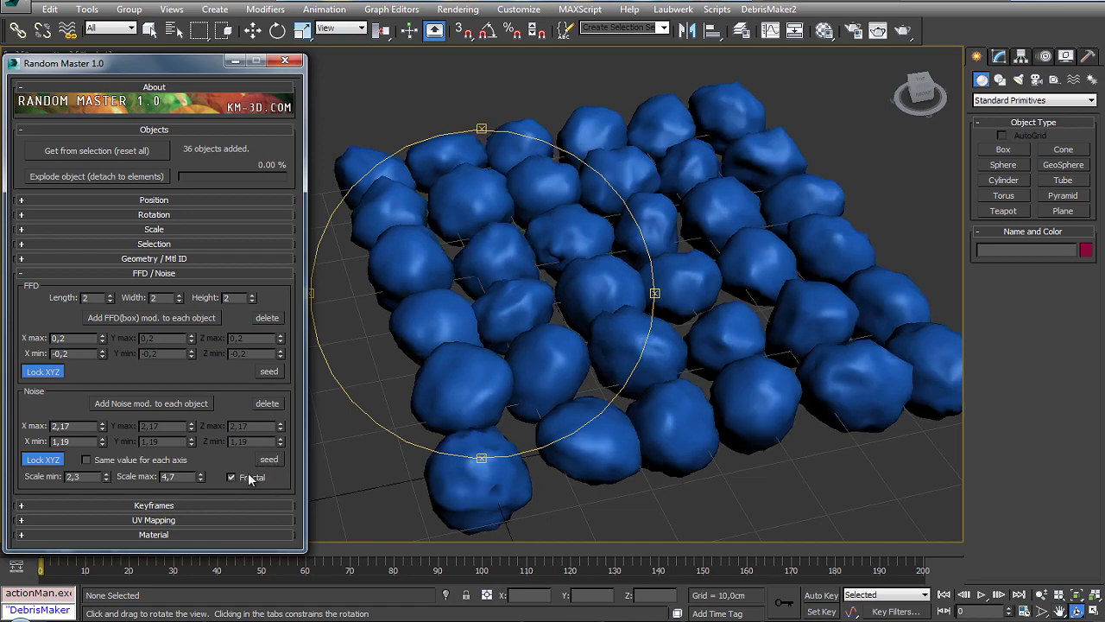
{"action": "left_click", "coordinate": [232, 476]}
Remove the noise from all the eggs.
{"action": "mouse_move", "coordinate": [434, 389]}
{"action": "left_mouse_down"}
{"action": "mouse_move", "coordinate": [458, 319]}
{"action": "mouse_move", "coordinate": [458, 345]}
{"action": "mouse_move", "coordinate": [414, 384]}
{"action": "left_mouse_up"}
{"action": "left_click", "coordinate": [273, 410]}
{"action": "mouse_move", "coordinate": [313, 381]}
{"action": "left_mouse_down"}
{"action": "mouse_move", "coordinate": [337, 323]}
{"action": "mouse_move", "coordinate": [294, 326]}
{"action": "left_mouse_up"}
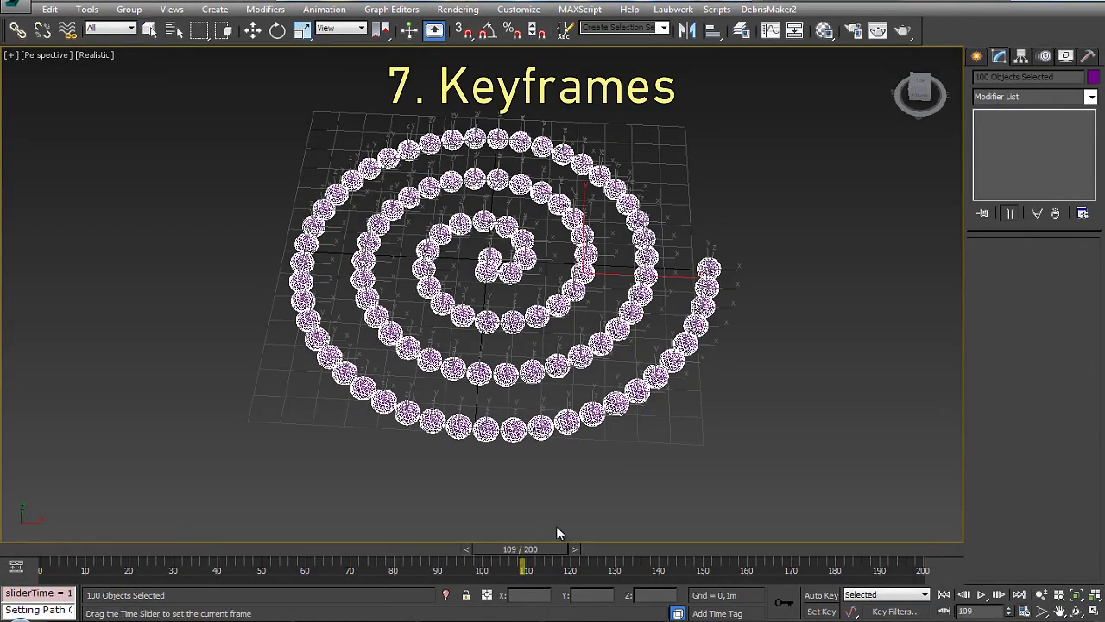
Select all 100 spiral spheres and turn on Auto Key.
{"action": "key", "text": "F4"}
{"action": "left_click", "coordinate": [170, 218]}
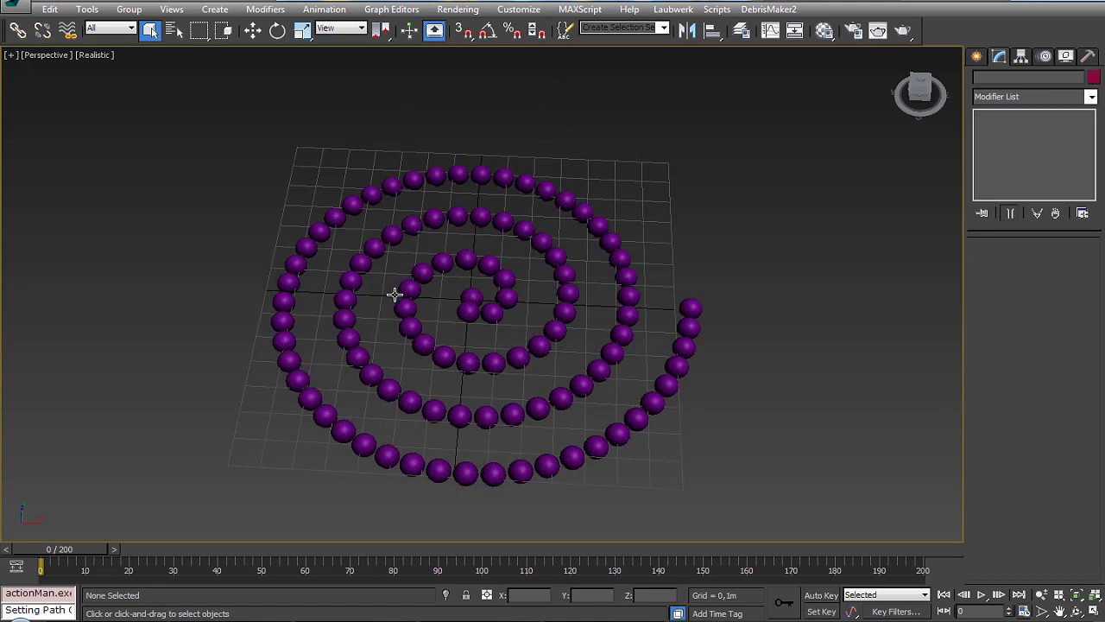
{"action": "key", "text": "ctrl+r"}
{"action": "left_click_drag", "start_coordinate": [395, 291], "coordinate": [461, 313]}
{"action": "left_click", "coordinate": [155, 39]}
{"action": "key", "text": "ctrl+a"}
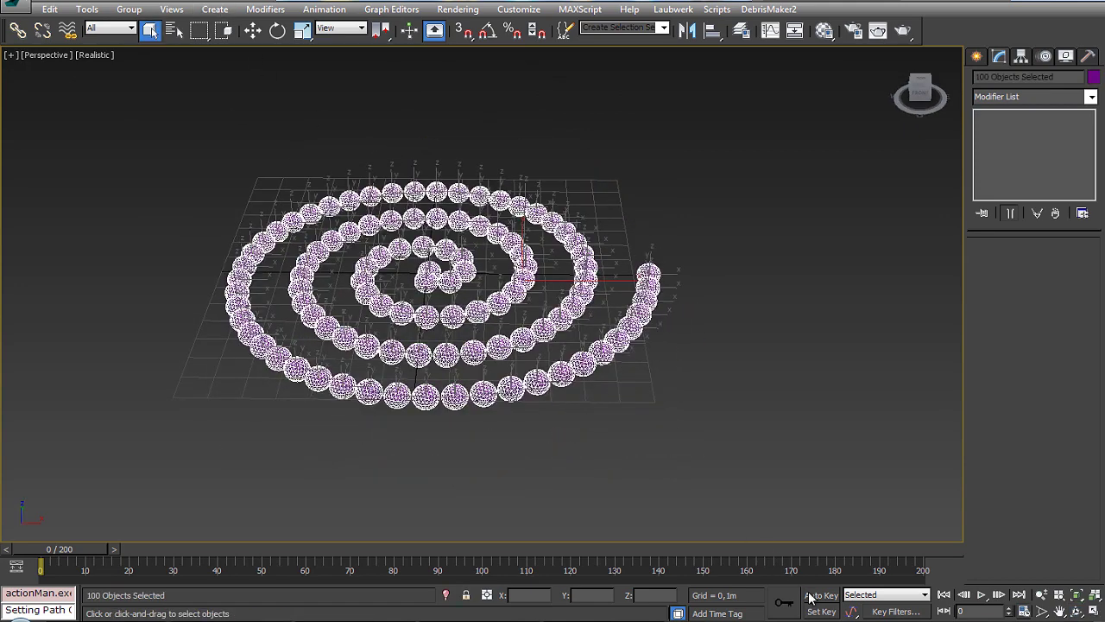
{"action": "key", "text": "n"}
At frame 20, lift all spheres upward and copy the frame 0 key to frame 40.
{"action": "left_click_drag", "start_coordinate": [89, 547], "coordinate": [171, 546]}
{"action": "key", "text": "w"}
{"action": "left_click_drag", "start_coordinate": [524, 250], "coordinate": [457, 192]}
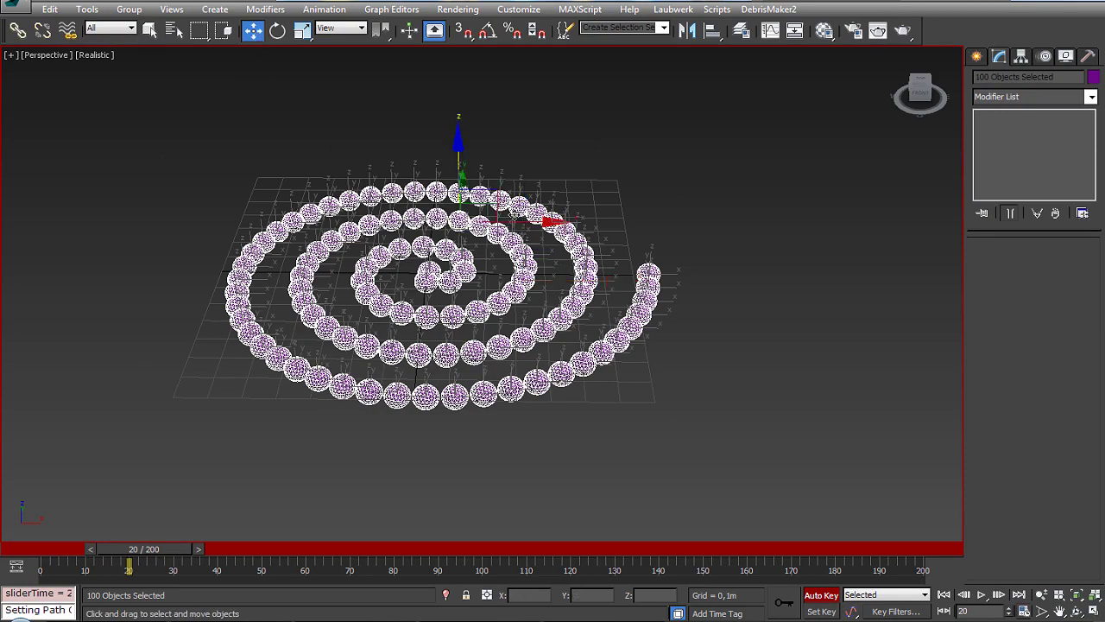
{"action": "left_click_drag", "start_coordinate": [457, 154], "coordinate": [445, 49]}
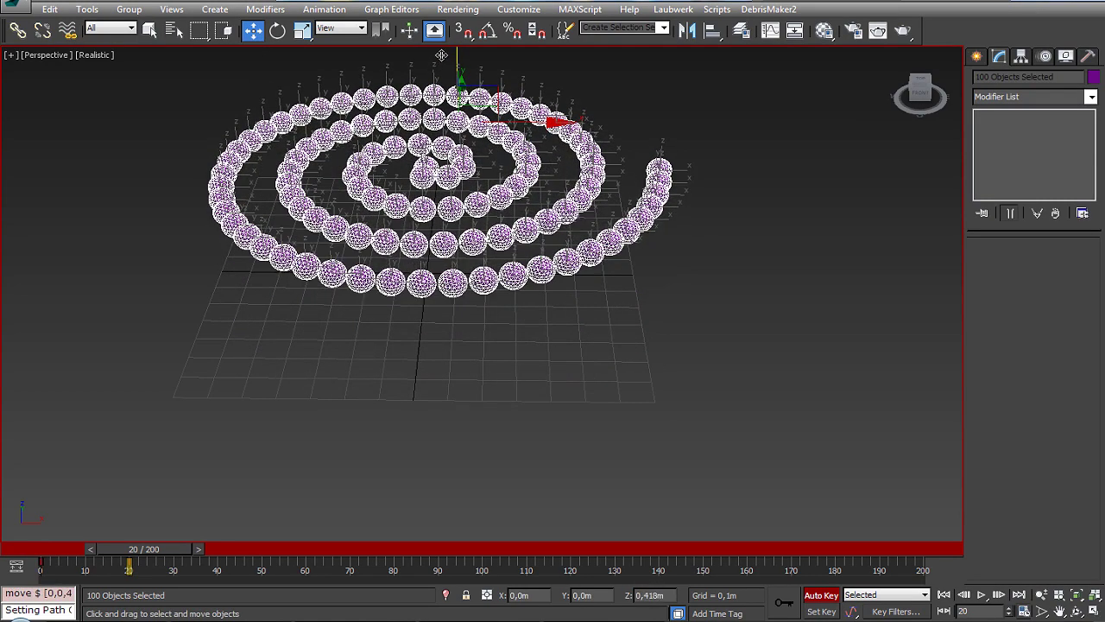
{"action": "left_click", "coordinate": [42, 565]}
{"action": "mouse_move", "coordinate": [41, 562]}
{"action": "left_mouse_down", "text": "shift"}
{"action": "mouse_move", "coordinate": [182, 563]}
{"action": "mouse_move", "coordinate": [217, 577]}
{"action": "left_mouse_up", "text": "shift"}
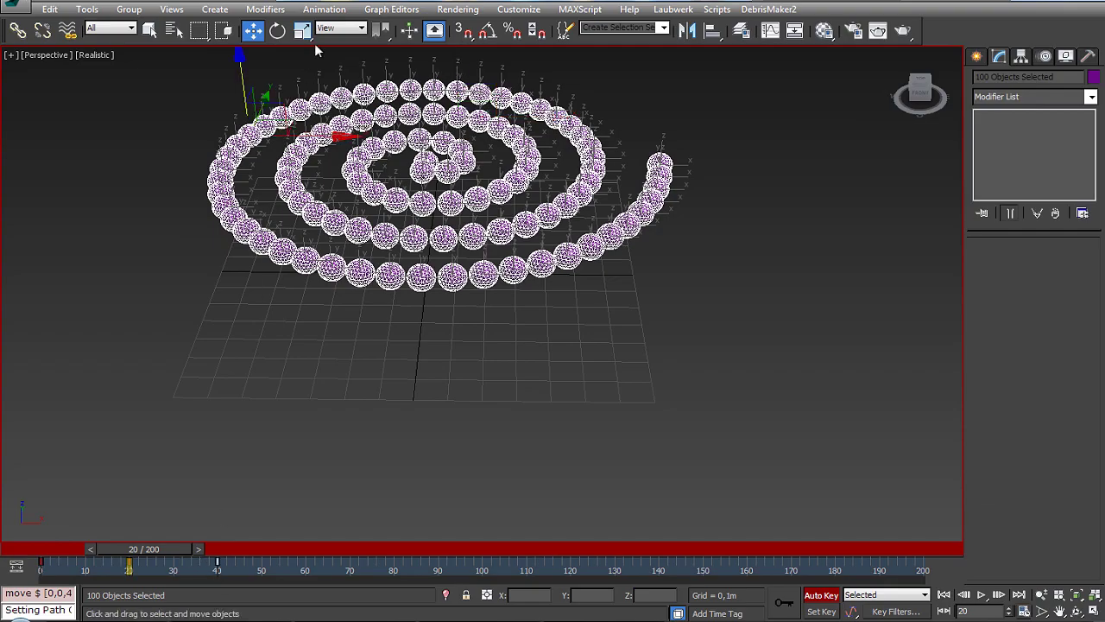
Scale the spheres up into a large mass and copy the frame 0 key to frame 40 again.
{"action": "key", "text": "r"}
{"action": "left_click_drag", "start_coordinate": [260, 127], "coordinate": [235, 613]}
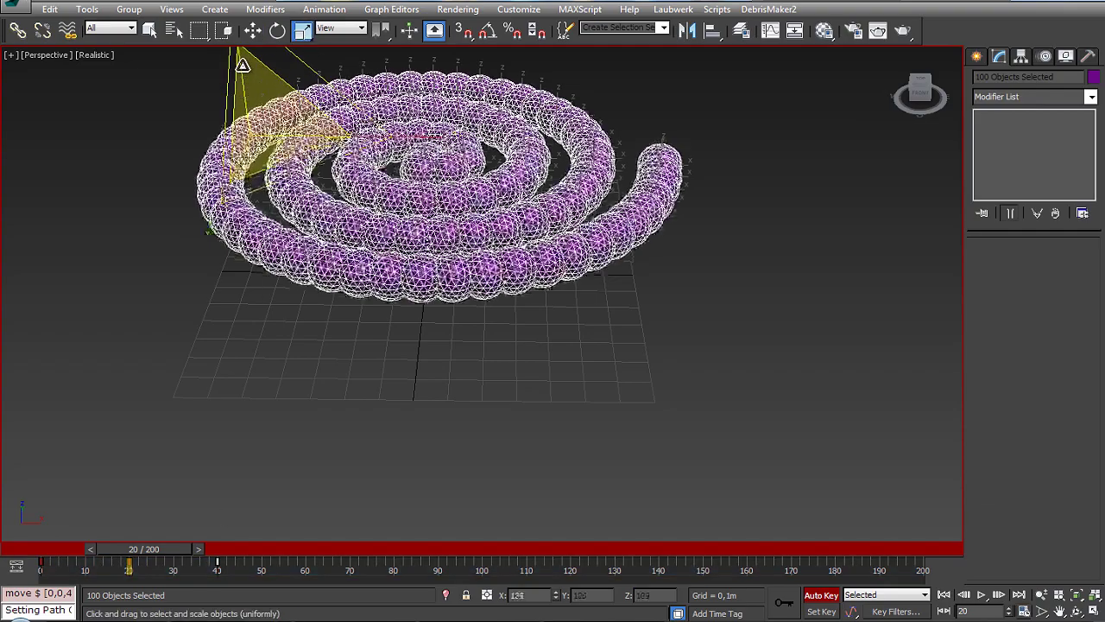
{"action": "left_click_drag", "start_coordinate": [158, 547], "coordinate": [248, 559]}
{"action": "left_click_drag", "start_coordinate": [40, 565], "coordinate": [217, 572], "text": "shift"}
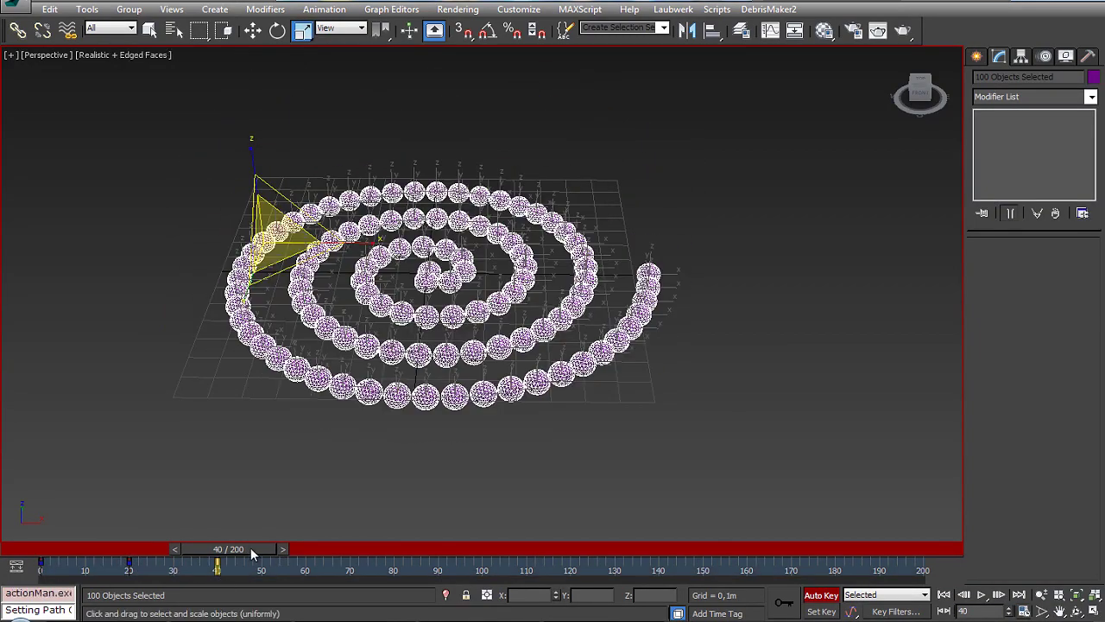
{"action": "key", "text": "F4"}
{"action": "key", "text": "Home"}
Deselect the spheres and play back the rise-and-swell animation.
{"action": "left_click", "coordinate": [229, 444]}
{"action": "left_click", "coordinate": [944, 595]}
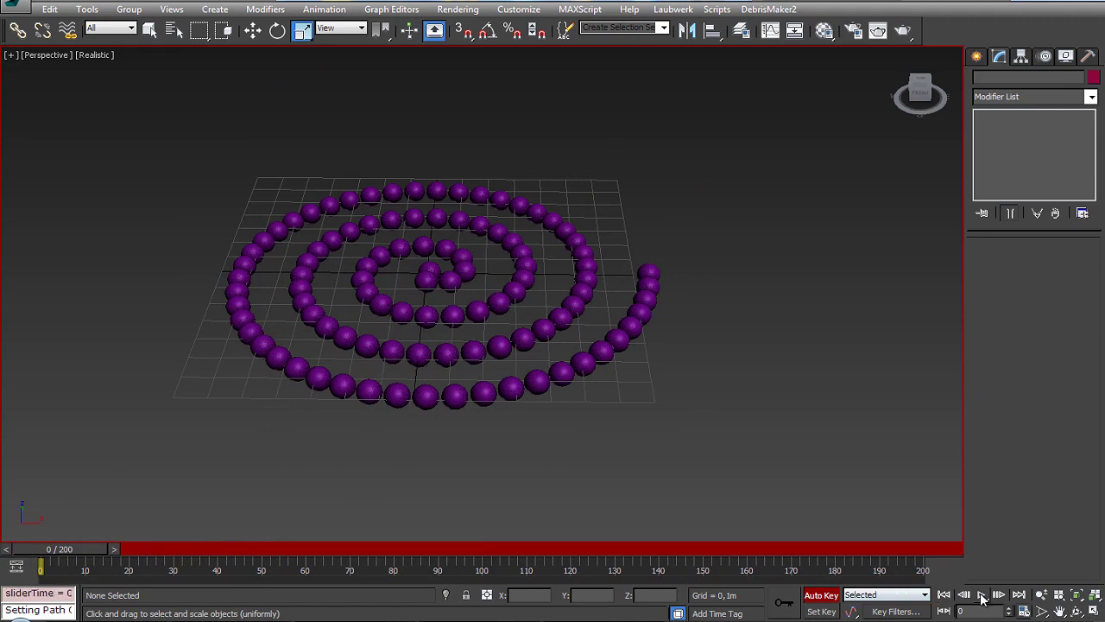
{"action": "left_click", "coordinate": [979, 594]}
{"action": "left_click", "coordinate": [979, 595]}
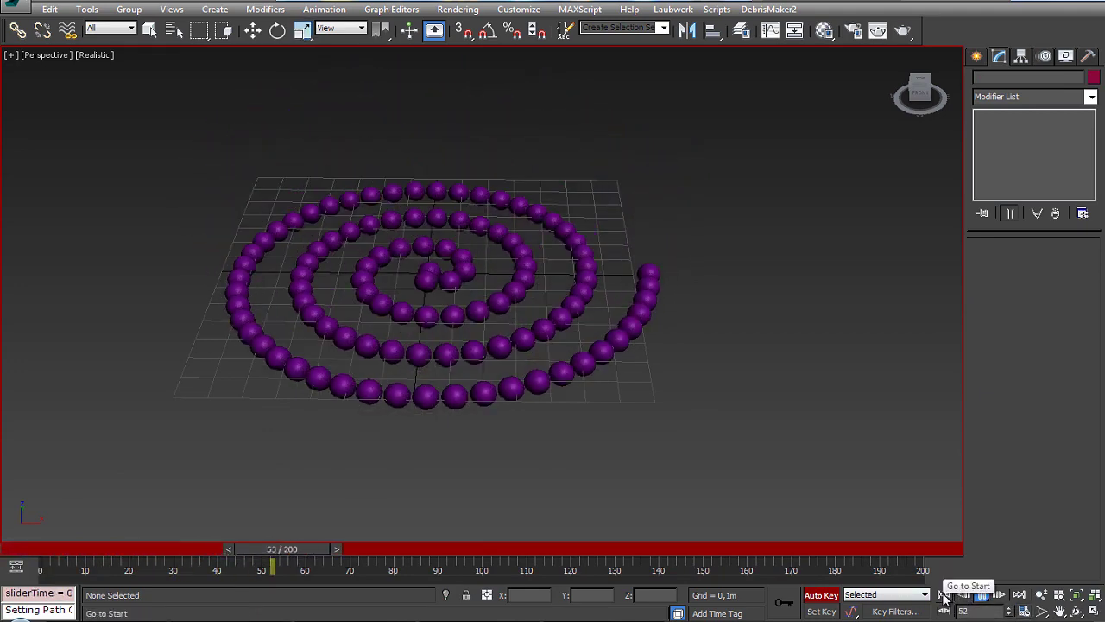
{"action": "left_click", "coordinate": [944, 595]}
{"action": "left_click", "coordinate": [150, 29]}
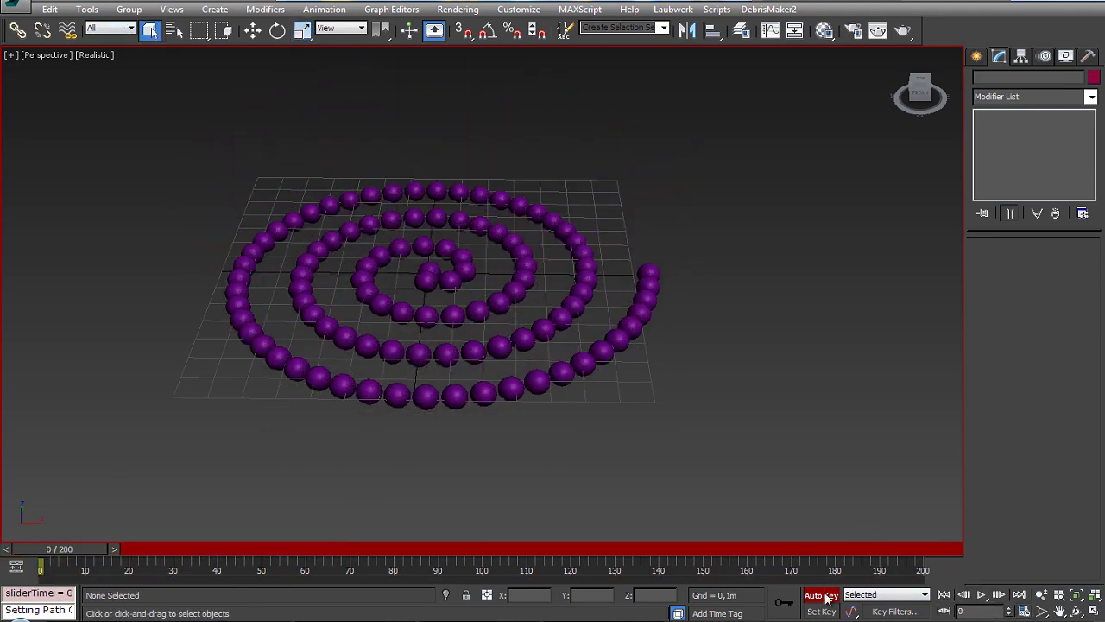
Turn off Auto Key, select all spheres, and launch Random Master with Keyframes expanded.
{"action": "left_click", "coordinate": [821, 595]}
{"action": "middle_click_drag", "start_coordinate": [565, 312], "coordinate": [677, 338]}
{"action": "key", "text": "ctrl+a"}
{"action": "left_click", "coordinate": [716, 9]}
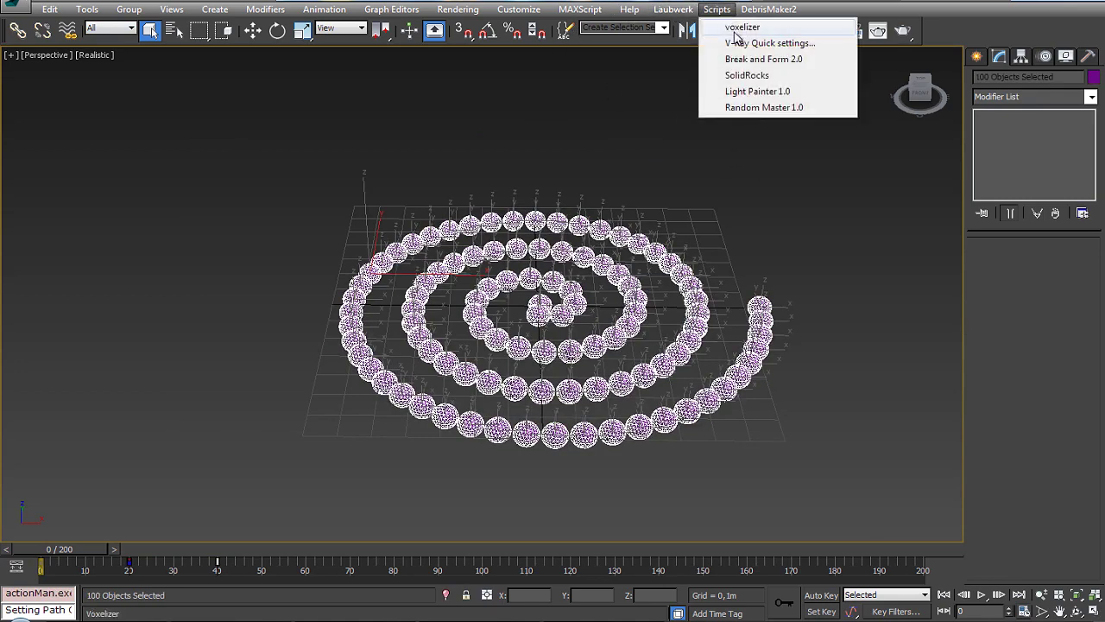
{"action": "left_click", "coordinate": [752, 107]}
{"action": "left_click_drag", "start_coordinate": [518, 170], "coordinate": [127, 23]}
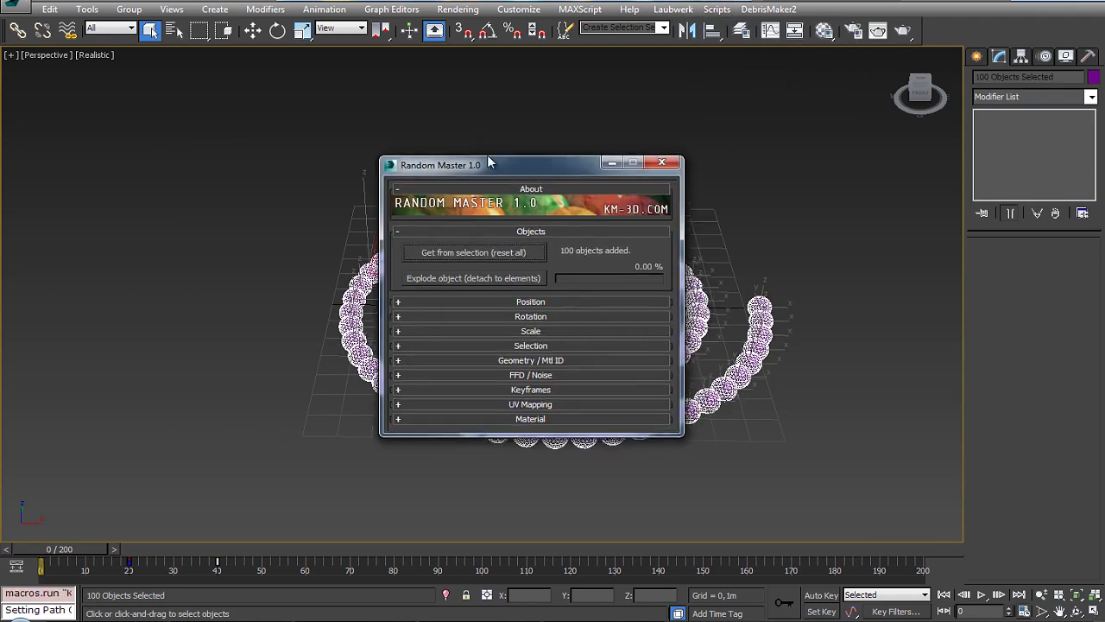
{"action": "left_click", "coordinate": [167, 248]}
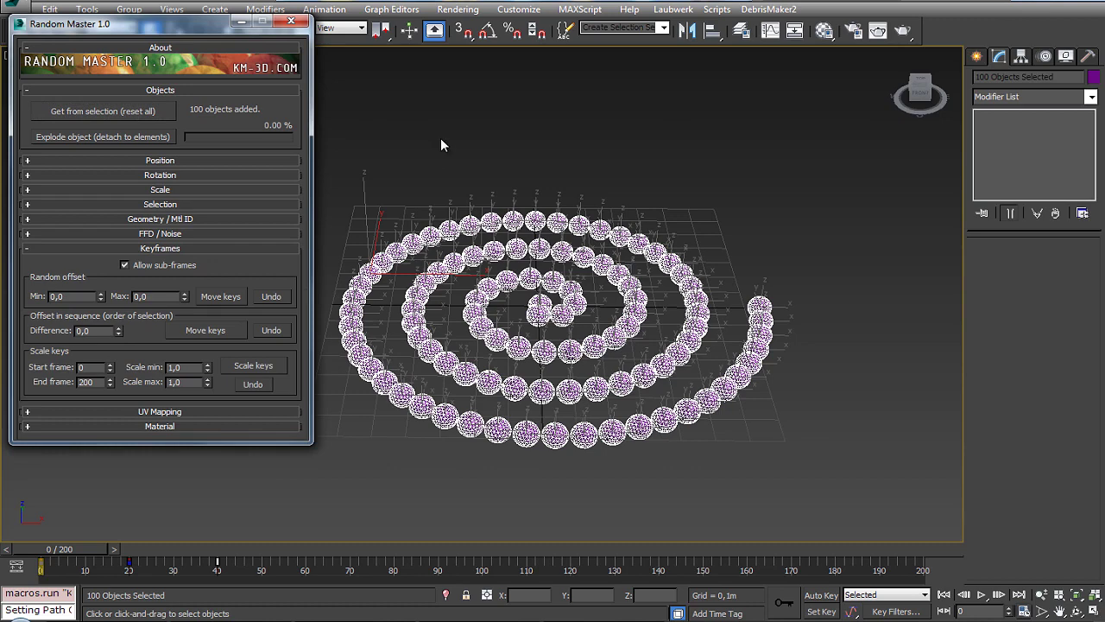
Offset the keys in sequence by 1 frame, preview the ripple, then undo it.
{"action": "left_click", "coordinate": [440, 137]}
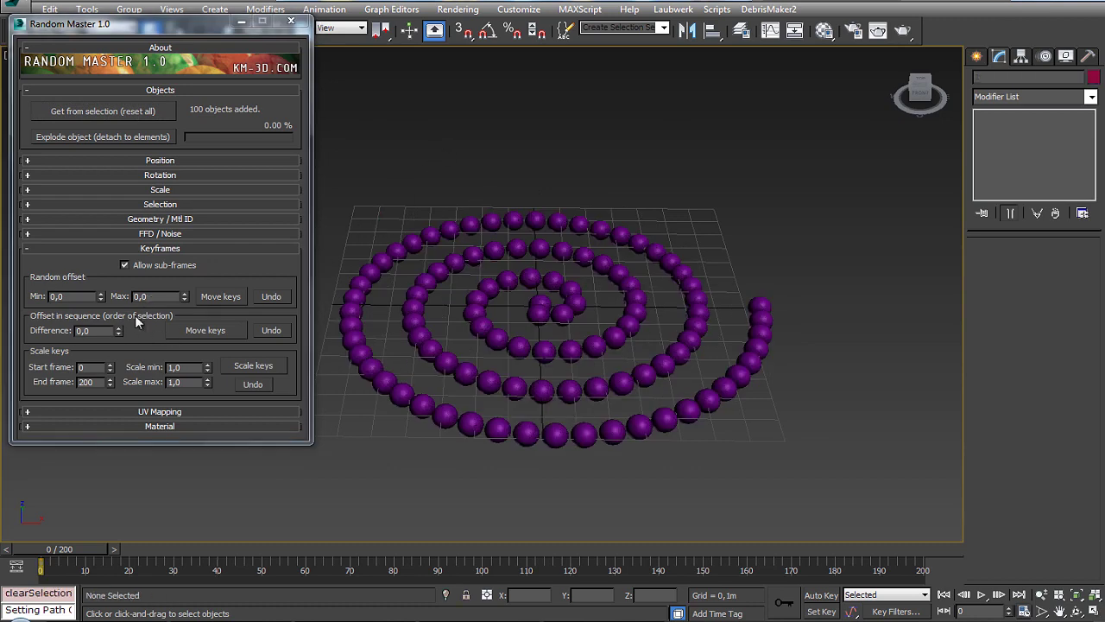
{"action": "left_click", "coordinate": [101, 331]}
{"action": "type", "text": "1"}
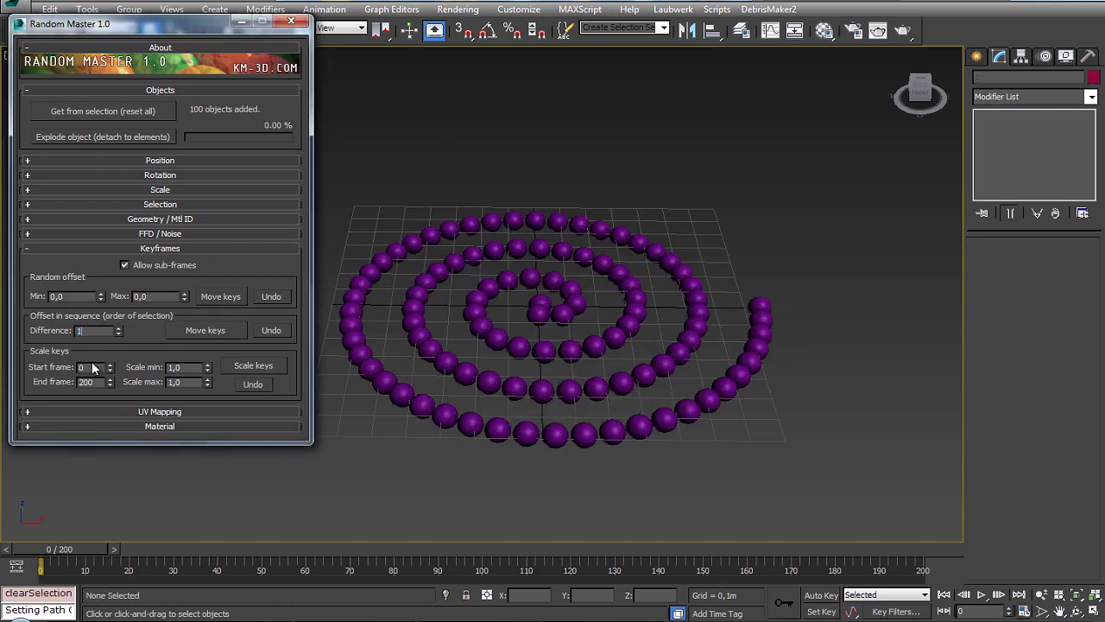
{"action": "left_click", "coordinate": [203, 337]}
{"action": "left_click", "coordinate": [978, 596]}
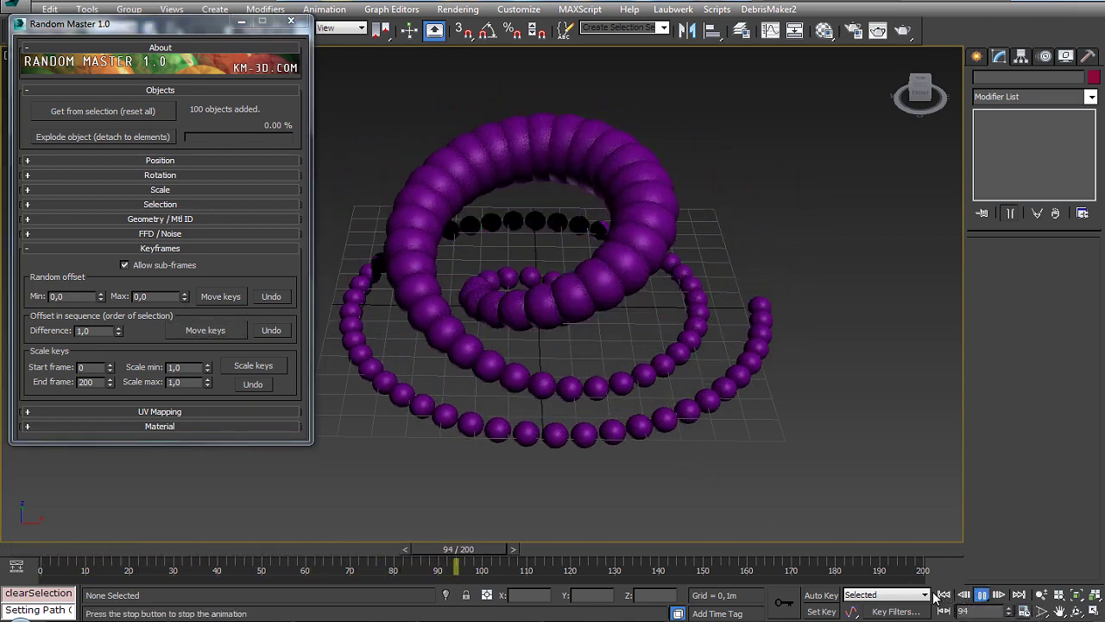
{"action": "left_click", "coordinate": [943, 594]}
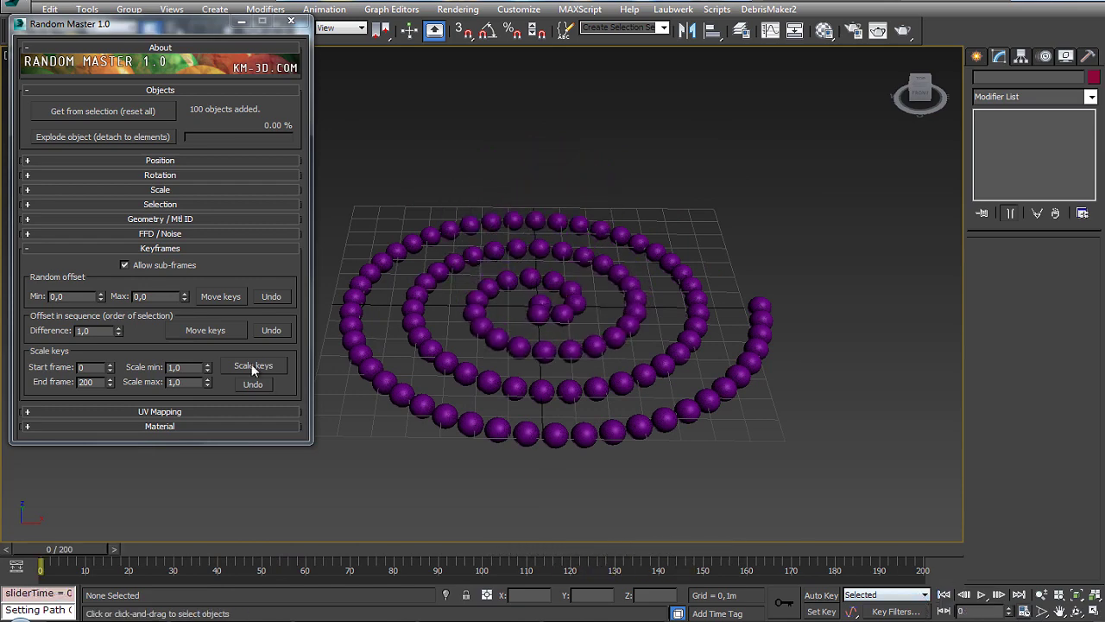
{"action": "left_click", "coordinate": [272, 331]}
{"action": "left_click_drag", "start_coordinate": [229, 43], "coordinate": [220, 71]}
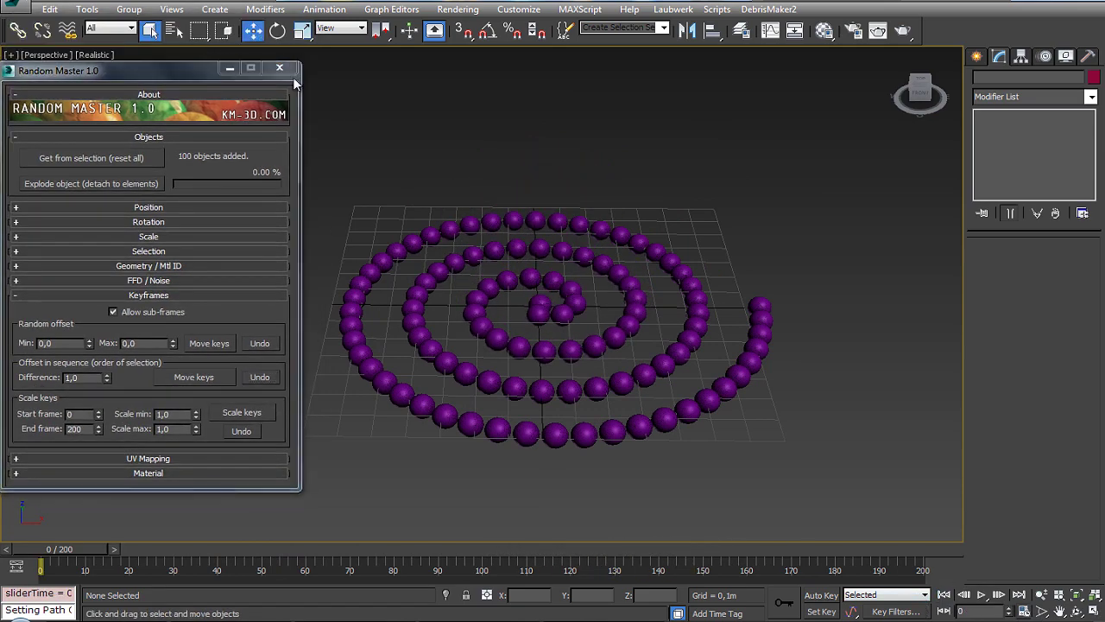
With Auto Key on, scale all spheres to nearly nothing at frame 0, then turn Auto Key off.
{"action": "key", "text": "ctrl+a"}
{"action": "left_click", "coordinate": [304, 31]}
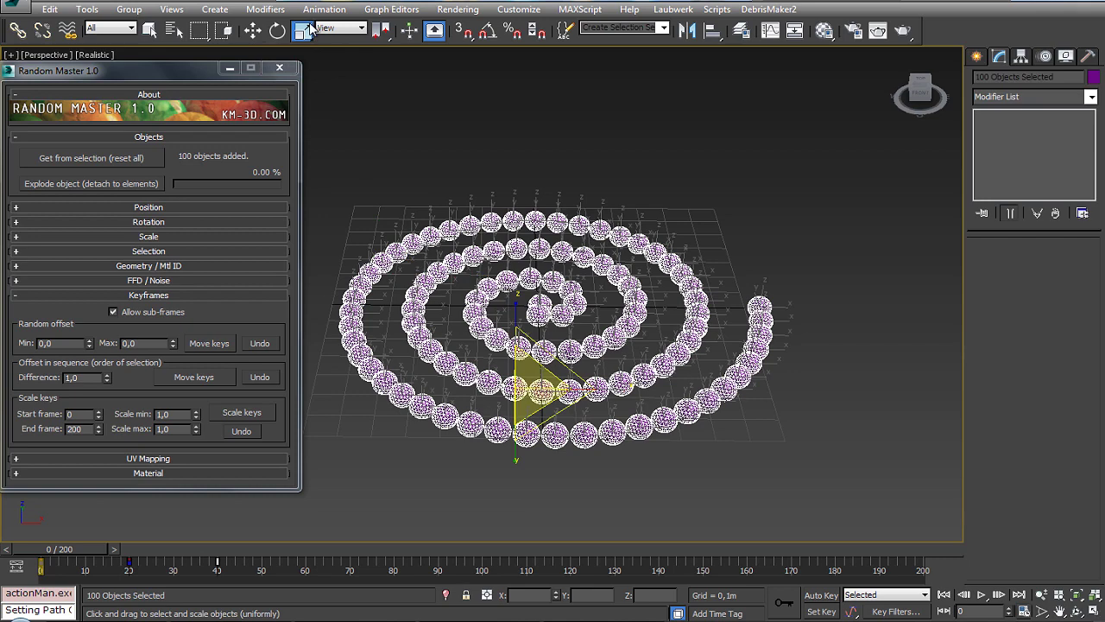
{"action": "left_click", "coordinate": [829, 594]}
{"action": "left_click_drag", "start_coordinate": [526, 384], "coordinate": [414, 52]}
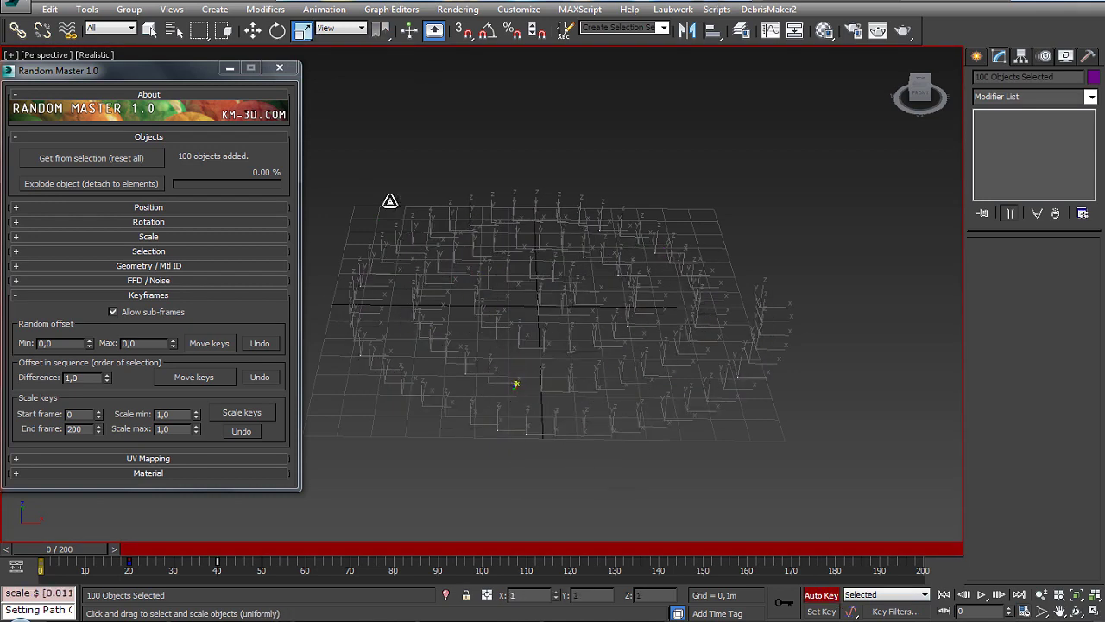
{"action": "key", "text": "x"}
{"action": "left_click", "coordinate": [149, 30]}
{"action": "left_click", "coordinate": [856, 482]}
{"action": "key", "text": "F4"}
{"action": "left_click", "coordinate": [824, 595]}
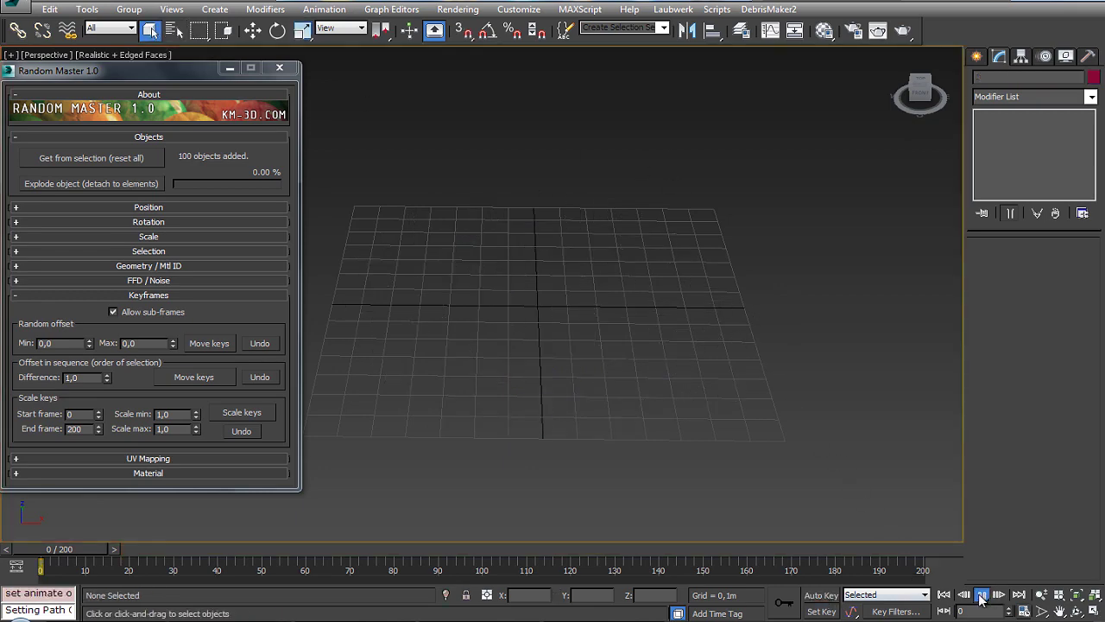
Apply the 1-frame sequential key offset and play the wave growing along the spiral.
{"action": "left_click", "coordinate": [981, 594]}
{"action": "key", "text": "F4"}
{"action": "key", "text": "Home"}
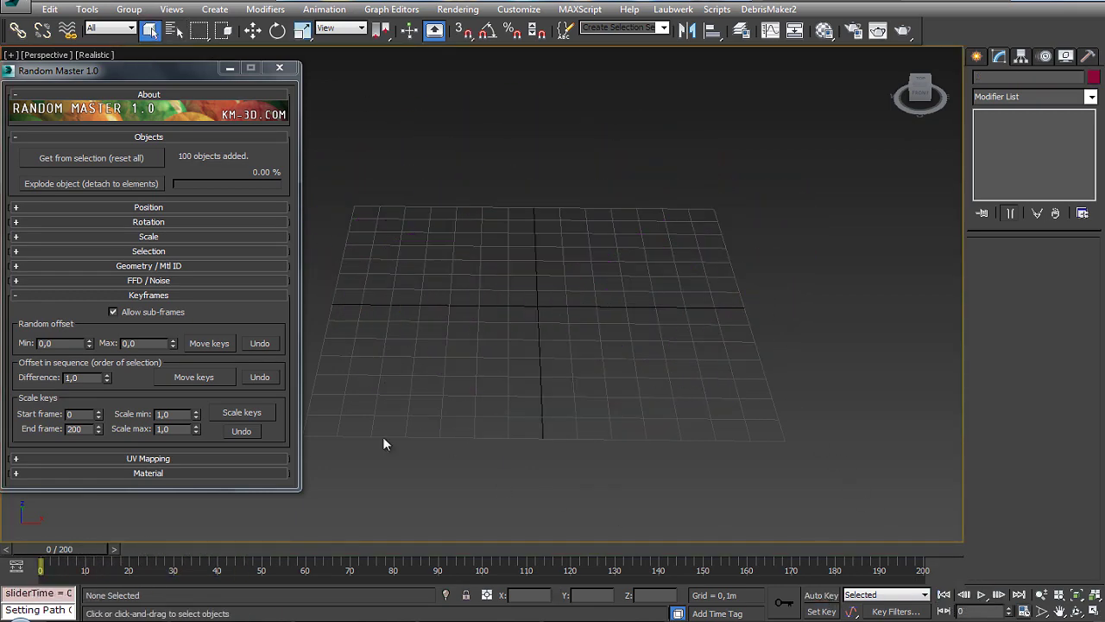
{"action": "left_click", "coordinate": [221, 380]}
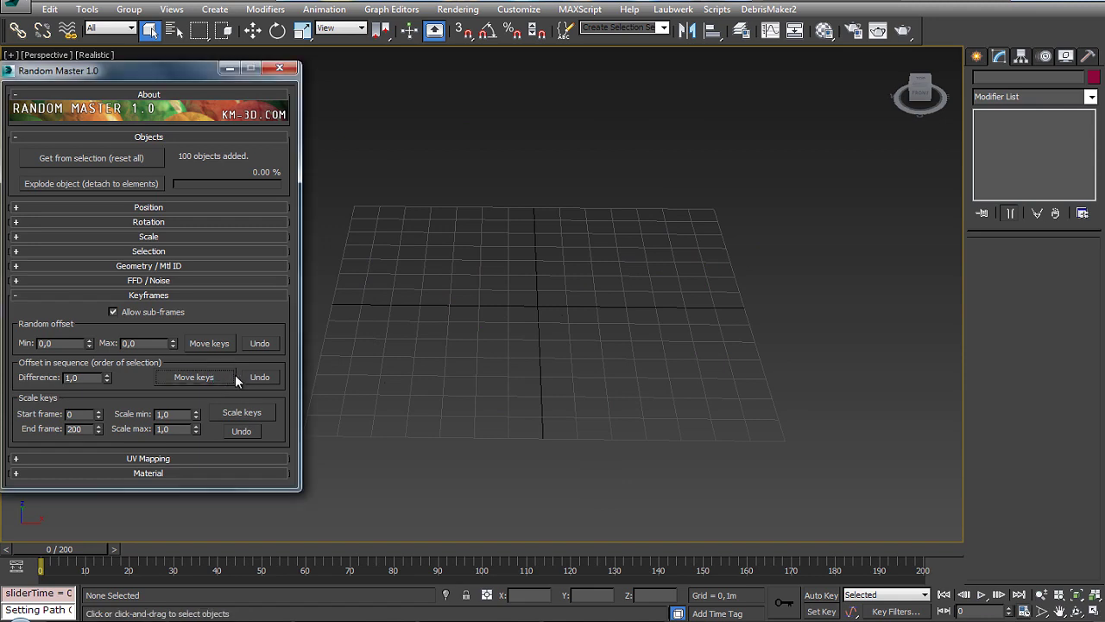
{"action": "left_click", "coordinate": [981, 594]}
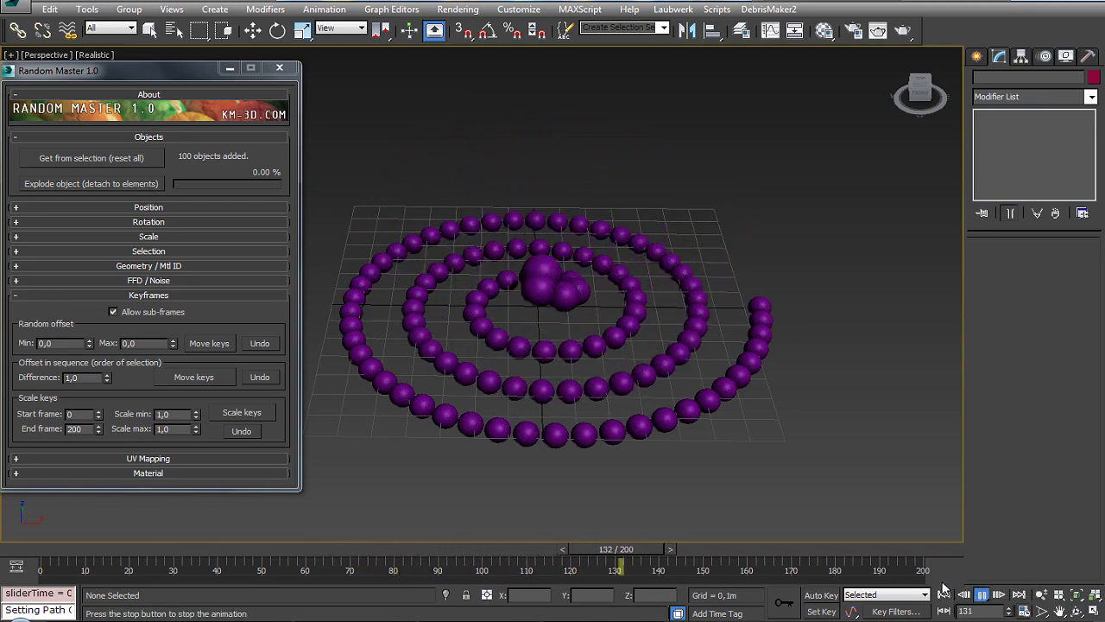
{"action": "left_click", "coordinate": [943, 594]}
{"action": "left_click", "coordinate": [259, 392]}
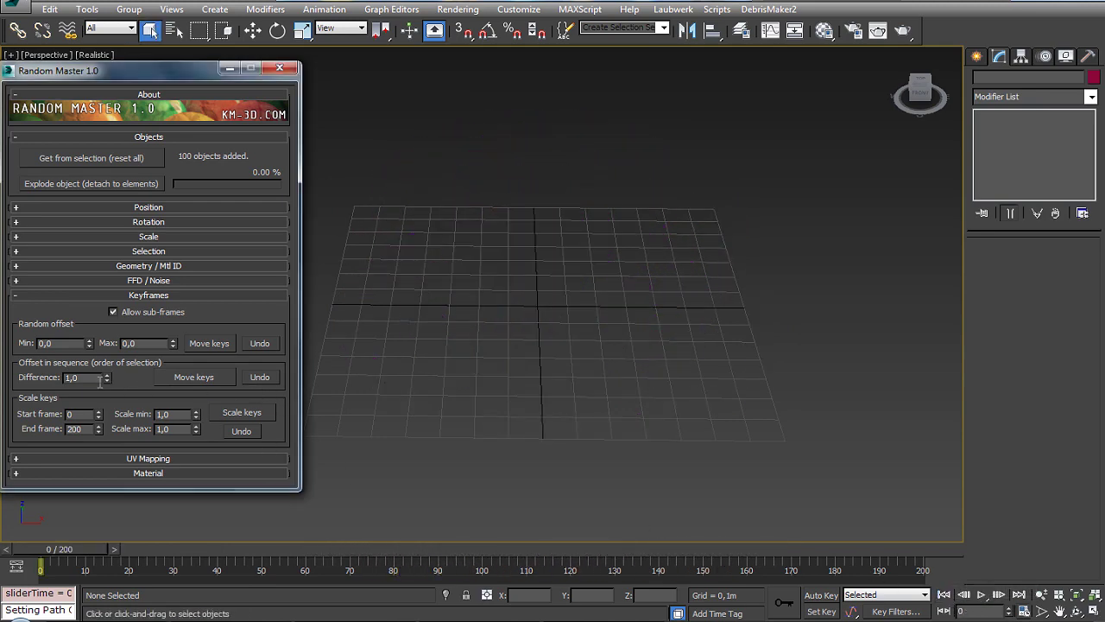
{"action": "type", "text": "2"}
Preview a 2-frame sequence offset while orbiting the growing spheres, then undo it.
{"action": "key", "text": "Tab"}
{"action": "left_click", "coordinate": [981, 594]}
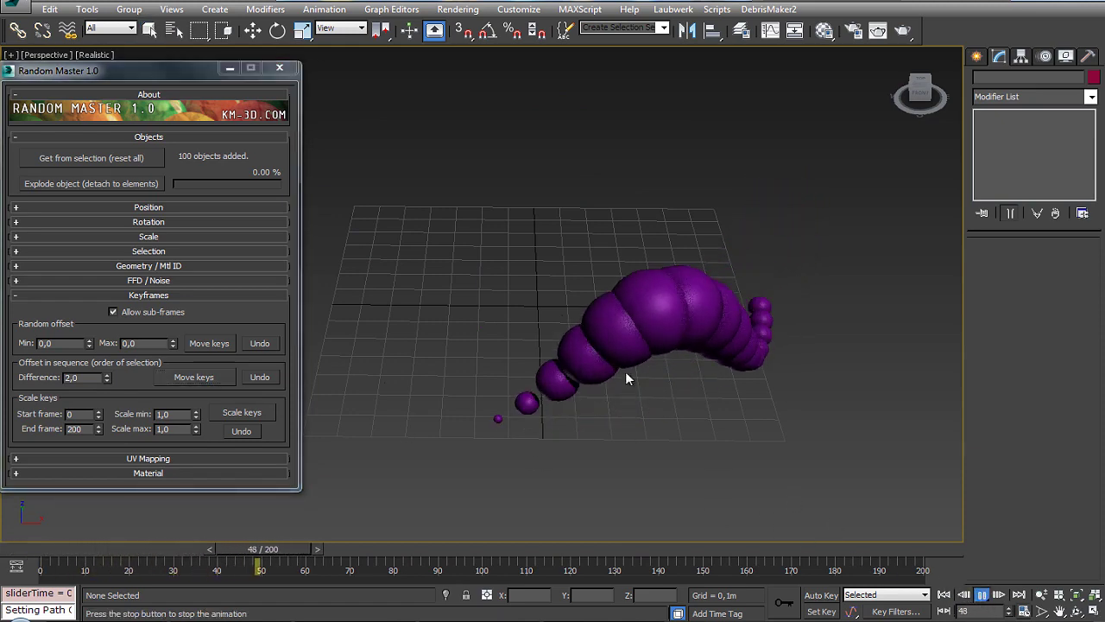
{"action": "key", "text": "ctrl+r"}
{"action": "mouse_move", "coordinate": [624, 389]}
{"action": "left_mouse_down"}
{"action": "mouse_move", "coordinate": [518, 316]}
{"action": "mouse_move", "coordinate": [486, 328]}
{"action": "mouse_move", "coordinate": [639, 373]}
{"action": "mouse_move", "coordinate": [543, 375]}
{"action": "left_mouse_up"}
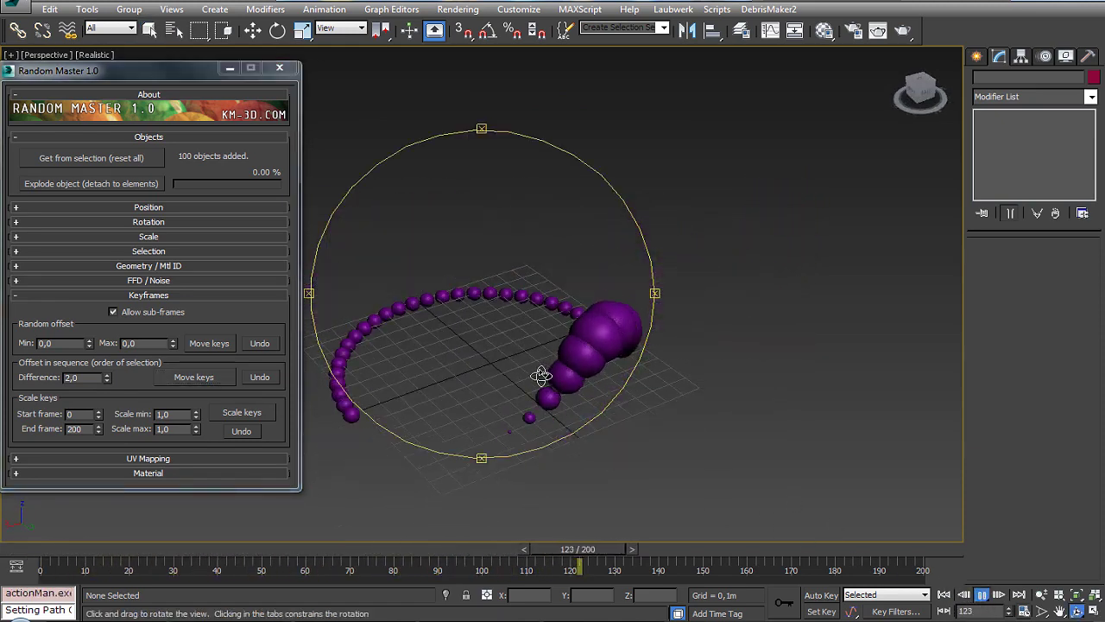
{"action": "left_click", "coordinate": [259, 380]}
Select all spheres and their timeline keys, offset them in sequence, and play.
{"action": "right_click", "coordinate": [441, 258]}
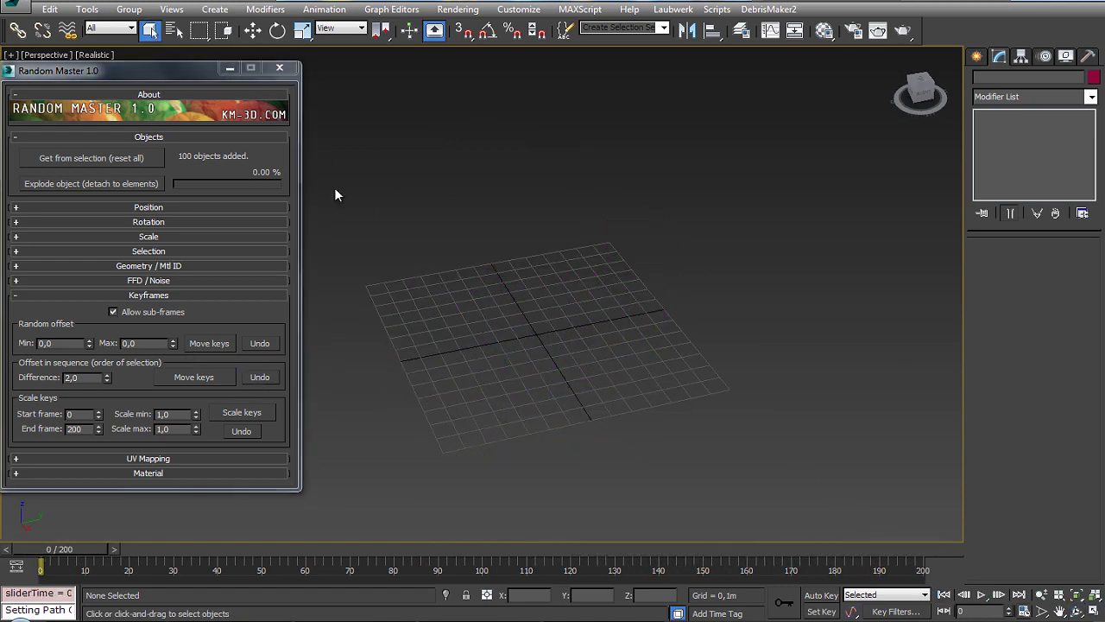
{"action": "key", "text": "ctrl+a"}
{"action": "left_click_drag", "start_coordinate": [342, 571], "coordinate": [34, 571]}
{"action": "left_click_drag", "start_coordinate": [216, 580], "coordinate": [215, 581]}
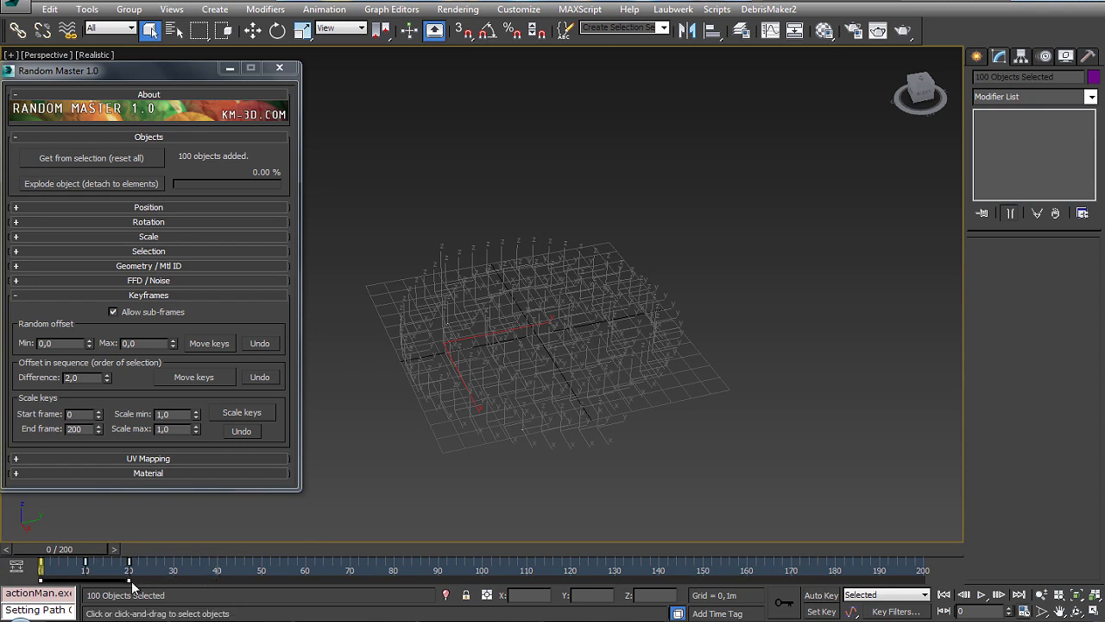
{"action": "left_click", "coordinate": [195, 377]}
{"action": "left_click", "coordinate": [570, 499]}
{"action": "left_click", "coordinate": [982, 594]}
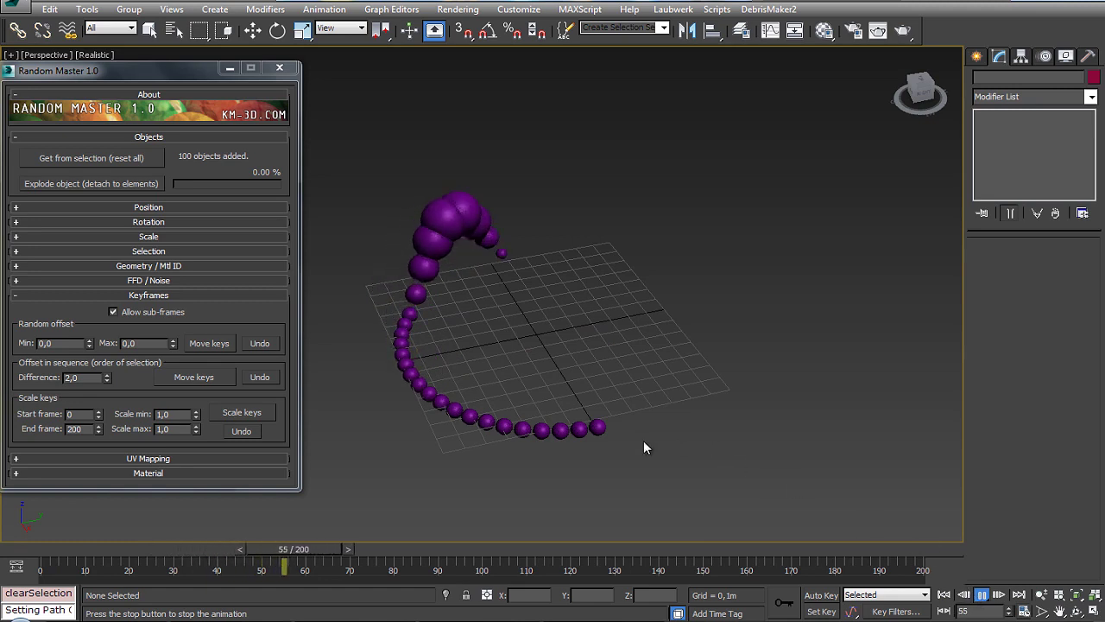
{"action": "left_click", "coordinate": [944, 594]}
Redo the sequence offset with a 0.5-frame difference and play it through frame 78.
{"action": "left_click", "coordinate": [258, 377]}
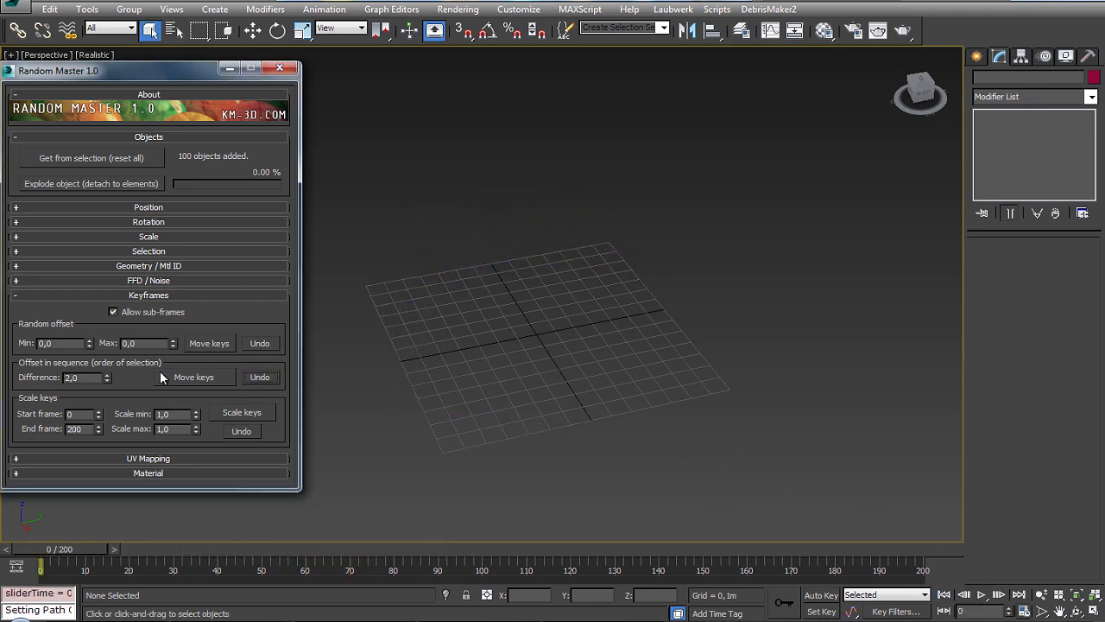
{"action": "type", "text": ",5"}
{"action": "left_click", "coordinate": [193, 377]}
{"action": "left_click", "coordinate": [982, 594]}
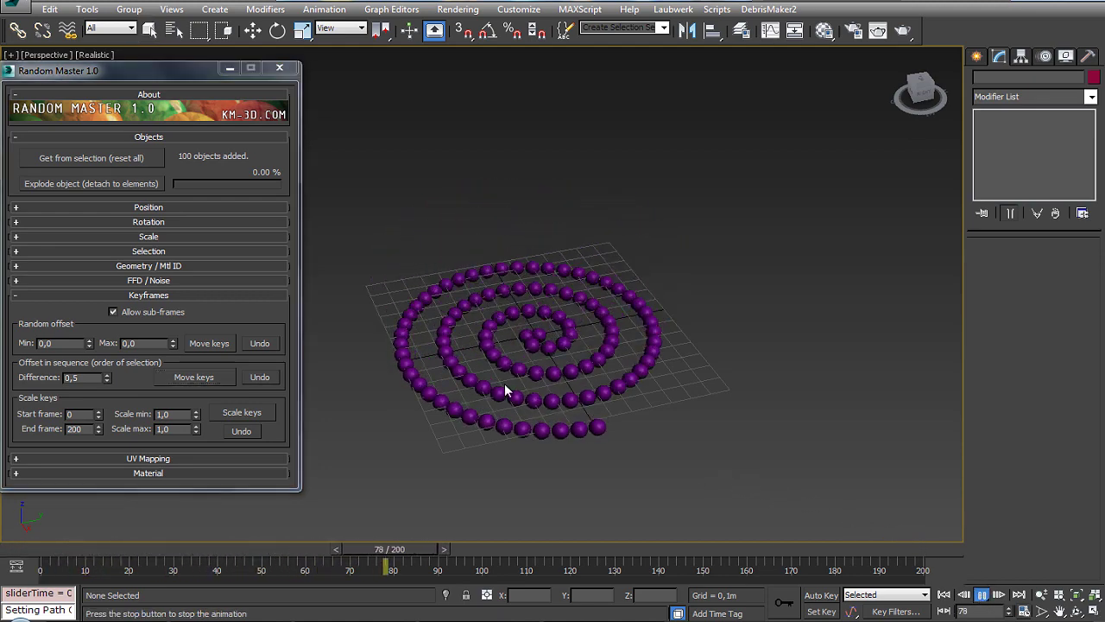
{"action": "key", "text": "Home"}
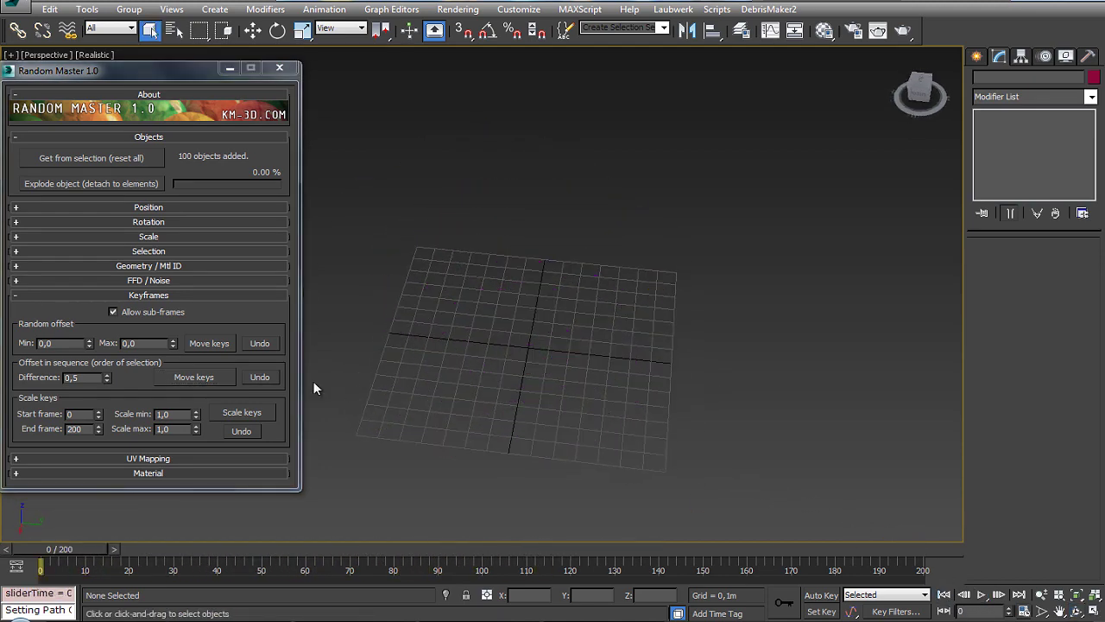
Undo the 0.5-frame sequence offset and apply a random key offset with Max 5.
{"action": "left_click", "coordinate": [260, 377]}
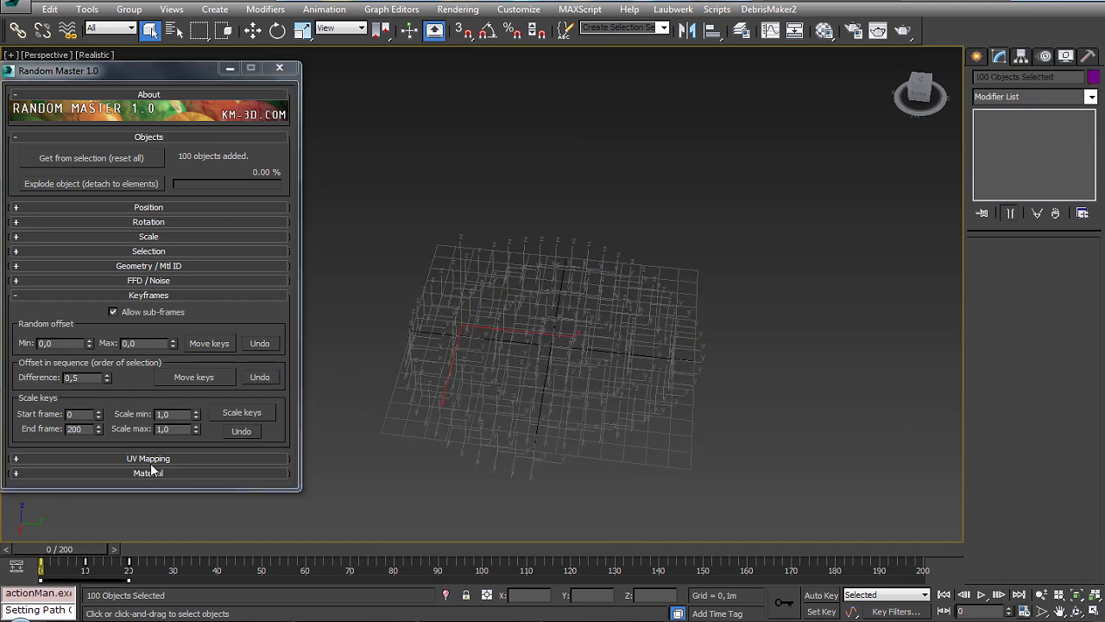
{"action": "left_click", "coordinate": [151, 342]}
{"action": "type", "text": "50"}
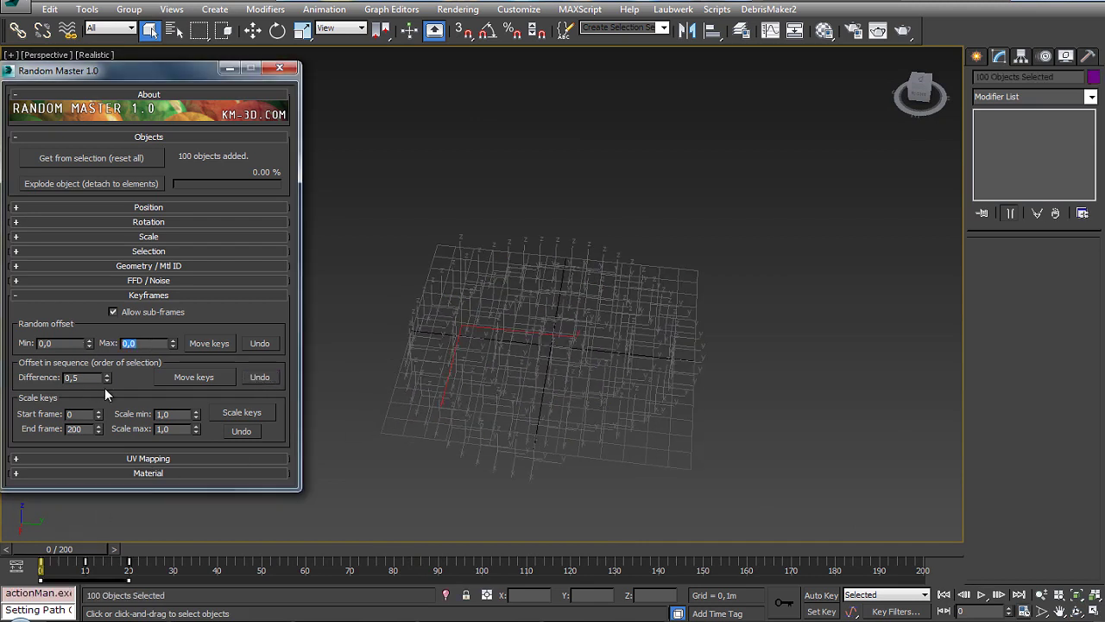
{"action": "left_click", "coordinate": [209, 342]}
Play the random-offset animation several times to preview the spheres growing.
{"action": "left_click", "coordinate": [400, 511]}
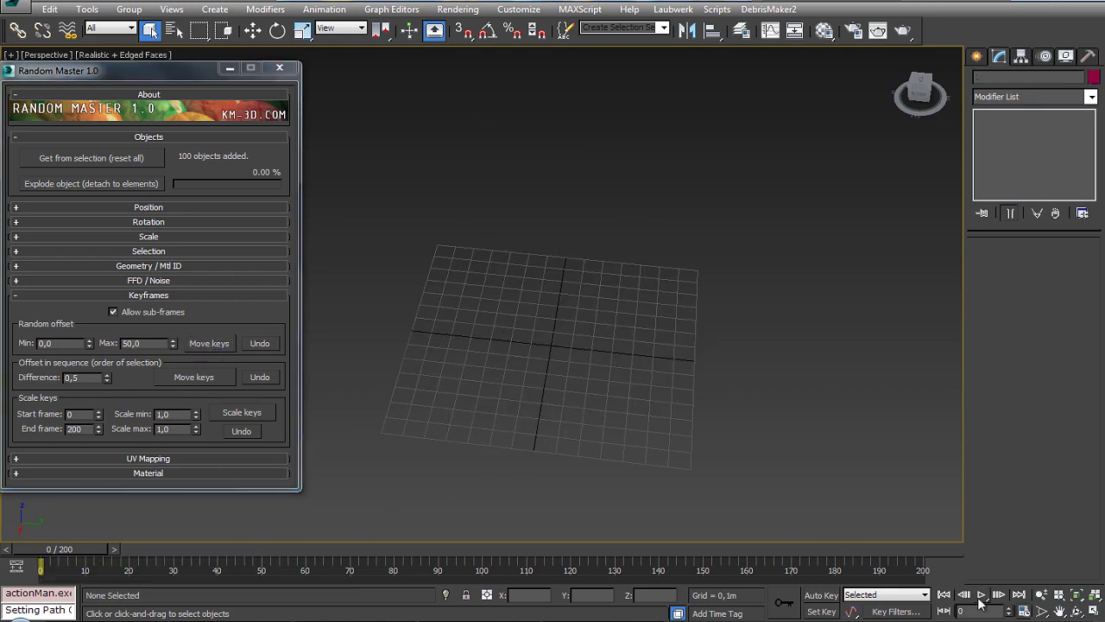
{"action": "left_click", "coordinate": [981, 597]}
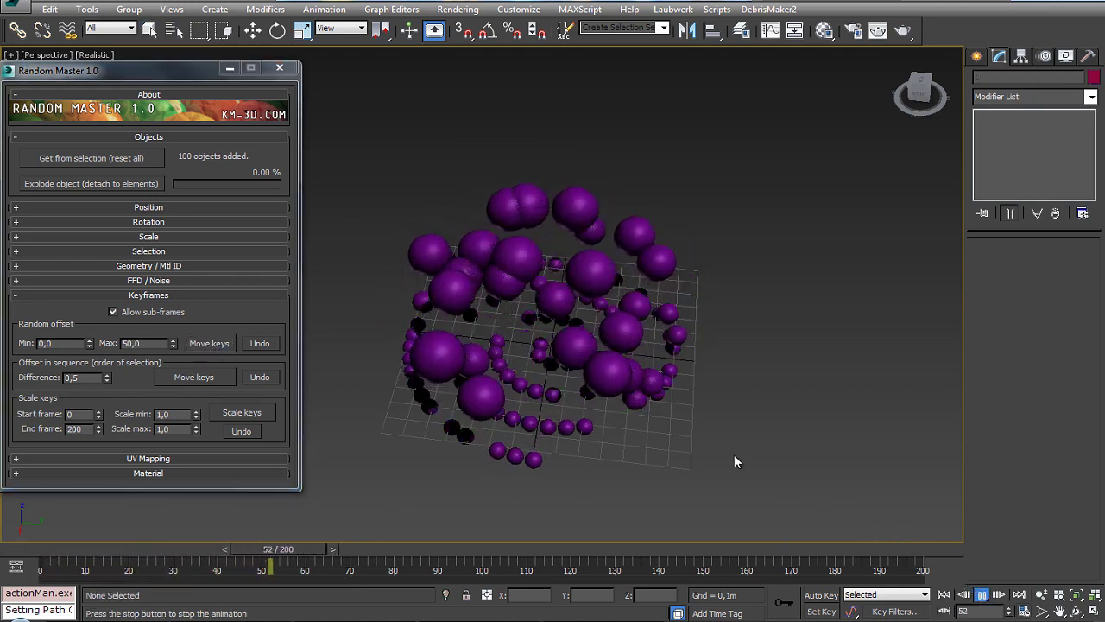
{"action": "left_click", "coordinate": [944, 594]}
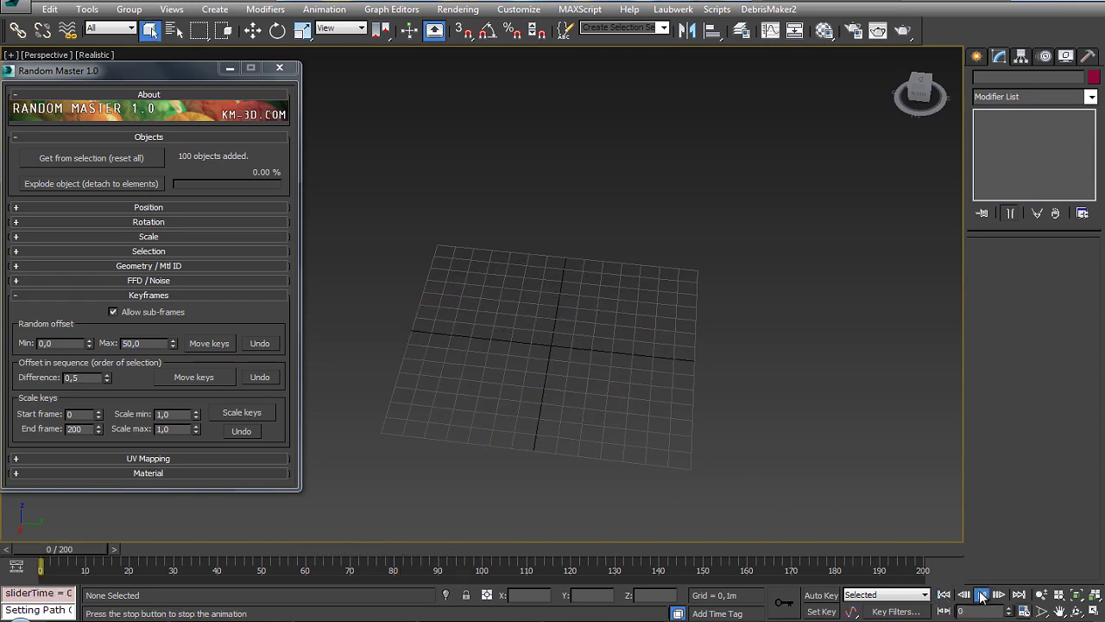
{"action": "left_click", "coordinate": [981, 596]}
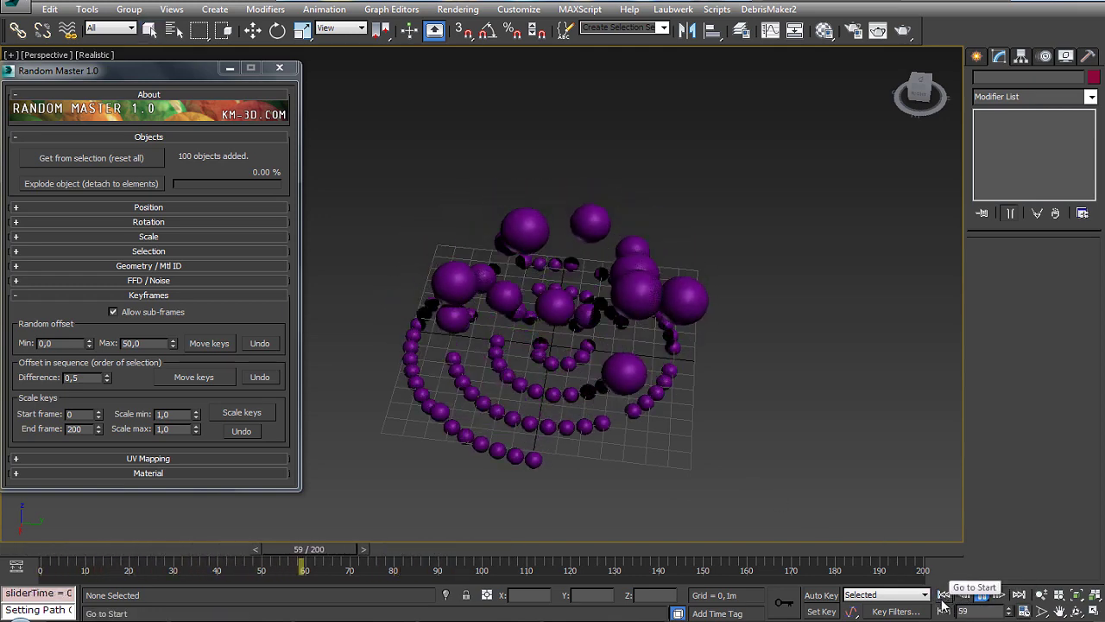
{"action": "left_click", "coordinate": [943, 595]}
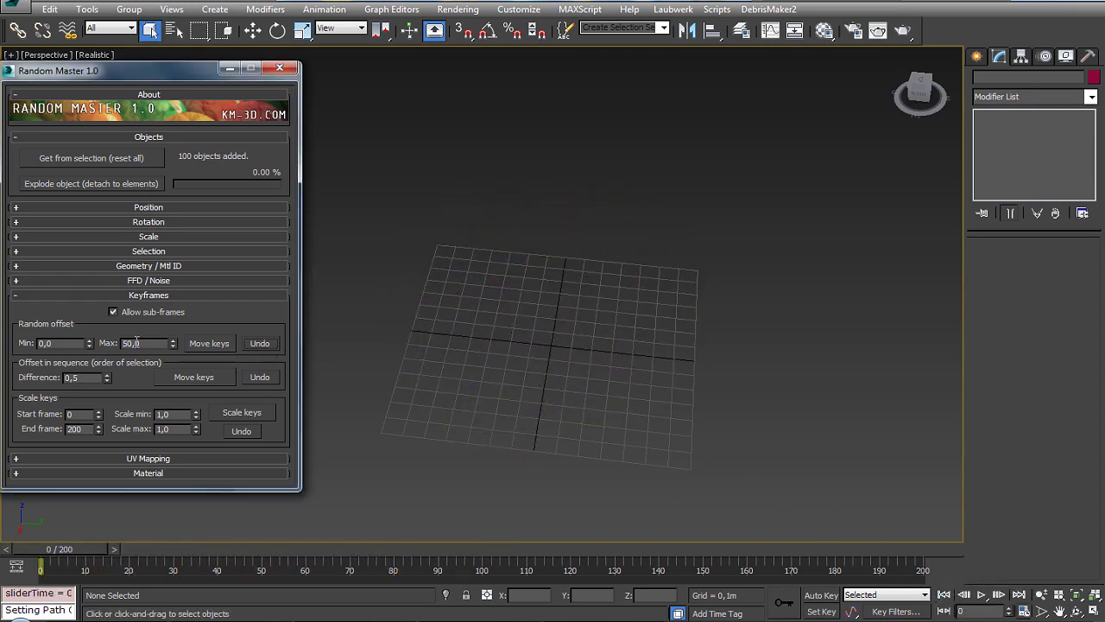
{"action": "type", "text": "5"}
{"action": "left_click", "coordinate": [981, 595]}
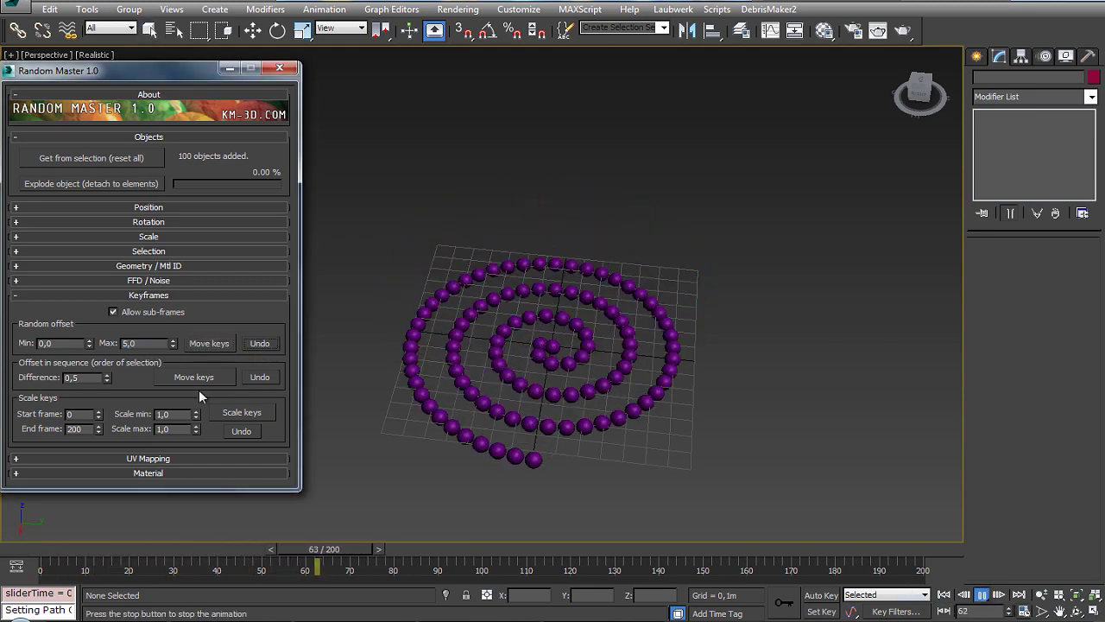
{"action": "left_click", "coordinate": [242, 434]}
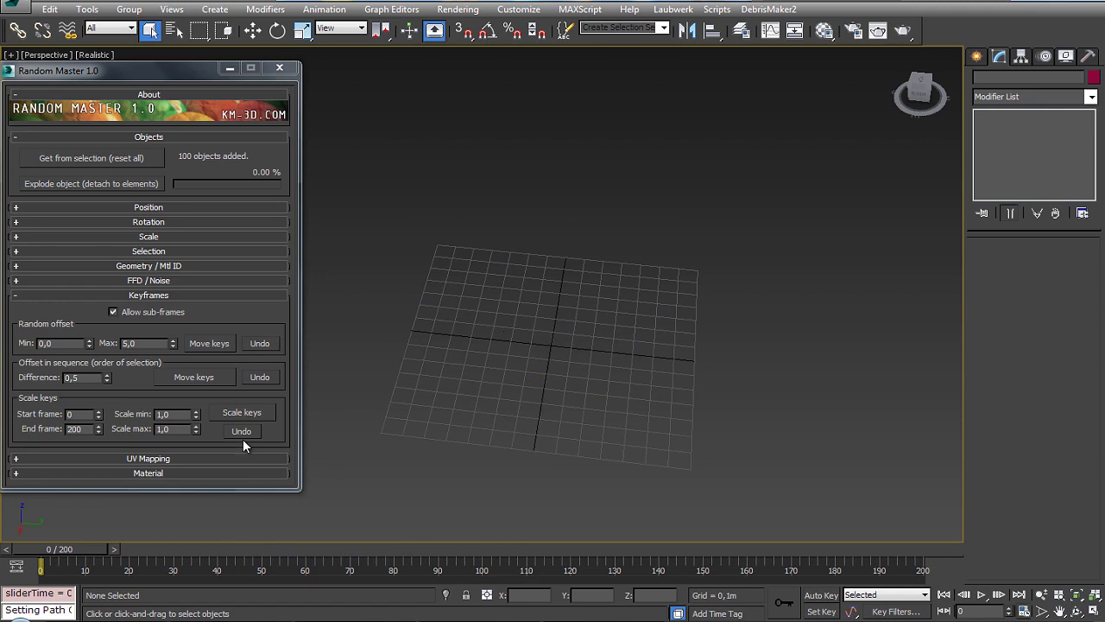
Randomly scale the spheres' key timing with Scale max 5.0 and play the result.
{"action": "left_click", "coordinate": [172, 429]}
{"action": "type", "text": "5"}
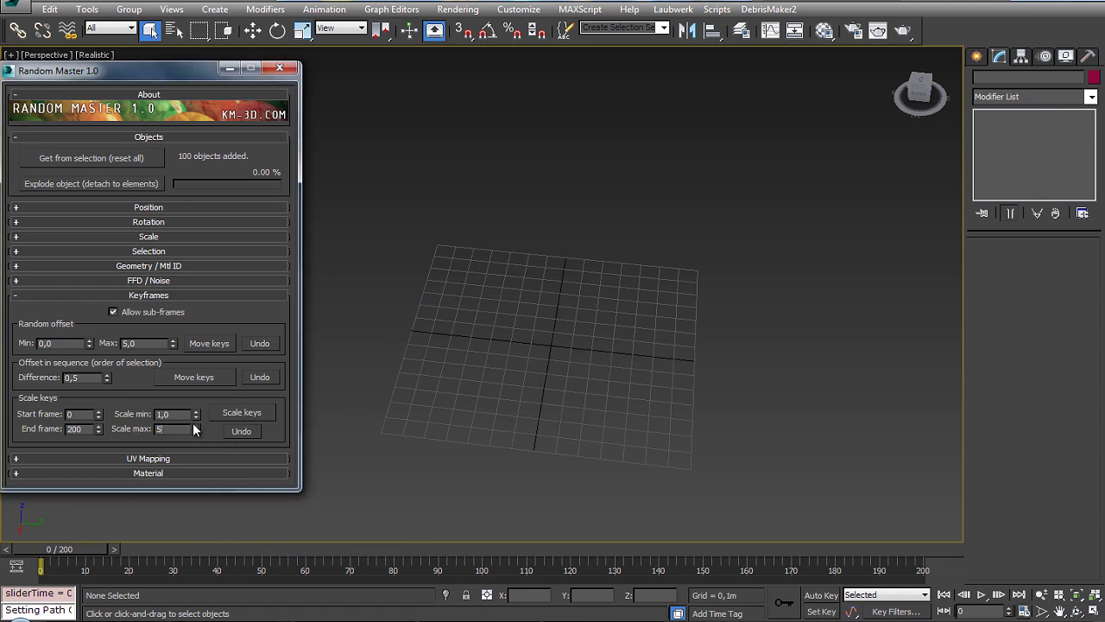
{"action": "left_click", "coordinate": [241, 417]}
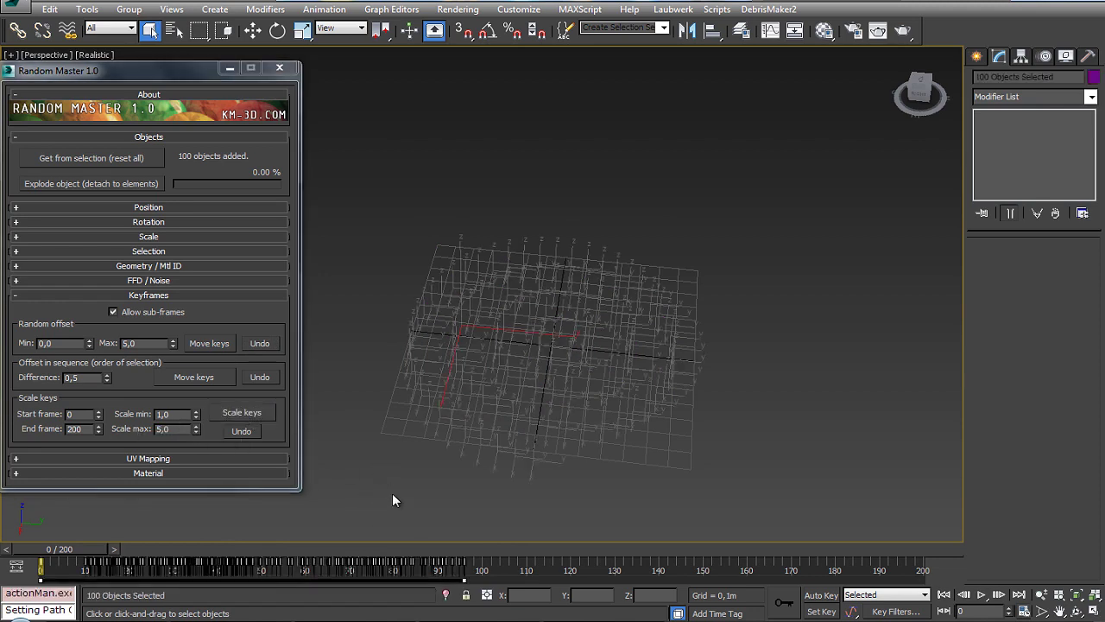
{"action": "left_click", "coordinate": [392, 499]}
{"action": "left_click", "coordinate": [981, 595]}
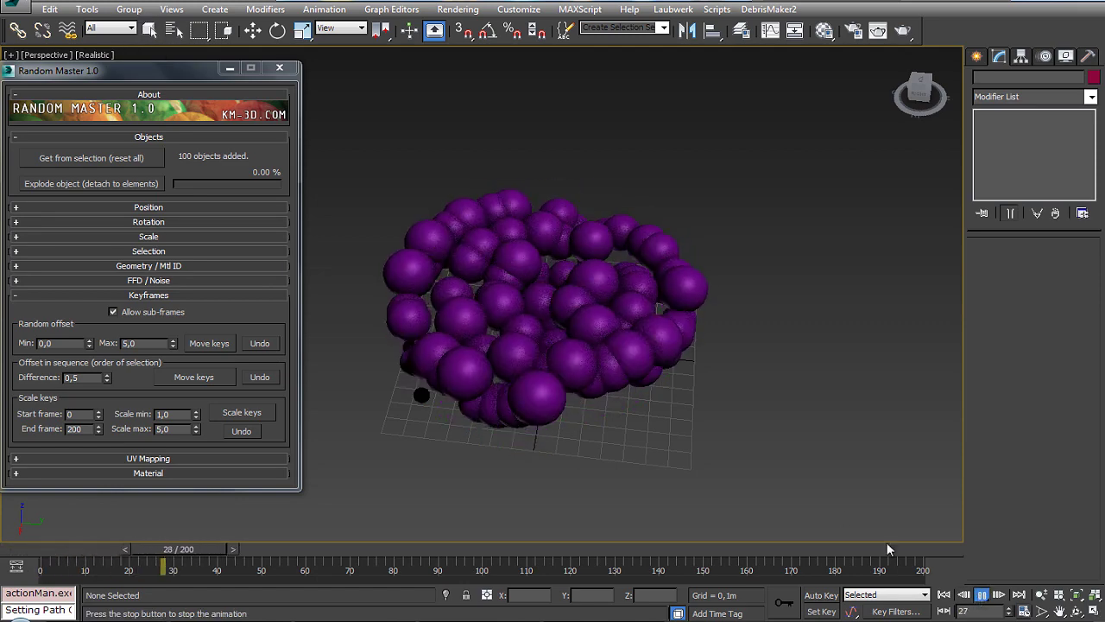
{"action": "key", "text": "ctrl+r"}
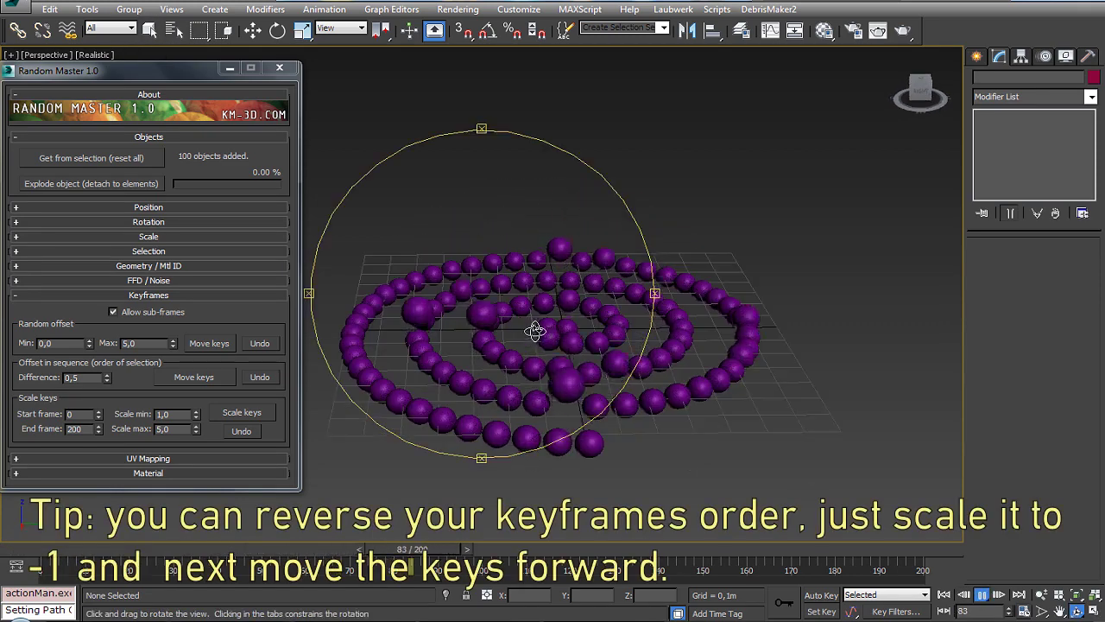
{"action": "left_click", "coordinate": [944, 594]}
Scrub the timeline inspecting individual spheres, then undo the random key scaling.
{"action": "left_click_drag", "start_coordinate": [108, 541], "coordinate": [369, 530]}
{"action": "left_click", "coordinate": [482, 256]}
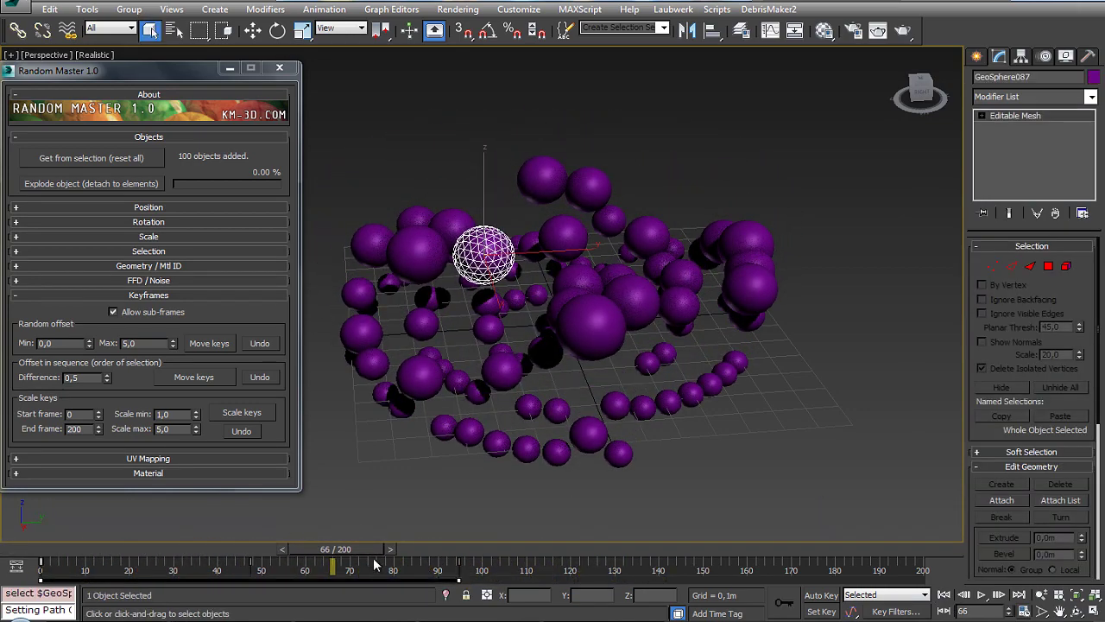
{"action": "mouse_move", "coordinate": [335, 549]}
{"action": "left_mouse_down"}
{"action": "mouse_move", "coordinate": [155, 547]}
{"action": "mouse_move", "coordinate": [367, 533]}
{"action": "mouse_move", "coordinate": [150, 547]}
{"action": "mouse_move", "coordinate": [231, 547]}
{"action": "left_mouse_up"}
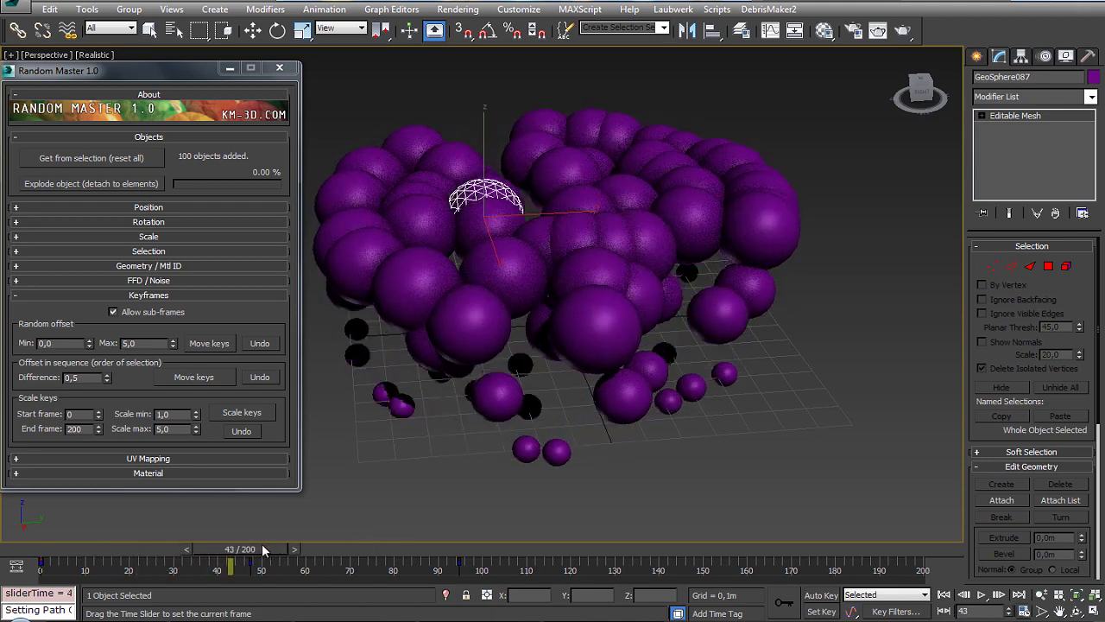
{"action": "left_click", "coordinate": [521, 453]}
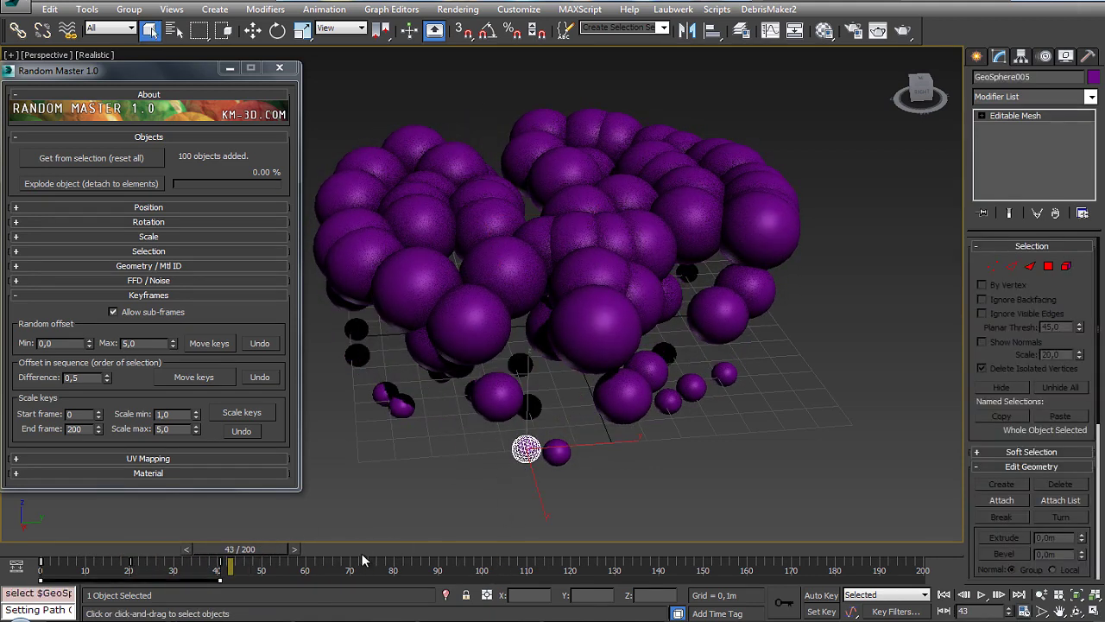
{"action": "mouse_move", "coordinate": [255, 549]}
{"action": "left_mouse_down"}
{"action": "mouse_move", "coordinate": [127, 542]}
{"action": "mouse_move", "coordinate": [184, 537]}
{"action": "mouse_move", "coordinate": [92, 555]}
{"action": "left_mouse_up"}
{"action": "left_click", "coordinate": [241, 431]}
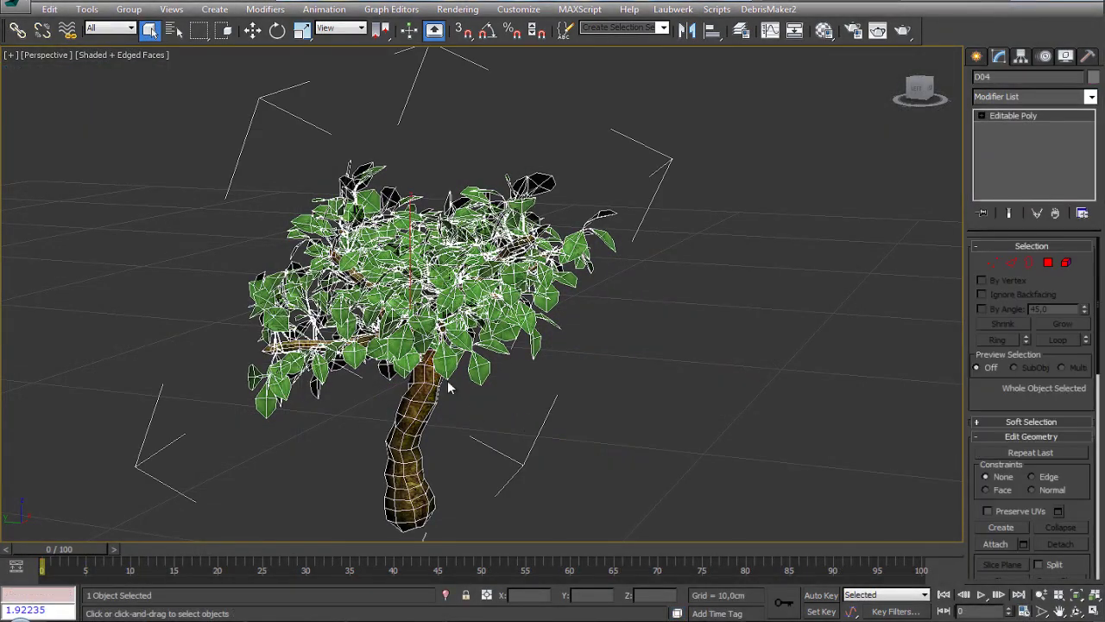
Launch Random Master and explode the tree into separate element objects.
{"action": "left_click", "coordinate": [633, 364]}
{"action": "key", "text": "F4"}
{"action": "left_click", "coordinate": [717, 9]}
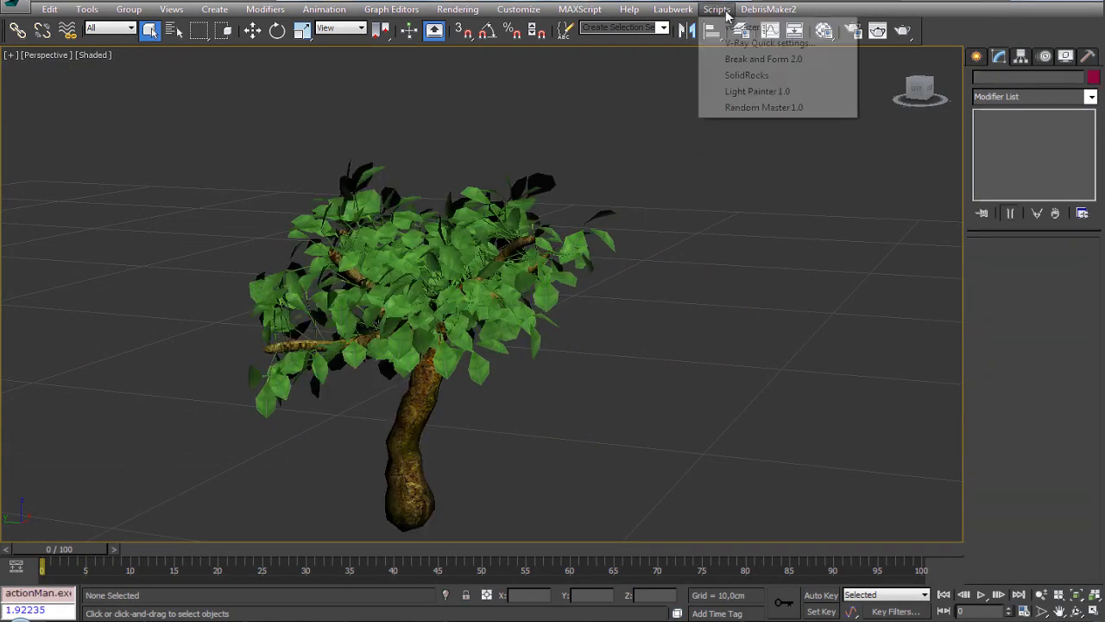
{"action": "left_click", "coordinate": [751, 112]}
{"action": "left_click_drag", "start_coordinate": [581, 177], "coordinate": [893, 184]}
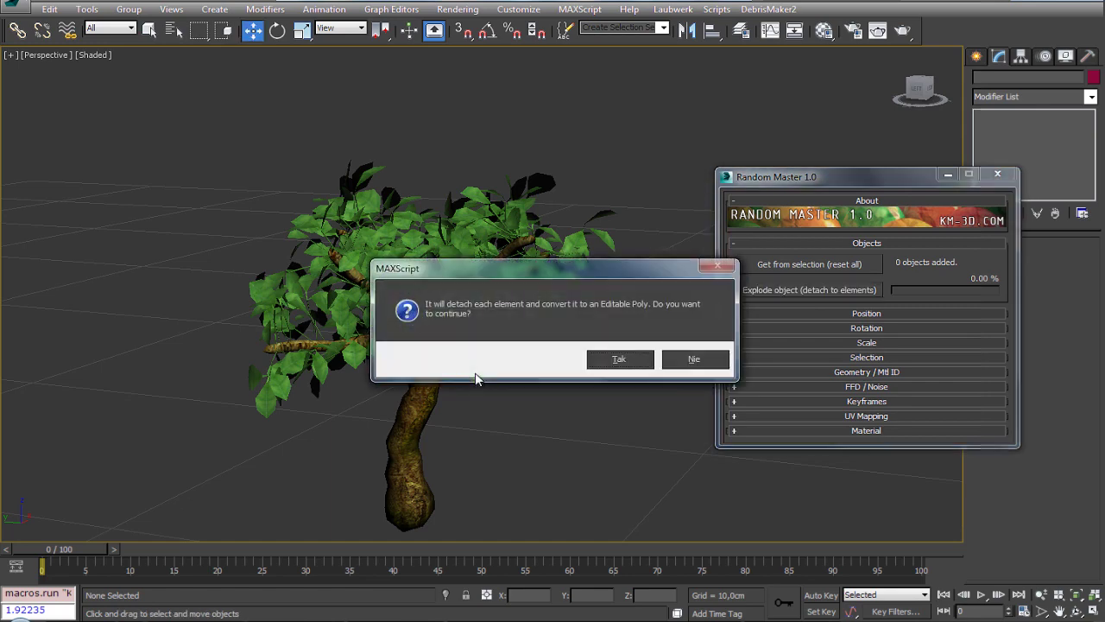
{"action": "left_click", "coordinate": [622, 363]}
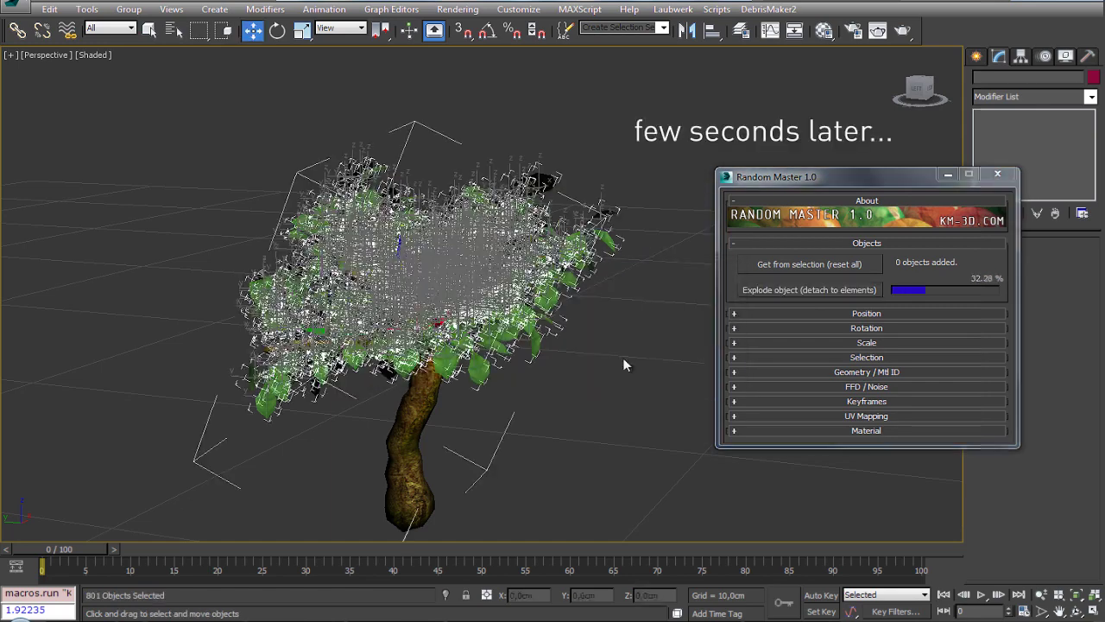
Deselect the trunk and load the 800 leaves with Get from selection (reset all).
{"action": "middle_click_drag", "start_coordinate": [585, 369], "coordinate": [566, 339]}
{"action": "key", "text": "F4"}
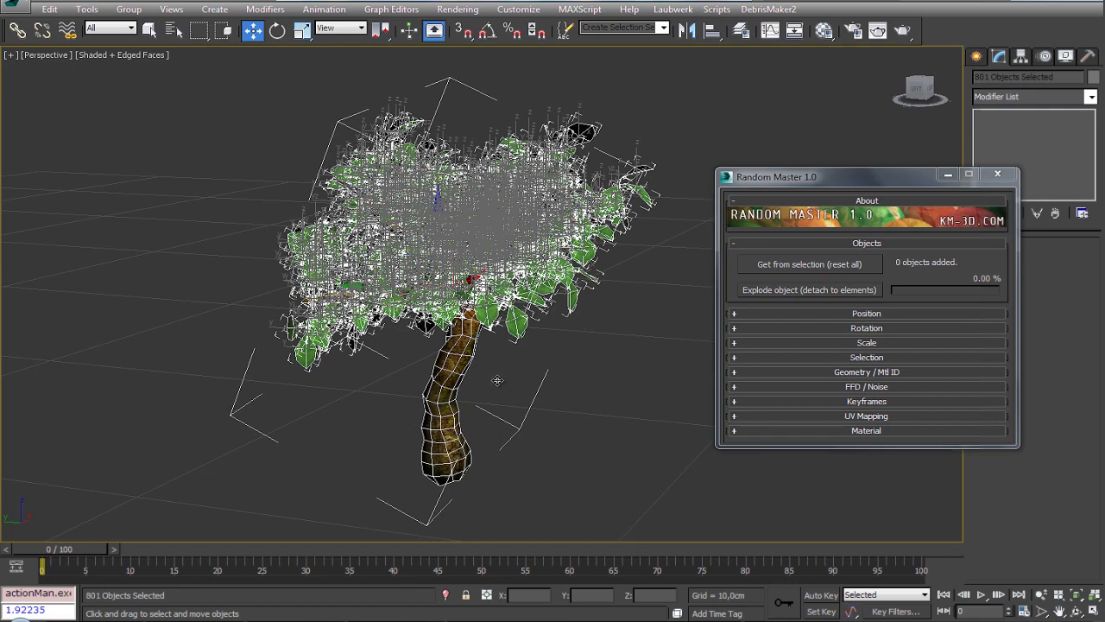
{"action": "left_click", "coordinate": [430, 411], "text": "alt"}
{"action": "key", "text": "F4"}
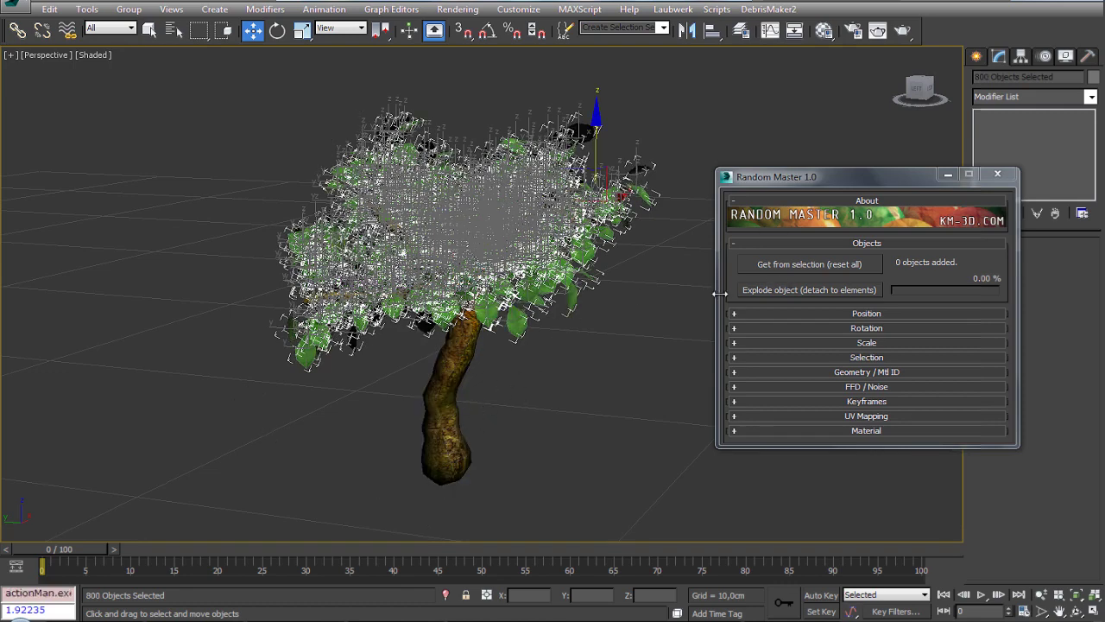
{"action": "left_click", "coordinate": [767, 269]}
Clear the selection, move to frame 20, and turn on Auto Key.
{"action": "left_click", "coordinate": [150, 29]}
{"action": "left_click", "coordinate": [129, 328]}
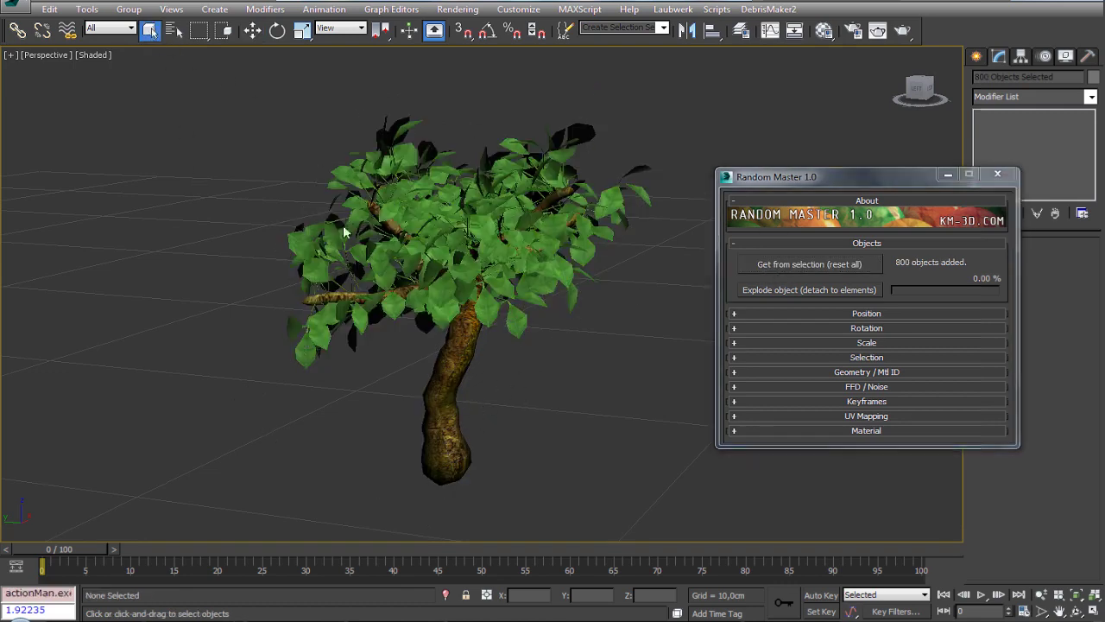
{"action": "left_click", "coordinate": [103, 555]}
{"action": "left_click_drag", "start_coordinate": [104, 555], "coordinate": [256, 545]}
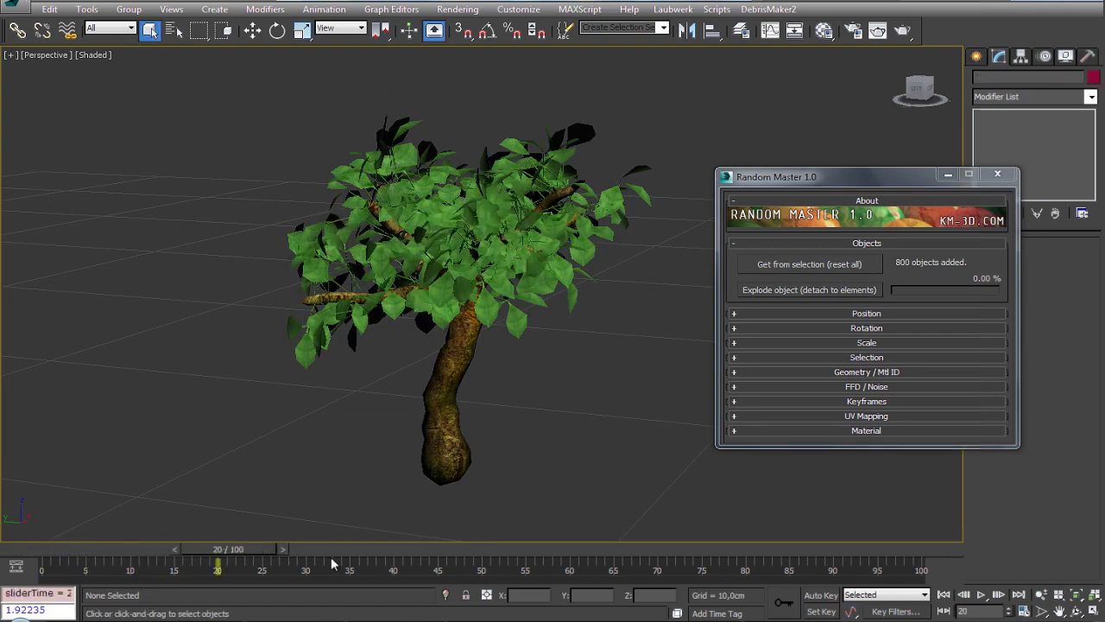
{"action": "left_click", "coordinate": [824, 596]}
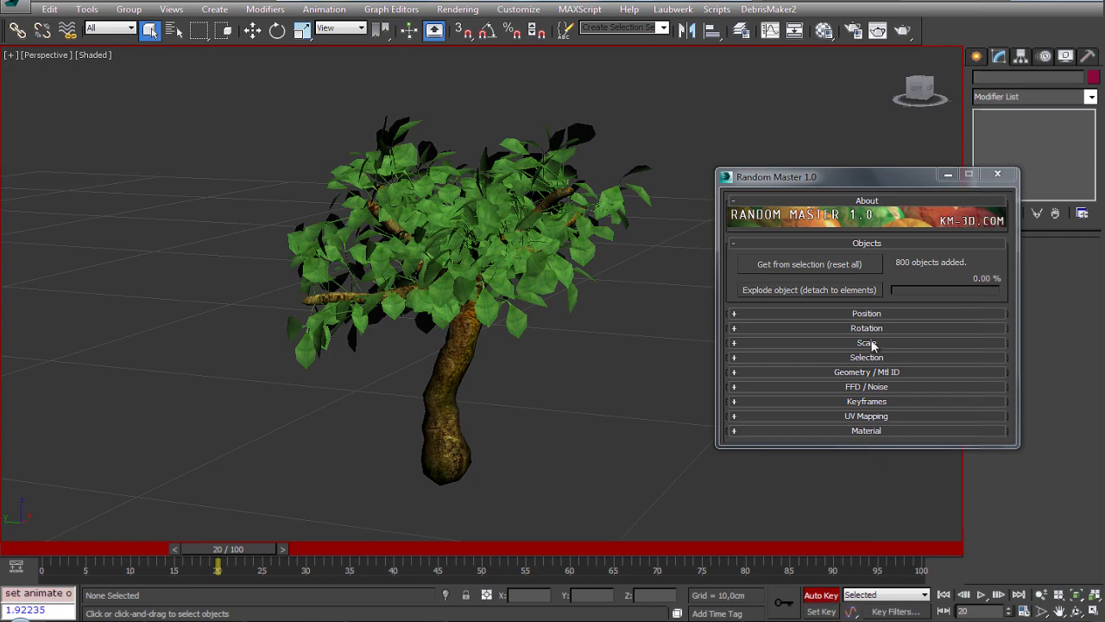
Give the leaves a 15-degree random rotation range and re-roll the seed a few times.
{"action": "left_click", "coordinate": [872, 329]}
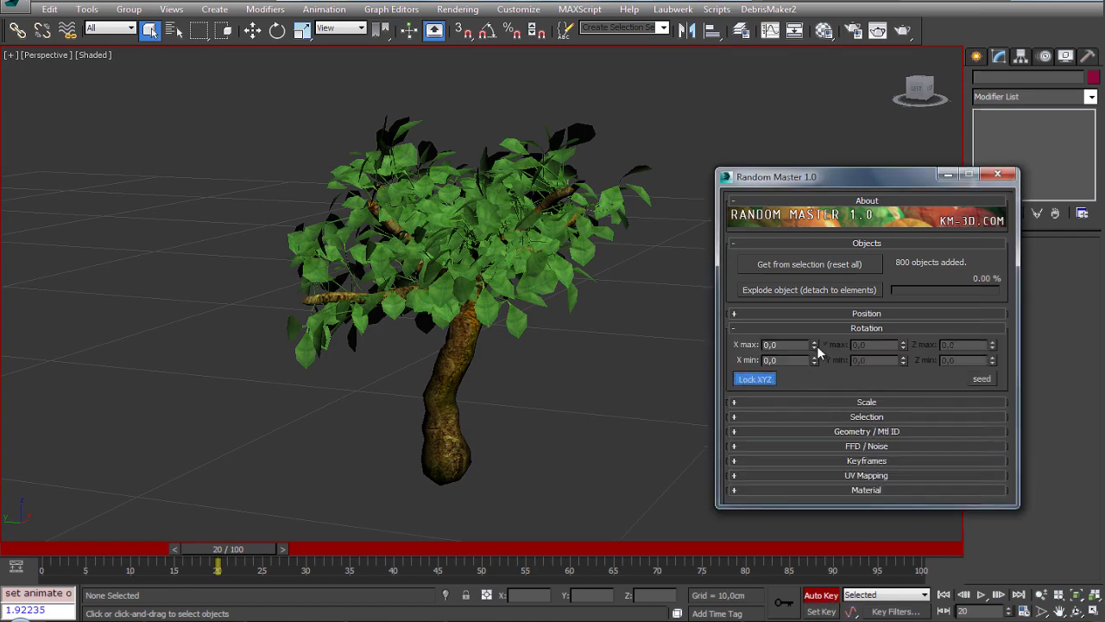
{"action": "mouse_move", "coordinate": [817, 345]}
{"action": "left_mouse_down"}
{"action": "mouse_move", "coordinate": [820, 441]}
{"action": "mouse_move", "coordinate": [790, 344]}
{"action": "left_mouse_up"}
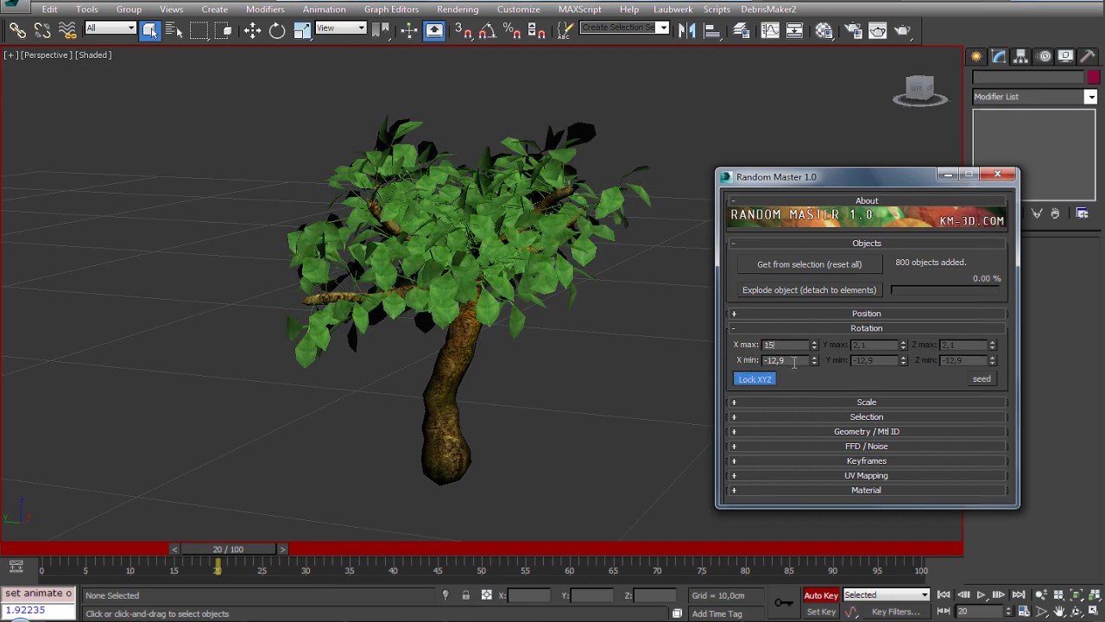
{"action": "key", "text": "Tab"}
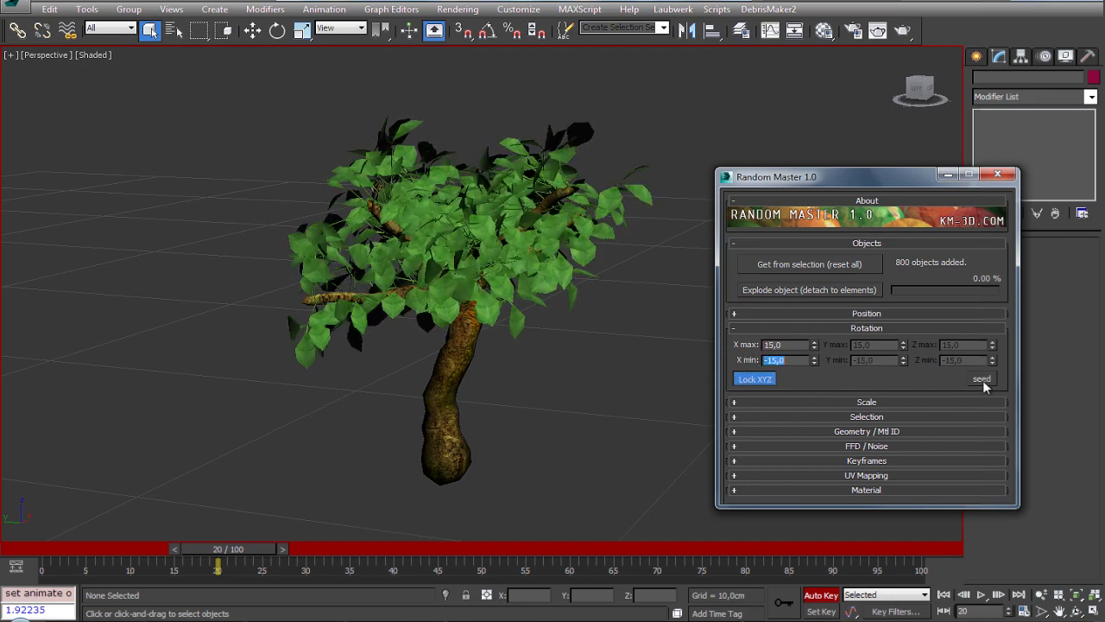
{"action": "left_click", "coordinate": [981, 382]}
{"action": "left_click", "coordinate": [982, 382]}
{"action": "left_click", "coordinate": [981, 382]}
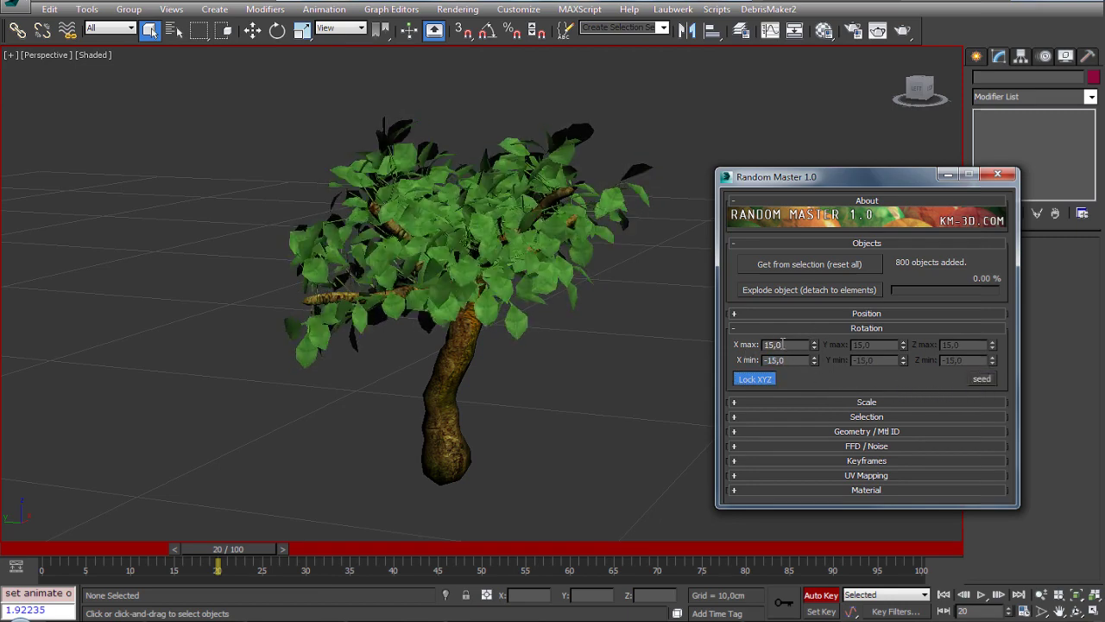
{"action": "left_click", "coordinate": [787, 345]}
{"action": "type", "text": "25"}
Raise the leaf rotation range to ±25 degrees and re-randomize it repeatedly.
{"action": "key", "text": "Tab"}
{"action": "type", "text": "-25"}
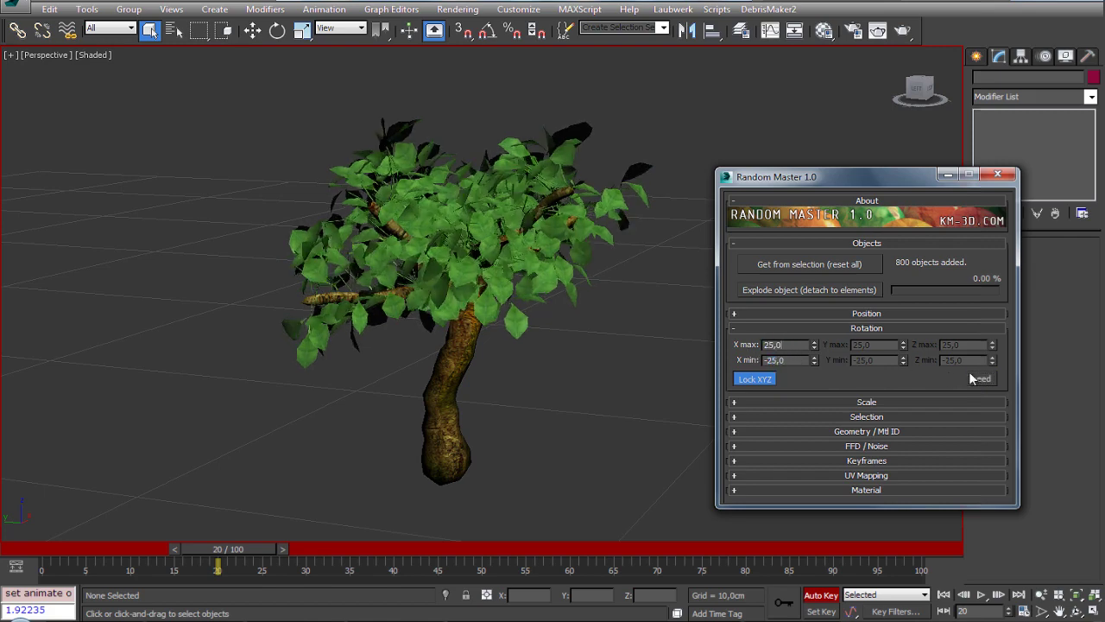
{"action": "left_click", "coordinate": [981, 380]}
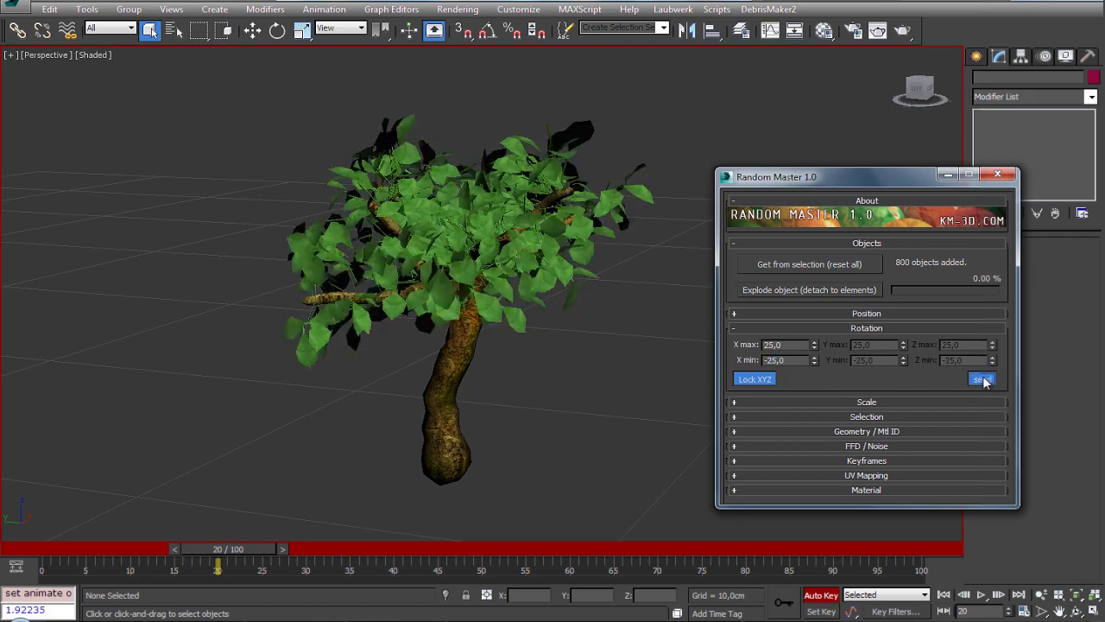
{"action": "left_click", "coordinate": [982, 380]}
{"action": "left_click", "coordinate": [982, 381]}
{"action": "left_click", "coordinate": [983, 382]}
{"action": "left_click", "coordinate": [983, 381]}
{"action": "left_click", "coordinate": [983, 381]}
{"action": "left_click", "coordinate": [983, 381]}
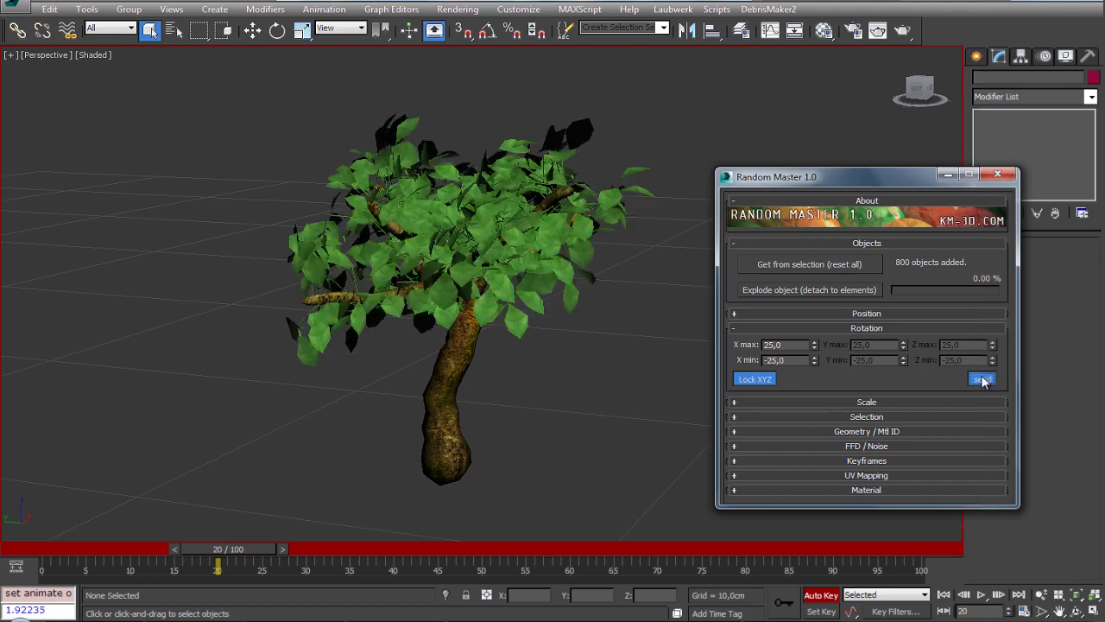
{"action": "left_click", "coordinate": [983, 380]}
Key new random leaf rotations at frames 40, 61, 81 and 100, then scrub the timeline.
{"action": "left_click", "coordinate": [387, 549]}
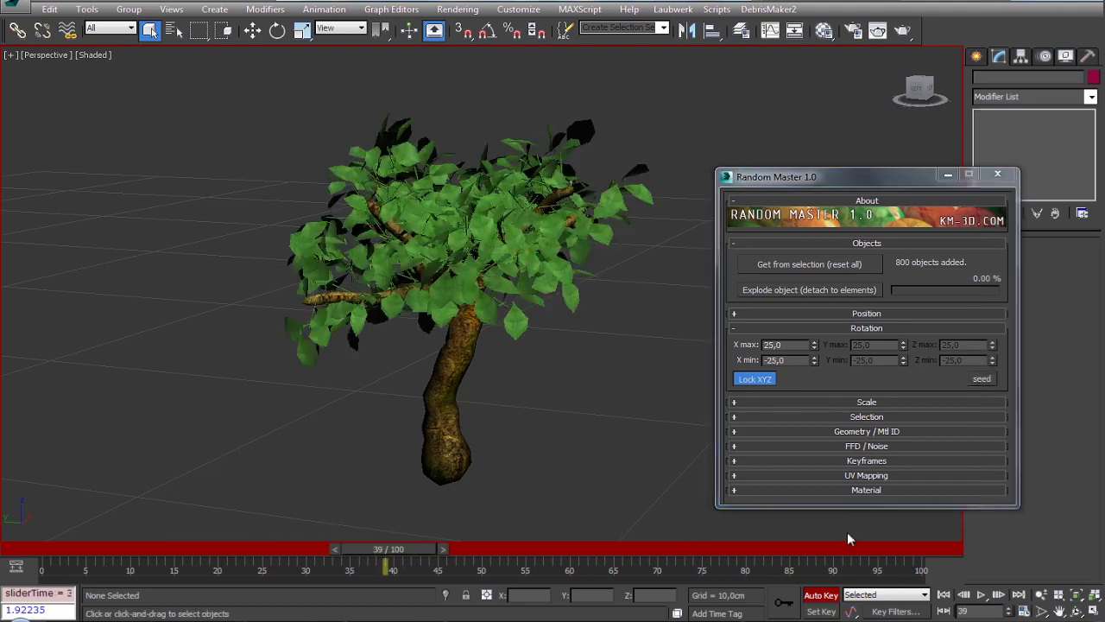
{"action": "left_click", "coordinate": [997, 594]}
{"action": "left_click", "coordinate": [983, 380]}
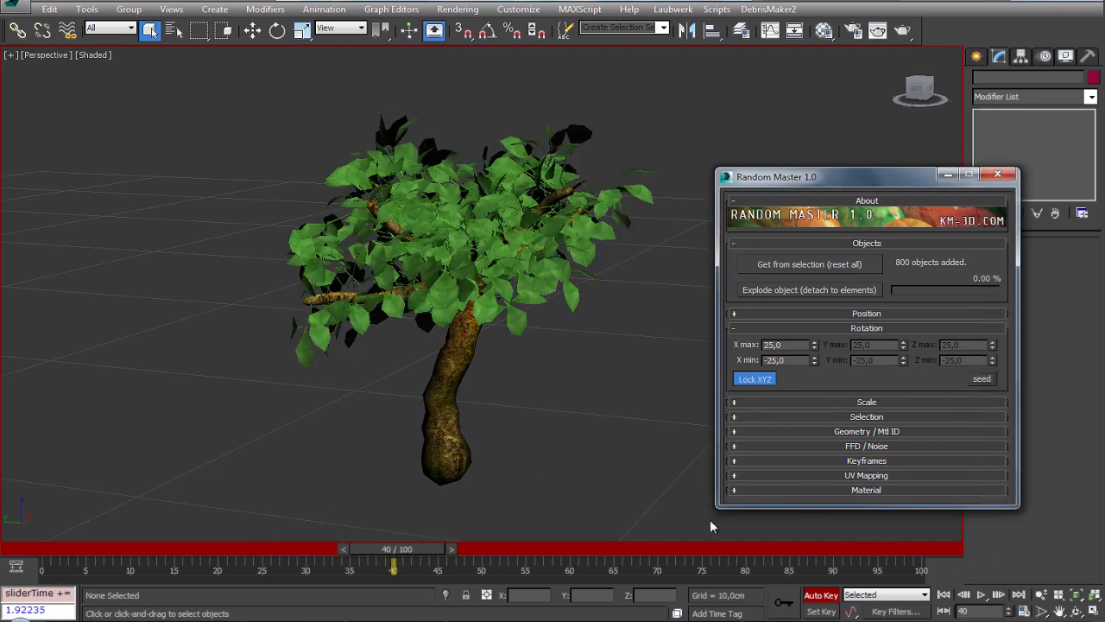
{"action": "left_click", "coordinate": [580, 551]}
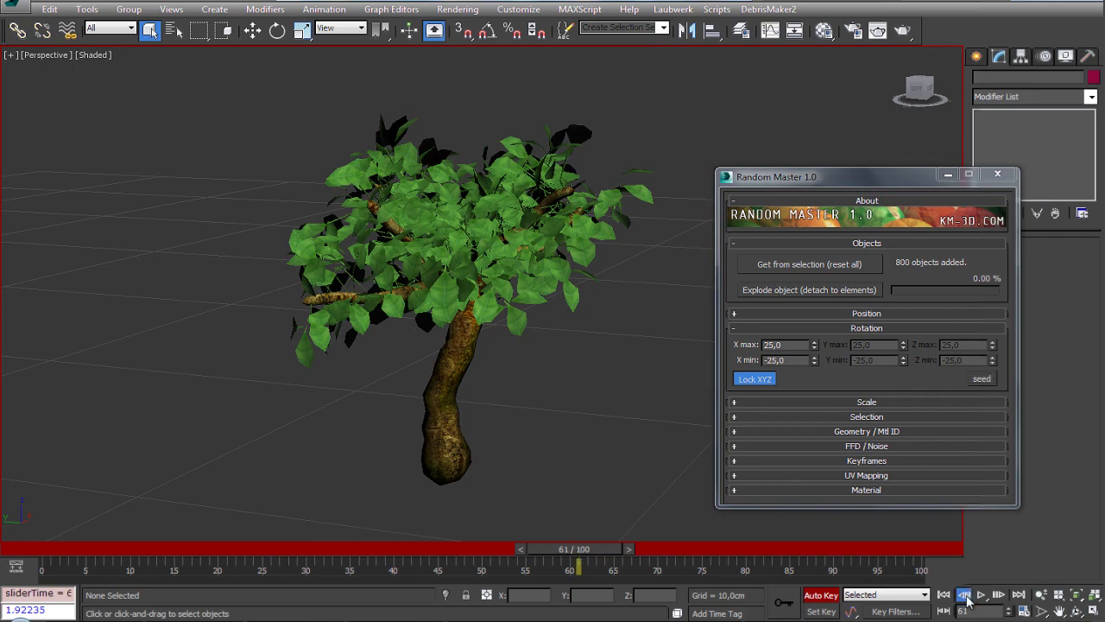
{"action": "left_click", "coordinate": [982, 380]}
{"action": "left_click", "coordinate": [754, 570]}
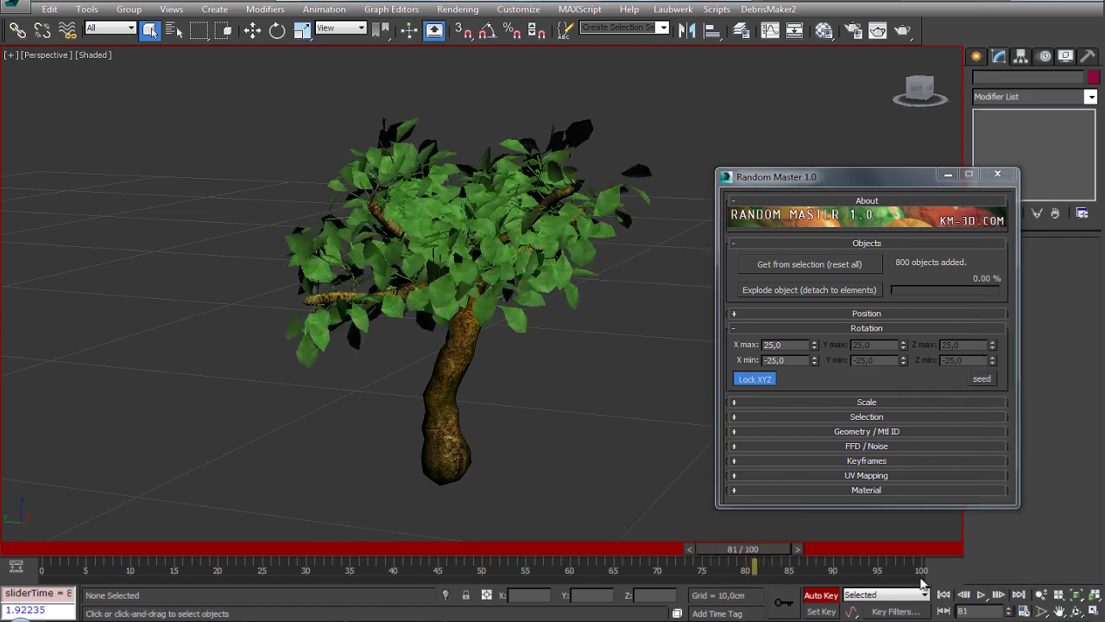
{"action": "left_click", "coordinate": [982, 379]}
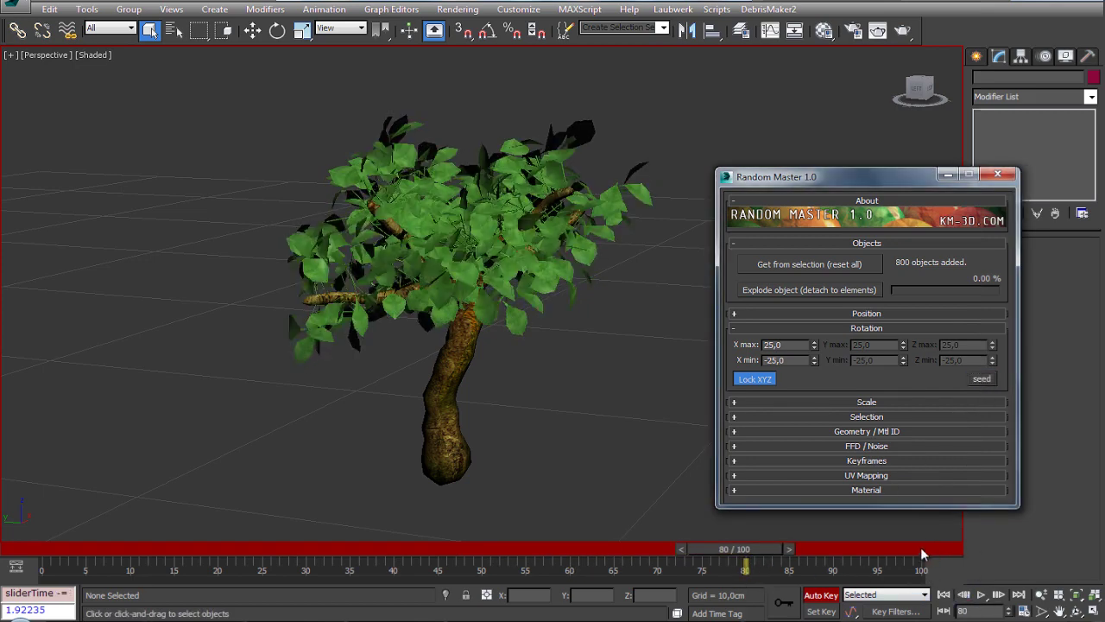
{"action": "left_click", "coordinate": [921, 556]}
{"action": "left_click", "coordinate": [982, 380]}
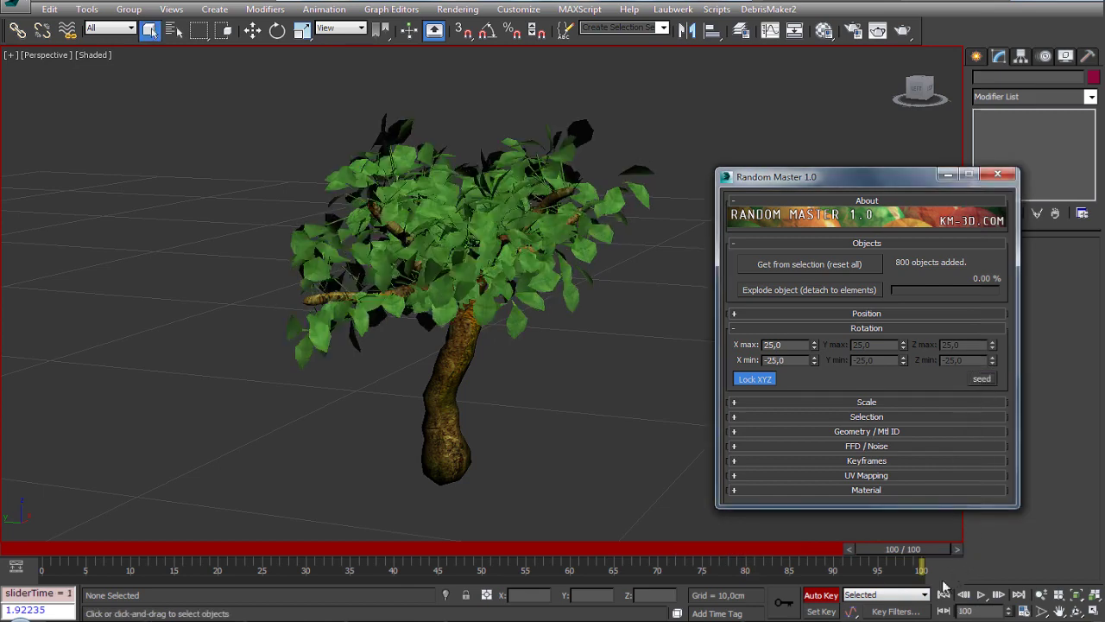
{"action": "mouse_move", "coordinate": [917, 563]}
{"action": "left_mouse_down"}
{"action": "mouse_move", "coordinate": [223, 535]}
{"action": "mouse_move", "coordinate": [804, 484]}
{"action": "mouse_move", "coordinate": [980, 481]}
{"action": "mouse_move", "coordinate": [36, 497]}
{"action": "left_mouse_up"}
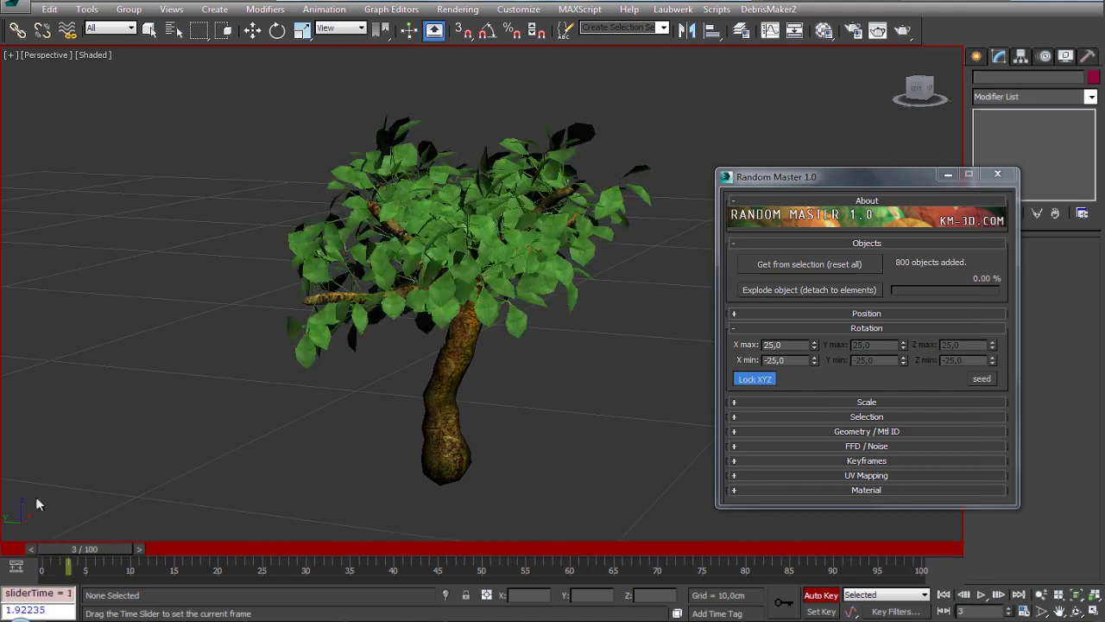
Turn off Auto Key and extend the animation length to 200 frames.
{"action": "left_click", "coordinate": [822, 595]}
{"action": "mouse_move", "coordinate": [827, 229]}
{"action": "left_mouse_down"}
{"action": "mouse_move", "coordinate": [850, 190]}
{"action": "mouse_move", "coordinate": [854, 110]}
{"action": "left_mouse_up"}
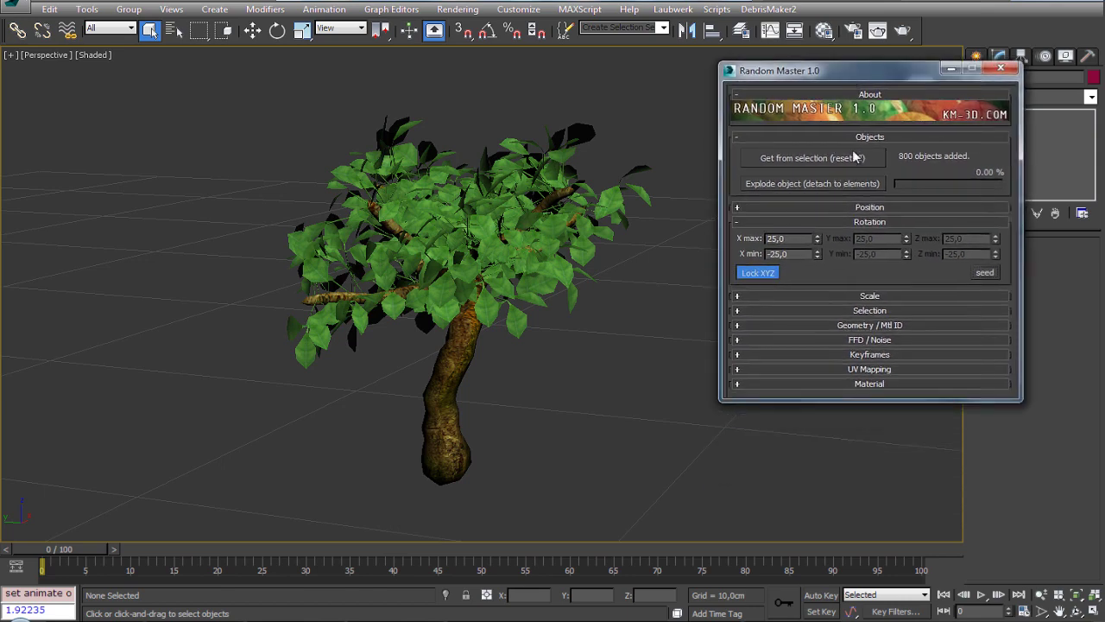
{"action": "left_click", "coordinate": [859, 353]}
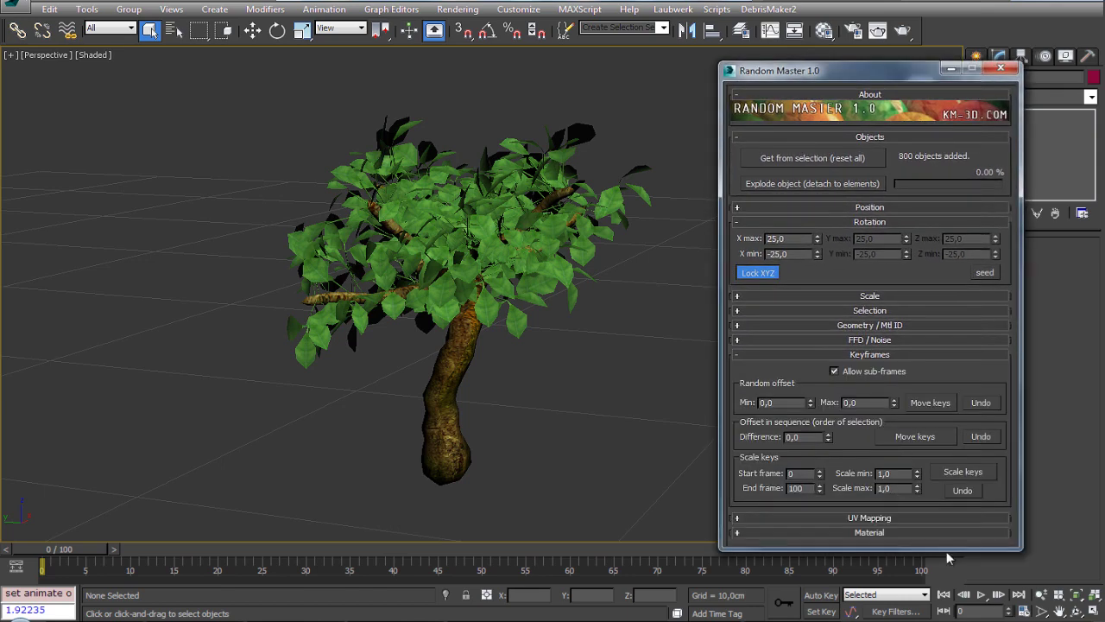
{"action": "left_click", "coordinate": [1023, 610]}
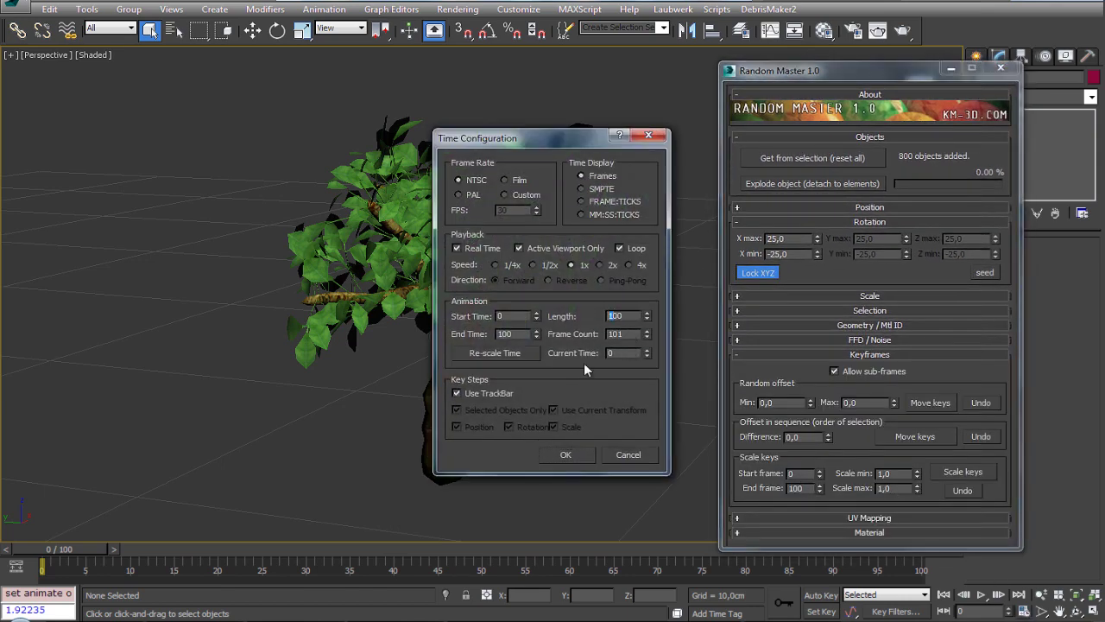
{"action": "left_click", "coordinate": [582, 459]}
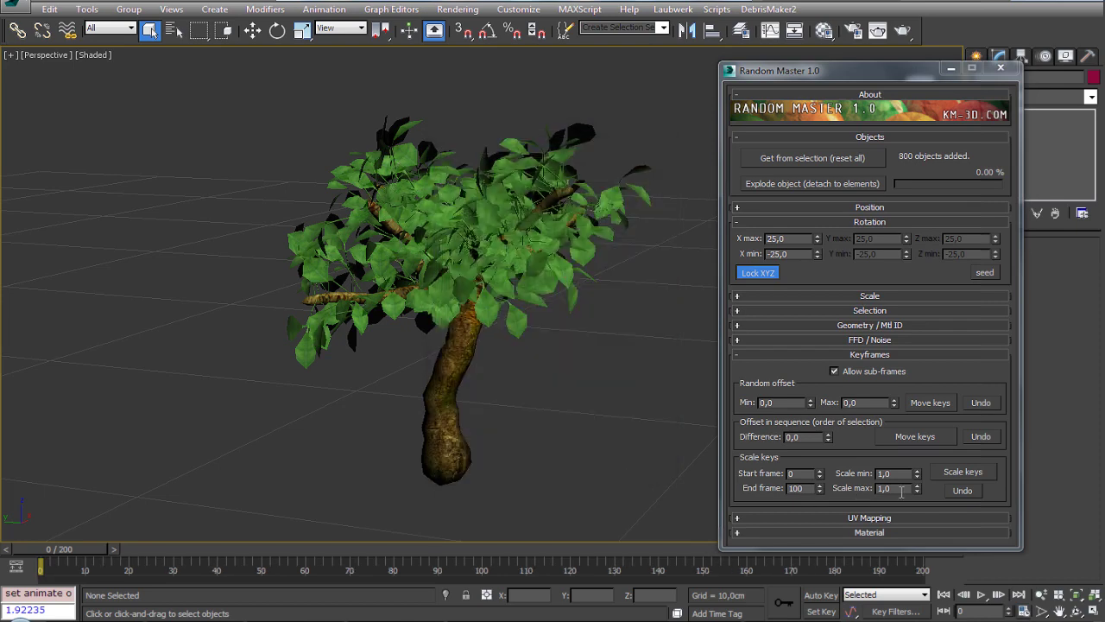
Offset the leaves' keys randomly by up to 20 frames and play back the result.
{"action": "left_click_drag", "start_coordinate": [898, 490], "coordinate": [886, 499]}
{"action": "type", "text": "20"}
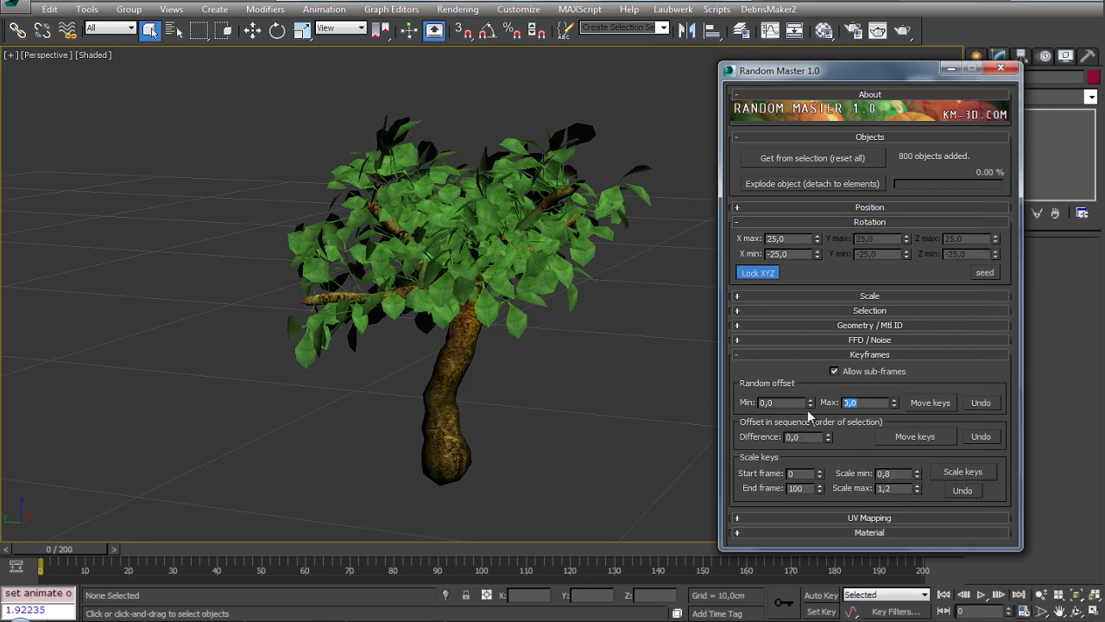
{"action": "left_click", "coordinate": [941, 406]}
{"action": "key", "text": "ctrl+a"}
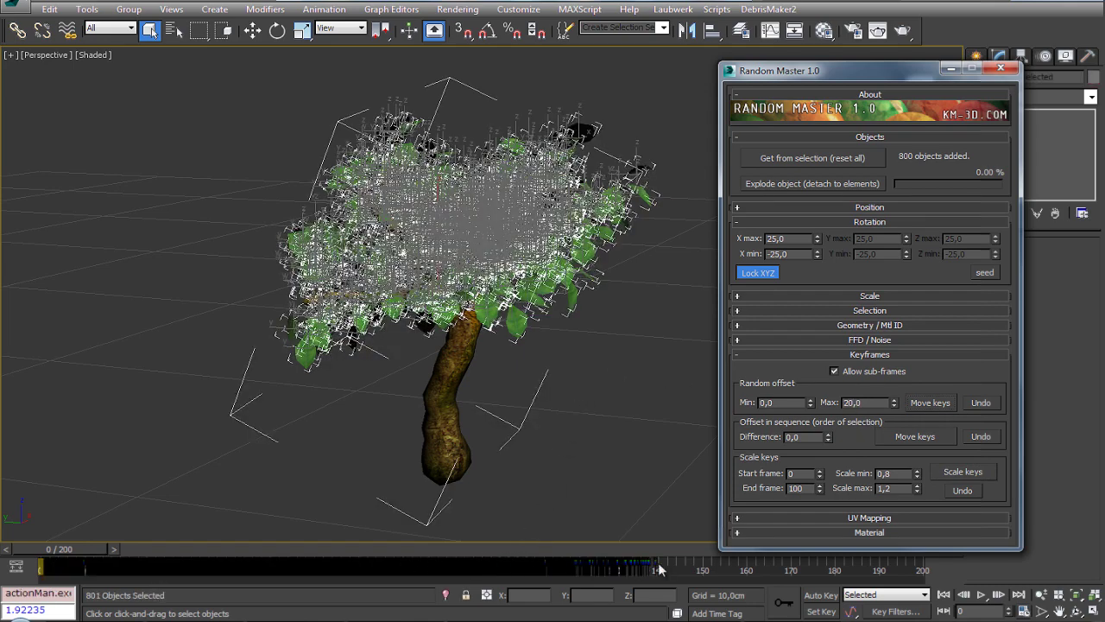
{"action": "left_click", "coordinate": [618, 465]}
{"action": "left_click_drag", "start_coordinate": [58, 549], "coordinate": [586, 543]}
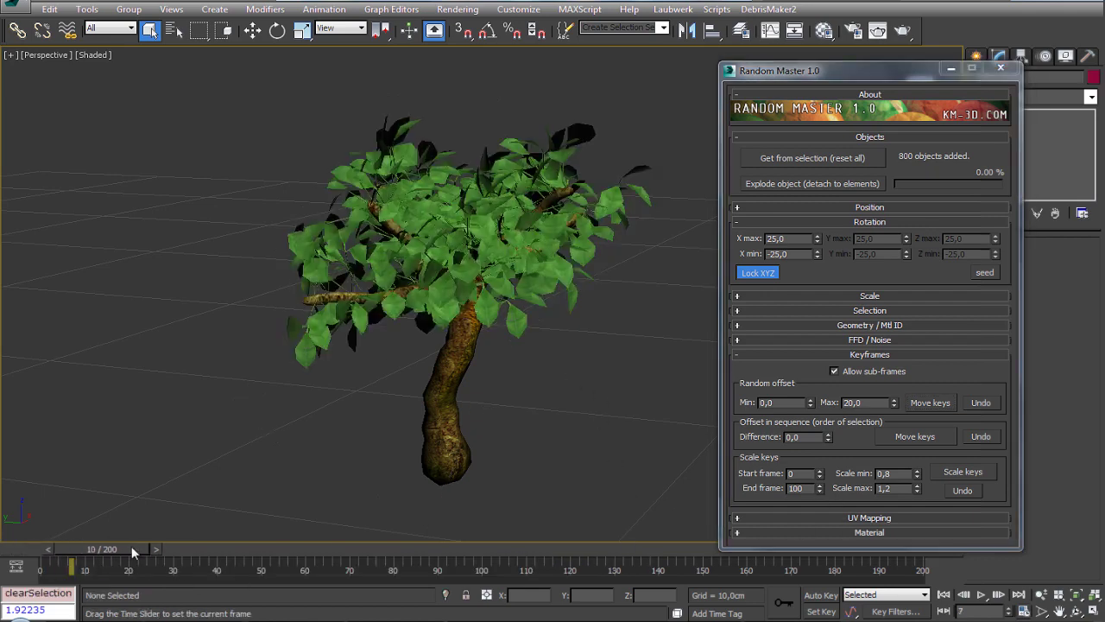
{"action": "left_click", "coordinate": [981, 593]}
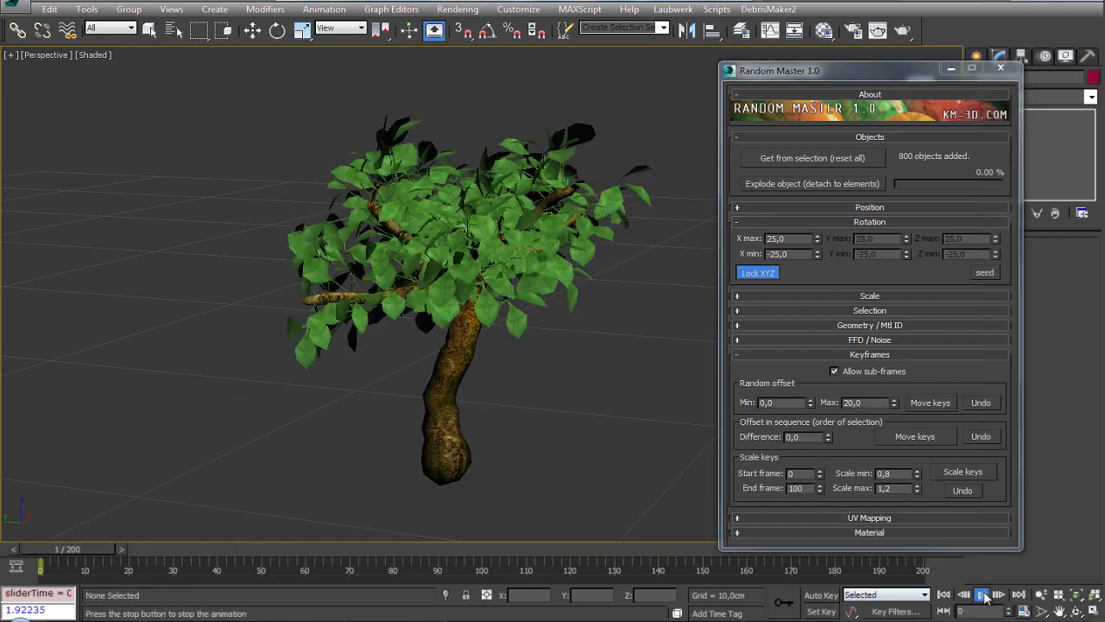
{"action": "left_click", "coordinate": [983, 594]}
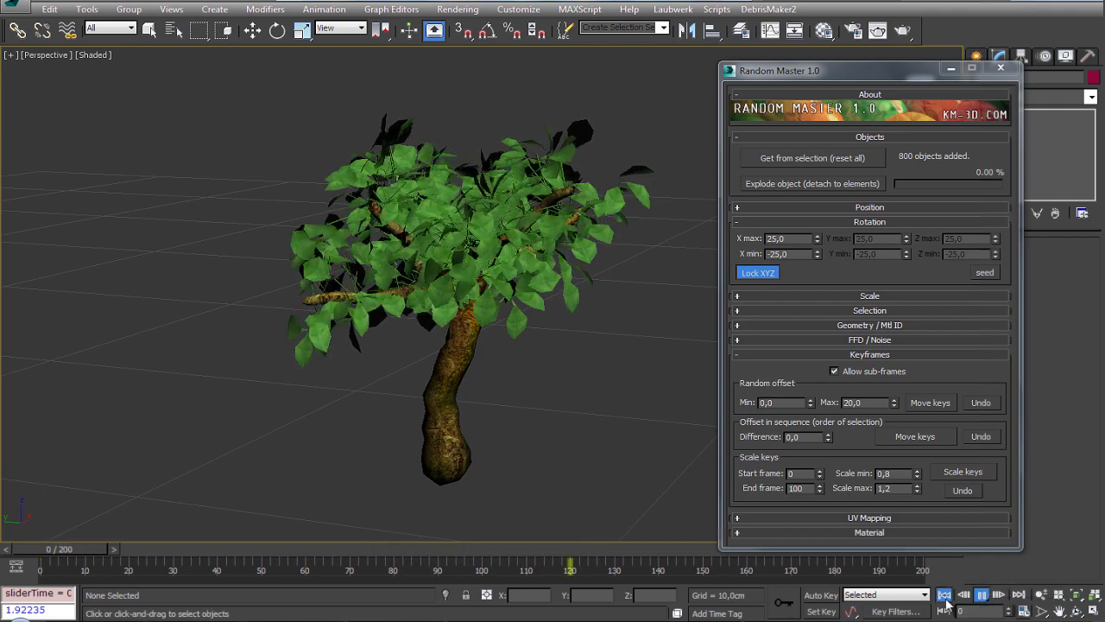
{"action": "middle_click_drag", "start_coordinate": [530, 359], "coordinate": [529, 362], "text": "alt"}
Select the whole tree including its leaves and add a Bend modifier.
{"action": "key", "text": "q"}
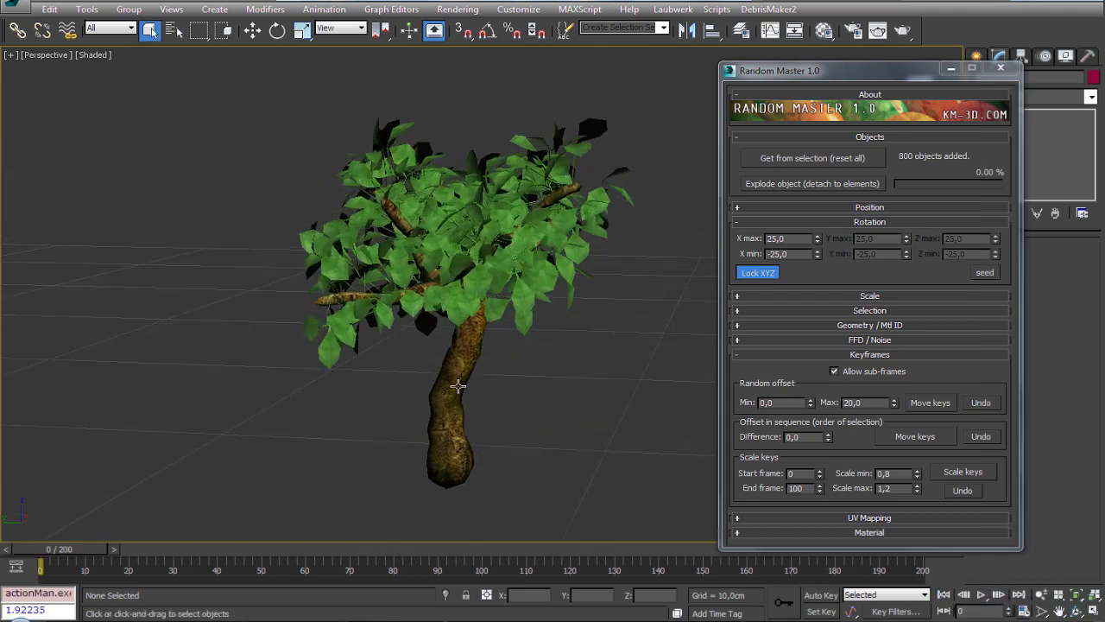
{"action": "left_click", "coordinate": [456, 383]}
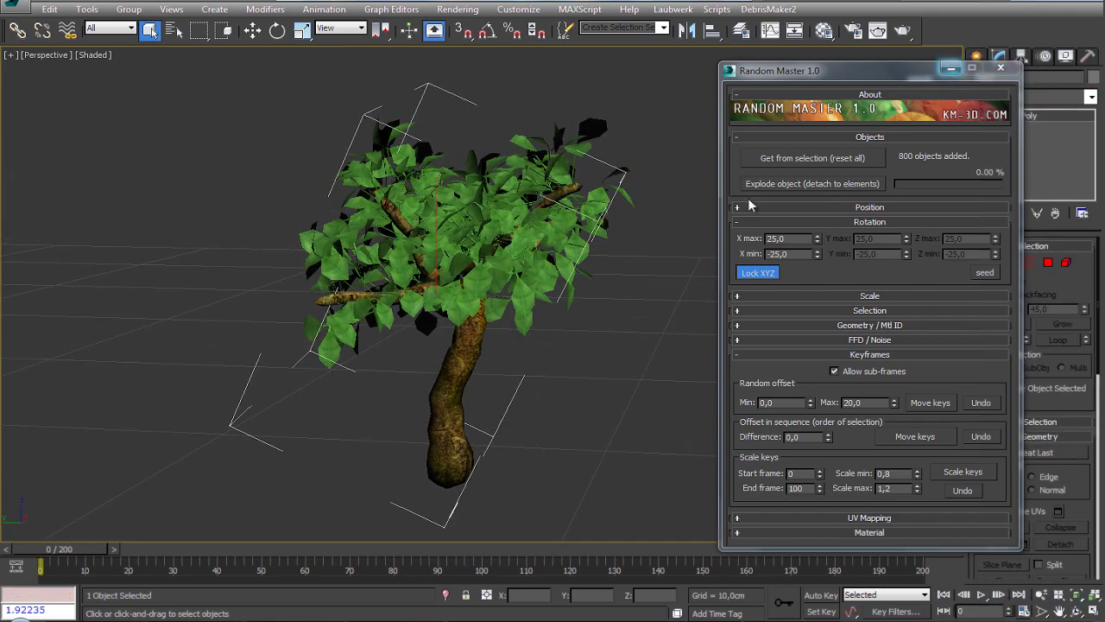
{"action": "left_click", "coordinate": [950, 69]}
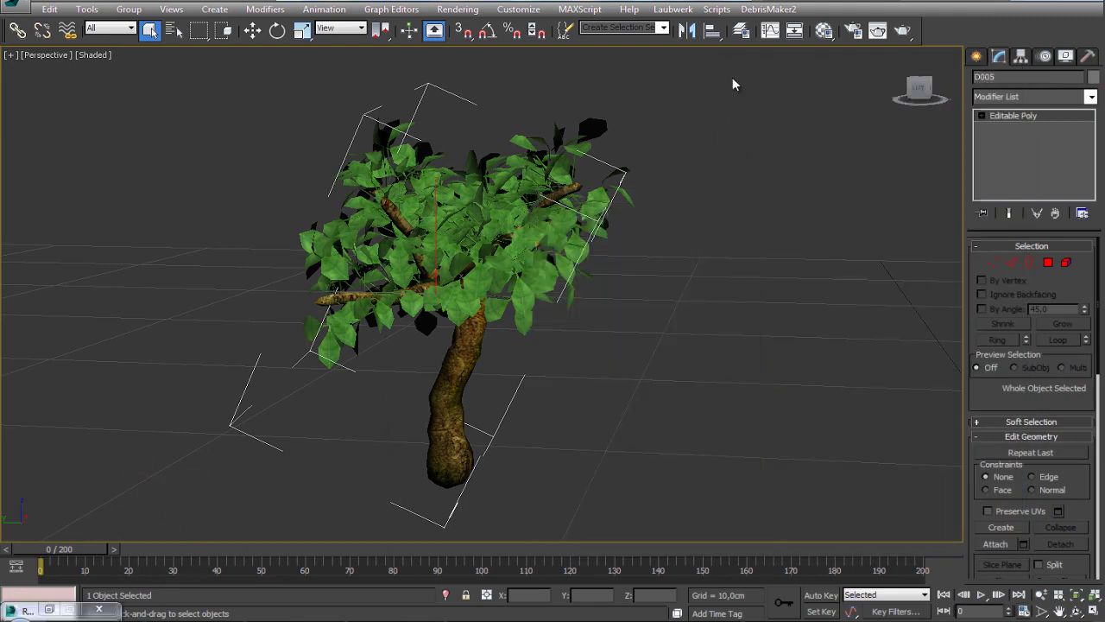
{"action": "left_click_drag", "start_coordinate": [716, 72], "coordinate": [190, 432]}
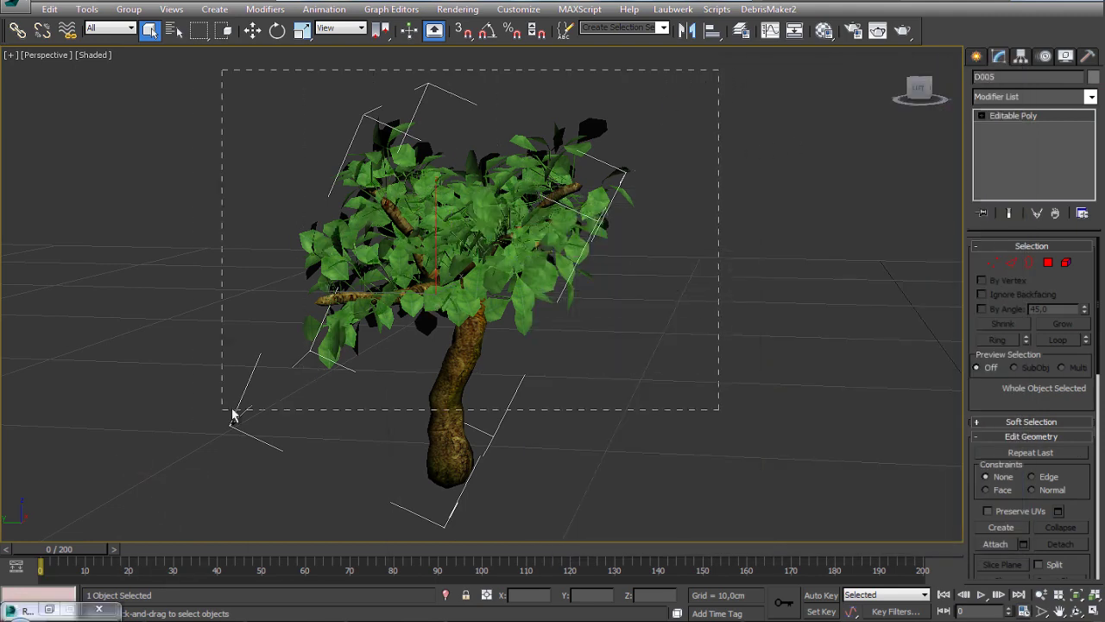
{"action": "left_click", "coordinate": [1090, 96]}
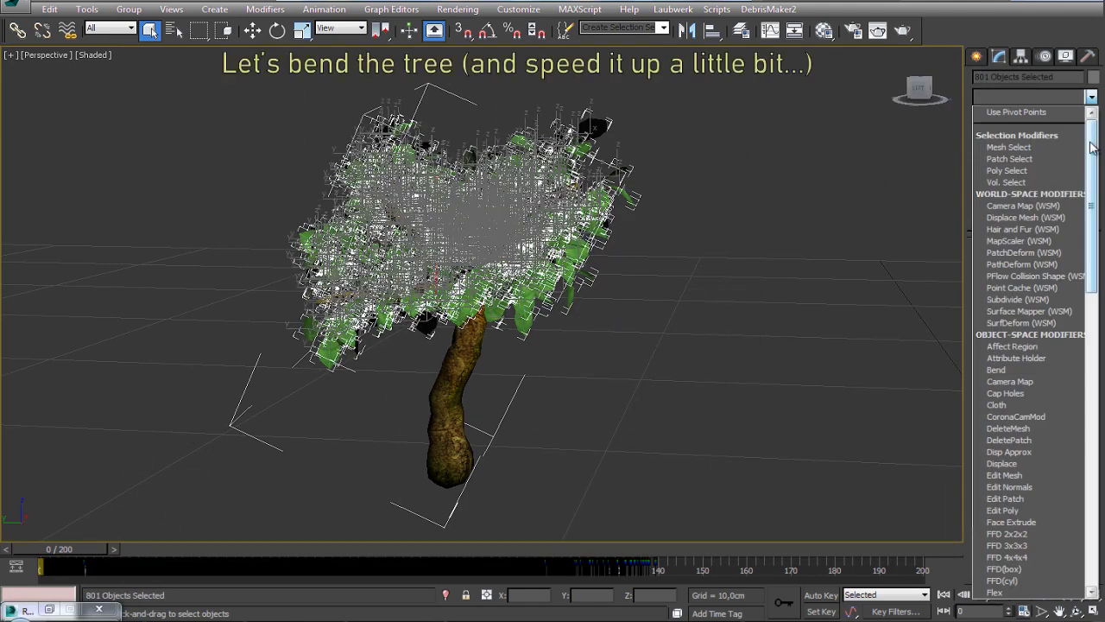
{"action": "scroll", "coordinate": [1028, 259], "scroll_direction": "down", "scroll_amount": 1}
{"action": "left_click", "coordinate": [1000, 323]}
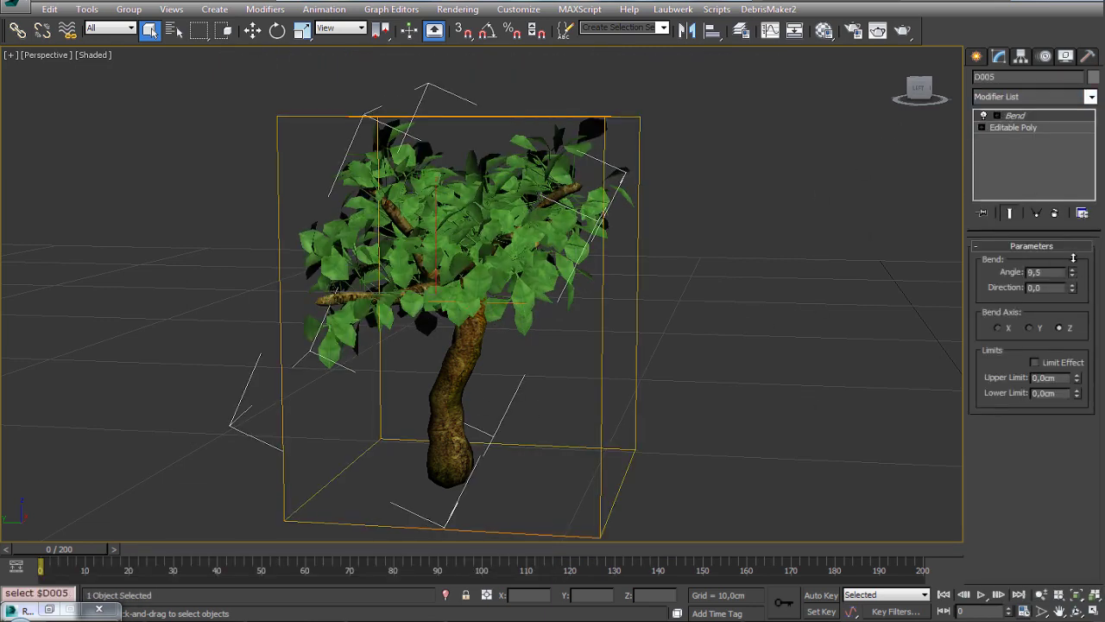
Set bend angle 17.5 and direction 90, moving the bend center down to the trunk base.
{"action": "left_click_drag", "start_coordinate": [1075, 268], "coordinate": [1048, 298]}
{"action": "key", "text": "Return"}
{"action": "left_click", "coordinate": [997, 115]}
{"action": "left_click", "coordinate": [1026, 138]}
{"action": "left_click_drag", "start_coordinate": [470, 233], "coordinate": [481, 476]}
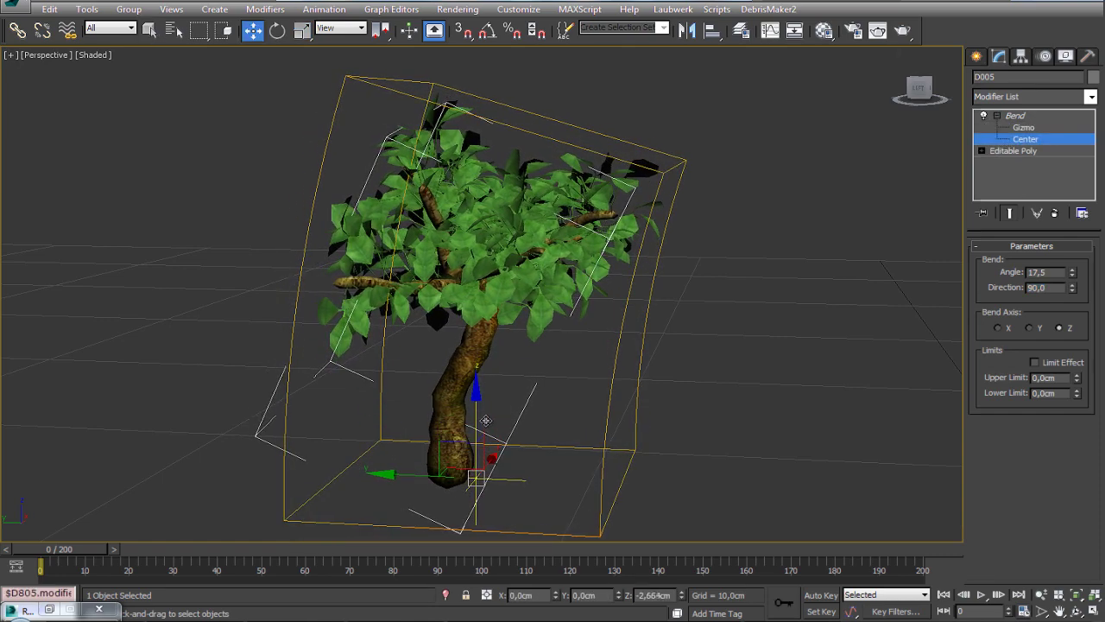
{"action": "left_click", "coordinate": [1032, 118]}
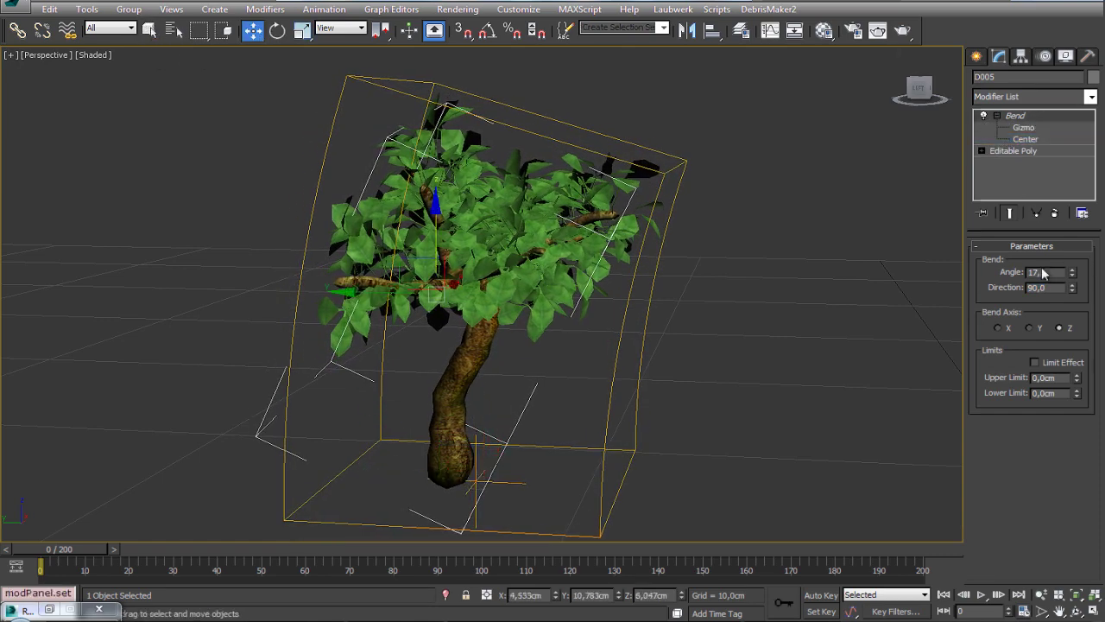
With Auto Key on, key a bend angle of 20 at frame 34, then stop recording.
{"action": "left_click", "coordinate": [821, 595]}
{"action": "left_click_drag", "start_coordinate": [60, 549], "coordinate": [201, 549]}
{"action": "left_click", "coordinate": [458, 375]}
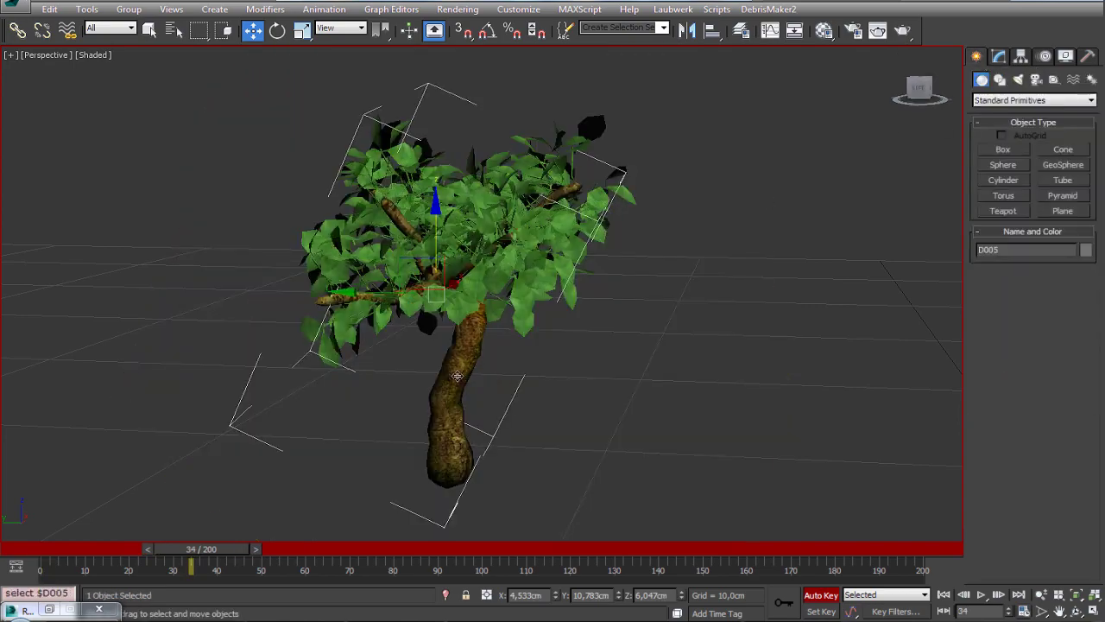
{"action": "left_click", "coordinate": [999, 55]}
{"action": "key", "text": "Return"}
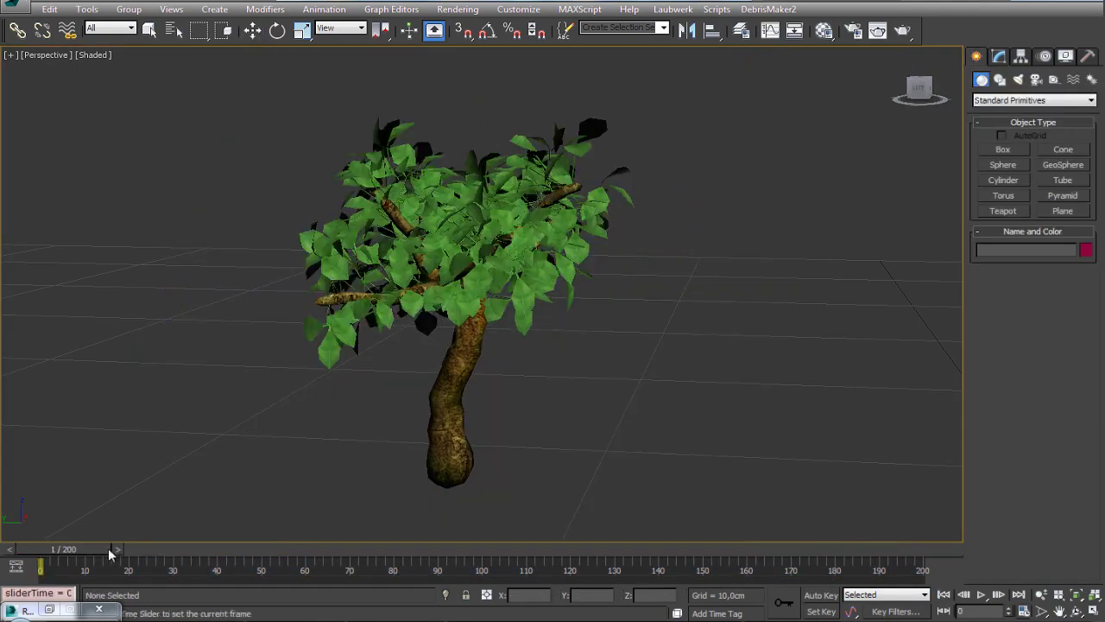
{"action": "left_click_drag", "start_coordinate": [108, 548], "coordinate": [271, 552]}
{"action": "left_click", "coordinate": [86, 9]}
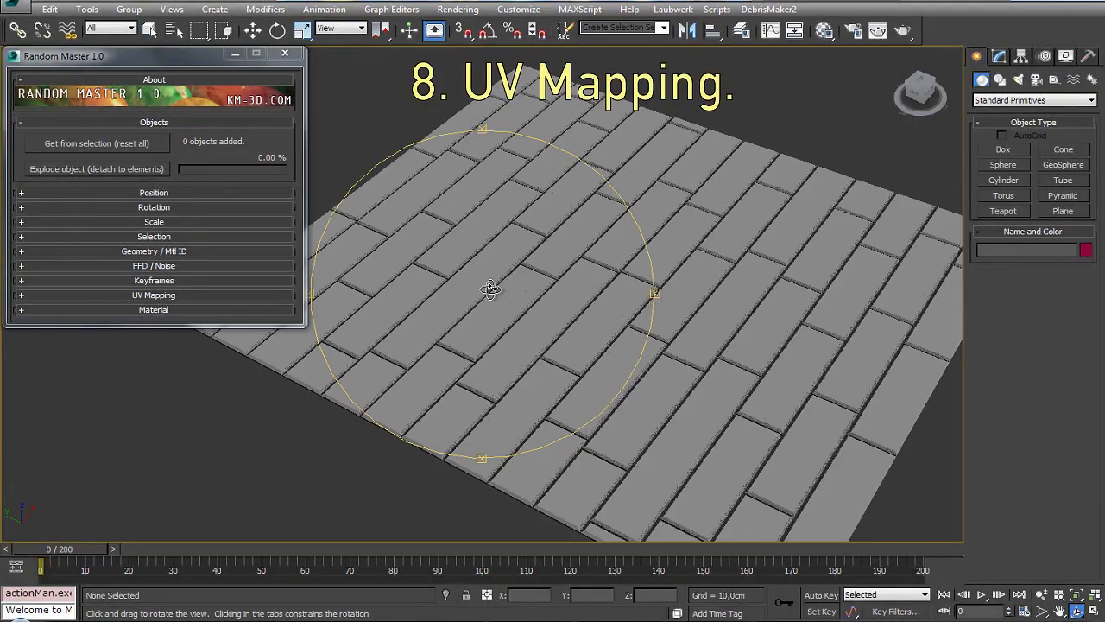
Select all planks, apply the asd.jpg wood material, and load the 66 planks into Random Master.
{"action": "key", "text": "Escape"}
{"action": "key", "text": "ctrl+a"}
{"action": "key", "text": "m"}
{"action": "left_click", "coordinate": [783, 110]}
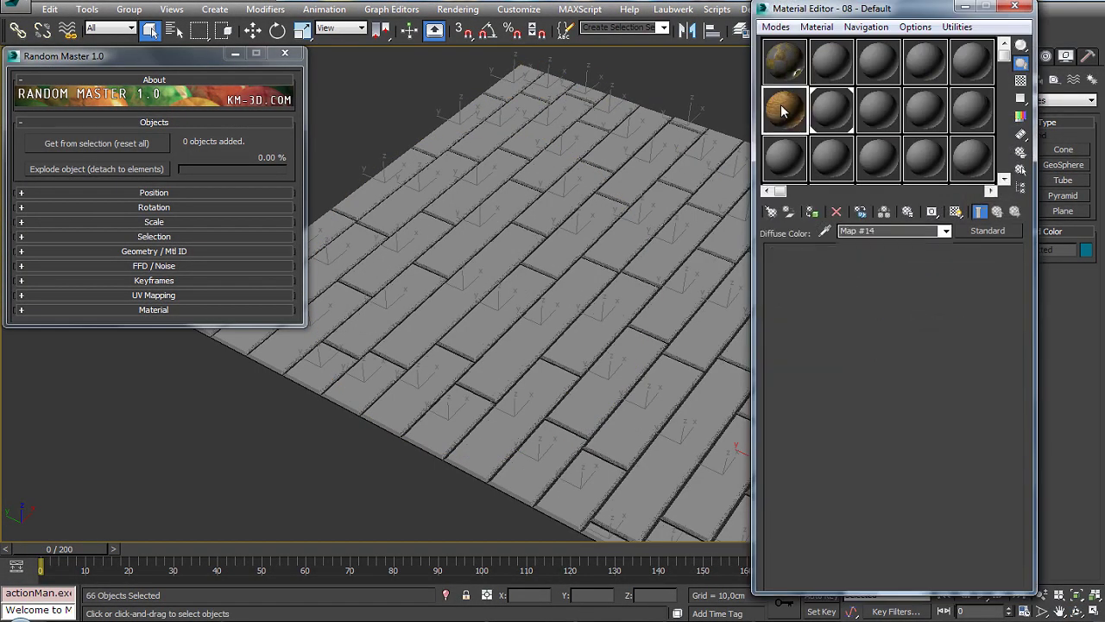
{"action": "left_click", "coordinate": [811, 211]}
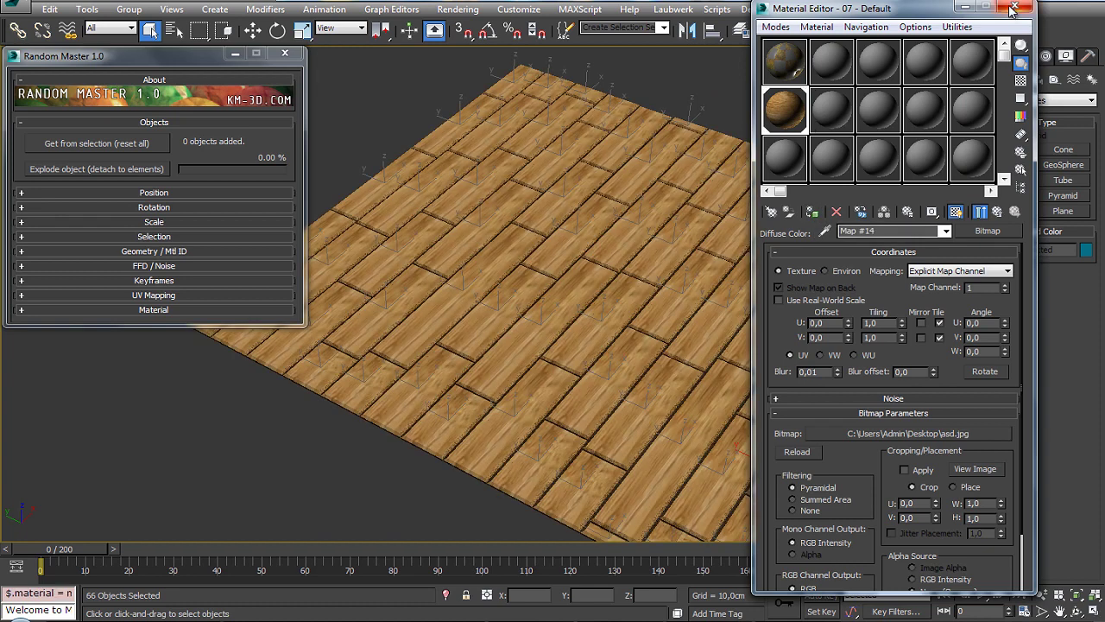
{"action": "left_click", "coordinate": [1013, 7]}
{"action": "left_click", "coordinate": [152, 147]}
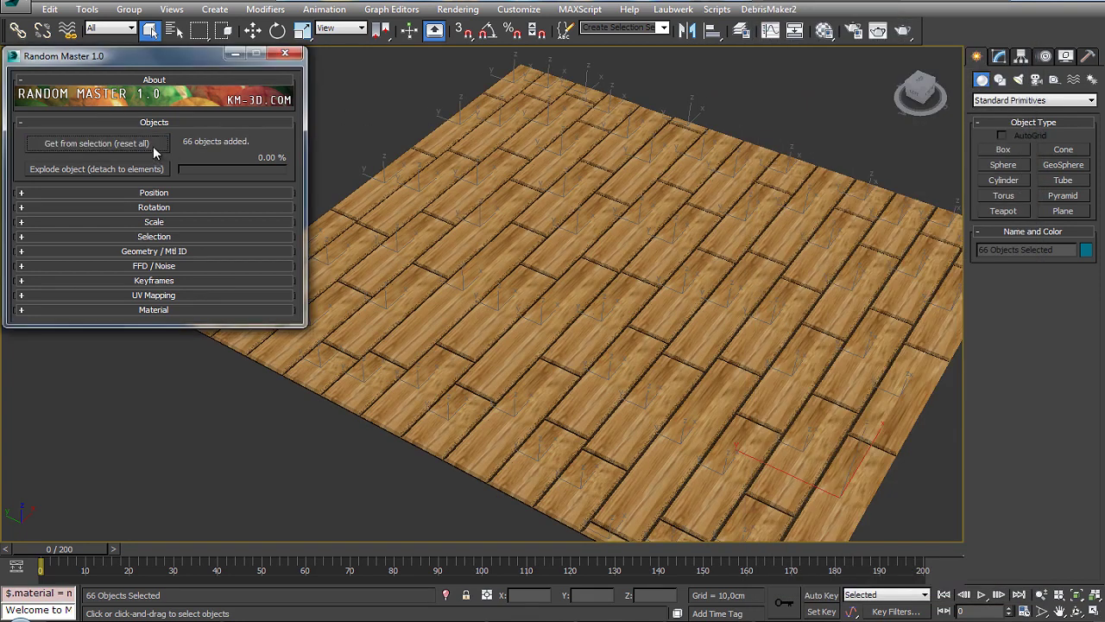
{"action": "left_click", "coordinate": [176, 297]}
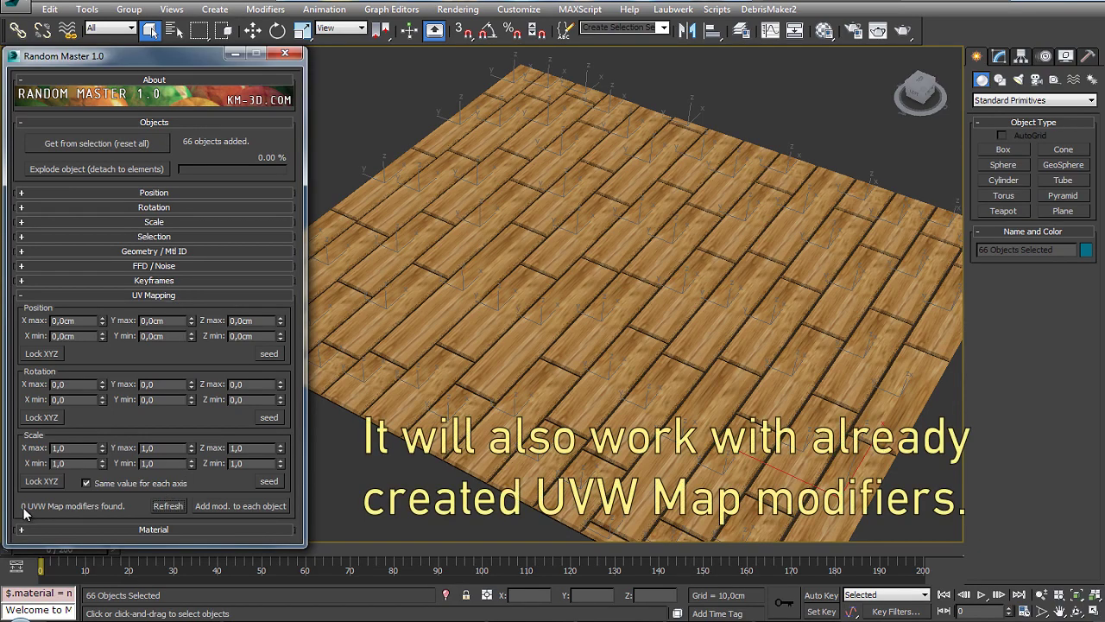
Add a Planar UVW Map modifier to every plank.
{"action": "left_click", "coordinate": [219, 508]}
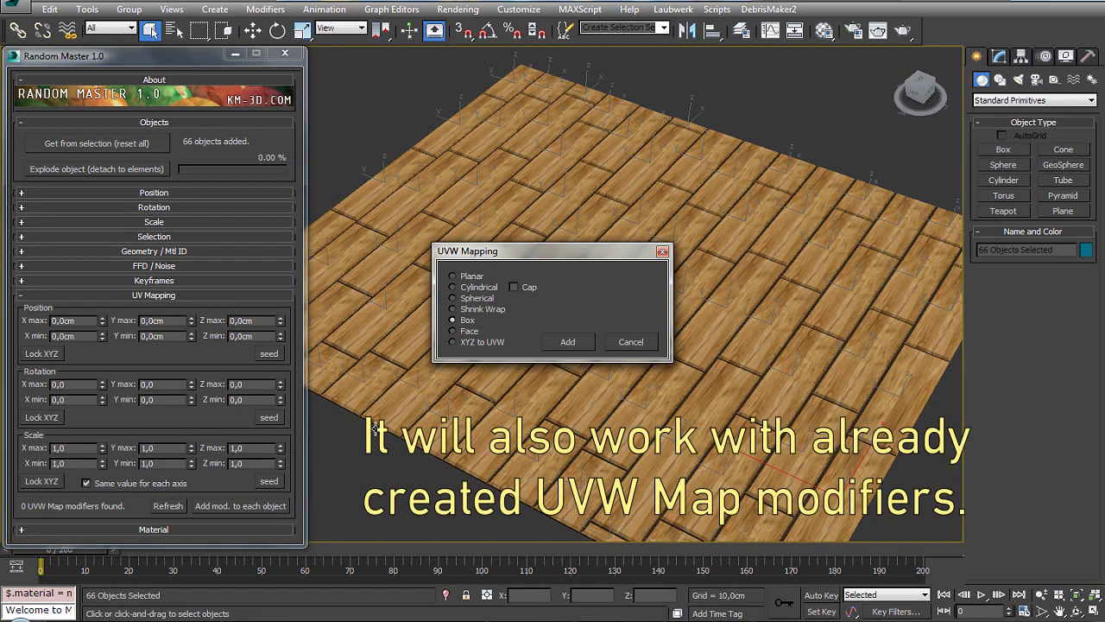
{"action": "left_click", "coordinate": [551, 344]}
{"action": "left_click", "coordinate": [593, 355]}
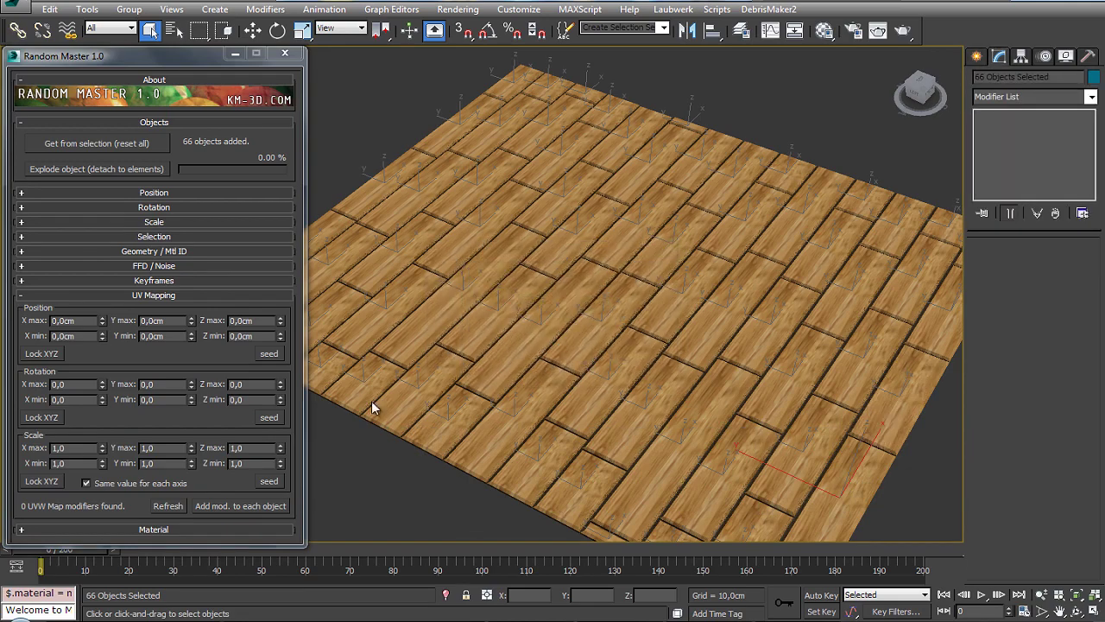
{"action": "left_click", "coordinate": [169, 506]}
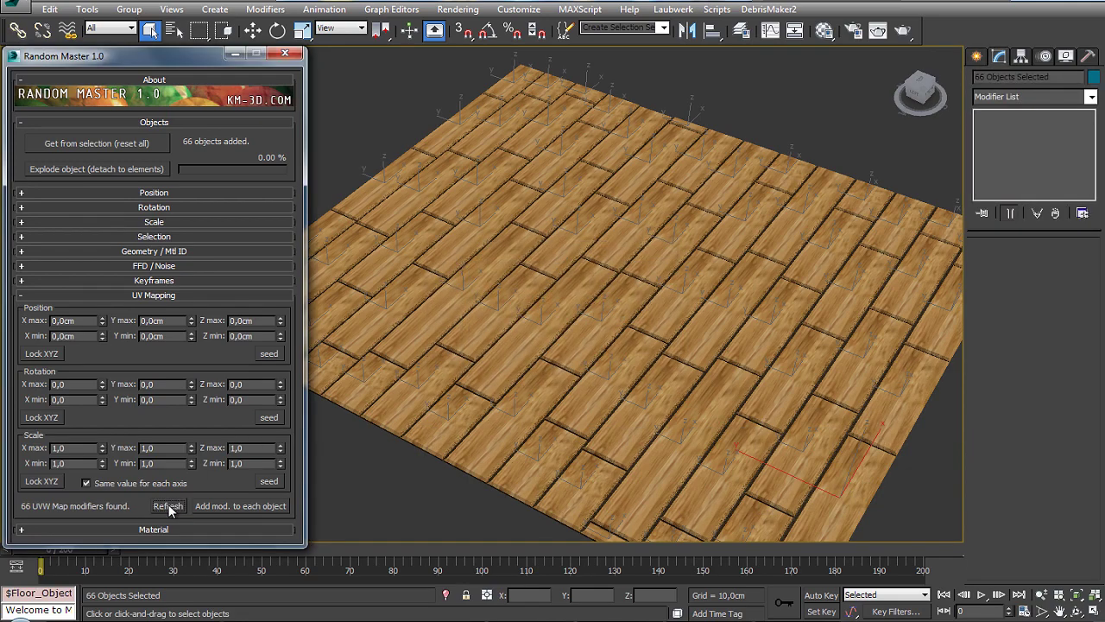
{"action": "left_click", "coordinate": [410, 465]}
{"action": "middle_click_drag", "start_coordinate": [530, 382], "coordinate": [528, 357], "text": "alt"}
{"action": "key", "text": "Escape"}
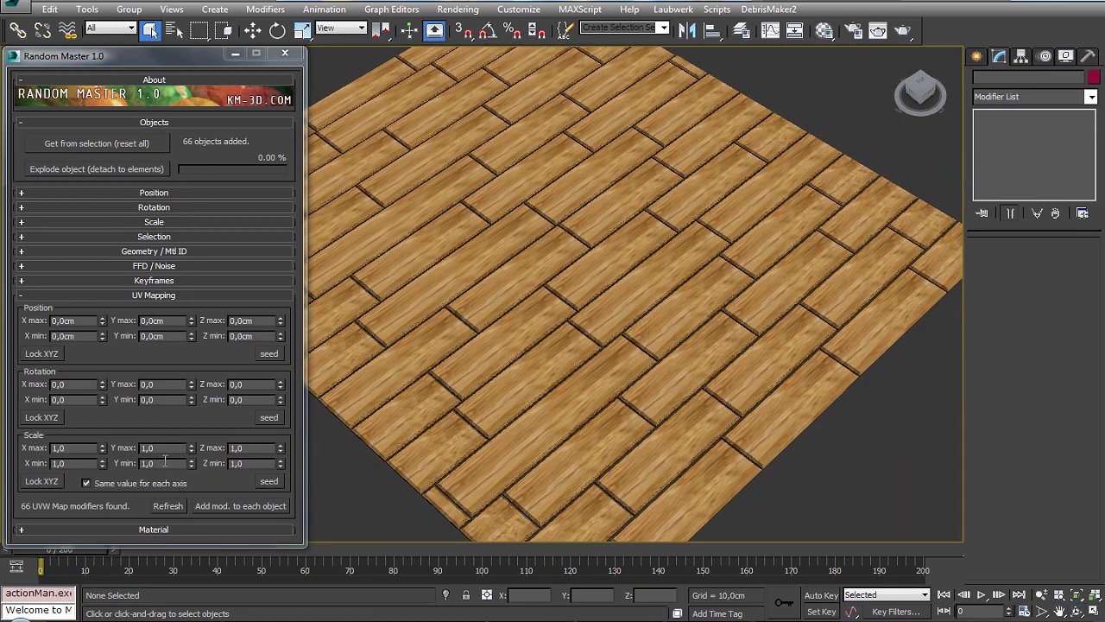
Set the random texture scale ranges, with Y from 4,6 to 6,9 and X at 1,4.
{"action": "mouse_move", "coordinate": [191, 447]}
{"action": "left_mouse_down"}
{"action": "mouse_move", "coordinate": [199, 464]}
{"action": "mouse_move", "coordinate": [125, 451]}
{"action": "left_mouse_up"}
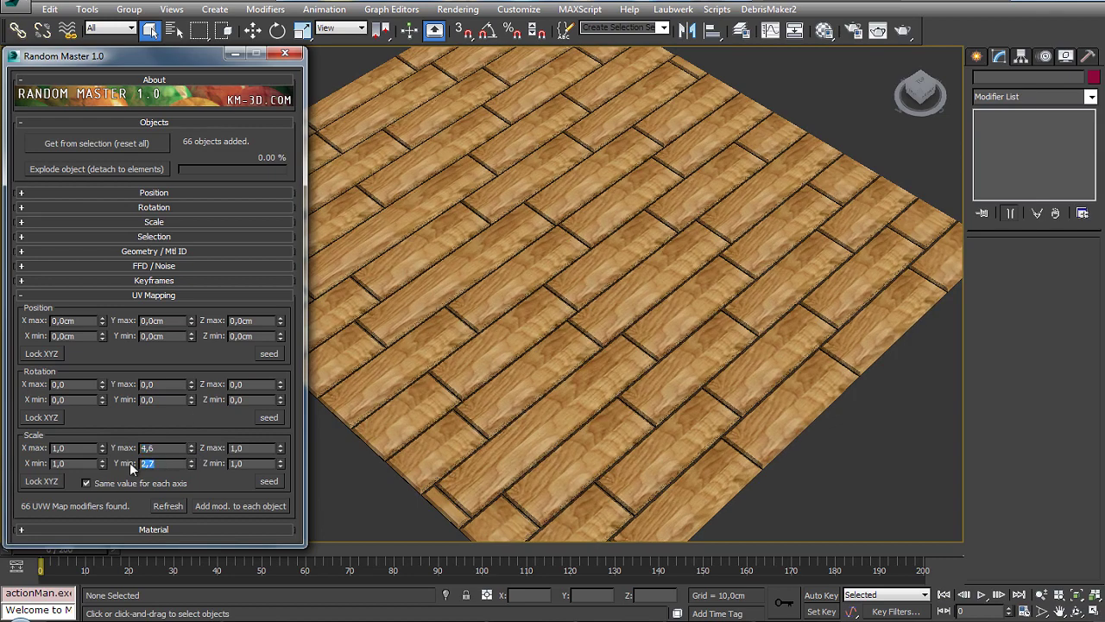
{"action": "type", "text": "4,6"}
{"action": "key", "text": "Return"}
{"action": "left_click_drag", "start_coordinate": [191, 464], "coordinate": [189, 444]}
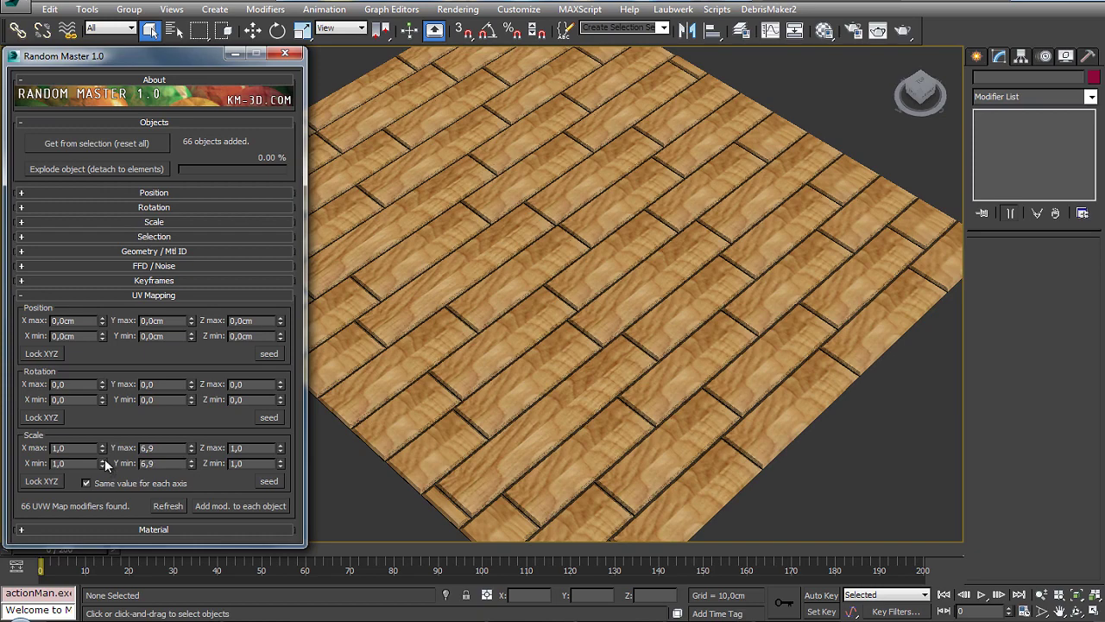
{"action": "left_click_drag", "start_coordinate": [102, 464], "coordinate": [106, 455]}
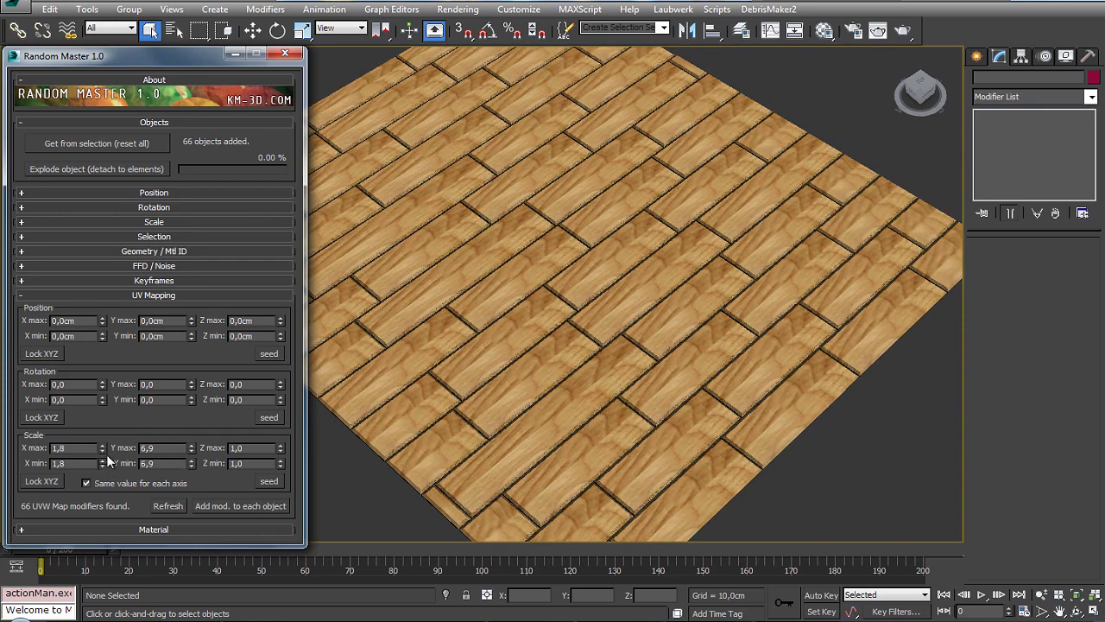
{"action": "left_click", "coordinate": [102, 450]}
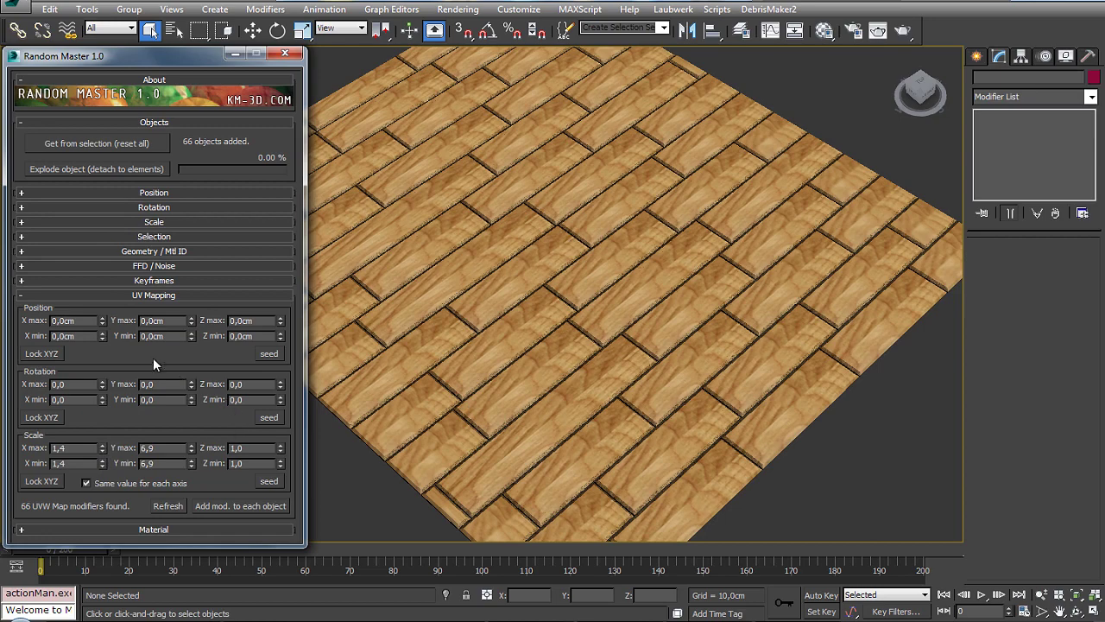
{"action": "left_click_drag", "start_coordinate": [218, 55], "coordinate": [231, 52]}
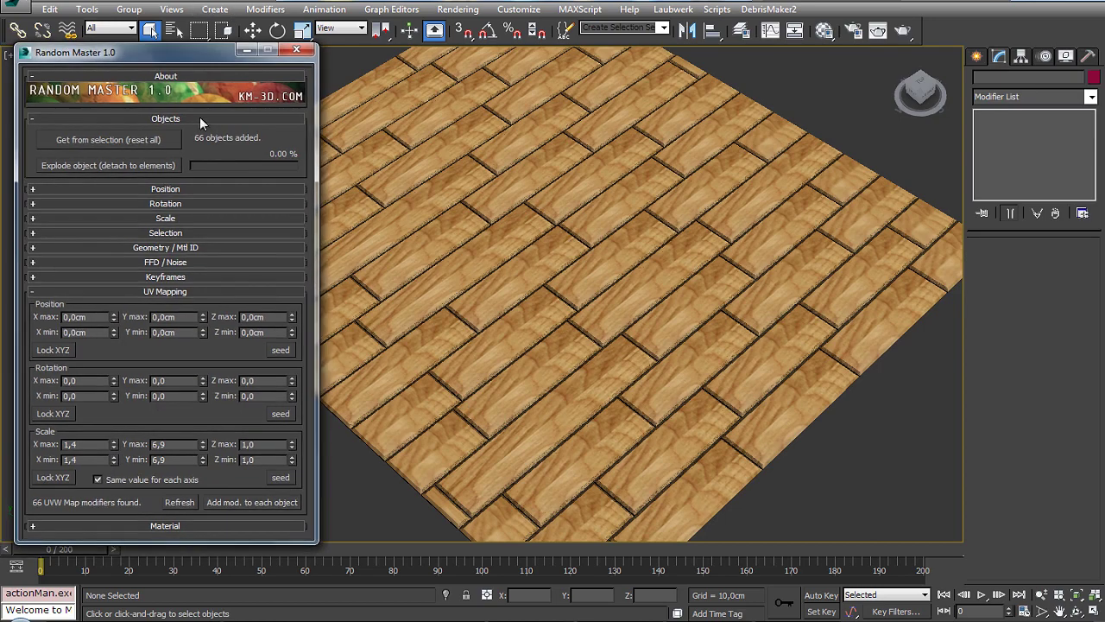
Randomize texture position on locked XYZ down to -17,3 cm and set a rotation maximum.
{"action": "left_click_drag", "start_coordinate": [114, 318], "coordinate": [121, 238]}
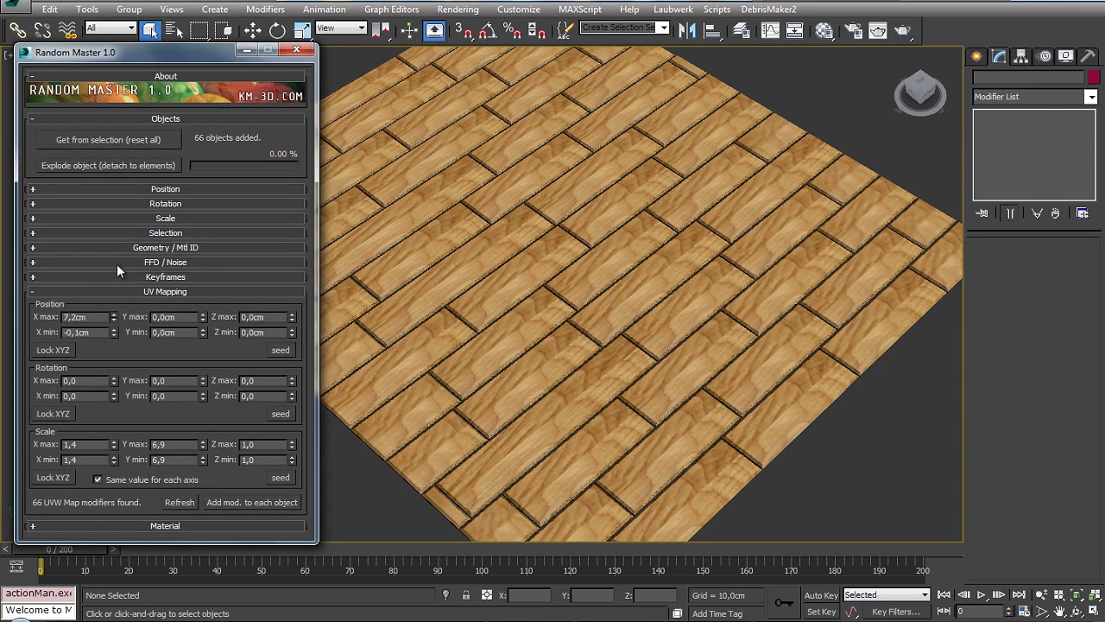
{"action": "mouse_move", "coordinate": [203, 317]}
{"action": "left_mouse_down"}
{"action": "mouse_move", "coordinate": [196, 221]}
{"action": "mouse_move", "coordinate": [214, 353]}
{"action": "mouse_move", "coordinate": [210, 293]}
{"action": "mouse_move", "coordinate": [208, 337]}
{"action": "left_mouse_up"}
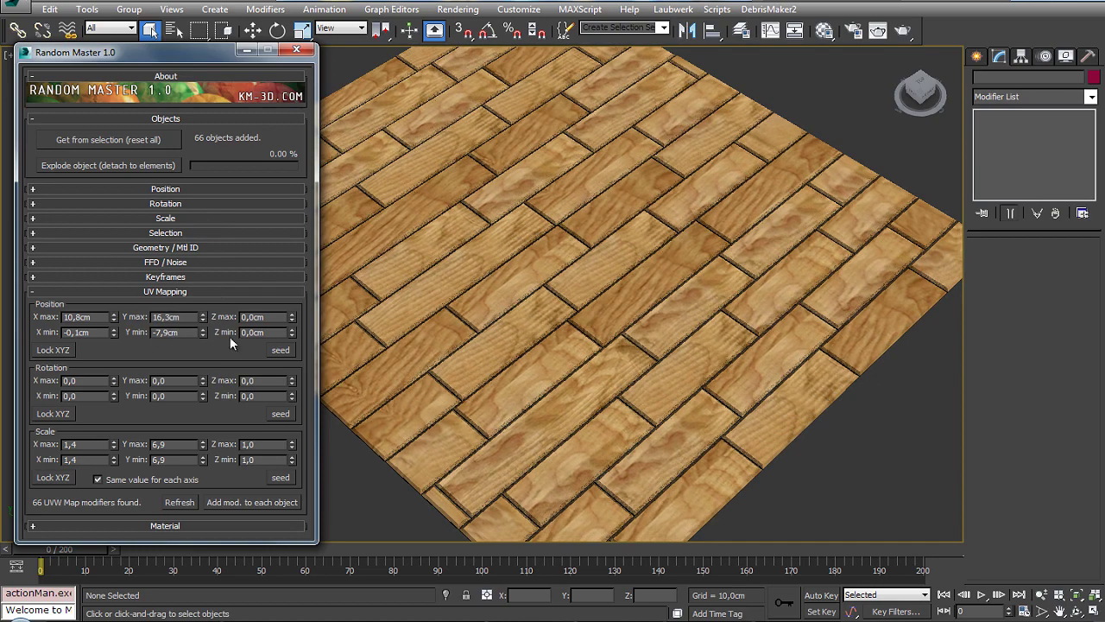
{"action": "left_click", "coordinate": [69, 350]}
{"action": "left_click_drag", "start_coordinate": [112, 334], "coordinate": [142, 480]}
{"action": "mouse_move", "coordinate": [291, 380]}
{"action": "left_mouse_down"}
{"action": "mouse_move", "coordinate": [296, 280]}
{"action": "mouse_move", "coordinate": [283, 375]}
{"action": "left_mouse_up"}
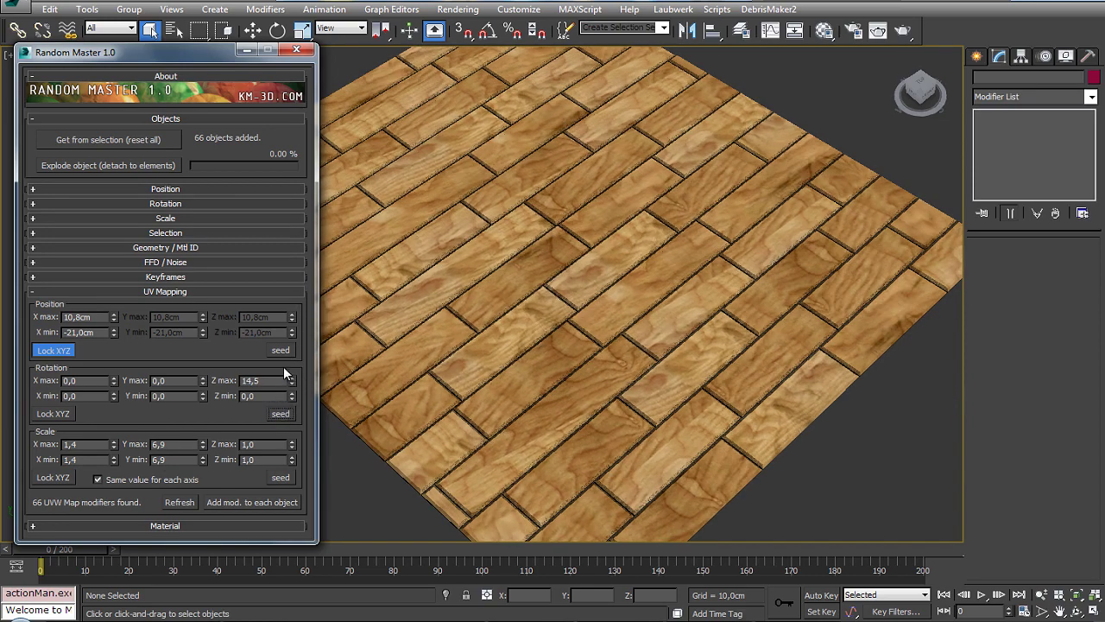
{"action": "left_click", "coordinate": [281, 350]}
Lower the minimum random texture rotation and re-roll the plank rotations.
{"action": "mouse_move", "coordinate": [292, 396]}
{"action": "left_mouse_down"}
{"action": "mouse_move", "coordinate": [284, 573]}
{"action": "mouse_move", "coordinate": [264, 400]}
{"action": "mouse_move", "coordinate": [281, 369]}
{"action": "mouse_move", "coordinate": [313, 119]}
{"action": "mouse_move", "coordinate": [368, 355]}
{"action": "left_mouse_up"}
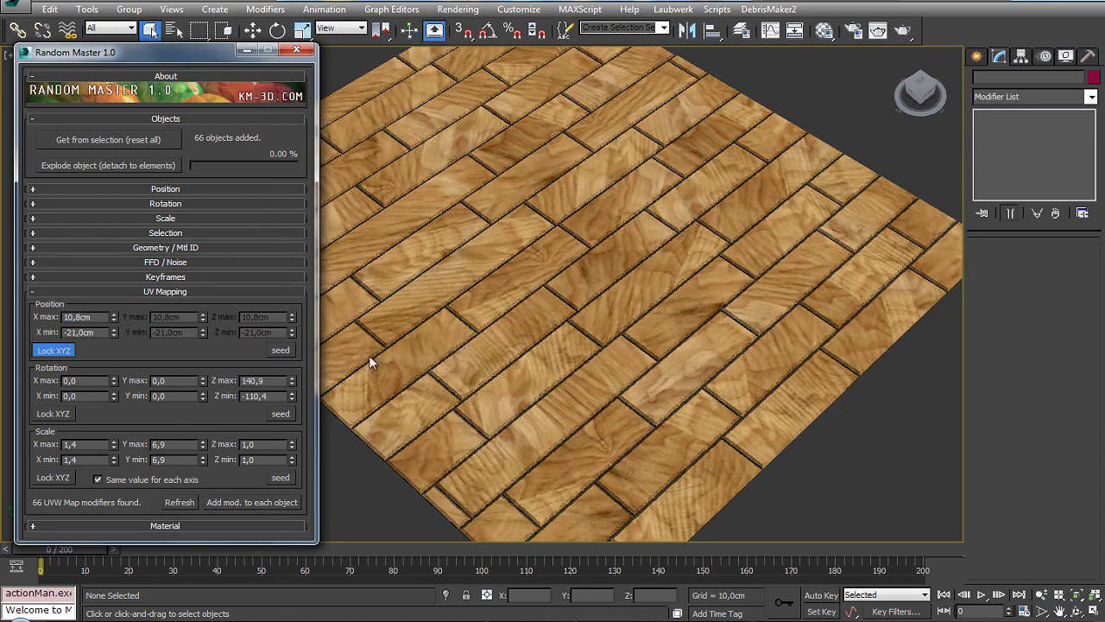
{"action": "left_click", "coordinate": [281, 413]}
{"action": "left_click", "coordinate": [281, 414]}
{"action": "left_click", "coordinate": [281, 414]}
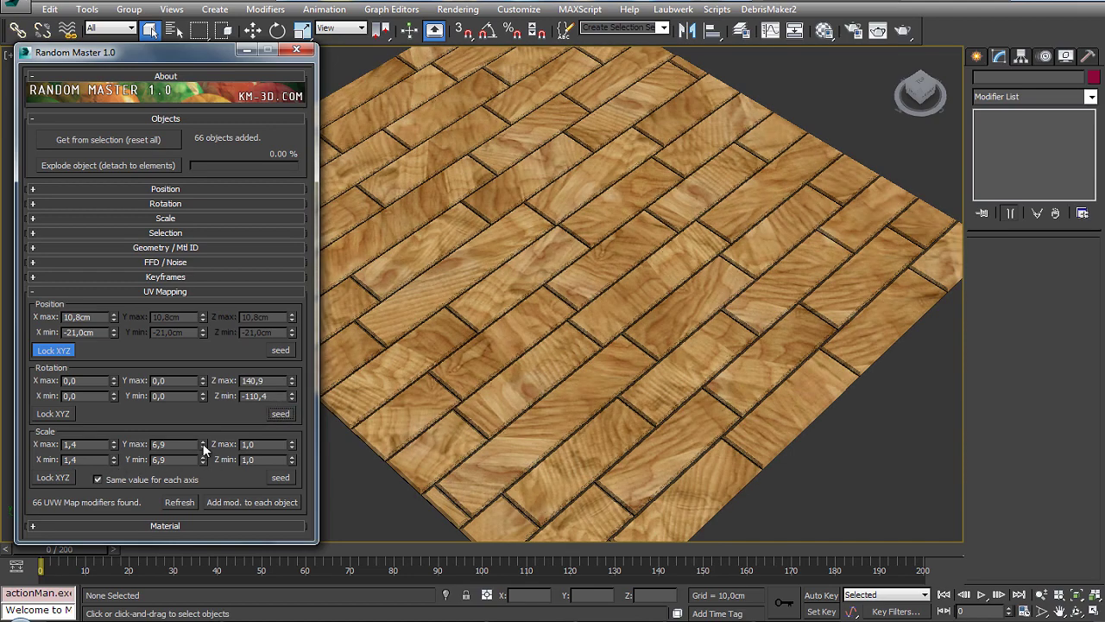
Set random texture scale to X 0,6–2,0 and Y 3,7–7,1, then re-roll it.
{"action": "left_click", "coordinate": [113, 448]}
{"action": "left_click", "coordinate": [113, 448]}
{"action": "left_click_drag", "start_coordinate": [202, 447], "coordinate": [202, 428]}
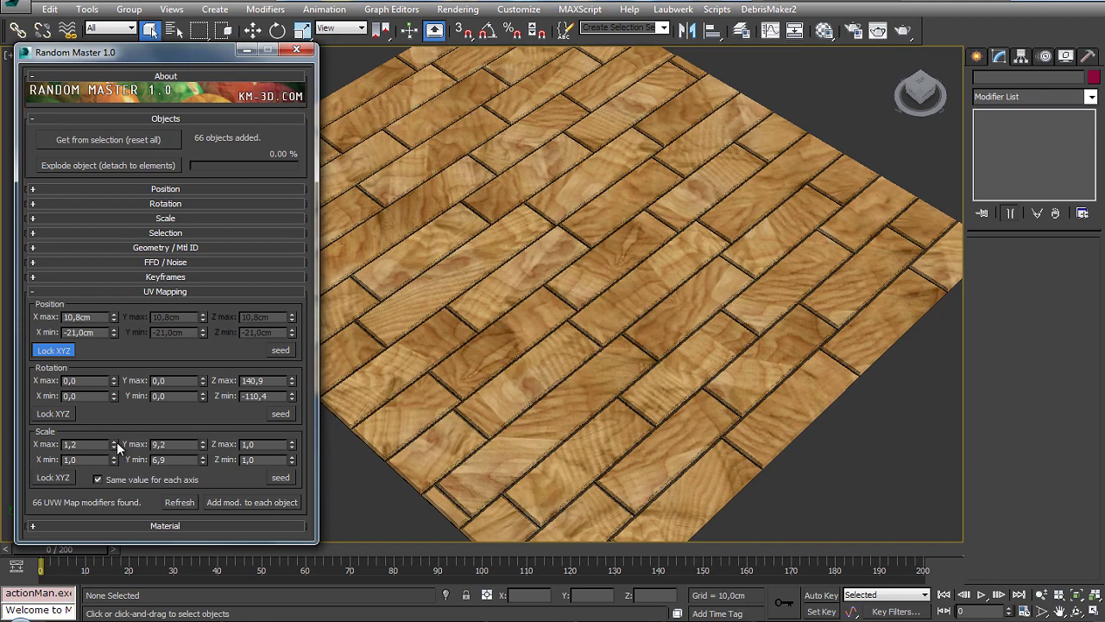
{"action": "left_click_drag", "start_coordinate": [114, 444], "coordinate": [114, 436]}
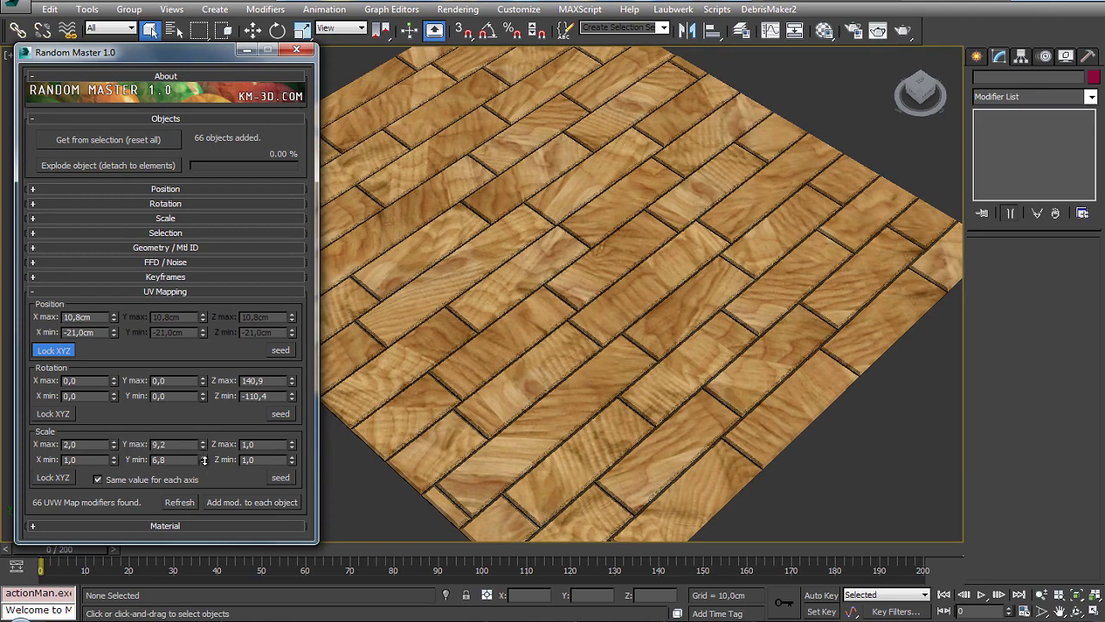
{"action": "left_click_drag", "start_coordinate": [204, 459], "coordinate": [204, 475]}
{"action": "left_click_drag", "start_coordinate": [113, 459], "coordinate": [115, 466]}
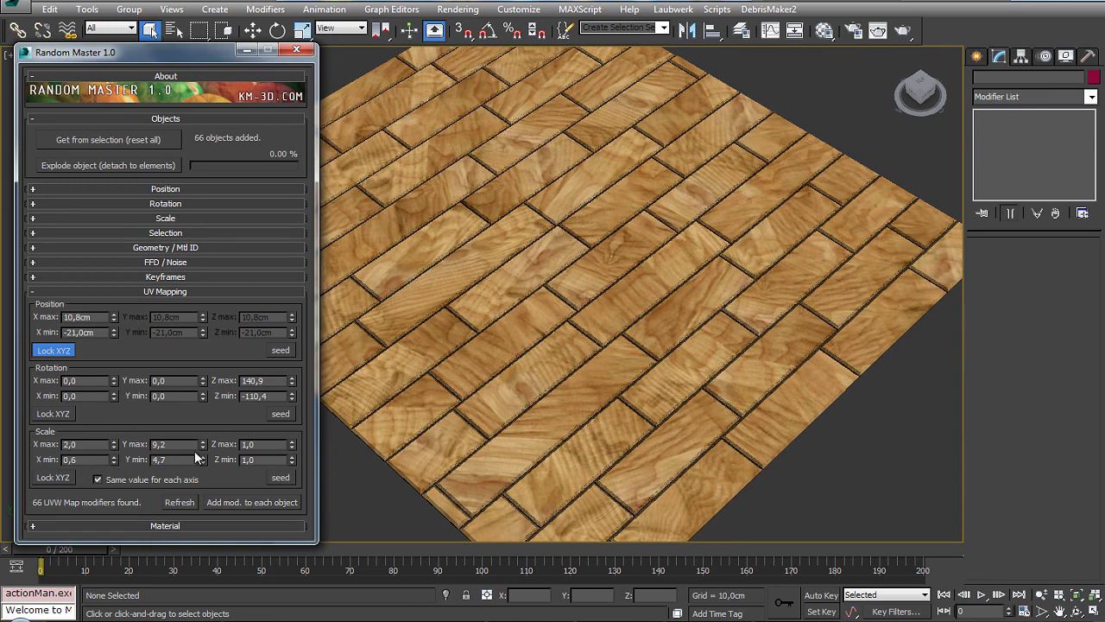
{"action": "left_click_drag", "start_coordinate": [203, 444], "coordinate": [203, 466]}
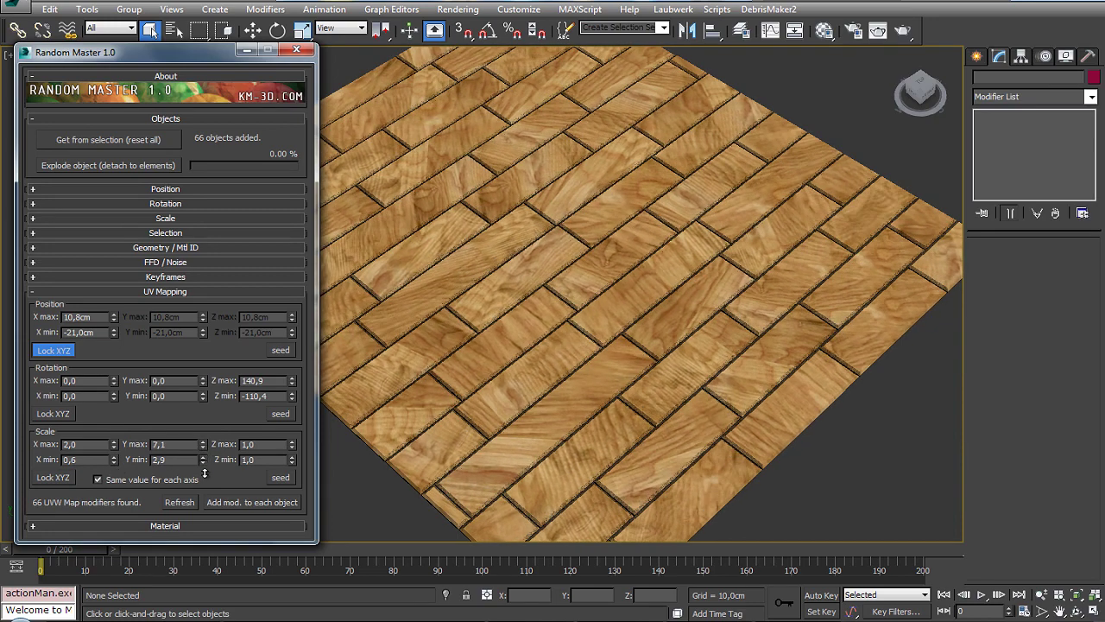
{"action": "left_click", "coordinate": [278, 479]}
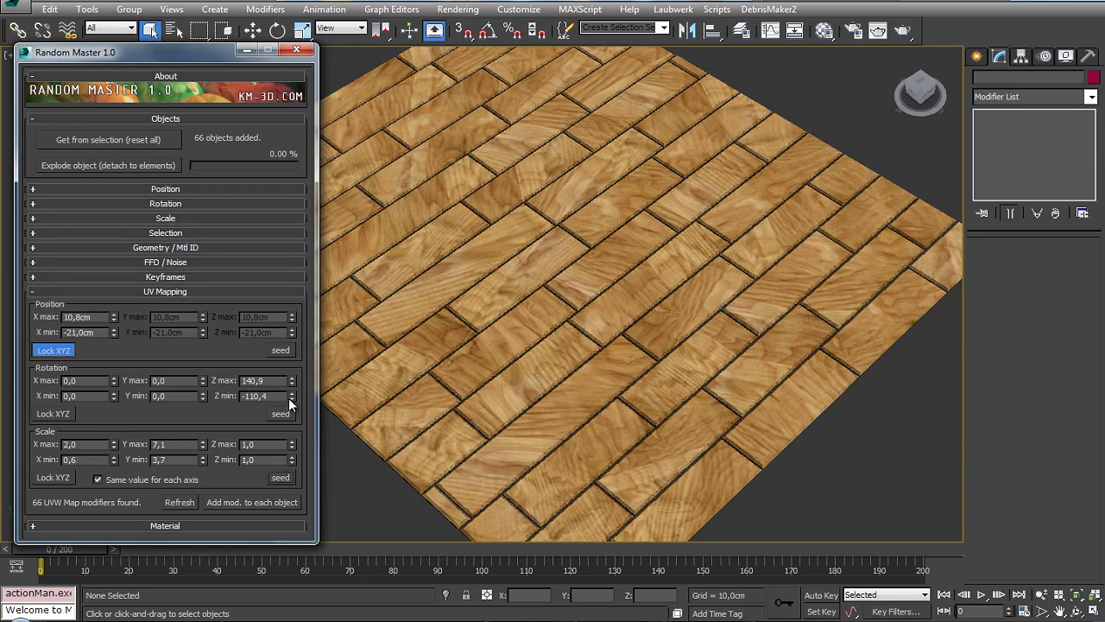
Widen texture rotation to -172,3–180 and raise the position X maximum to 58,4 cm.
{"action": "left_click_drag", "start_coordinate": [291, 399], "coordinate": [279, 564]}
{"action": "left_click_drag", "start_coordinate": [293, 395], "coordinate": [305, 503]}
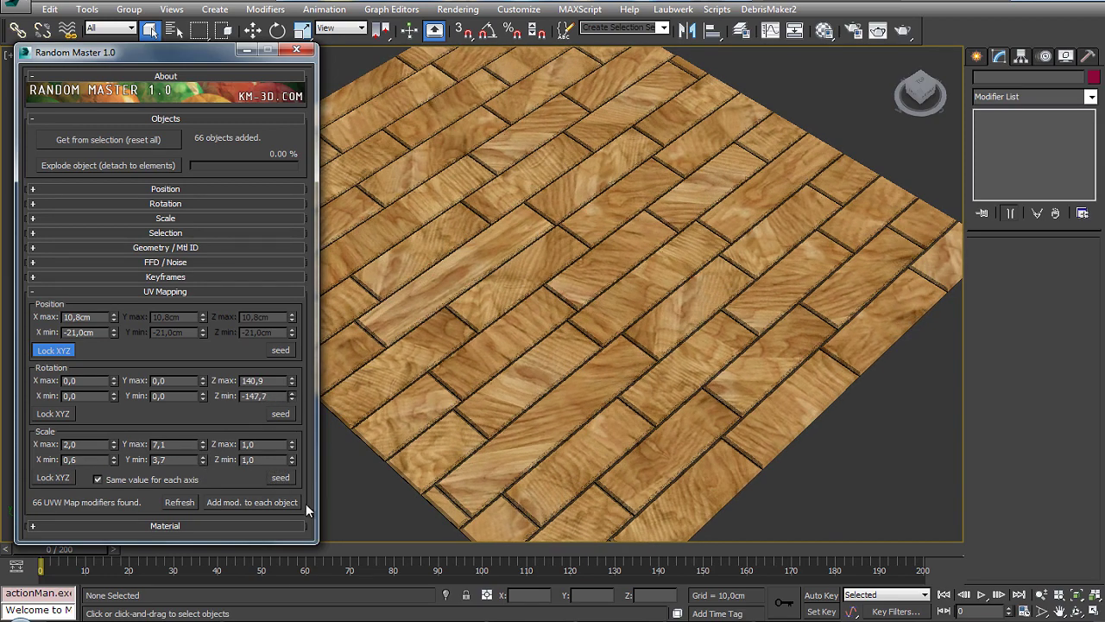
{"action": "left_click_drag", "start_coordinate": [293, 395], "coordinate": [303, 440]}
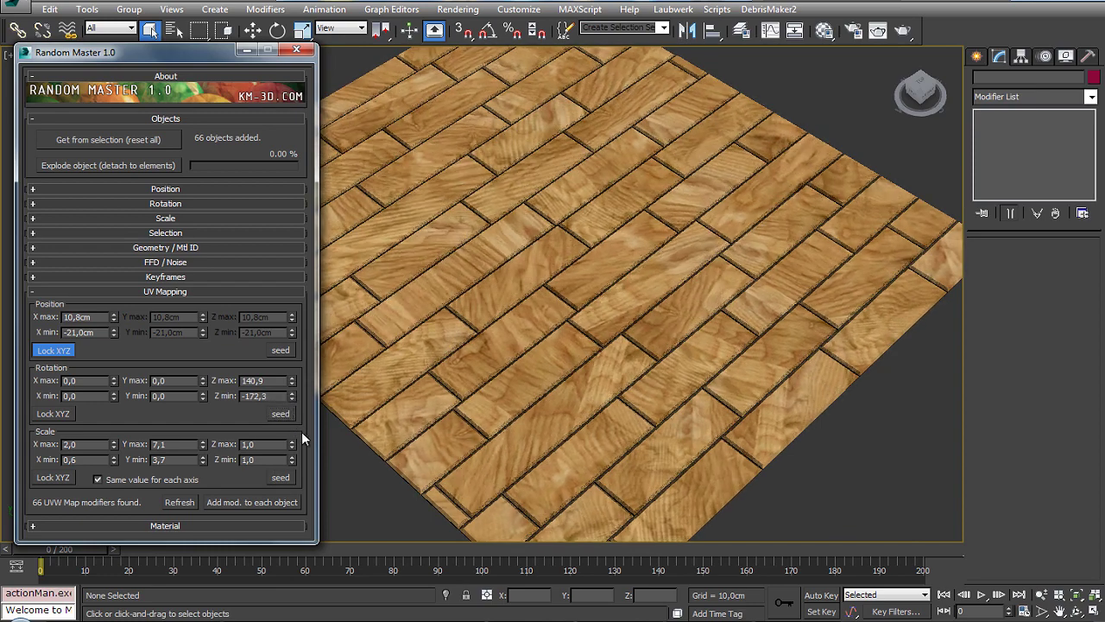
{"action": "left_click_drag", "start_coordinate": [291, 382], "coordinate": [247, 525]}
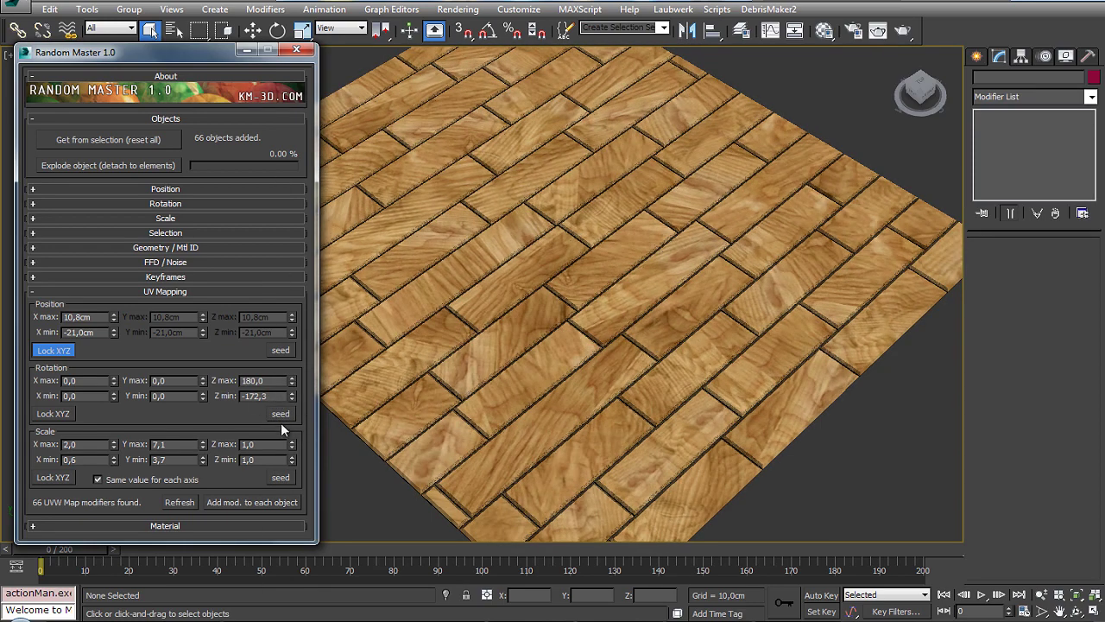
{"action": "mouse_move", "coordinate": [530, 328]}
{"action": "middle_mouse_down", "text": "alt"}
{"action": "mouse_move", "coordinate": [553, 289]}
{"action": "mouse_move", "coordinate": [535, 378]}
{"action": "mouse_move", "coordinate": [547, 389]}
{"action": "mouse_move", "coordinate": [563, 368]}
{"action": "middle_mouse_up", "text": "alt"}
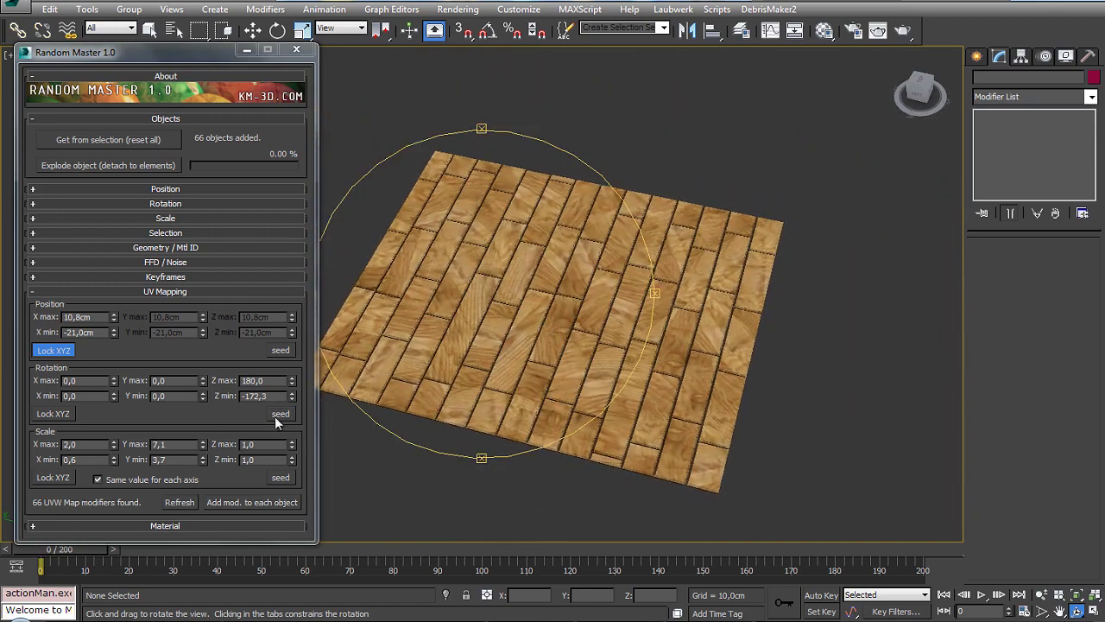
{"action": "left_click", "coordinate": [281, 415]}
{"action": "left_click_drag", "start_coordinate": [113, 317], "coordinate": [113, 268]}
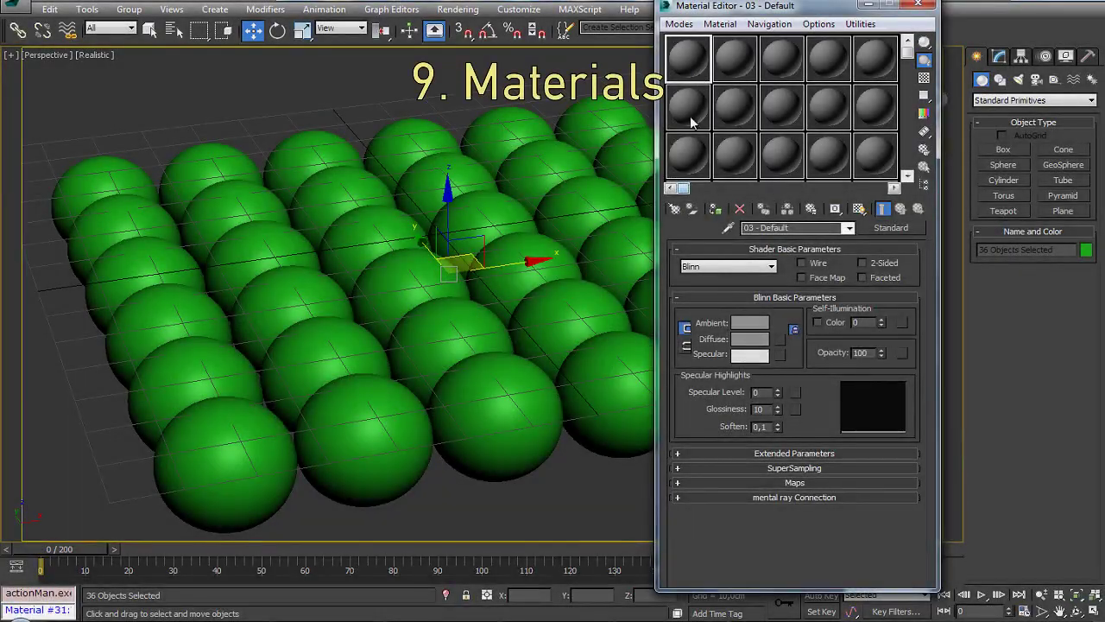
Change the material slot to a VRayMtl.
{"action": "left_click", "coordinate": [890, 227]}
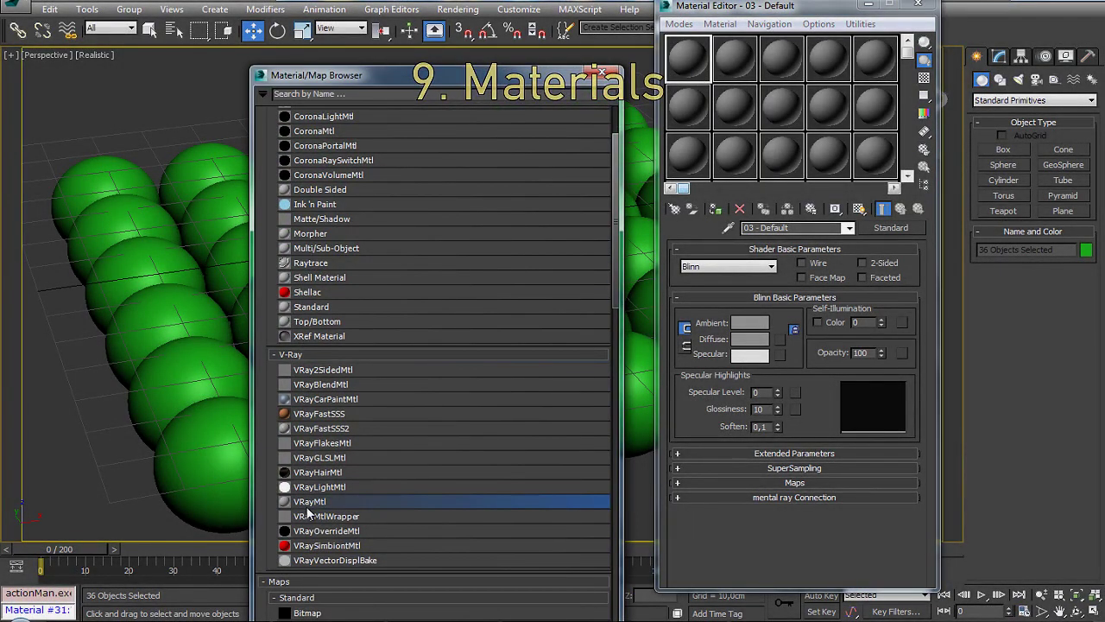
{"action": "double_click", "coordinate": [310, 502]}
{"action": "left_click", "coordinate": [611, 72]}
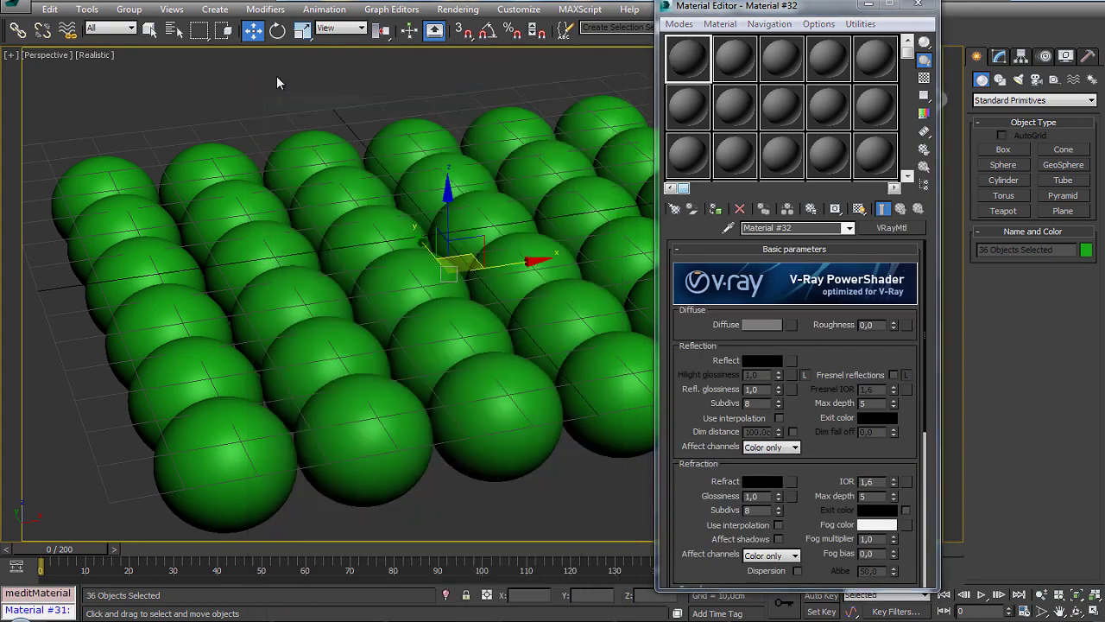
{"action": "left_click", "coordinate": [152, 31]}
Load txt.jpg as a Bitmap diffuse map with blur 0,01.
{"action": "left_click", "coordinate": [791, 324]}
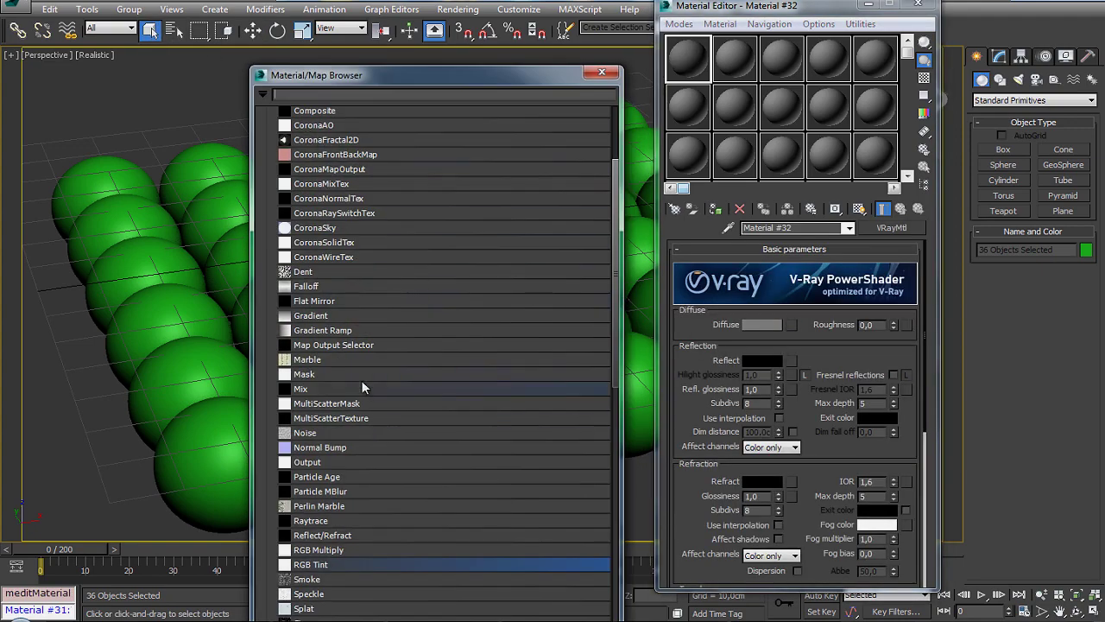
{"action": "left_click", "coordinate": [366, 377]}
{"action": "scroll", "coordinate": [380, 378], "scroll_direction": "up", "scroll_amount": 3}
{"action": "double_click", "coordinate": [309, 146]}
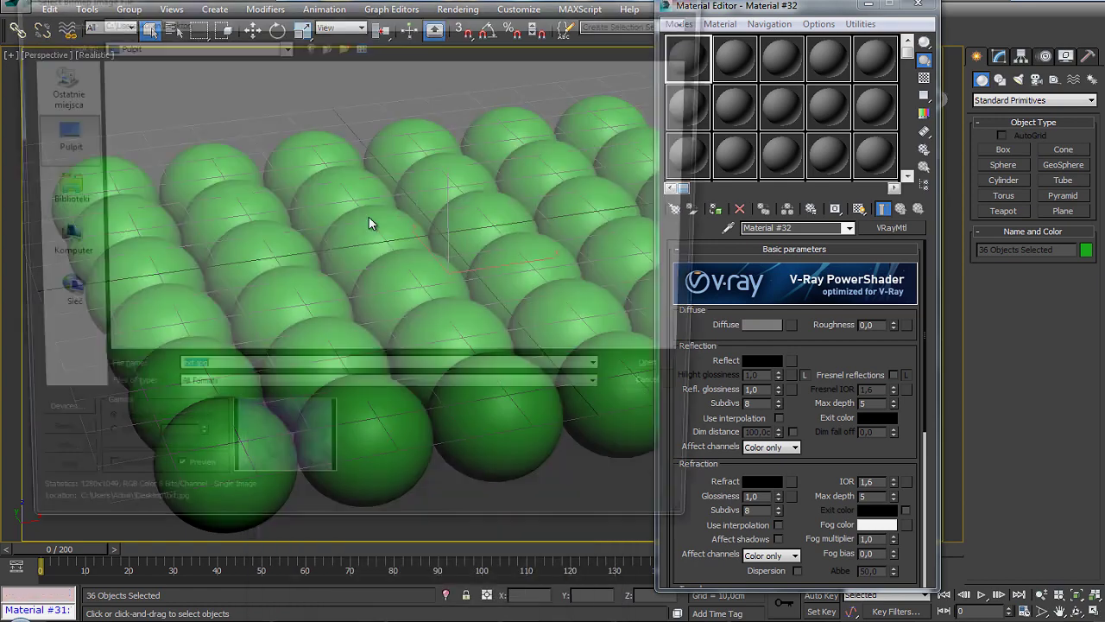
{"action": "left_click", "coordinate": [215, 112]}
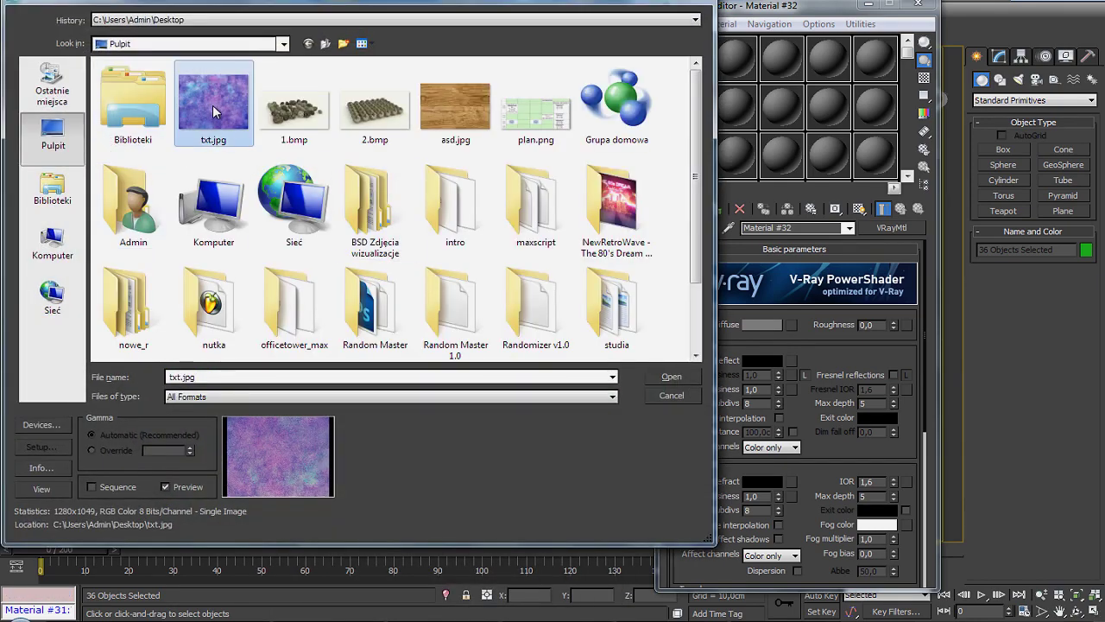
{"action": "double_click", "coordinate": [216, 110]}
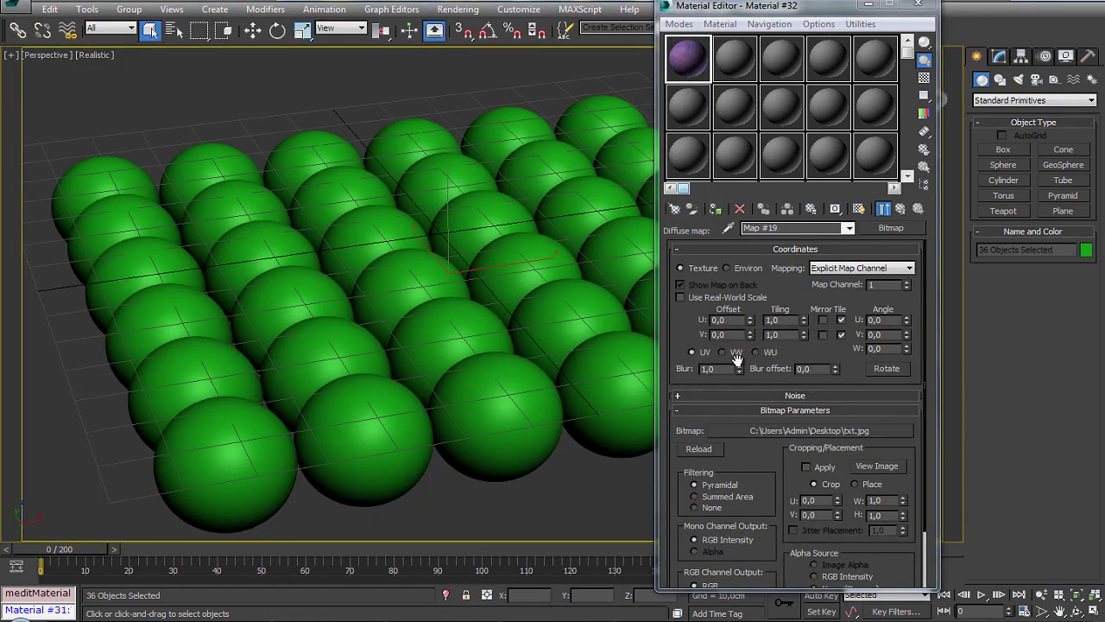
{"action": "type", "text": "0,01"}
Return to the parent material, show the preview background, and render the spheres.
{"action": "left_click", "coordinate": [923, 78]}
{"action": "left_click", "coordinate": [850, 228]}
{"action": "left_click", "coordinate": [794, 249]}
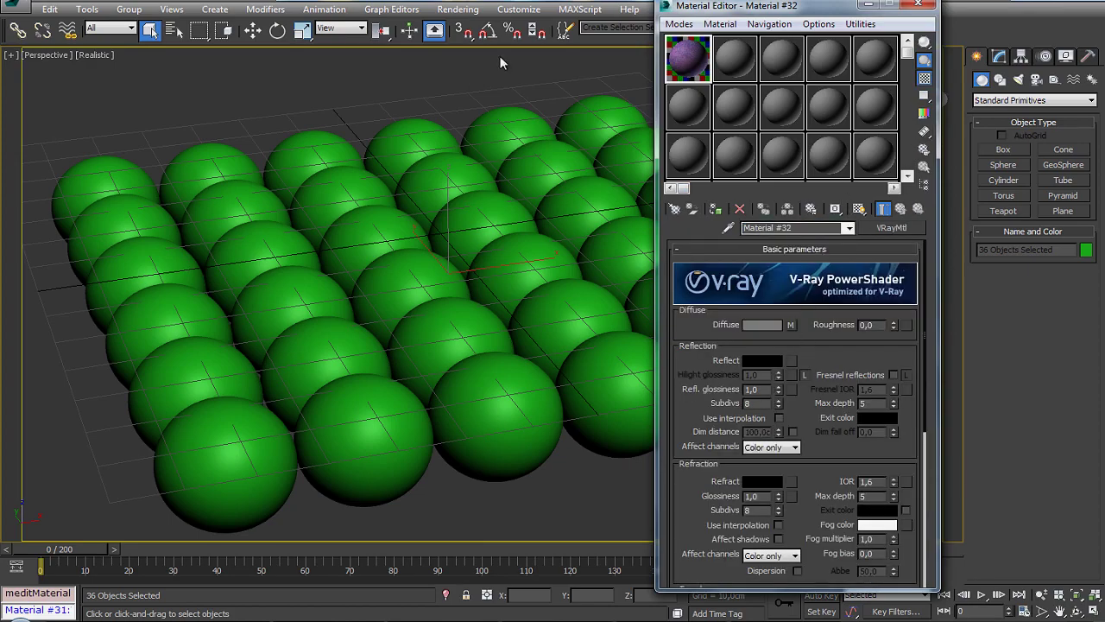
{"action": "left_click", "coordinate": [457, 9]}
{"action": "left_click", "coordinate": [470, 31]}
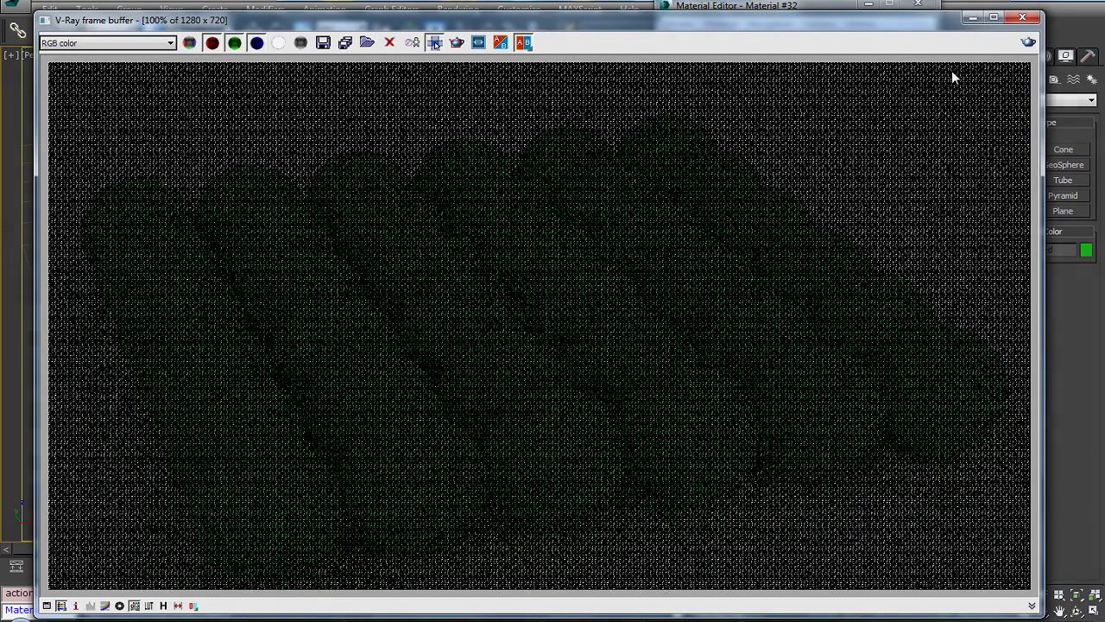
Assign Material #32 to the 36 selected spheres and re-render them with V-Ray.
{"action": "left_click", "coordinate": [1023, 18]}
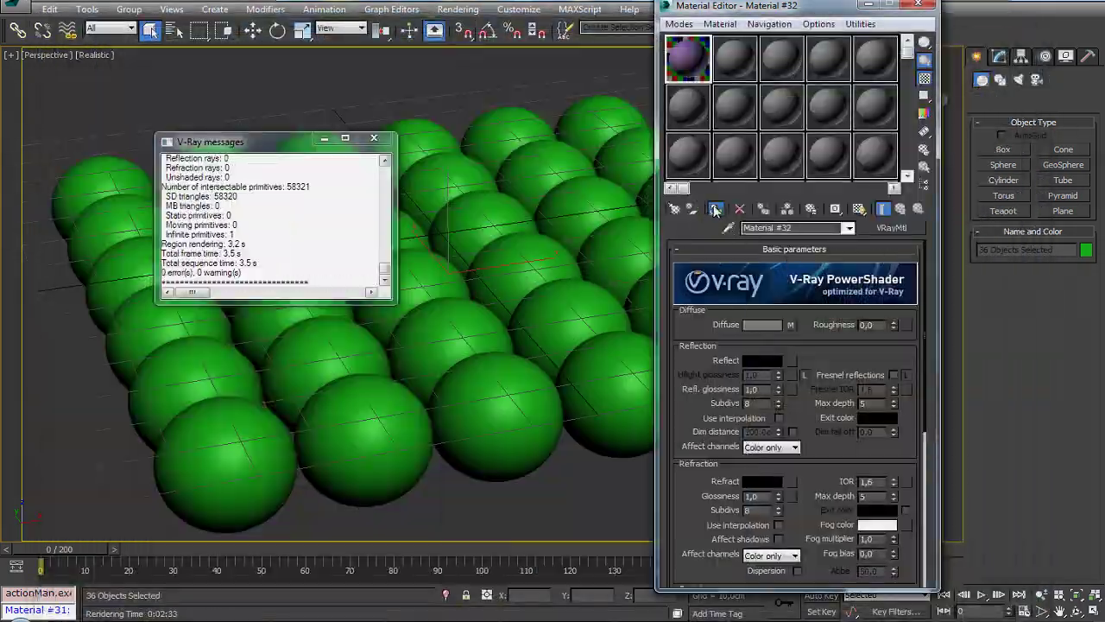
{"action": "left_click", "coordinate": [715, 210]}
{"action": "key", "text": "shift+q"}
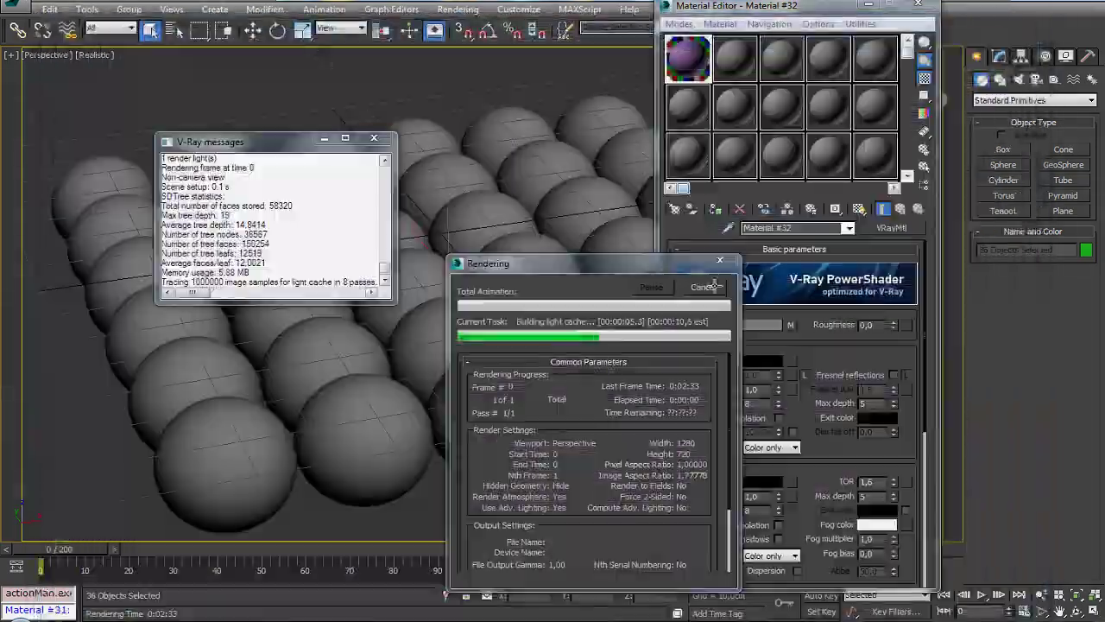
{"action": "left_click", "coordinate": [374, 138]}
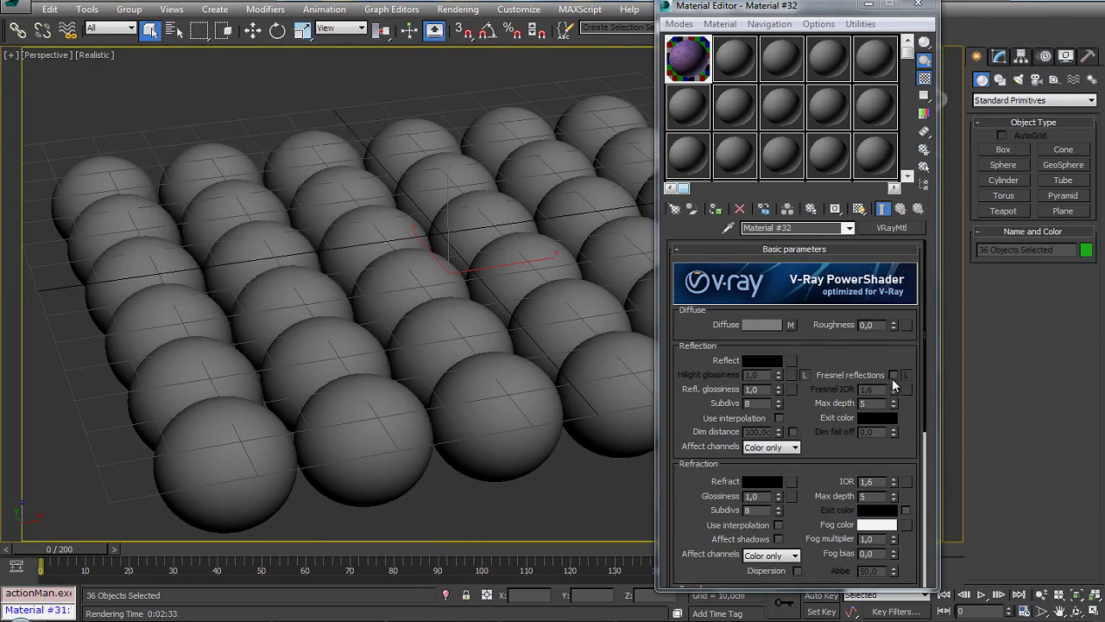
Enable Fresnel reflections and try a bitmap on reflection glossiness, cancelling the file pick.
{"action": "left_click", "coordinate": [894, 374]}
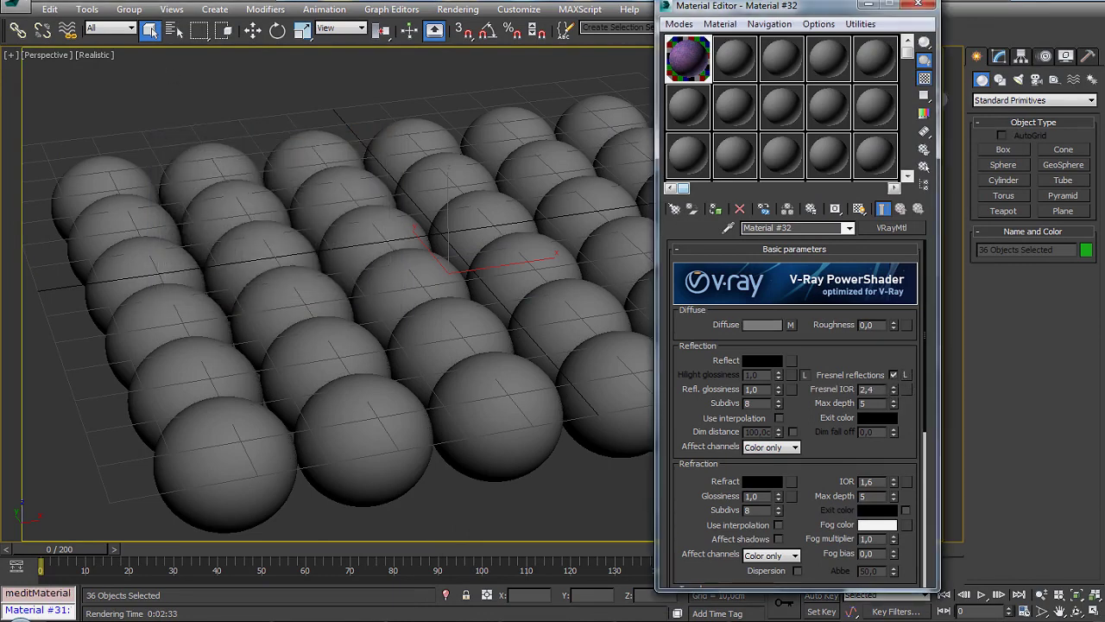
{"action": "scroll", "coordinate": [844, 422], "scroll_direction": "down", "scroll_amount": 3}
{"action": "scroll", "coordinate": [824, 509], "scroll_direction": "down", "scroll_amount": 3}
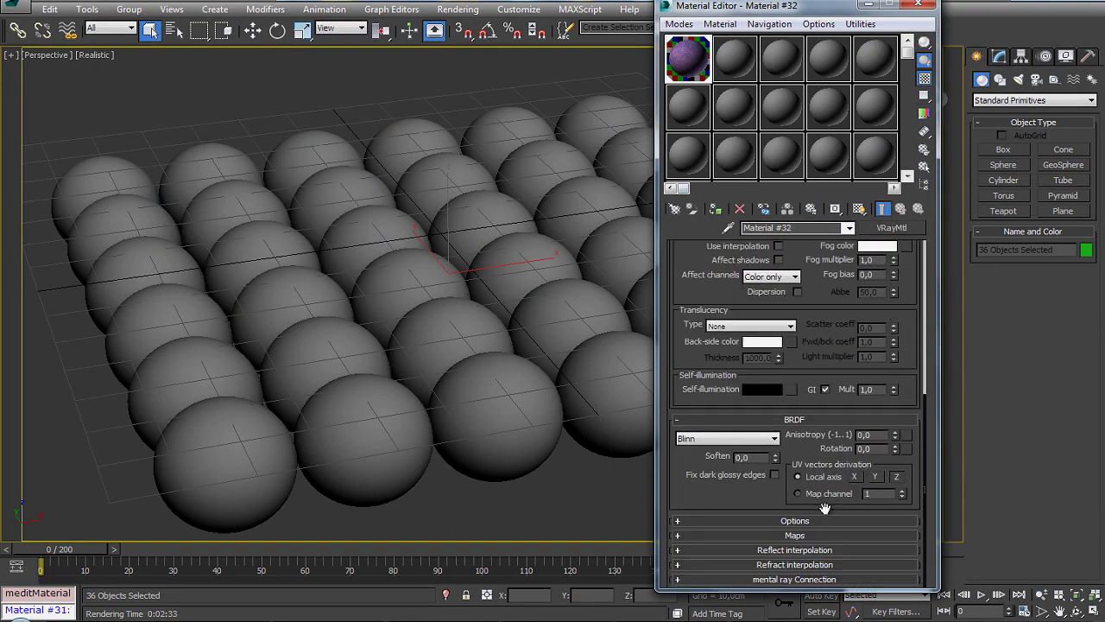
{"action": "left_click", "coordinate": [800, 533]}
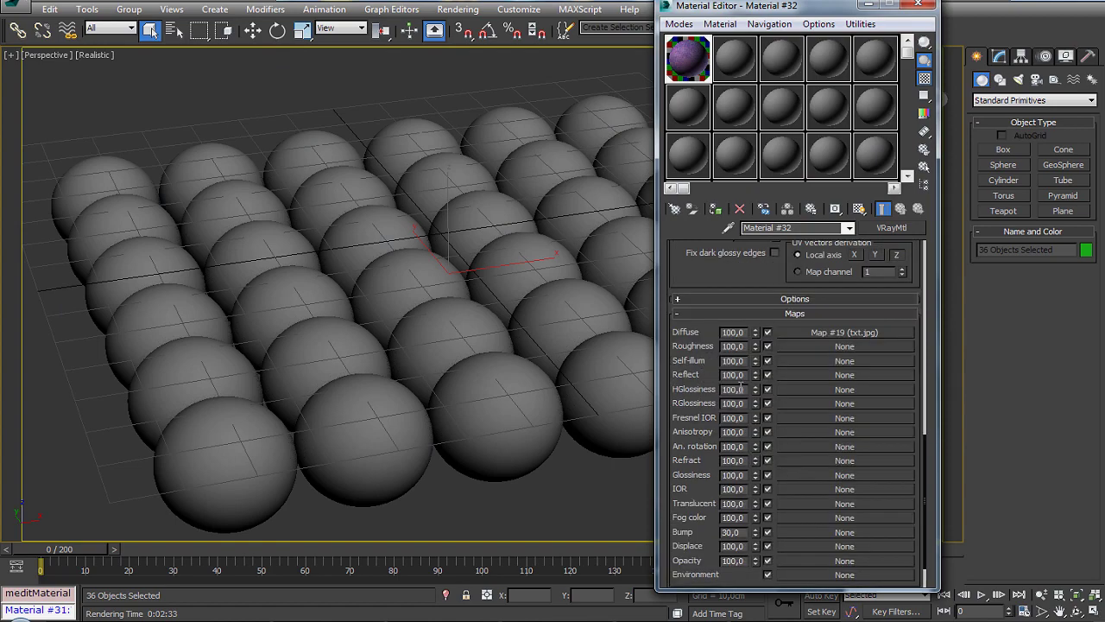
{"action": "left_click", "coordinate": [784, 402]}
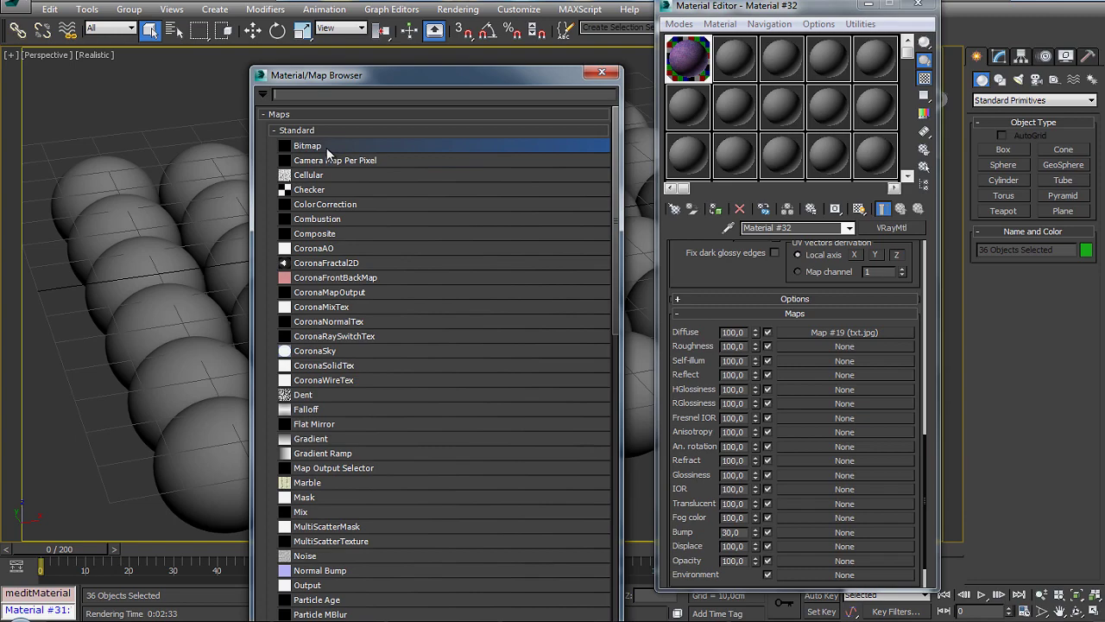
{"action": "double_click", "coordinate": [319, 146]}
{"action": "left_click", "coordinate": [663, 396]}
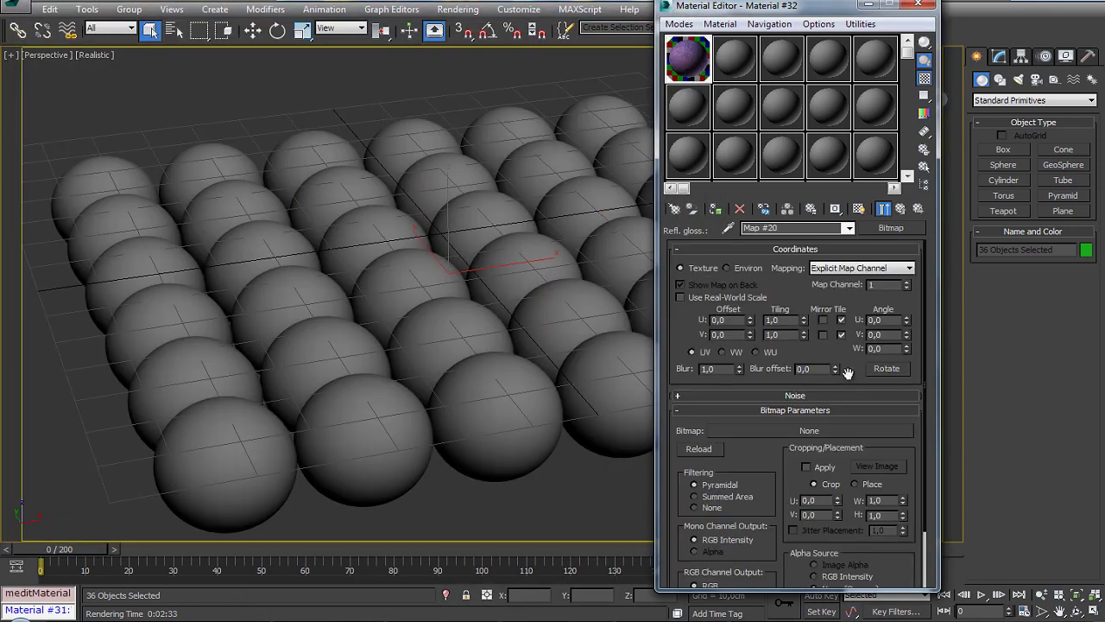
Clear the reflection glossiness map and bring up the Material/Map Browser for that slot.
{"action": "left_click", "coordinate": [848, 228]}
{"action": "left_click", "coordinate": [794, 239]}
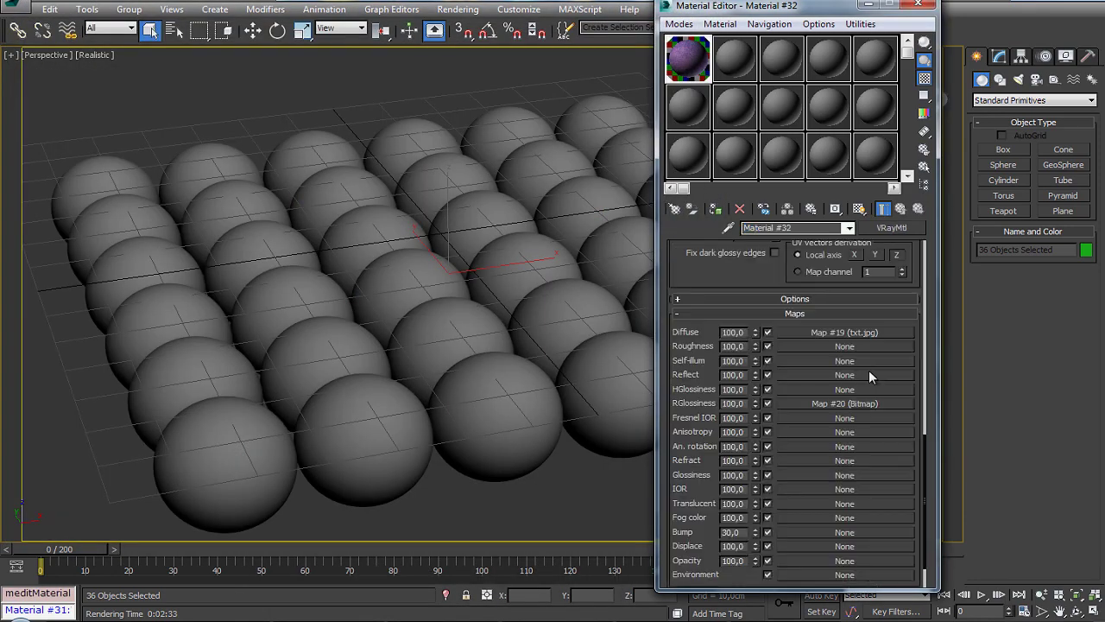
{"action": "right_click", "coordinate": [849, 407]}
{"action": "left_click", "coordinate": [947, 446]}
{"action": "left_click", "coordinate": [844, 404]}
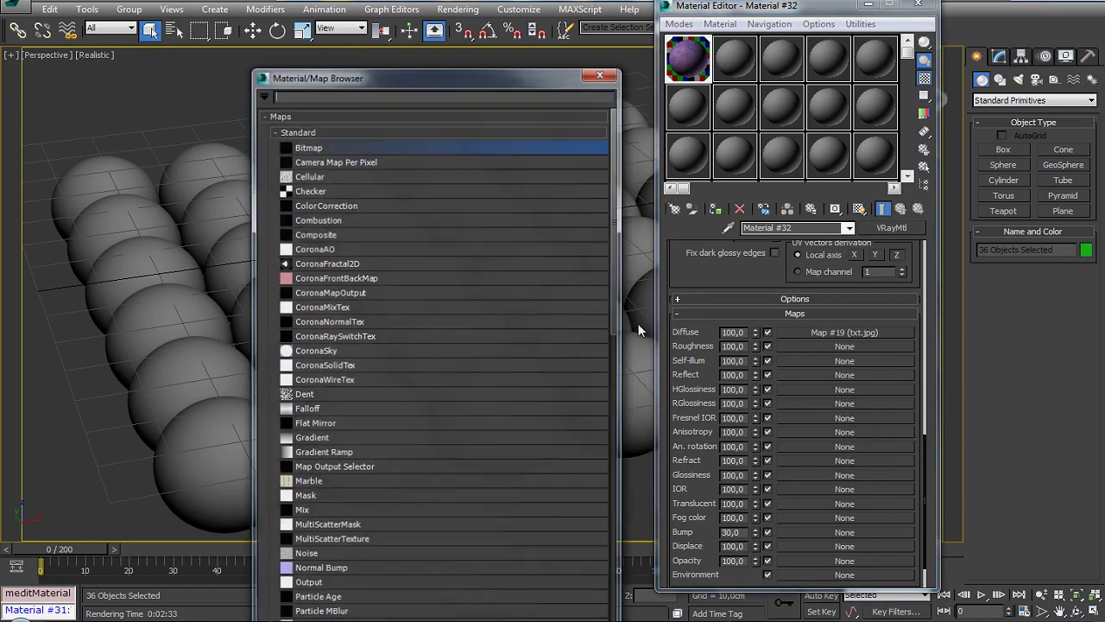
{"action": "left_click", "coordinate": [363, 277]}
{"action": "scroll", "coordinate": [365, 291], "scroll_direction": "down", "scroll_amount": 2}
Add an RGB Tint map to reflection glossiness with red set to white, green and blue to black.
{"action": "scroll", "coordinate": [374, 323], "scroll_direction": "down", "scroll_amount": 3}
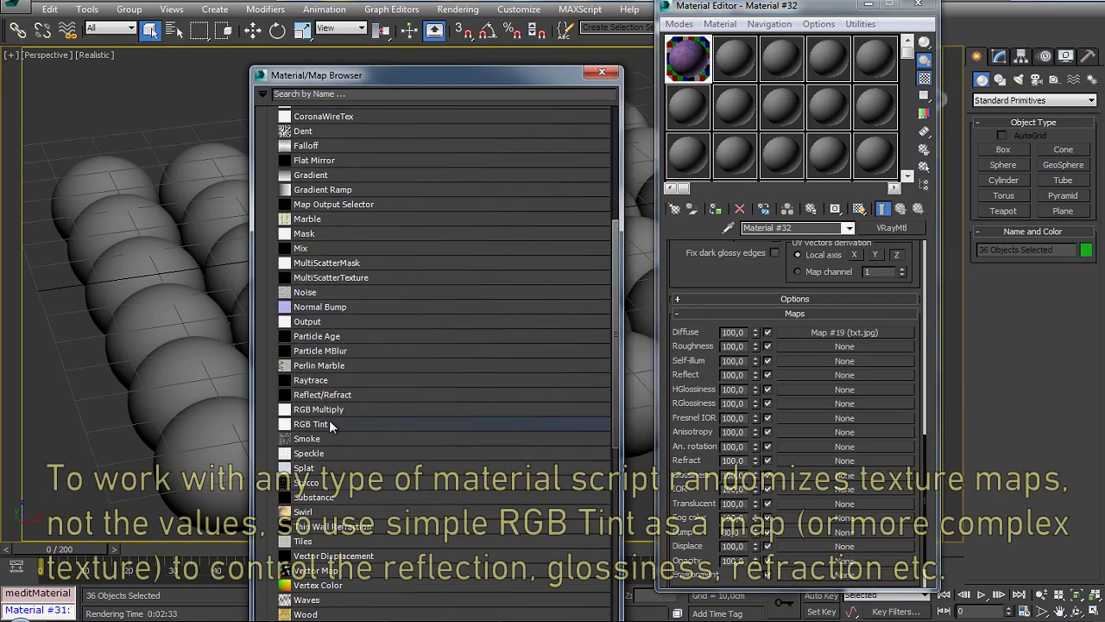
{"action": "double_click", "coordinate": [414, 423]}
{"action": "left_click", "coordinate": [729, 277]}
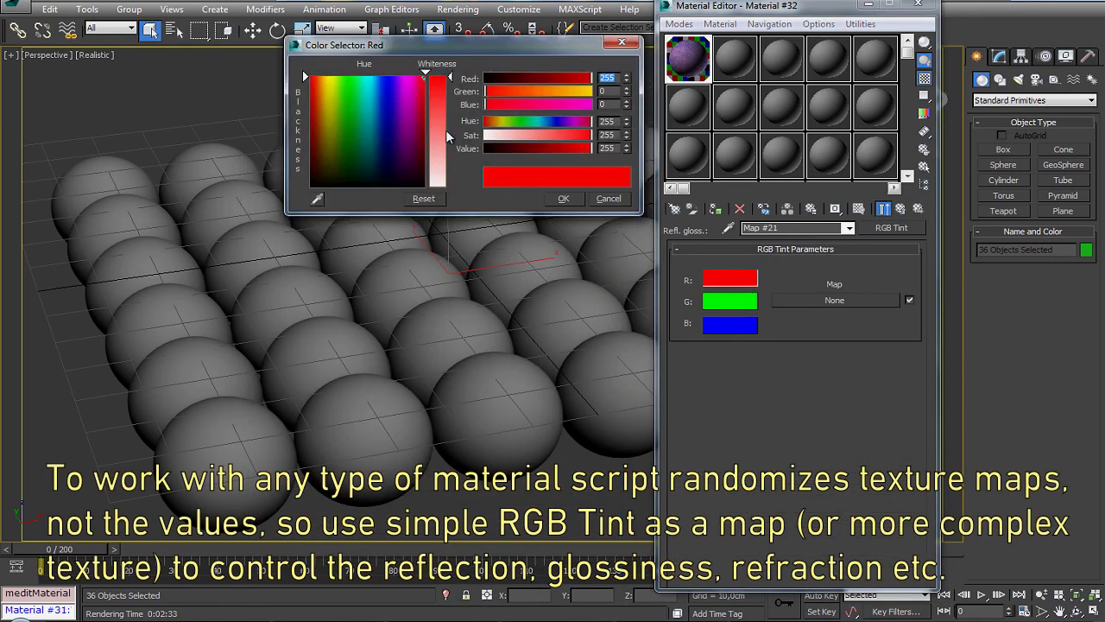
{"action": "left_click_drag", "start_coordinate": [445, 127], "coordinate": [445, 185]}
{"action": "left_click", "coordinate": [729, 300]}
{"action": "left_click_drag", "start_coordinate": [305, 76], "coordinate": [305, 186]}
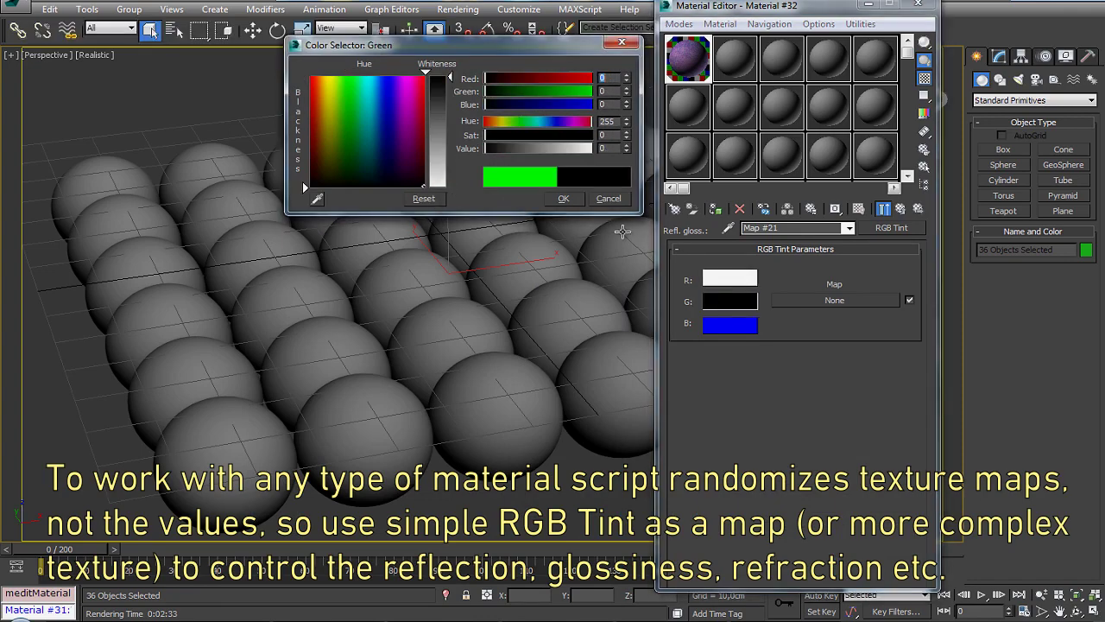
{"action": "left_click", "coordinate": [730, 324]}
{"action": "left_click_drag", "start_coordinate": [385, 139], "coordinate": [506, 184]}
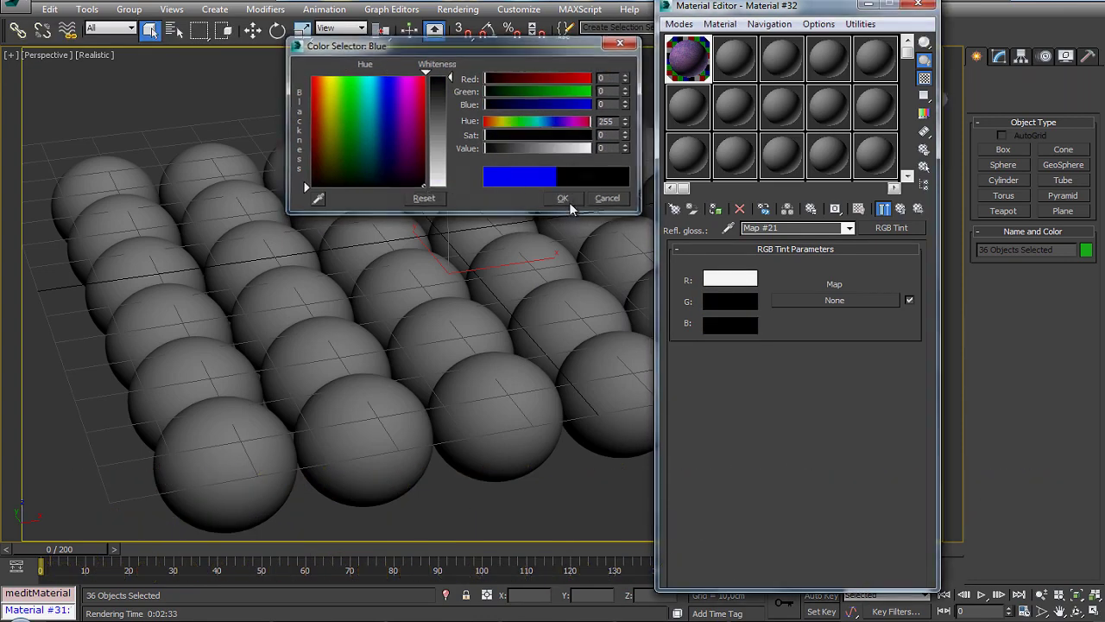
{"action": "left_click", "coordinate": [563, 198]}
Copy the RGB Tint map onto Reflect and render the shiny purple spheres.
{"action": "left_click", "coordinate": [848, 227]}
{"action": "left_click", "coordinate": [803, 242]}
{"action": "mouse_move", "coordinate": [816, 404]}
{"action": "left_mouse_down"}
{"action": "mouse_move", "coordinate": [827, 404]}
{"action": "mouse_move", "coordinate": [719, 363]}
{"action": "mouse_move", "coordinate": [801, 373]}
{"action": "left_mouse_up"}
{"action": "left_click", "coordinate": [770, 337]}
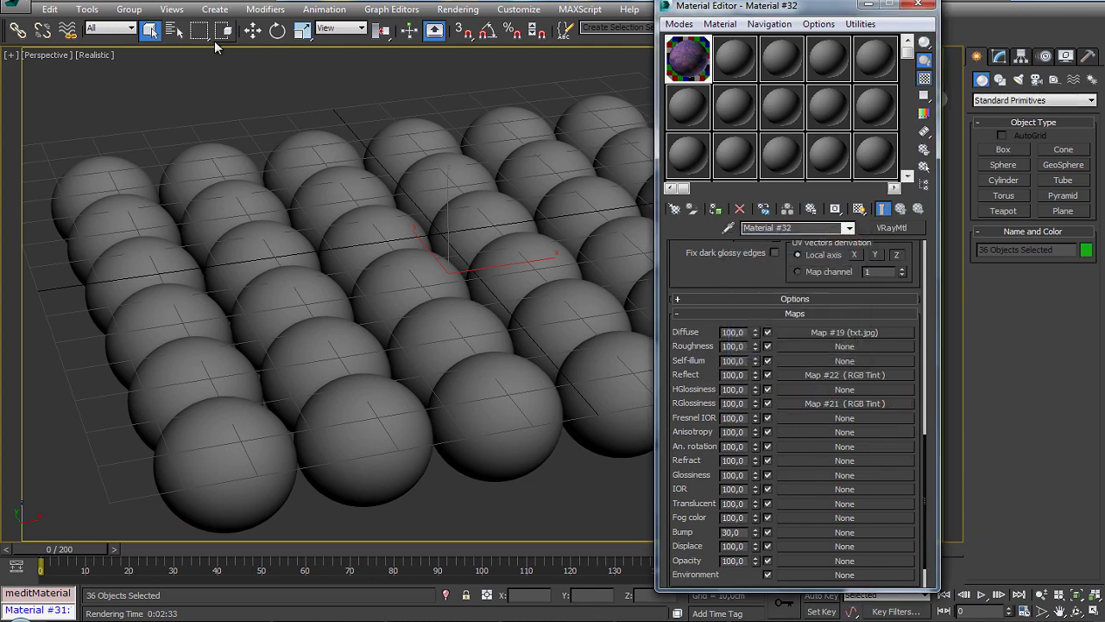
{"action": "left_click", "coordinate": [458, 8]}
{"action": "left_click", "coordinate": [458, 24]}
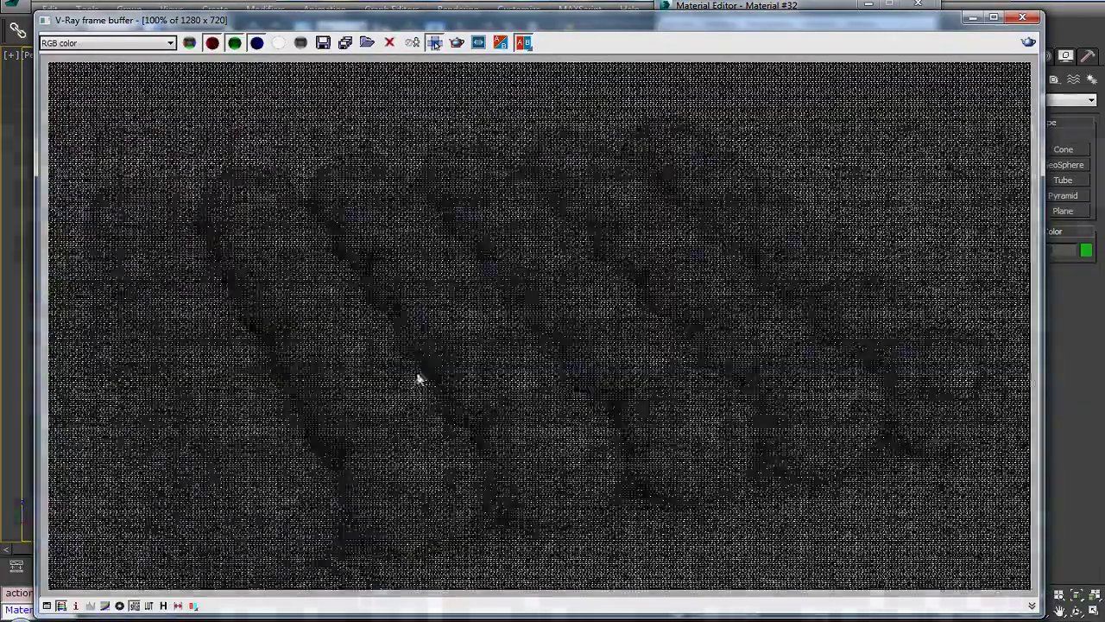
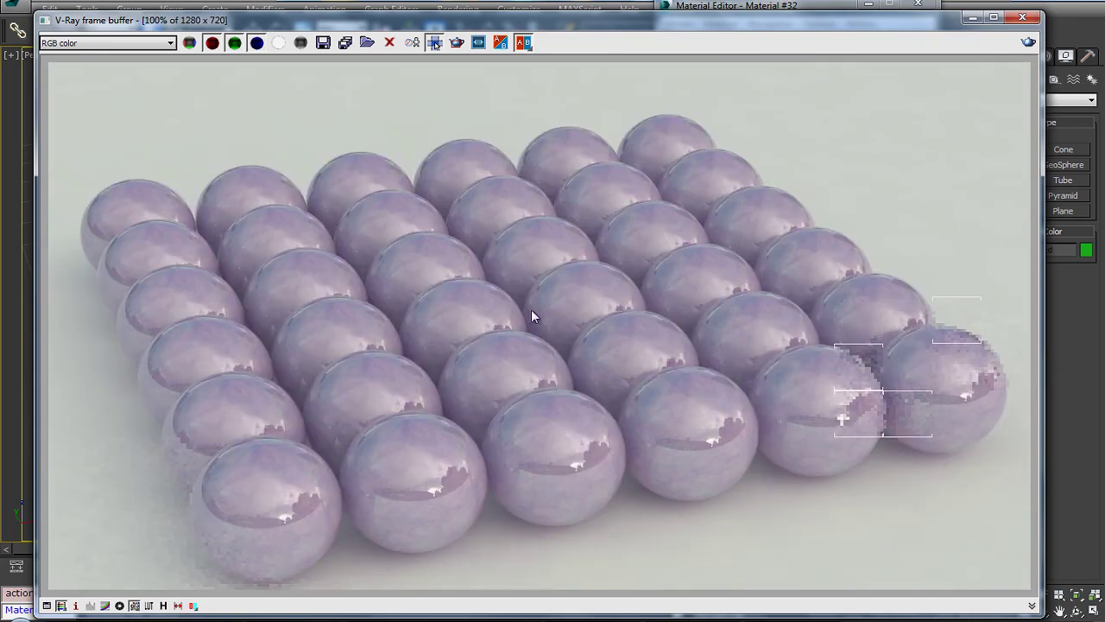
Close the finished V-Ray render and its log, and move the material editor aside.
{"action": "left_click", "coordinate": [1022, 17]}
{"action": "left_click", "coordinate": [387, 143]}
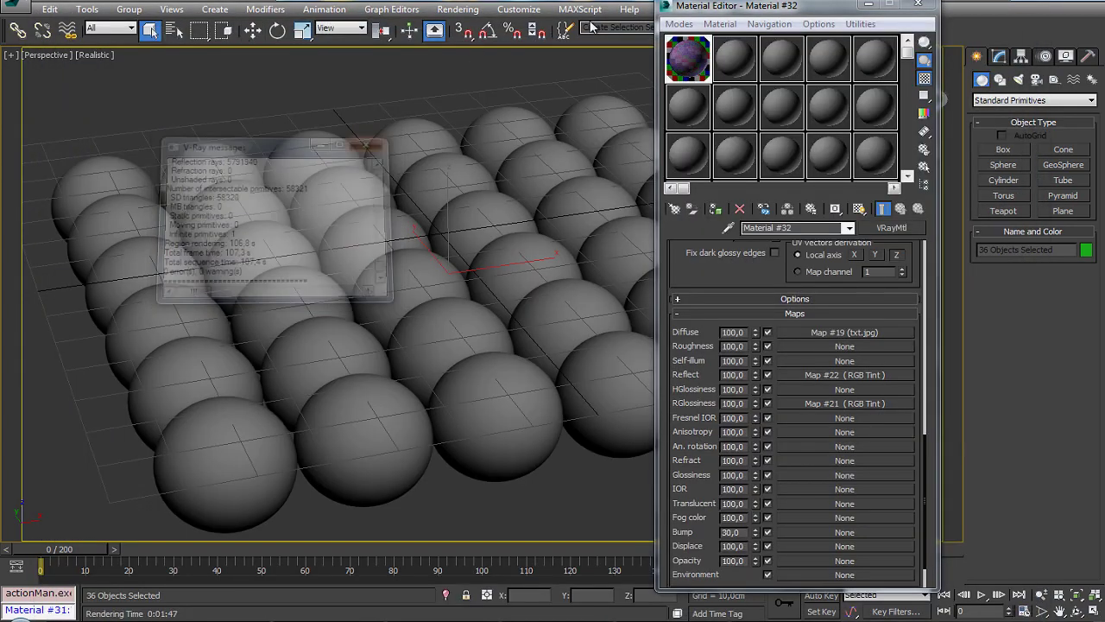
{"action": "left_click_drag", "start_coordinate": [818, 13], "coordinate": [962, 33]}
{"action": "left_click_drag", "start_coordinate": [87, 106], "coordinate": [164, 159]}
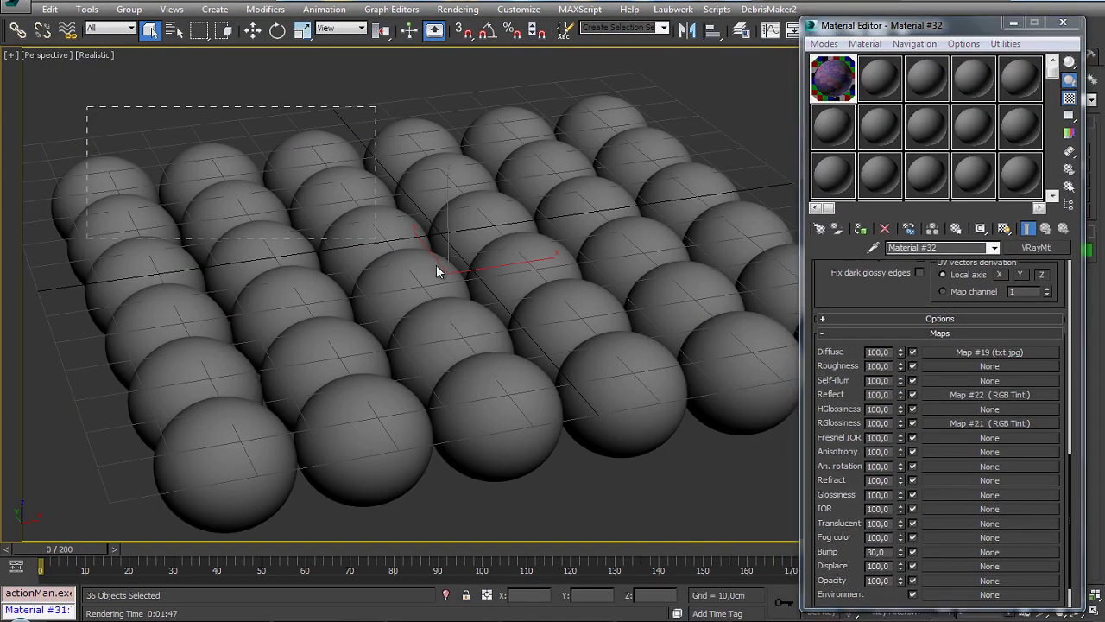
Launch Random Master 1.0 from Scripts and load the 36 selected spheres into it.
{"action": "left_click", "coordinate": [716, 9]}
{"action": "left_click", "coordinate": [734, 107]}
{"action": "left_click_drag", "start_coordinate": [484, 141], "coordinate": [77, 3]}
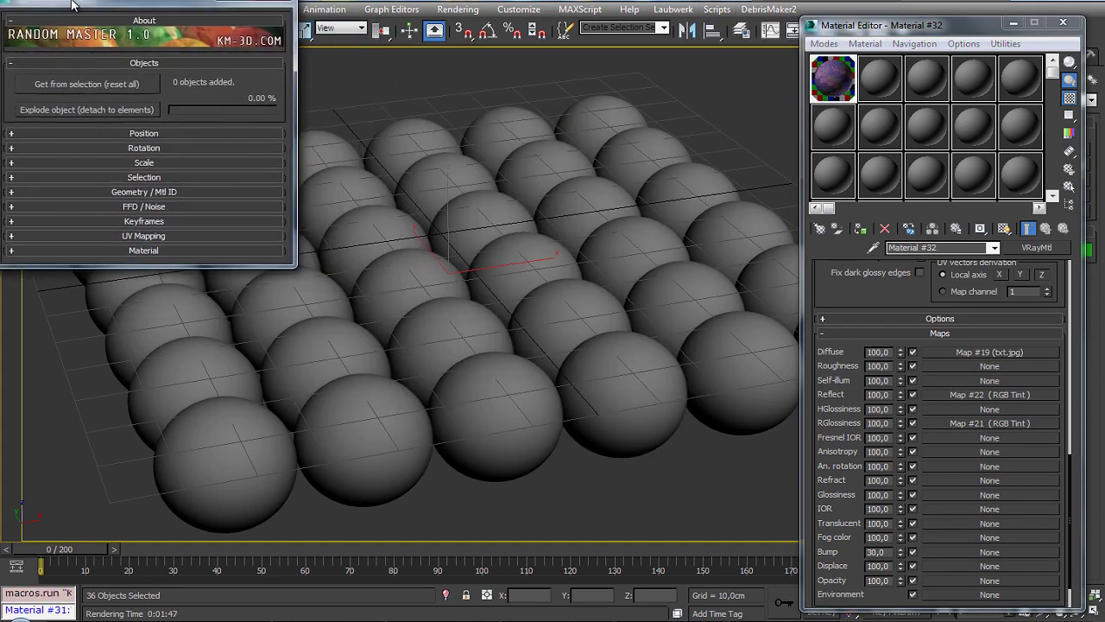
{"action": "left_click", "coordinate": [87, 92]}
{"action": "left_click_drag", "start_coordinate": [99, 3], "coordinate": [101, 13]}
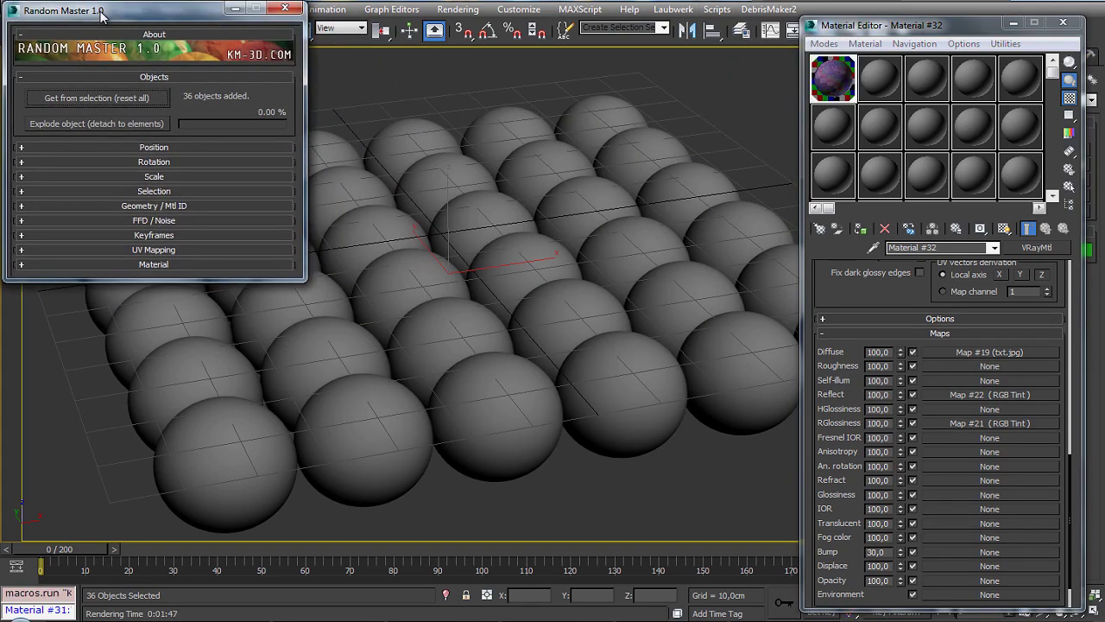
Expand the Material rollout, scan for Material #32's maps, and show shaded textures in the viewport.
{"action": "left_click", "coordinate": [172, 78]}
{"action": "left_click", "coordinate": [173, 209]}
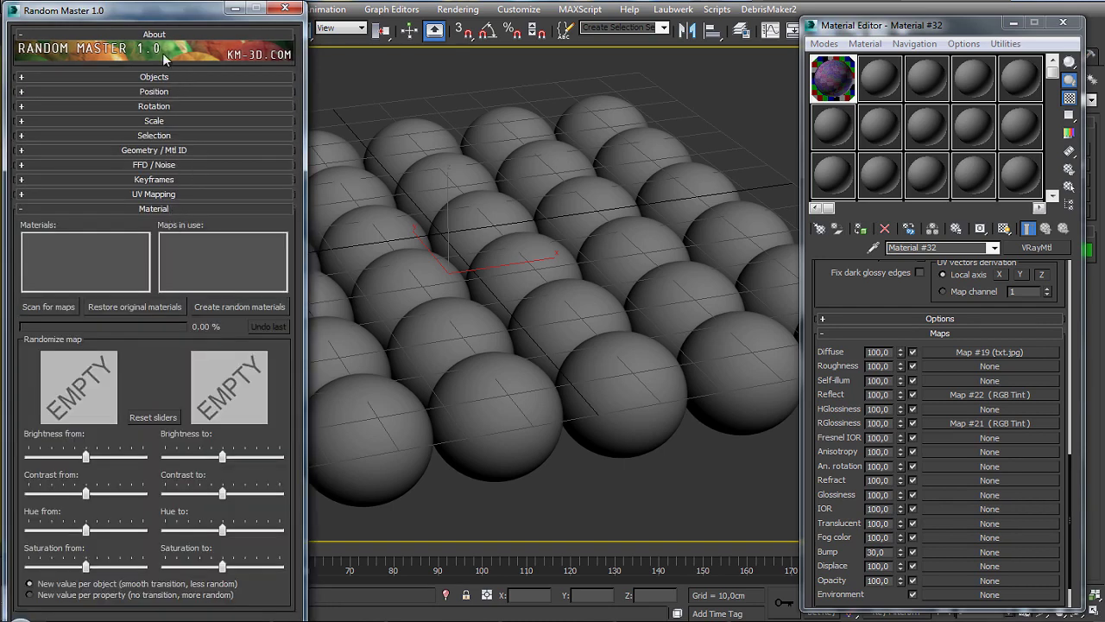
{"action": "left_click", "coordinate": [353, 111]}
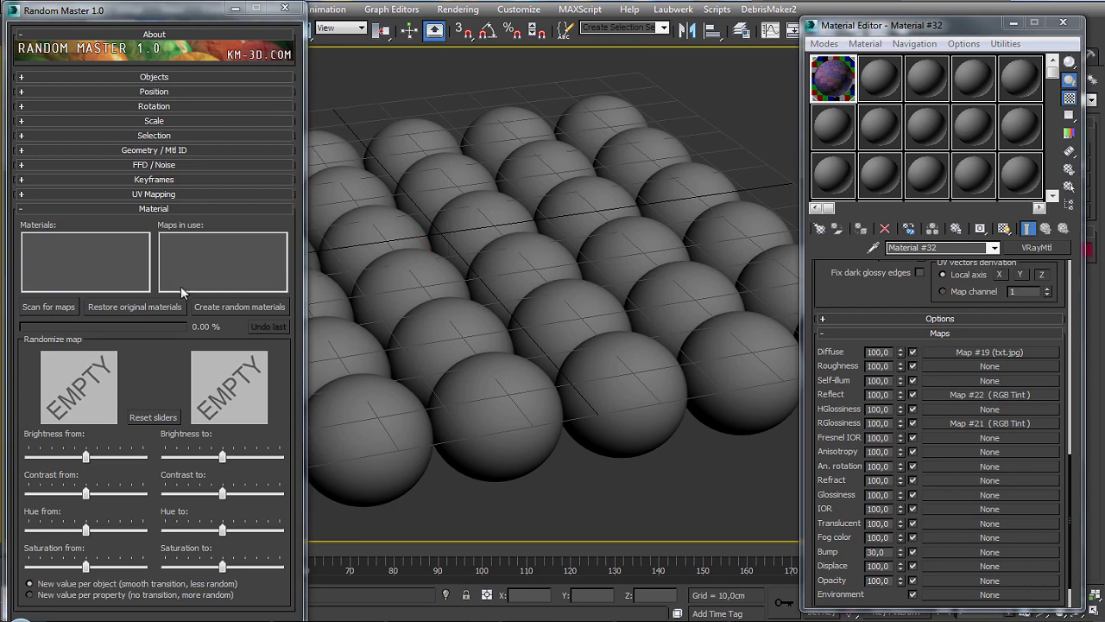
{"action": "left_click", "coordinate": [62, 308]}
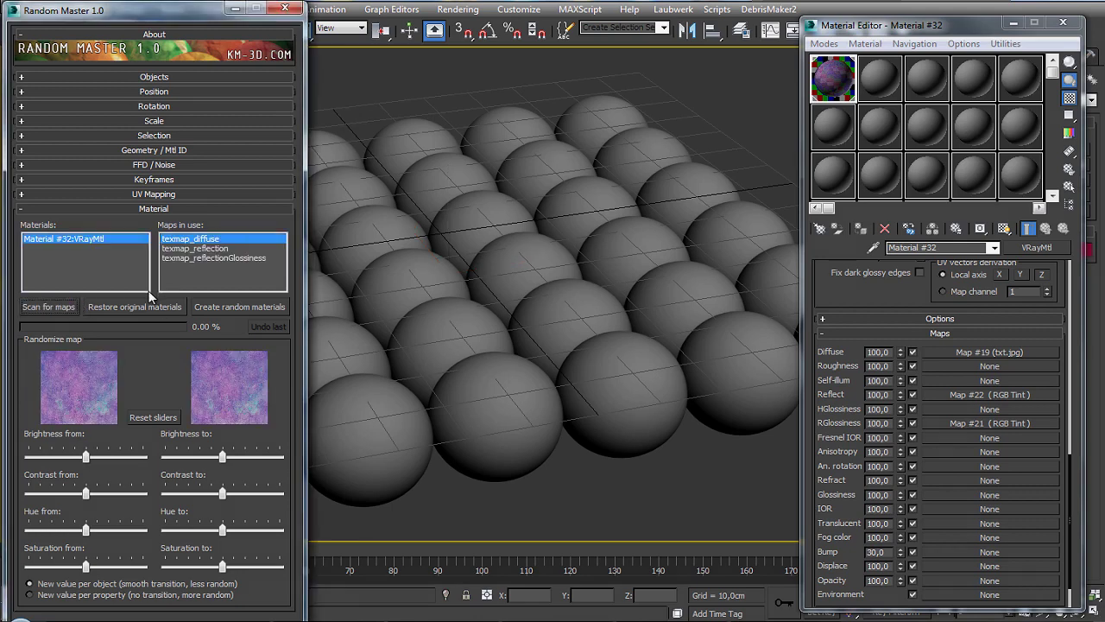
{"action": "left_click", "coordinate": [1004, 228]}
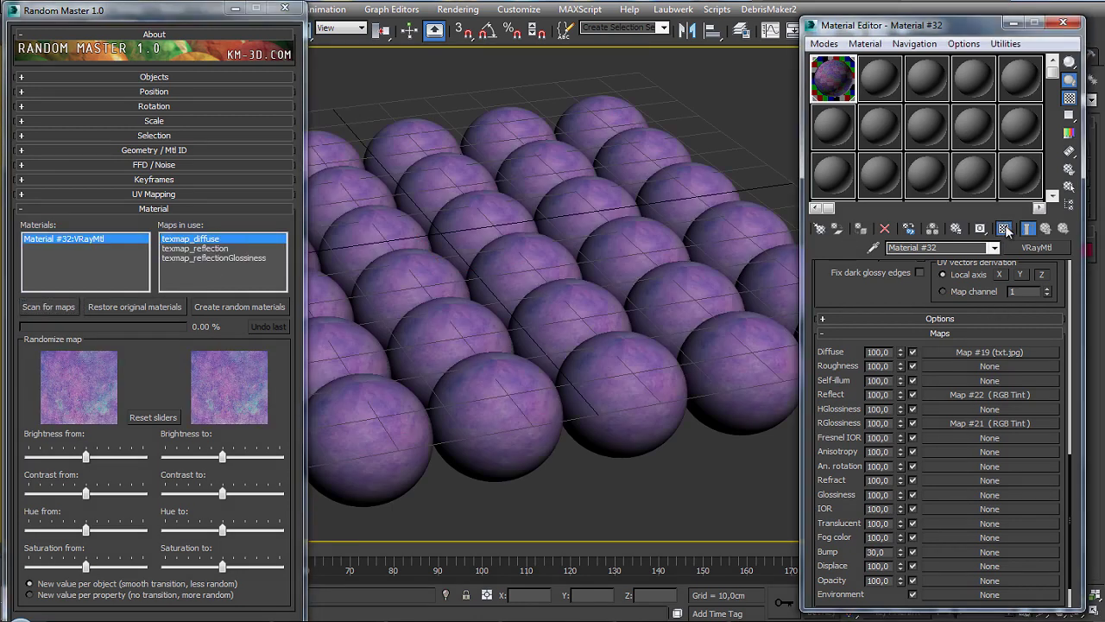
Select texmap_diffuse in Maps in use and lower its minimum brightness.
{"action": "left_click", "coordinate": [201, 249]}
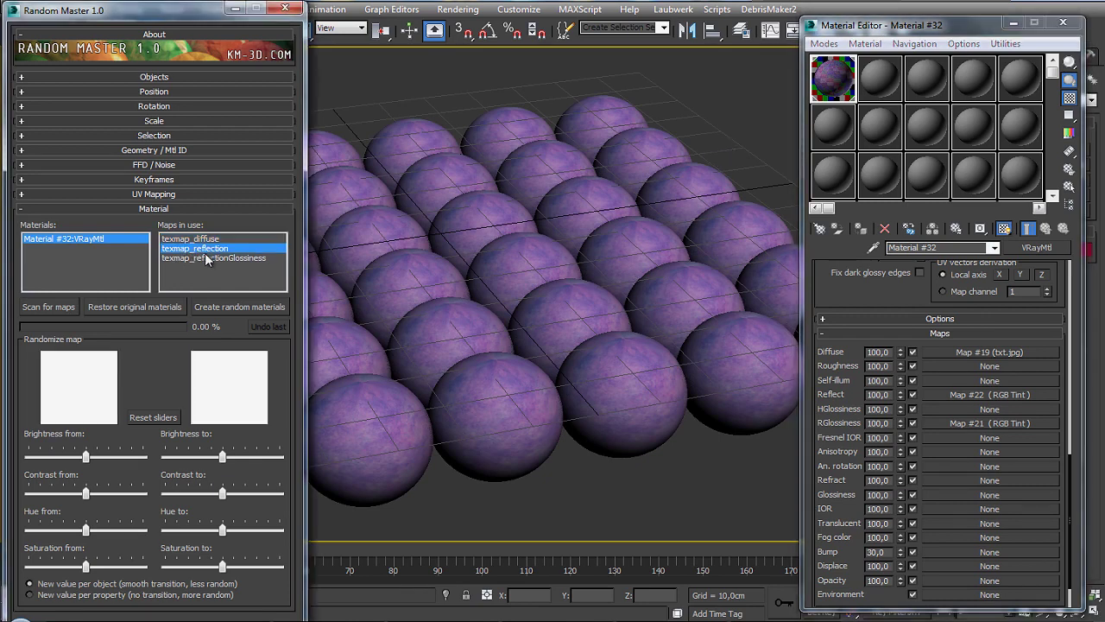
{"action": "key", "text": "Up"}
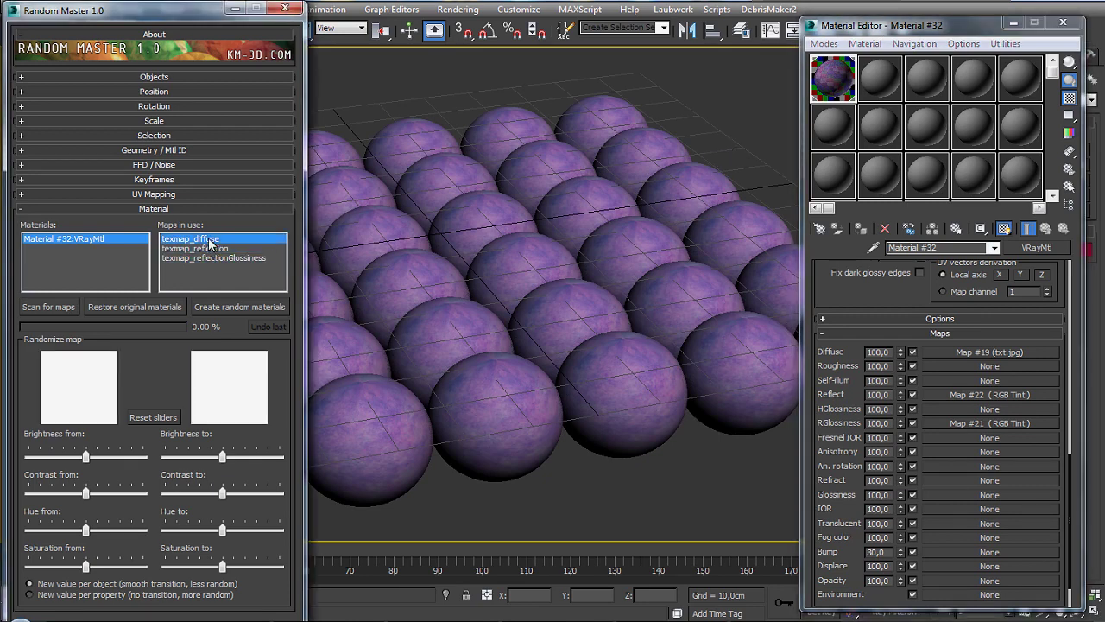
{"action": "key", "text": "Down"}
{"action": "key", "text": "Down"}
{"action": "key", "text": "Up"}
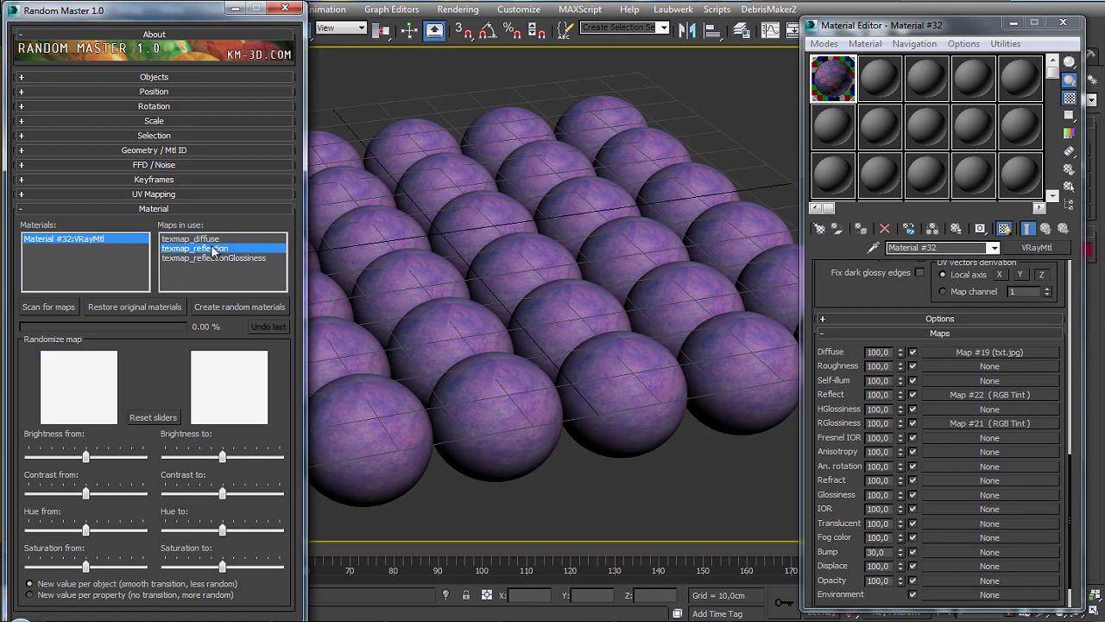
{"action": "key", "text": "Up"}
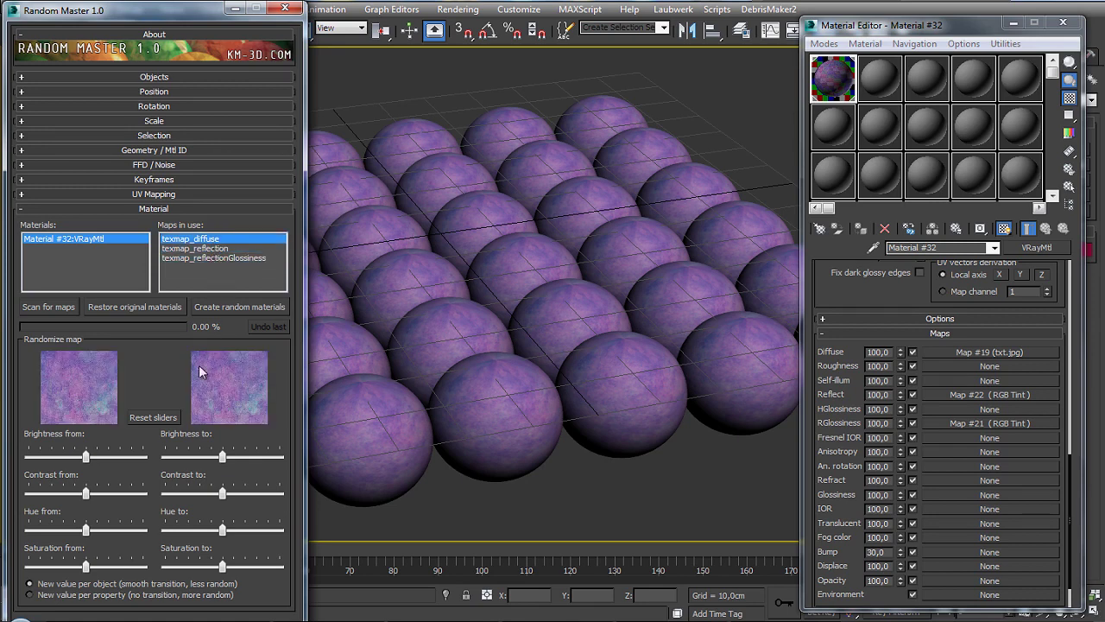
{"action": "left_click", "coordinate": [57, 455]}
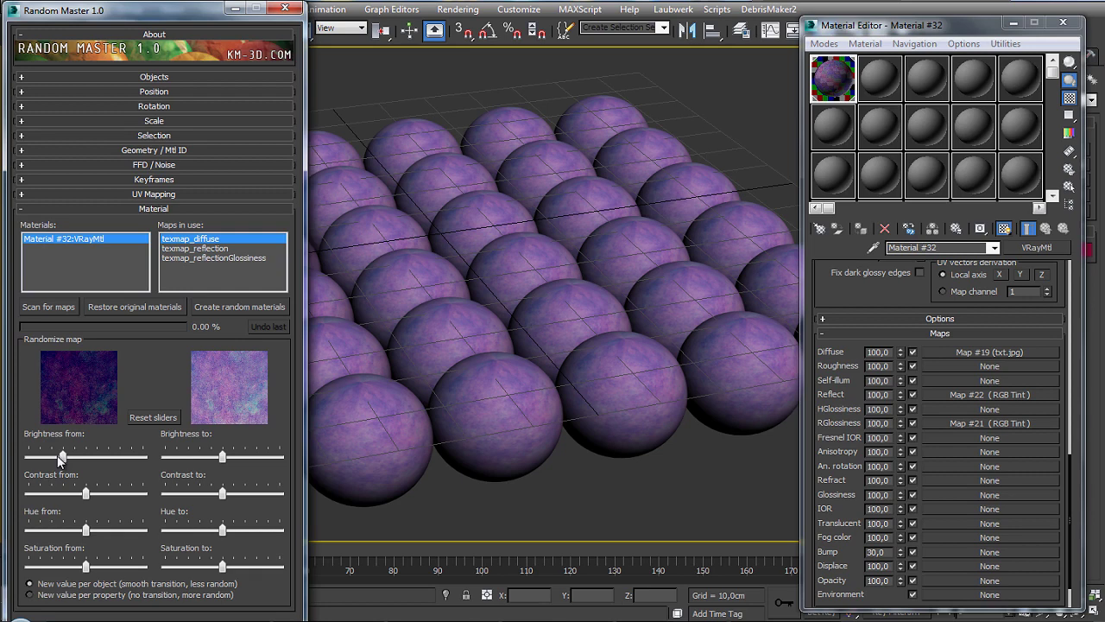
Raise the diffuse minimum brightness slightly and set the hue range from blue-green to pink.
{"action": "left_click_drag", "start_coordinate": [62, 456], "coordinate": [71, 455]}
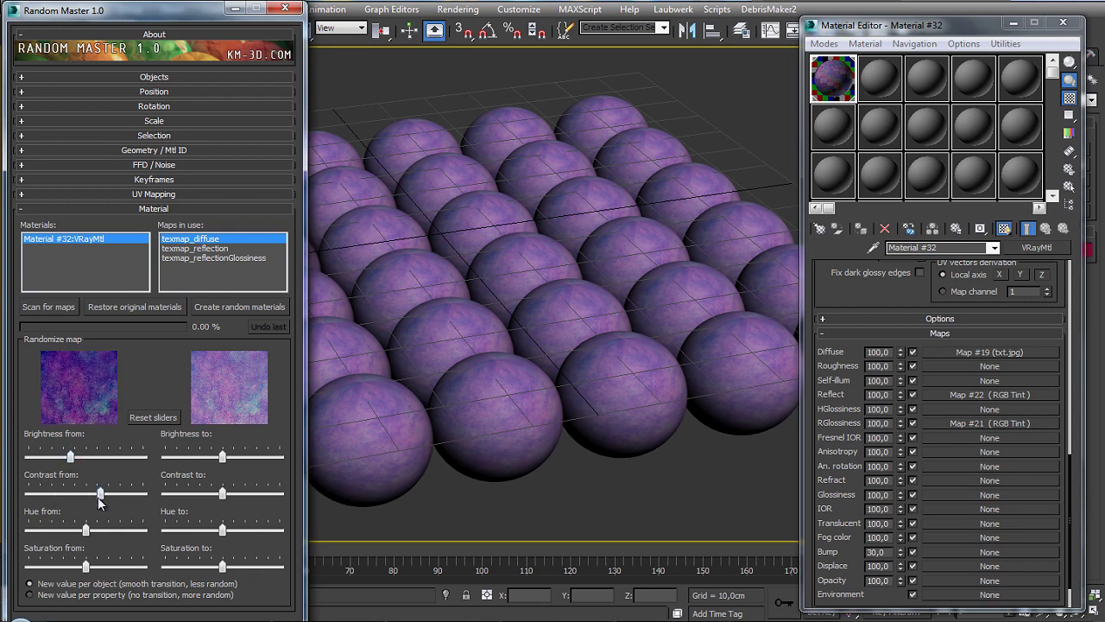
{"action": "left_click_drag", "start_coordinate": [85, 531], "coordinate": [49, 533]}
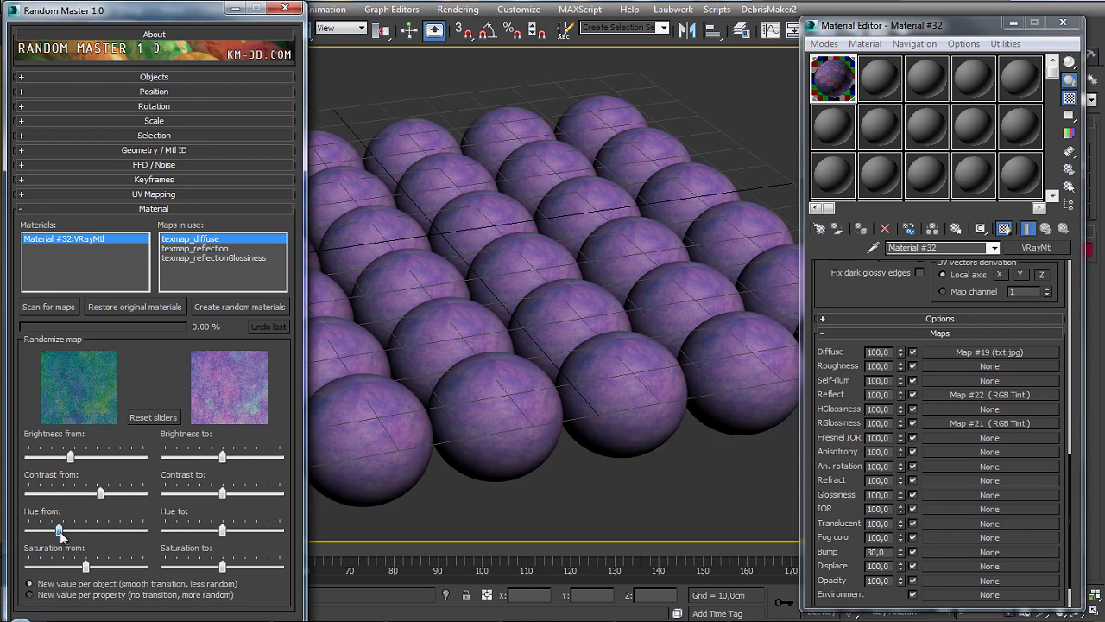
{"action": "left_click_drag", "start_coordinate": [222, 530], "coordinate": [245, 530]}
Create random materials, undo them, turn off viewport texture display, and create them again.
{"action": "left_click", "coordinate": [270, 308]}
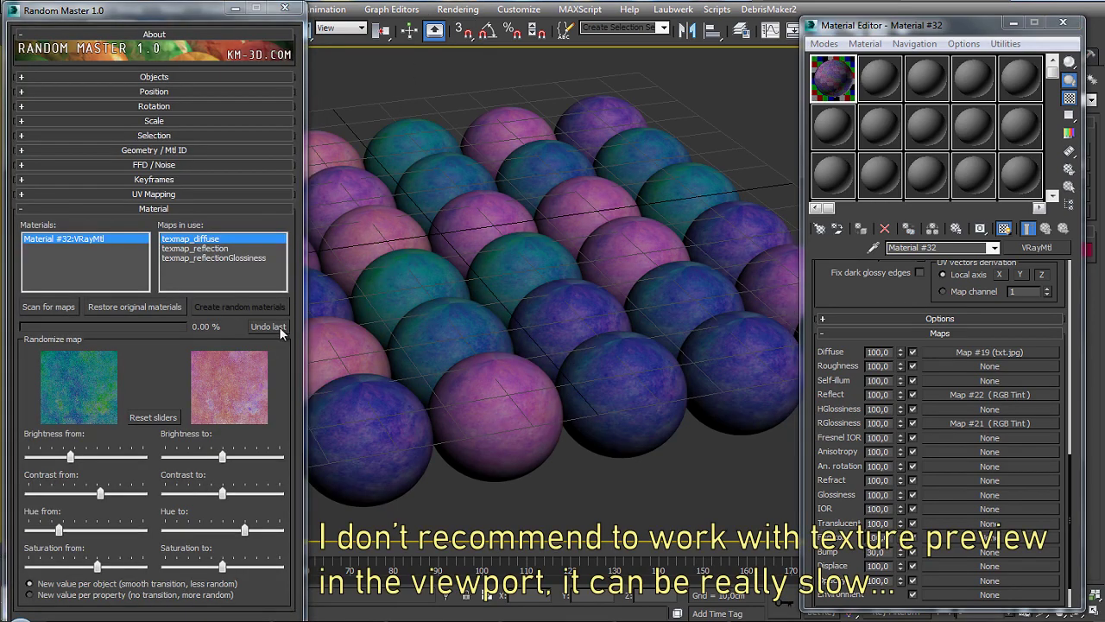
{"action": "left_click", "coordinate": [271, 326]}
{"action": "left_click", "coordinate": [1010, 228]}
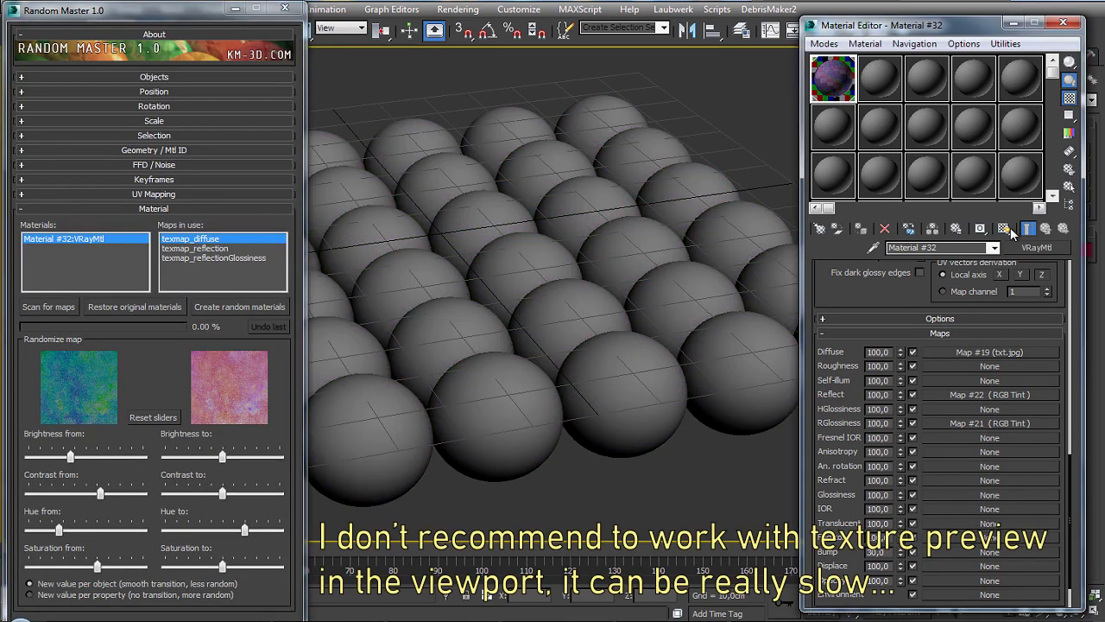
{"action": "left_click", "coordinate": [239, 309]}
{"action": "left_click", "coordinate": [458, 9]}
Render the blue-green-to-pink tinted spheres in V-Ray, close the frame buffer and log, then Undo last.
{"action": "left_click", "coordinate": [467, 27]}
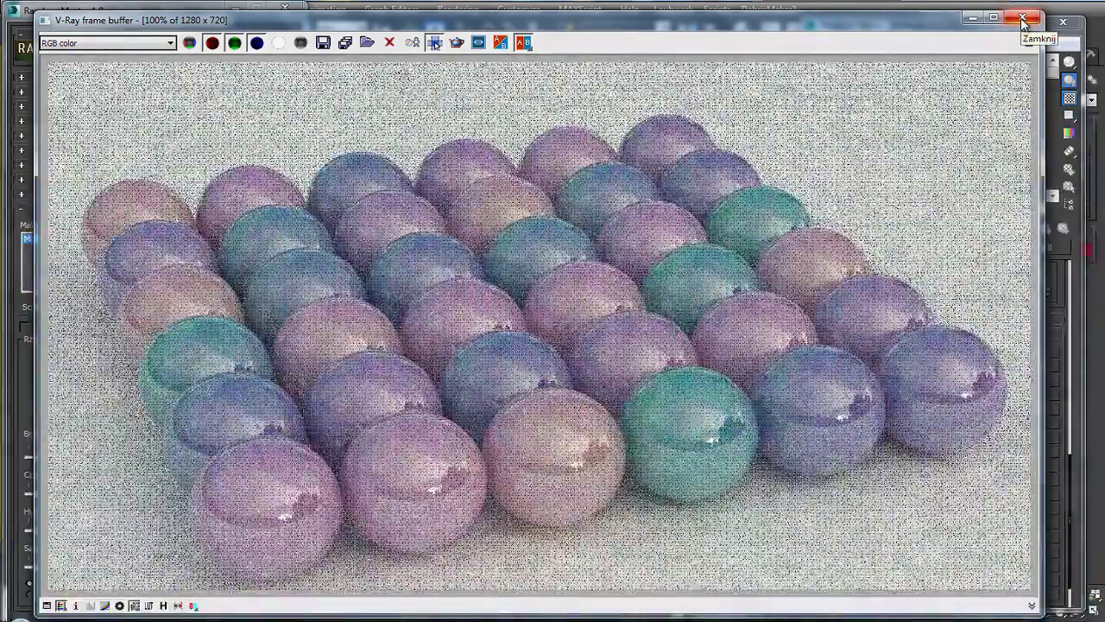
{"action": "left_click", "coordinate": [1022, 19]}
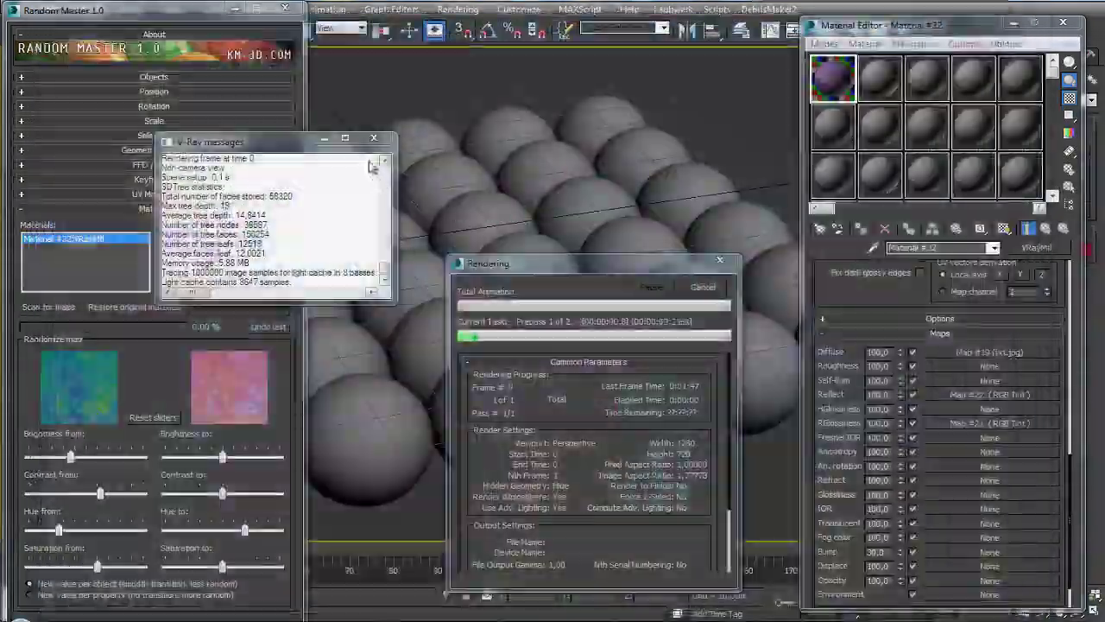
{"action": "left_click", "coordinate": [373, 138]}
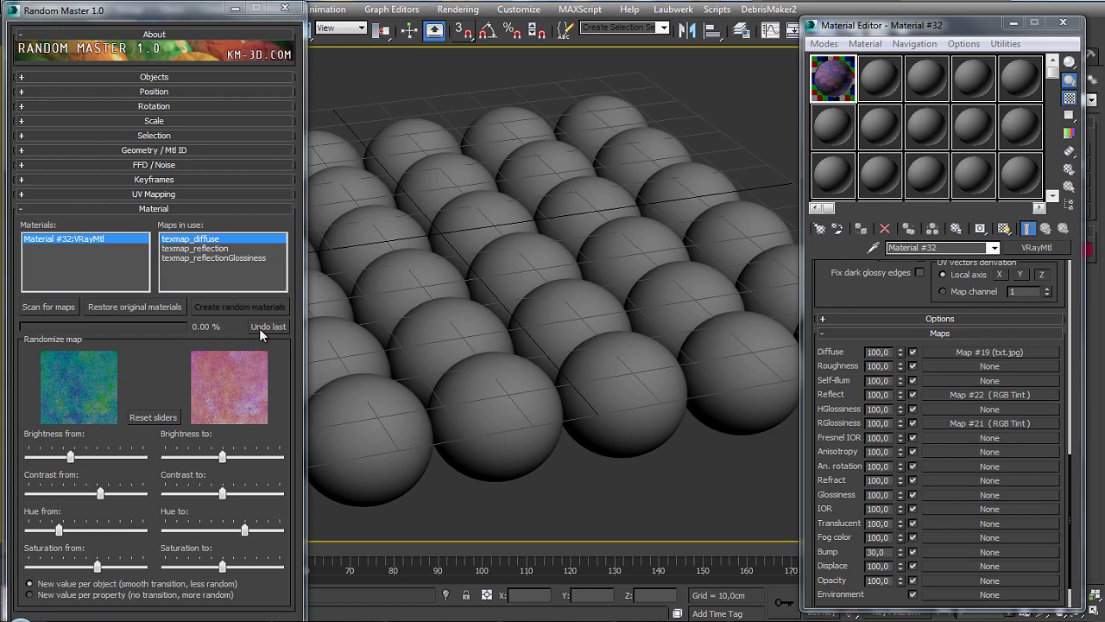
{"action": "left_click", "coordinate": [259, 328]}
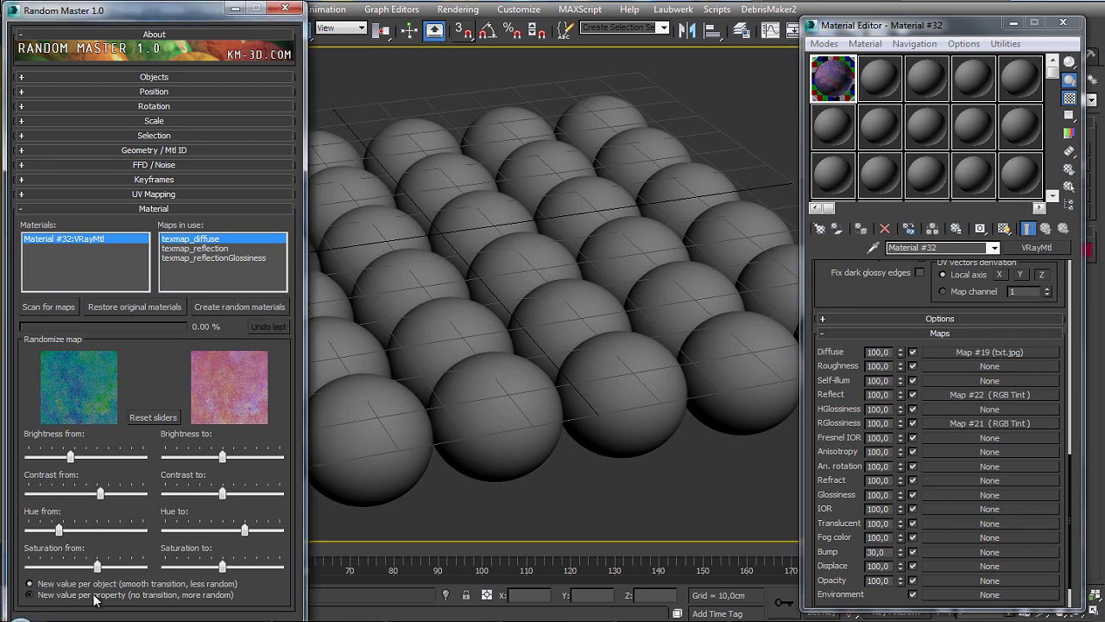
Switch to New value per property, test-render a random set, then cancel and undo it.
{"action": "left_click", "coordinate": [244, 308]}
{"action": "left_click", "coordinate": [457, 9]}
{"action": "left_click", "coordinate": [457, 28]}
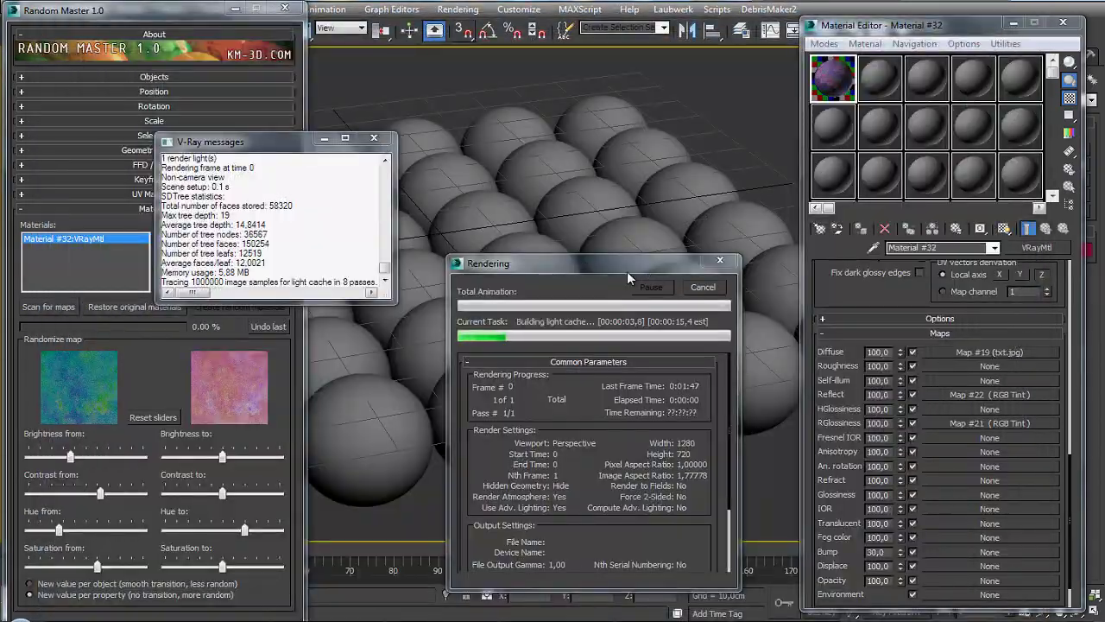
{"action": "key", "text": "Escape"}
{"action": "left_click", "coordinate": [374, 138]}
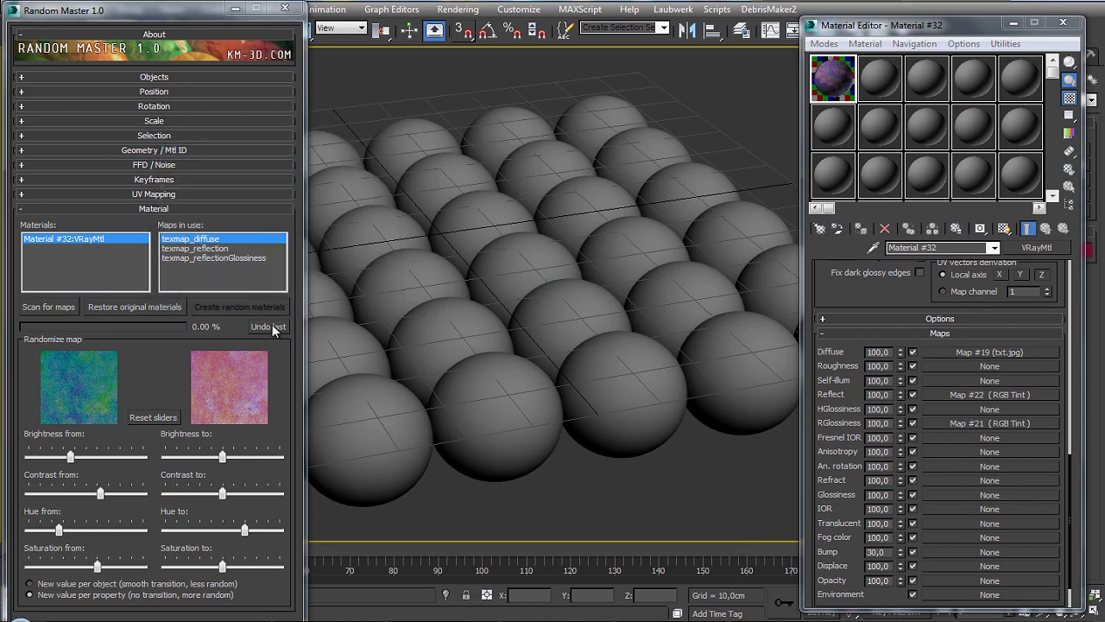
{"action": "left_click", "coordinate": [271, 327]}
Lower the diffuse minimum brightness further, generate new random materials, and render them.
{"action": "left_click", "coordinate": [38, 460]}
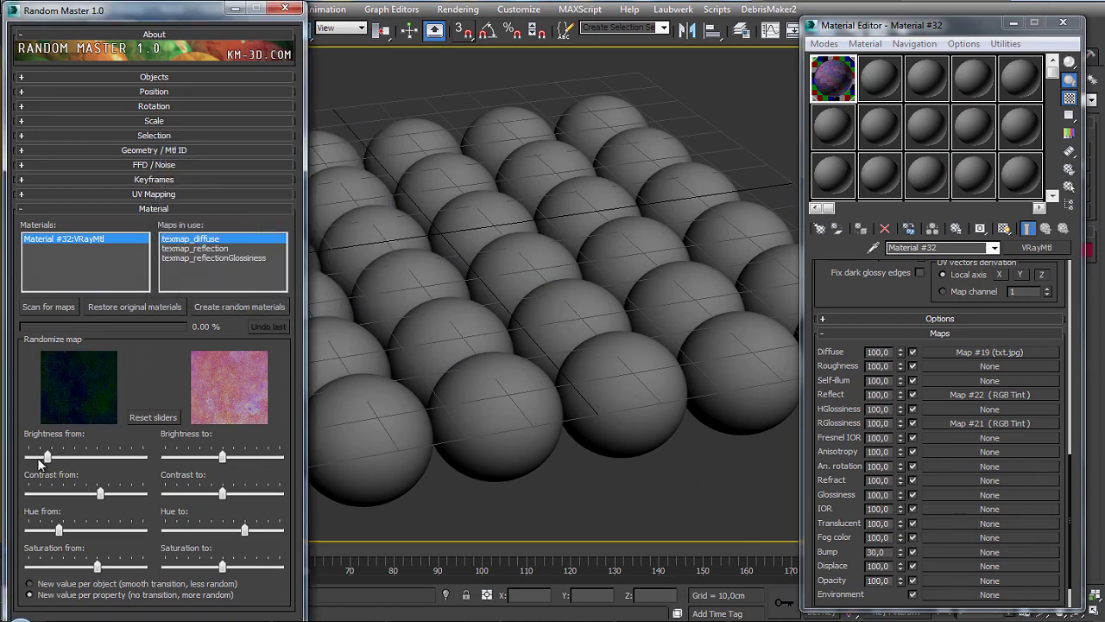
{"action": "left_click", "coordinate": [250, 309]}
{"action": "left_click", "coordinate": [457, 8]}
{"action": "left_click", "coordinate": [462, 25]}
Push the ending hue to its maximum toward yellow, regenerate, render, and undo the set.
{"action": "left_click", "coordinate": [272, 524]}
{"action": "left_click", "coordinate": [239, 306]}
{"action": "left_click", "coordinate": [482, 8]}
{"action": "left_click", "coordinate": [471, 25]}
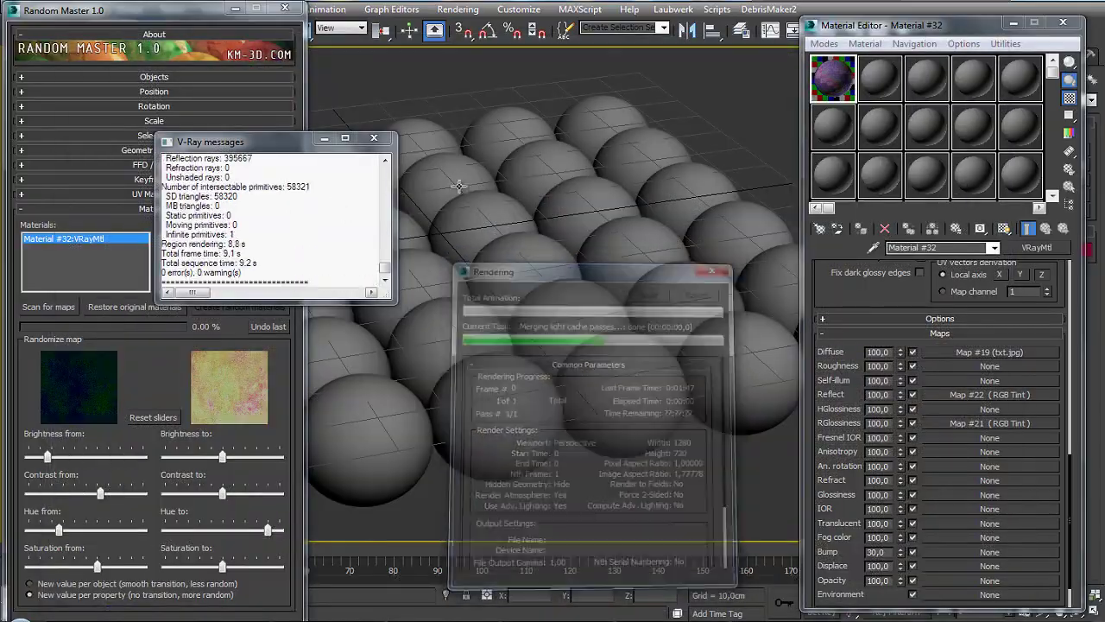
{"action": "left_click", "coordinate": [257, 328]}
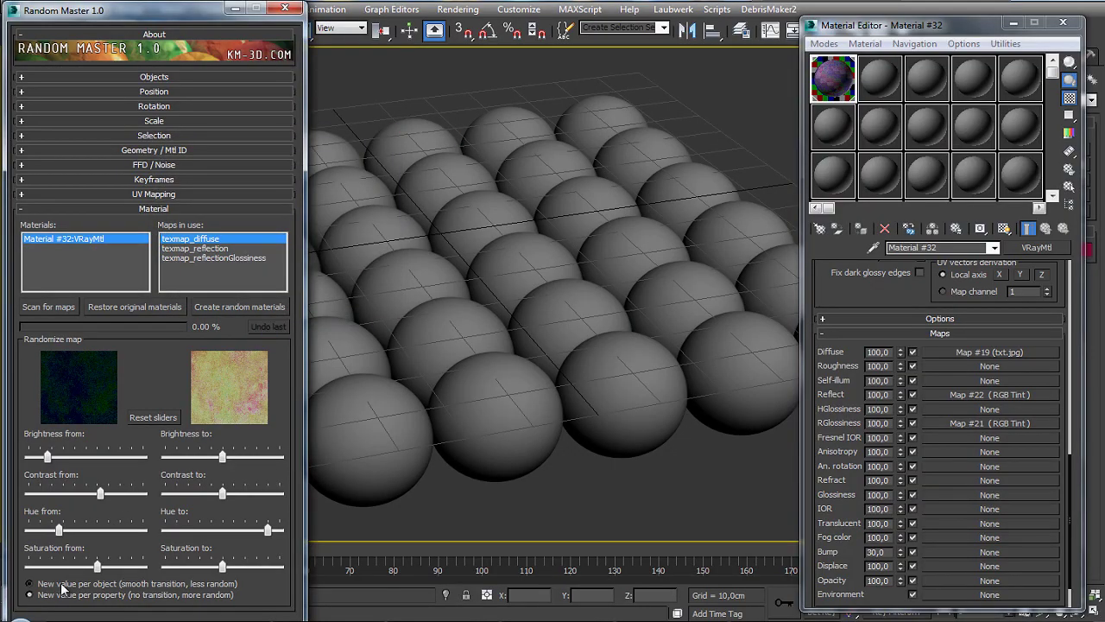
Generate and test-render another random material set, then cancel the render and undo it.
{"action": "left_click", "coordinate": [242, 312]}
{"action": "left_click", "coordinate": [457, 9]}
{"action": "left_click", "coordinate": [471, 19]}
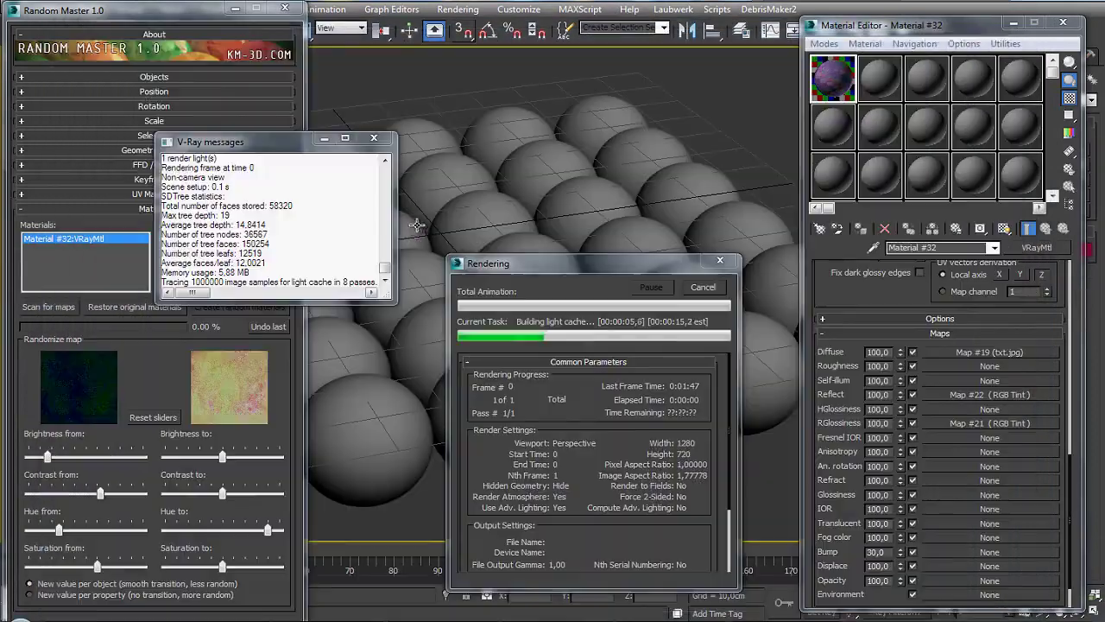
{"action": "left_click", "coordinate": [706, 287]}
{"action": "left_click", "coordinate": [373, 138]}
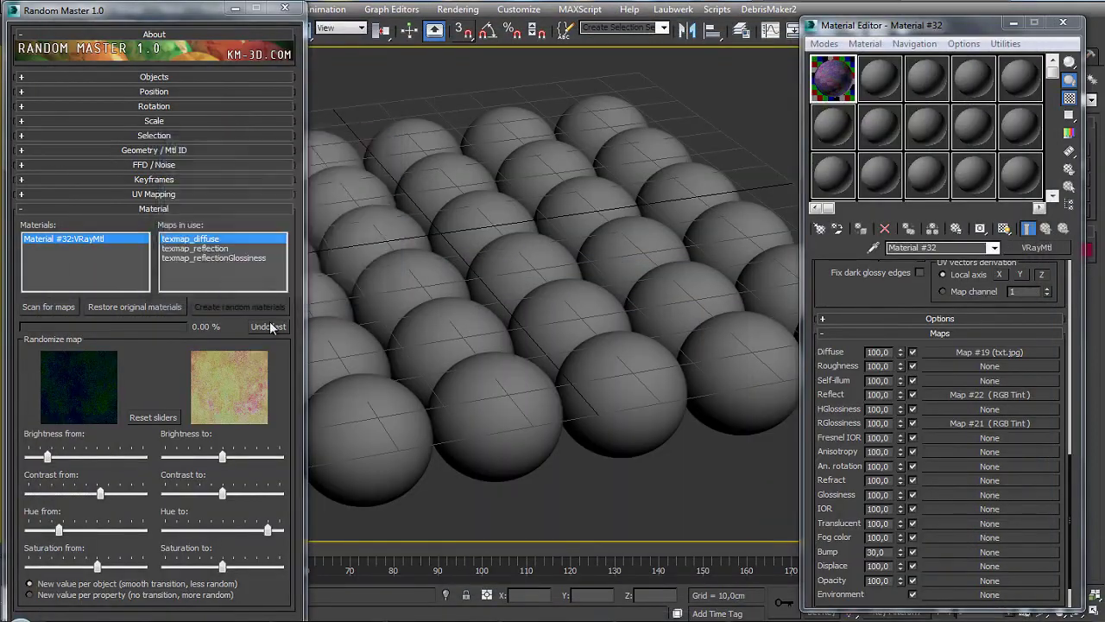
{"action": "left_click", "coordinate": [268, 328]}
Reset the diffuse ranges, raise minimum contrast, and widen the hue range from blue-green to yellow.
{"action": "left_click", "coordinate": [153, 417]}
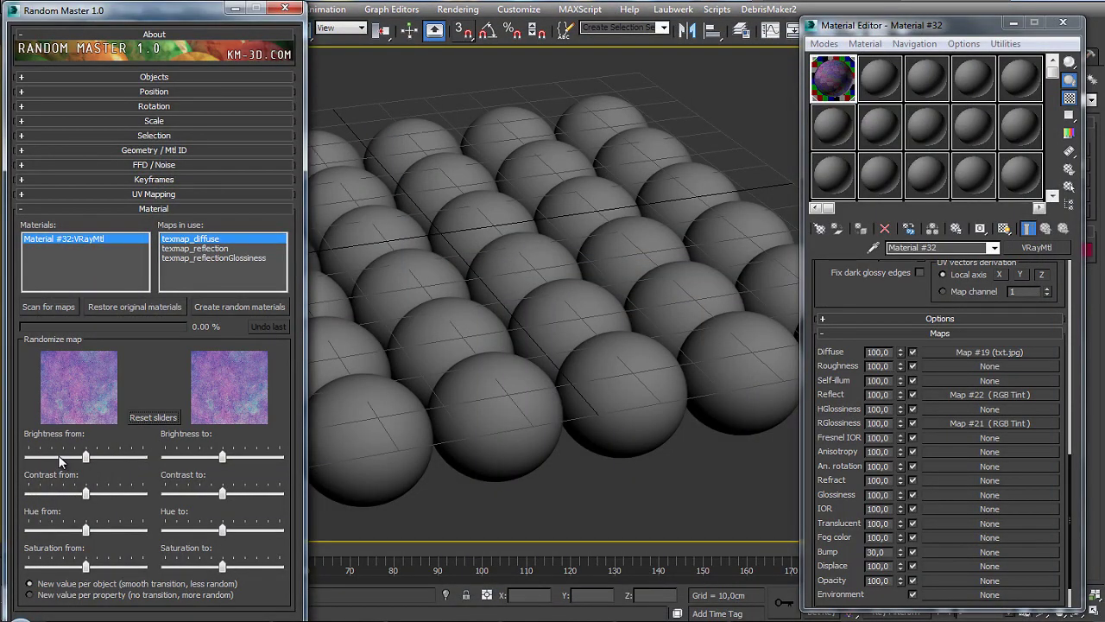
{"action": "left_click_drag", "start_coordinate": [86, 493], "coordinate": [108, 493]}
{"action": "left_click_drag", "start_coordinate": [86, 530], "coordinate": [40, 529]}
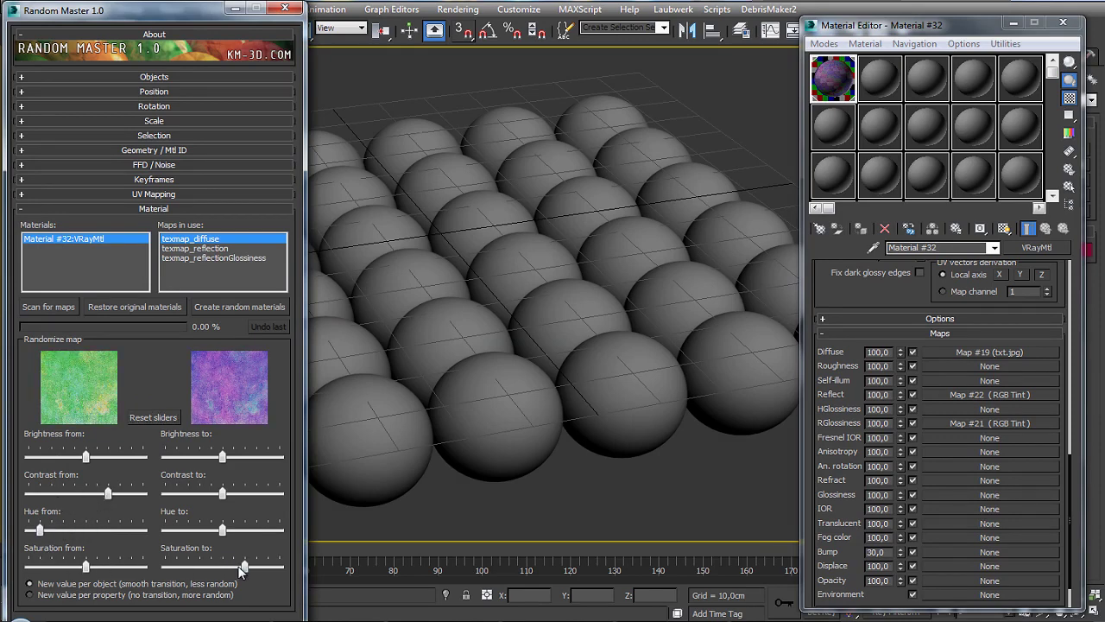
{"action": "left_click", "coordinate": [262, 533]}
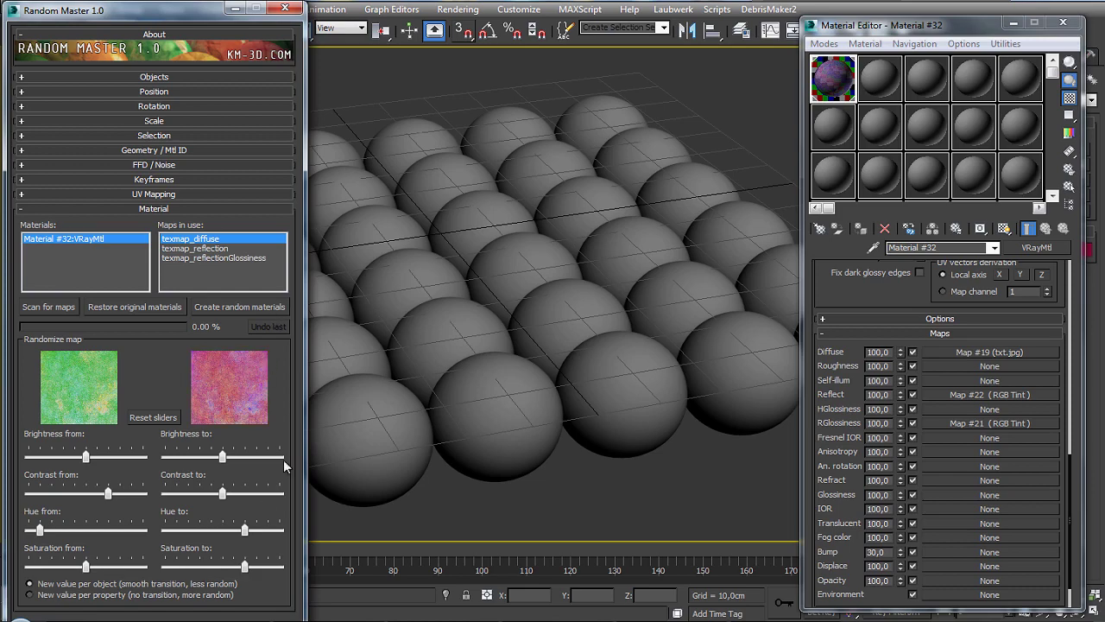
{"action": "left_click", "coordinate": [273, 530]}
Generate random materials from the new ranges, render the sphere grid, then undo the pass.
{"action": "left_click", "coordinate": [274, 305]}
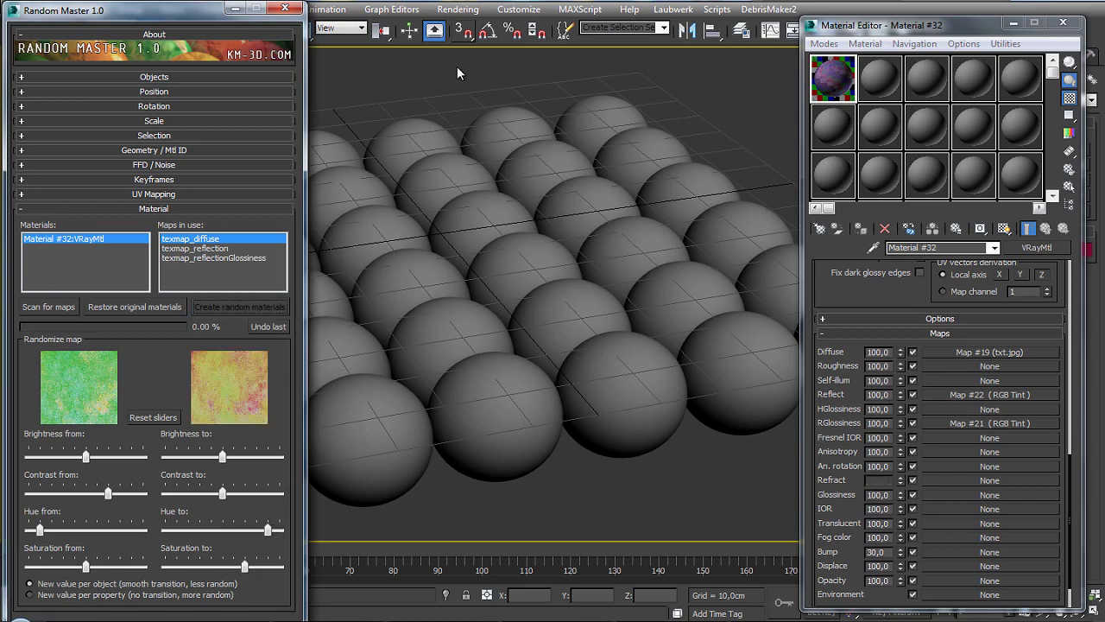
{"action": "left_click", "coordinate": [458, 9]}
{"action": "left_click", "coordinate": [469, 24]}
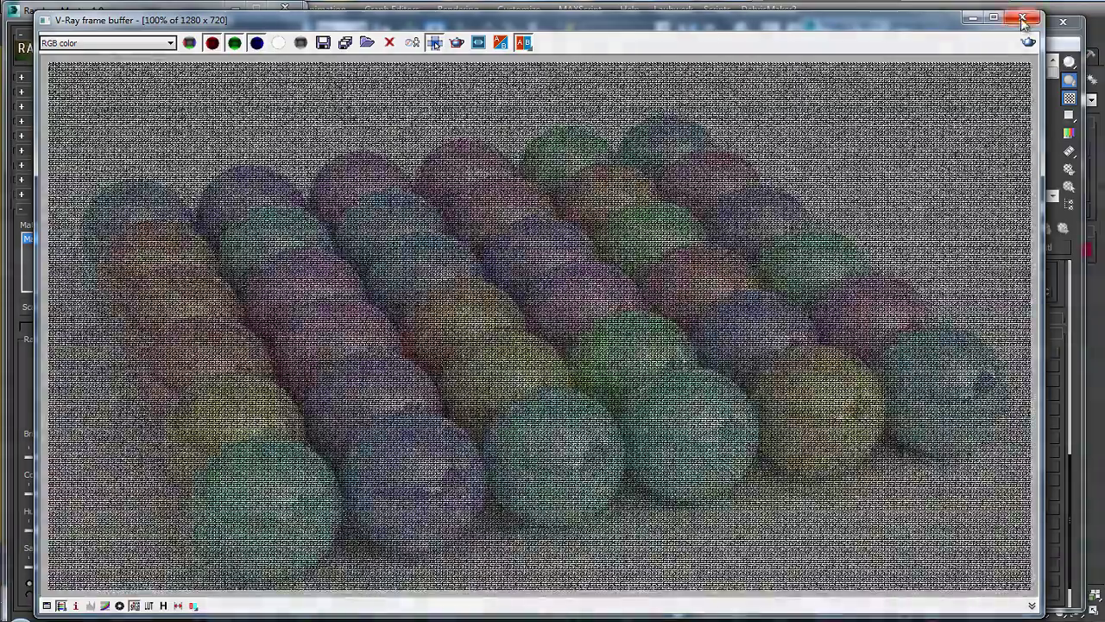
{"action": "left_click", "coordinate": [1022, 19]}
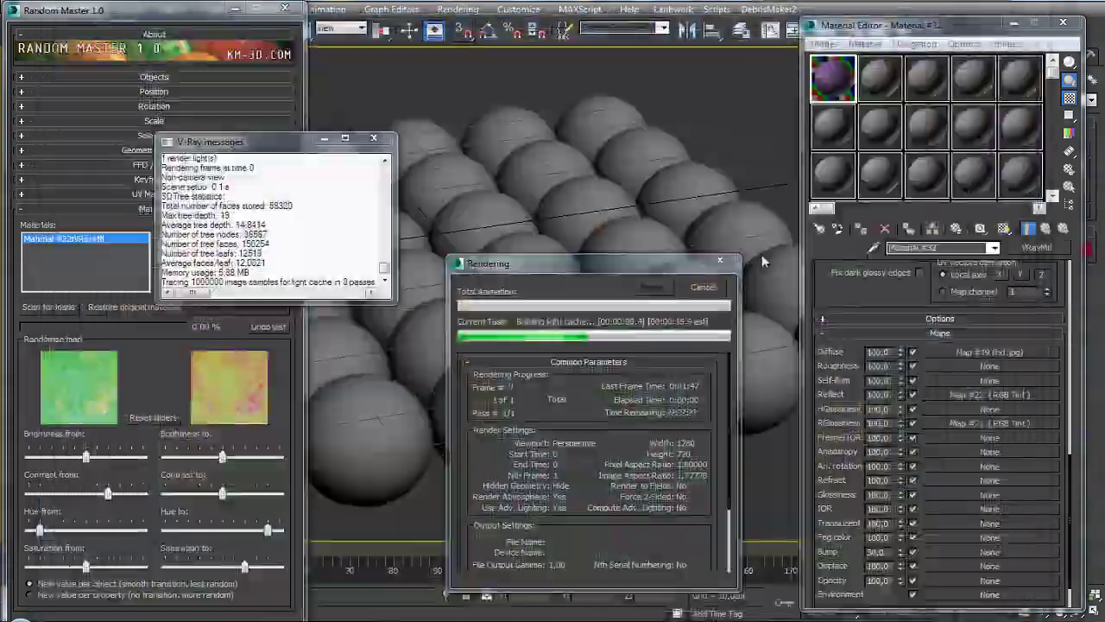
{"action": "left_click", "coordinate": [267, 327]}
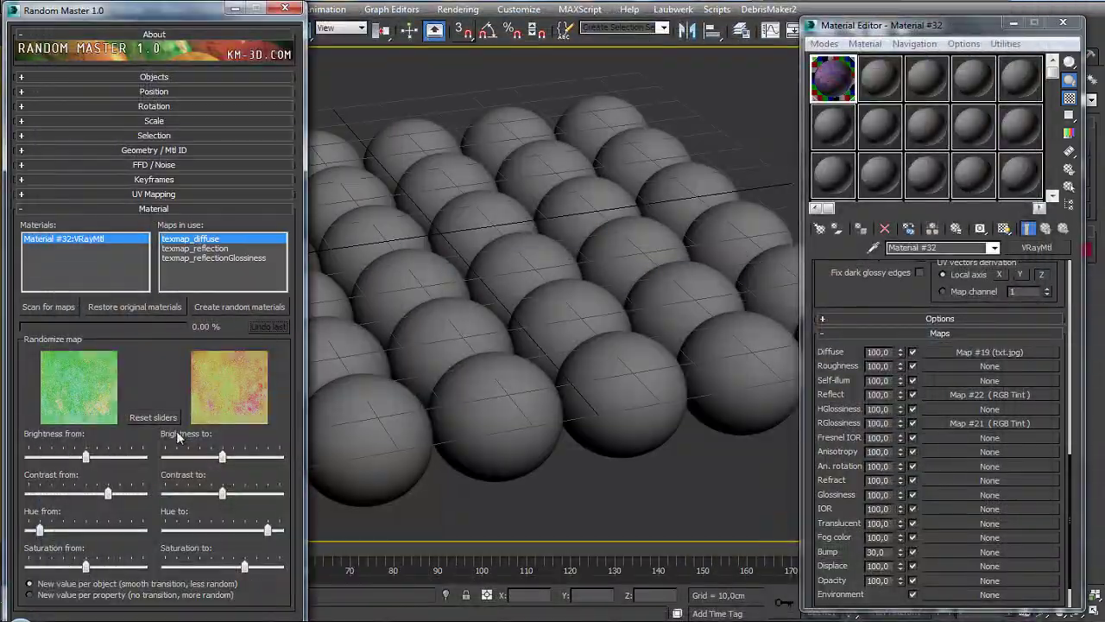
Lower the diffuse minimum and maximum brightness, regenerate random materials, and render the grid.
{"action": "left_click_drag", "start_coordinate": [86, 458], "coordinate": [74, 457]}
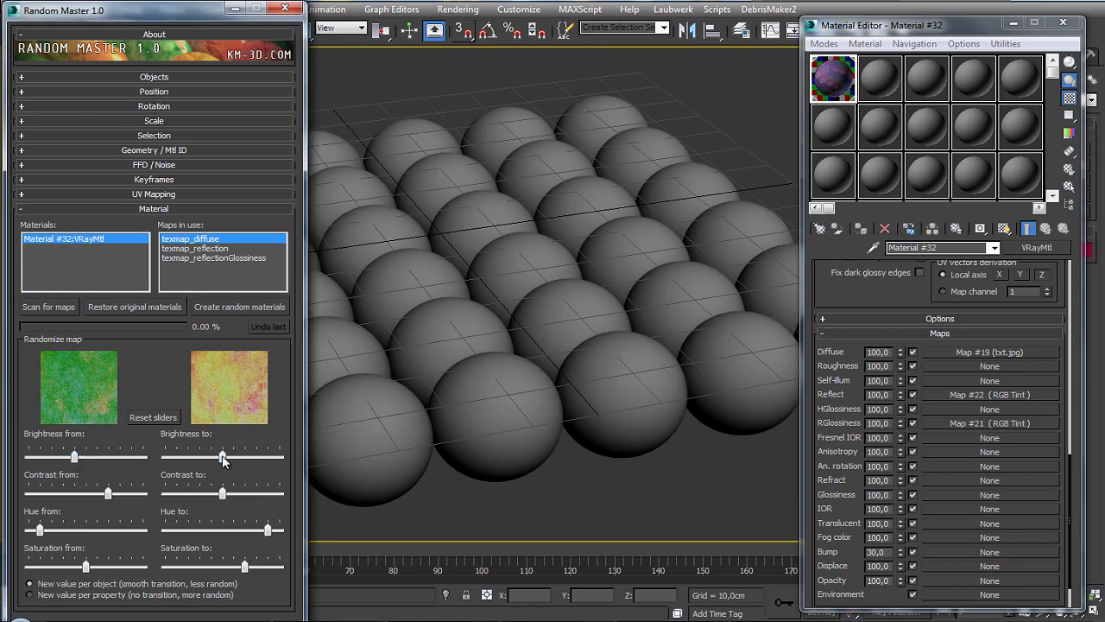
{"action": "left_click_drag", "start_coordinate": [223, 458], "coordinate": [214, 458]}
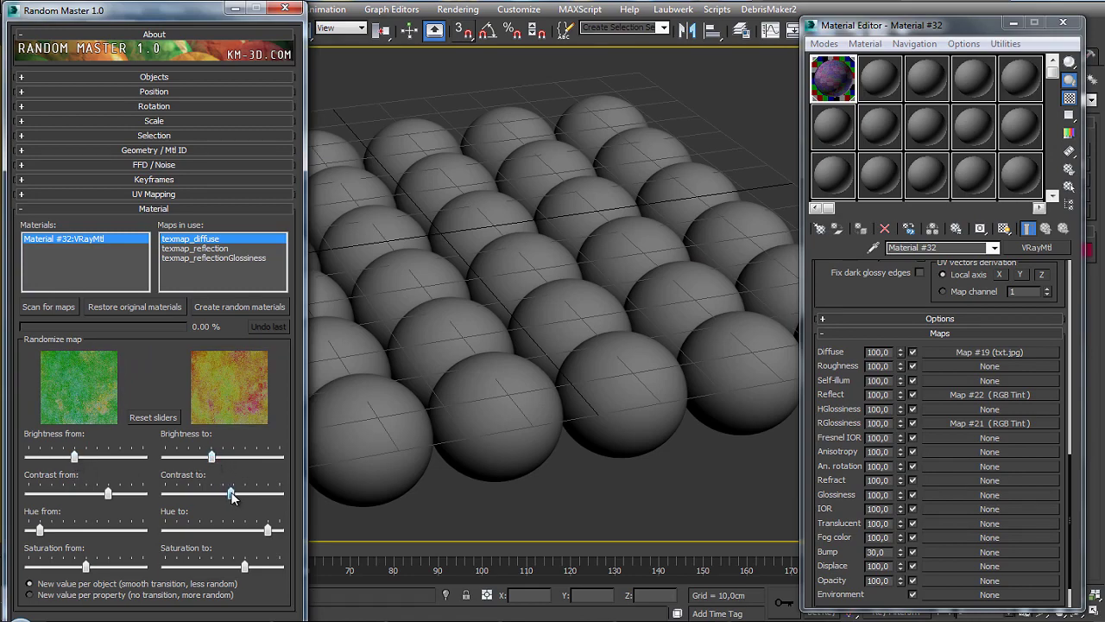
{"action": "left_click", "coordinate": [239, 307]}
{"action": "left_click", "coordinate": [458, 9]}
{"action": "left_click", "coordinate": [470, 28]}
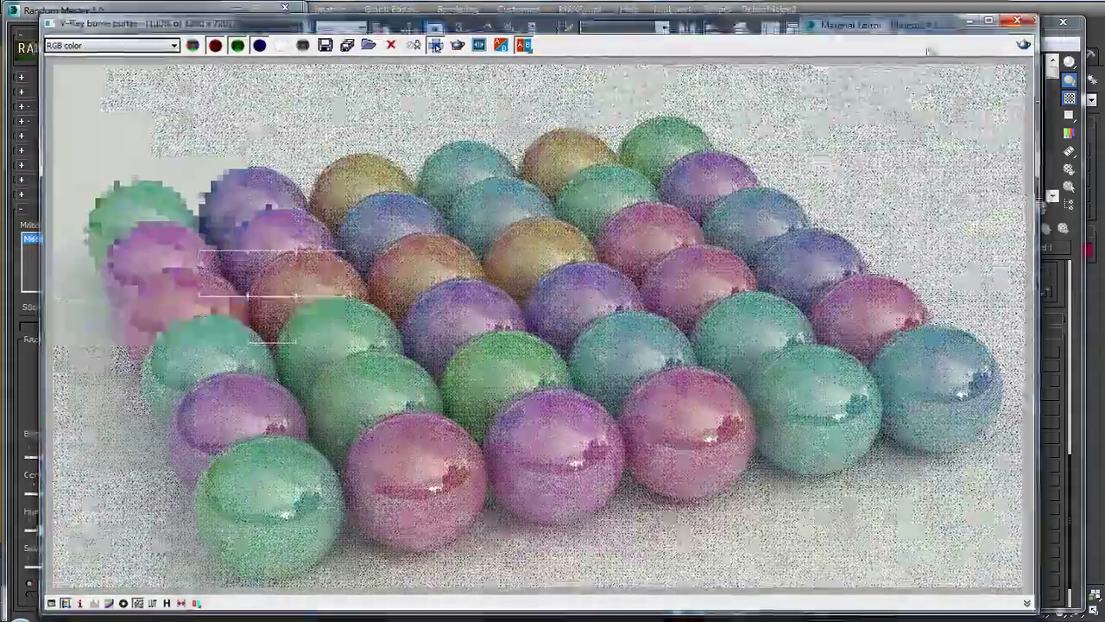
{"action": "left_click", "coordinate": [1024, 18]}
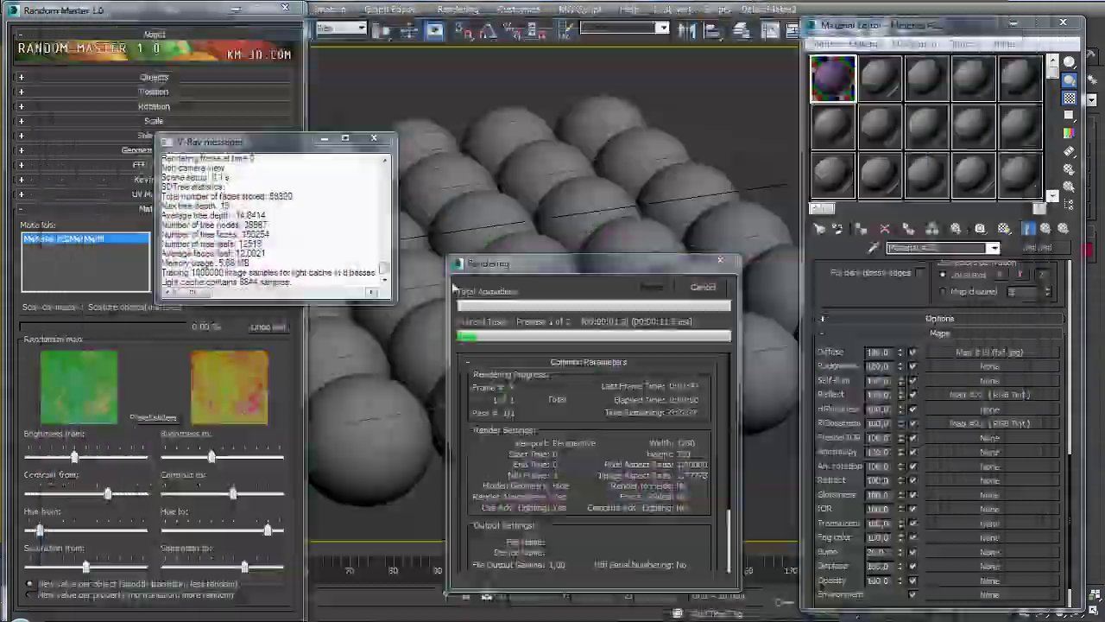
{"action": "left_click", "coordinate": [374, 139]}
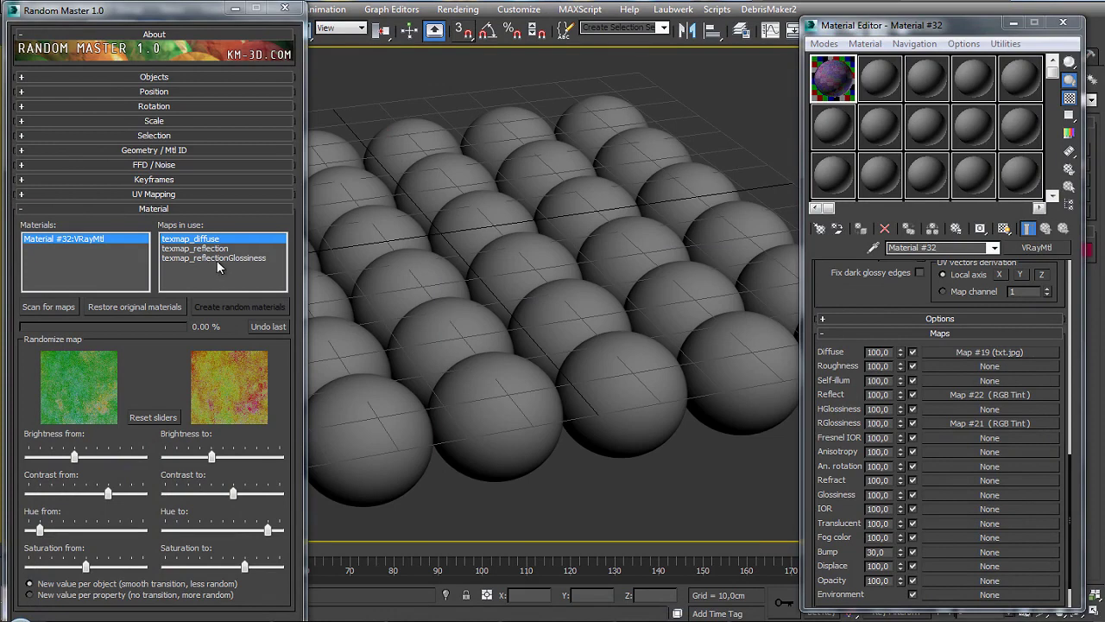
Select texmap_reflection, reset its sliders, and drag its maximum brightness down to black.
{"action": "left_click", "coordinate": [215, 250]}
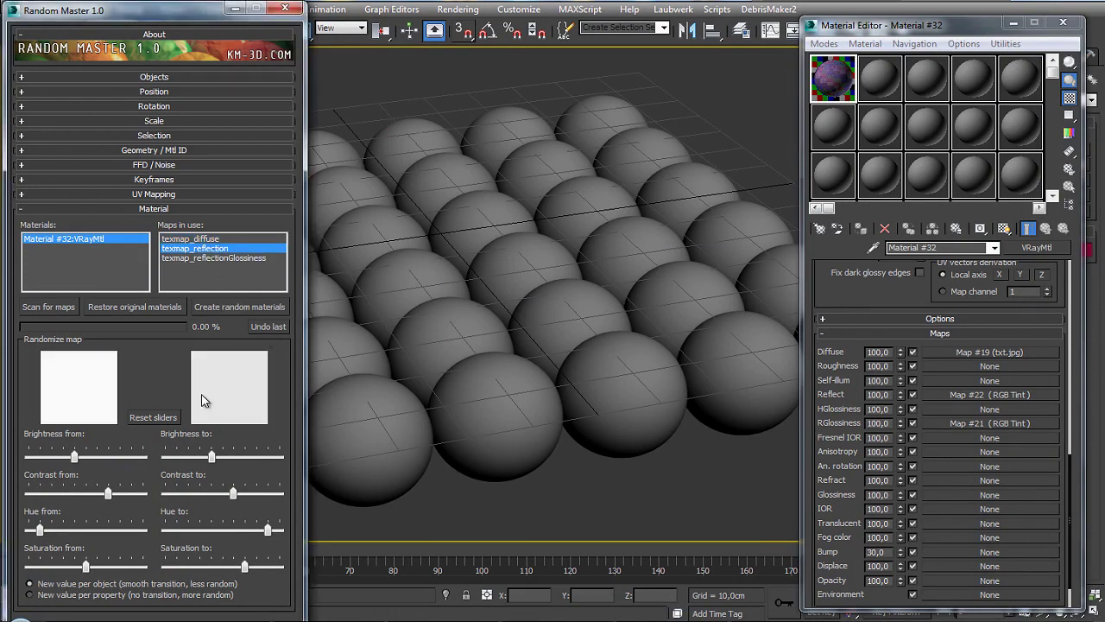
{"action": "left_click", "coordinate": [153, 417]}
{"action": "left_click", "coordinate": [190, 465]}
{"action": "mouse_move", "coordinate": [193, 462]}
{"action": "left_mouse_down"}
{"action": "mouse_move", "coordinate": [28, 459]}
{"action": "mouse_move", "coordinate": [53, 463]}
{"action": "left_mouse_up"}
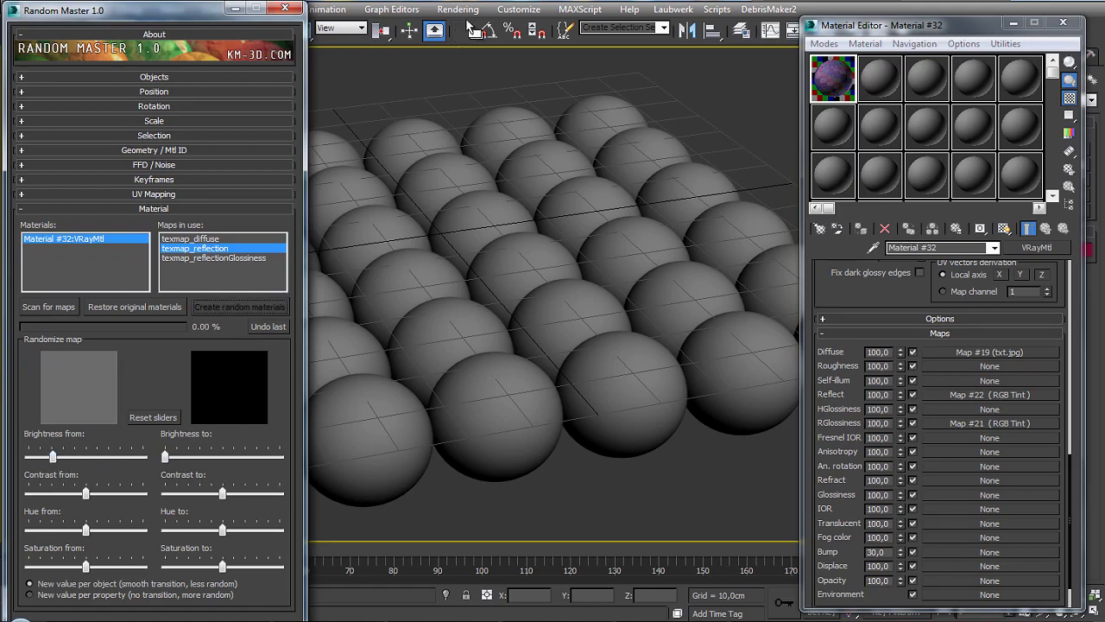
Render the sphere grid in V-Ray and close the frame buffer and messages window.
{"action": "left_click", "coordinate": [457, 8]}
{"action": "left_click", "coordinate": [470, 29]}
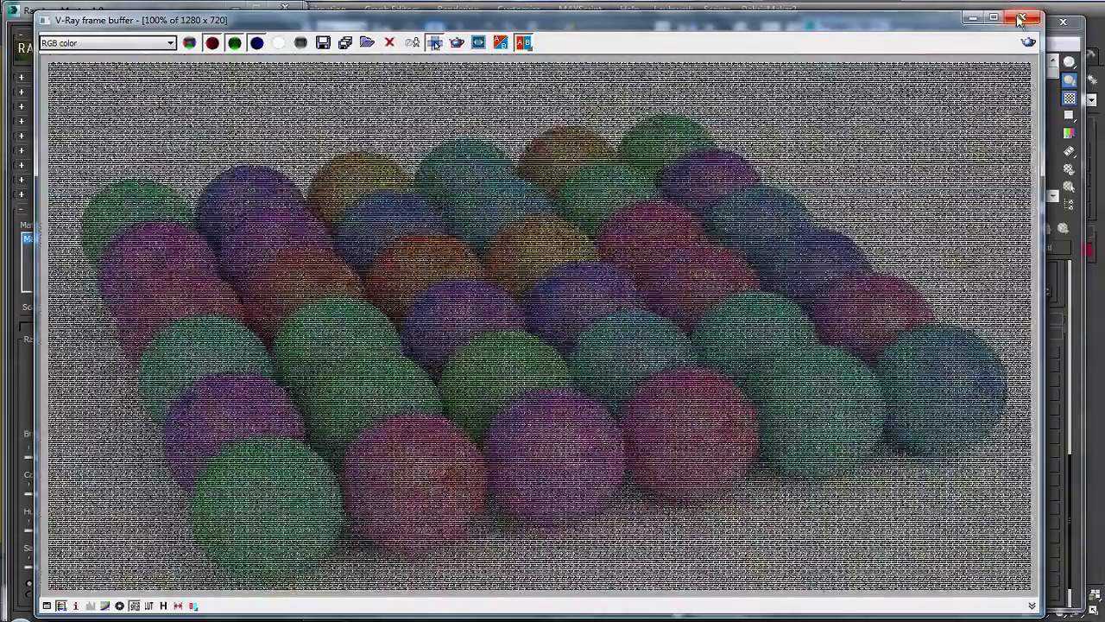
{"action": "left_click", "coordinate": [1019, 19]}
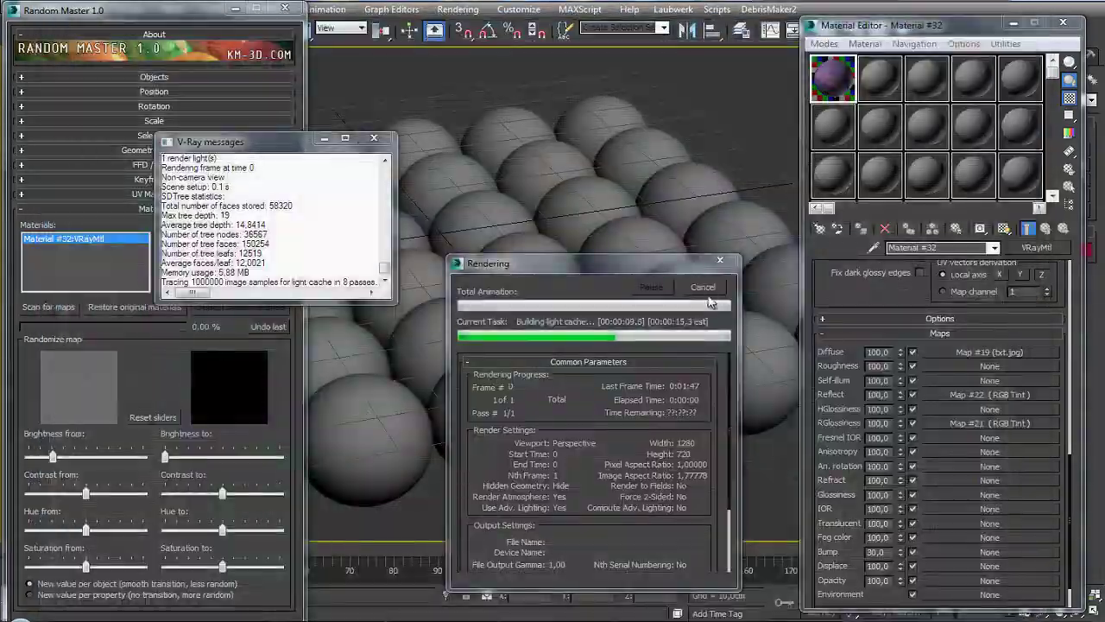
{"action": "left_click", "coordinate": [380, 140]}
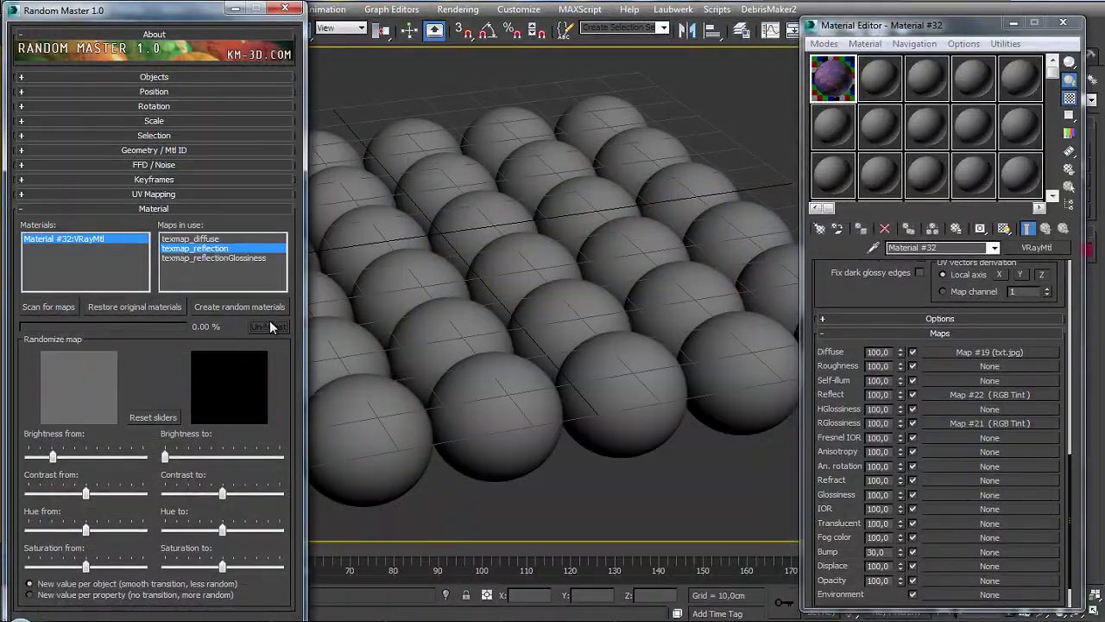
{"action": "left_click", "coordinate": [206, 259]}
Reset the glossiness sliders, lower maximum brightness to grey, generate materials, and render the grid.
{"action": "left_click", "coordinate": [153, 417]}
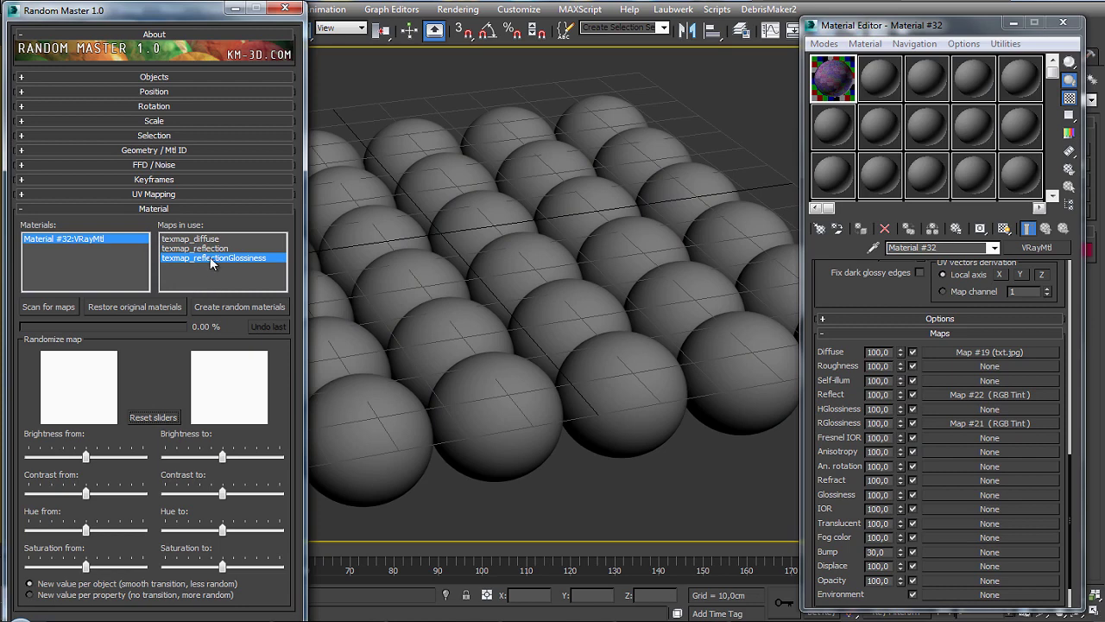
{"action": "left_click_drag", "start_coordinate": [222, 462], "coordinate": [198, 464]}
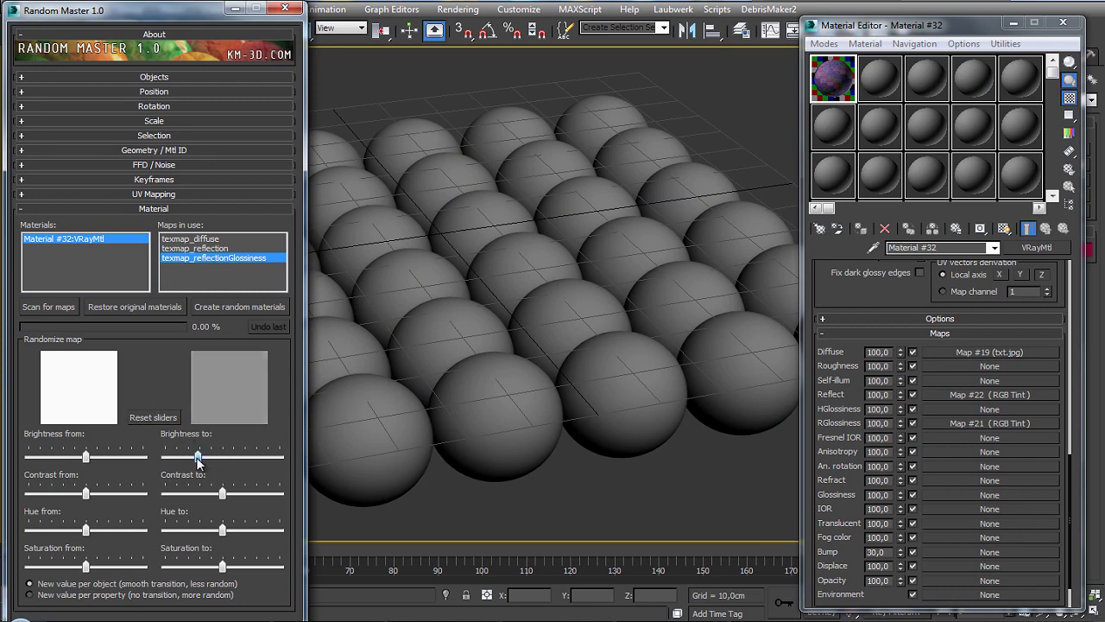
{"action": "left_click", "coordinate": [241, 307]}
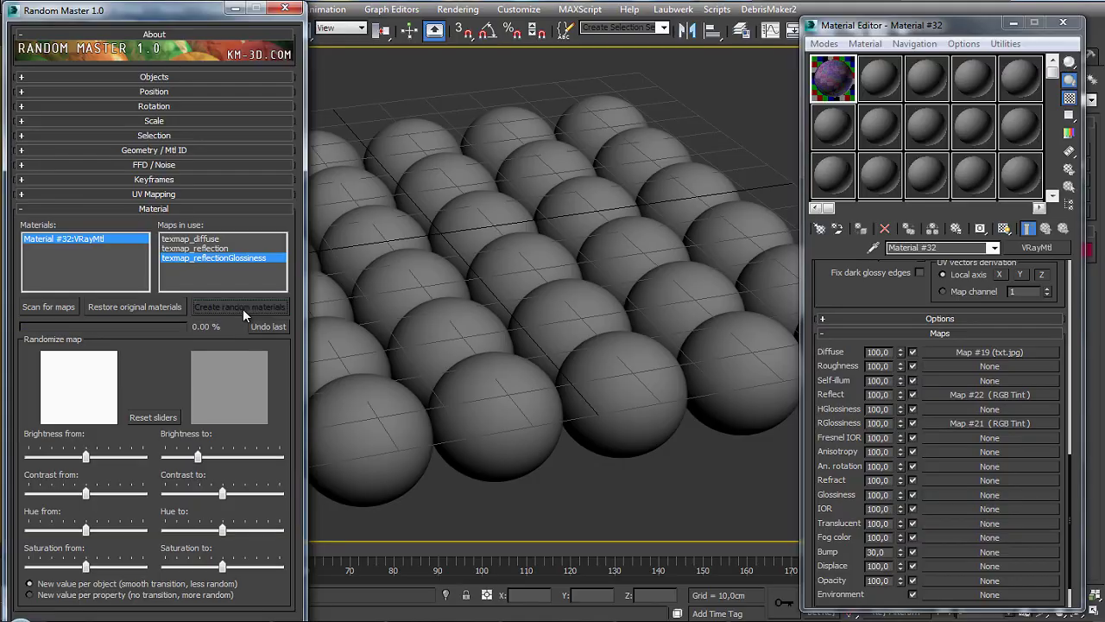
{"action": "left_click", "coordinate": [457, 9]}
{"action": "left_click", "coordinate": [466, 20]}
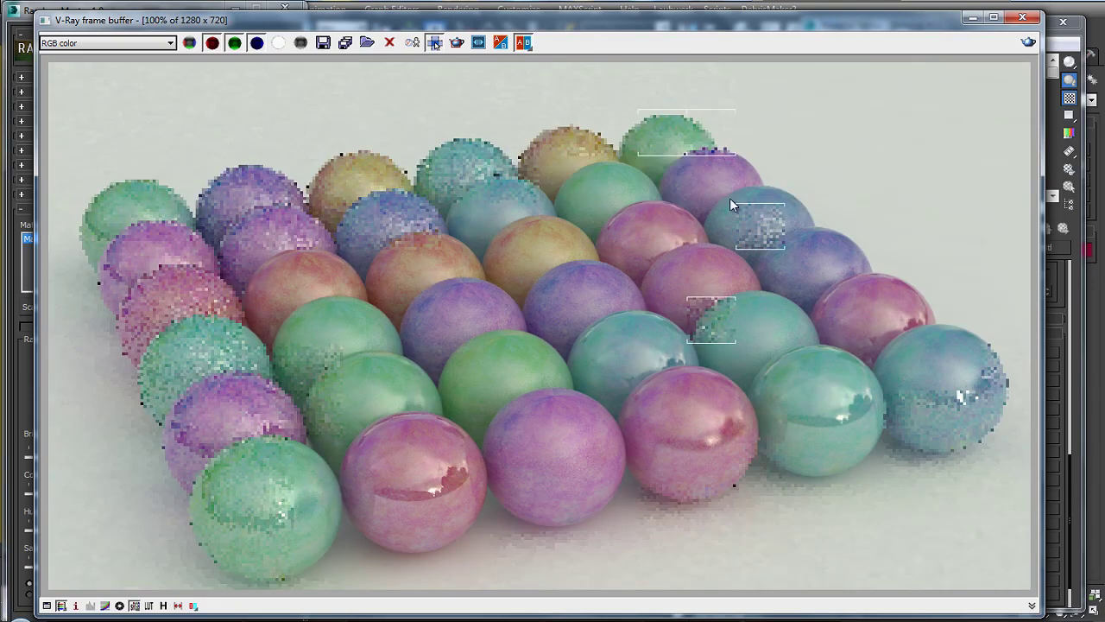
{"action": "left_click", "coordinate": [1022, 17]}
{"action": "left_click", "coordinate": [374, 137]}
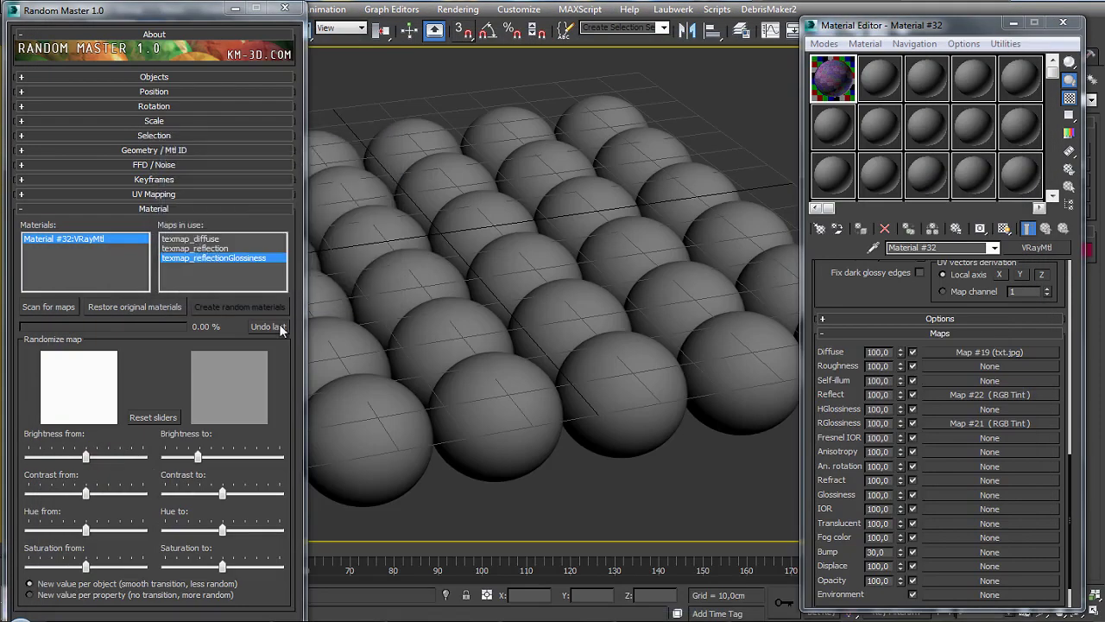
Undo last, lower texmap_reflection's maximum brightness to a darker grey, and regenerate random materials.
{"action": "left_click", "coordinate": [275, 327]}
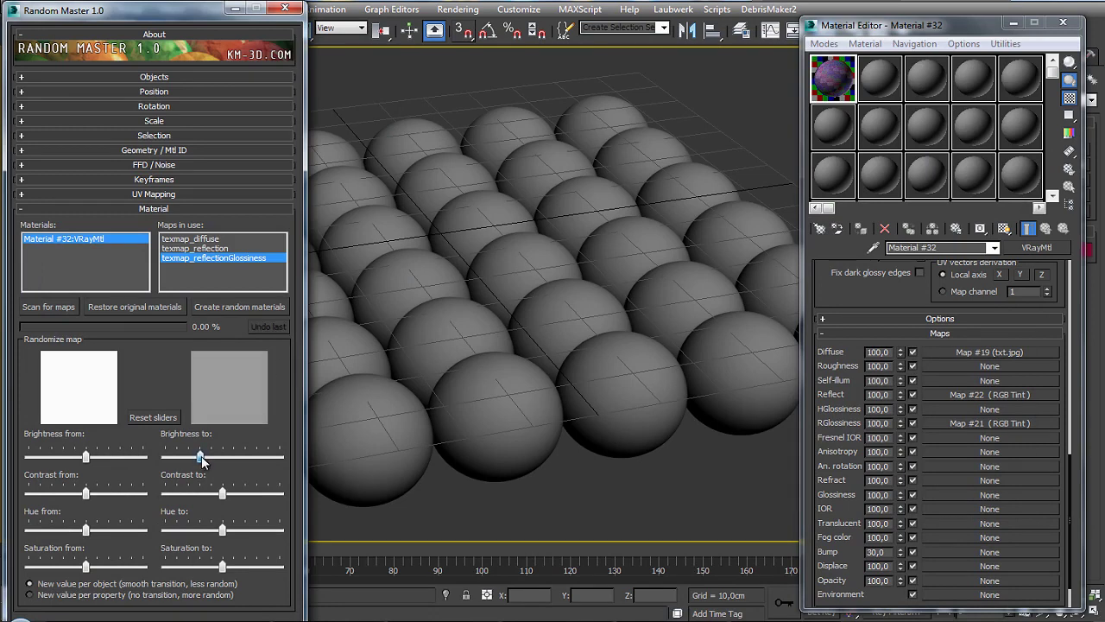
{"action": "left_click", "coordinate": [226, 248]}
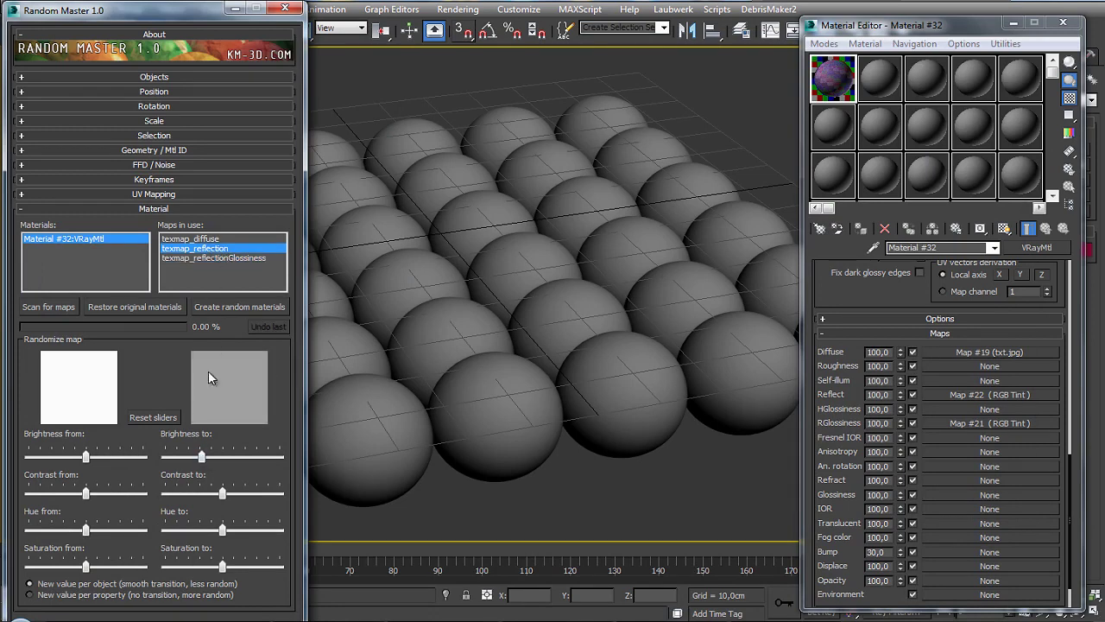
{"action": "left_click_drag", "start_coordinate": [205, 458], "coordinate": [187, 455]}
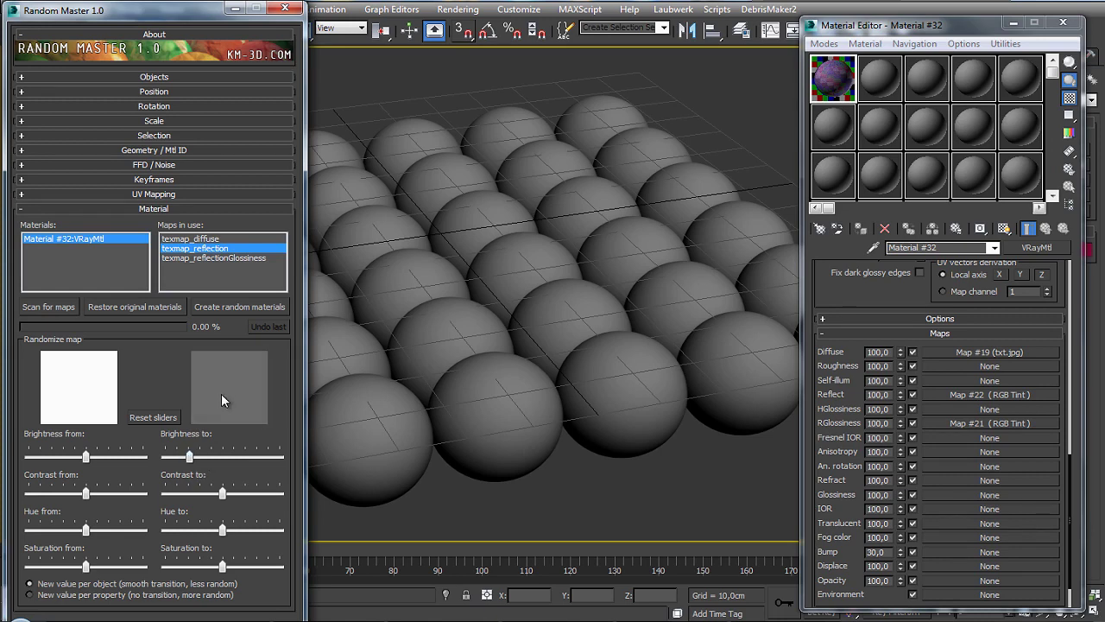
{"action": "left_click", "coordinate": [240, 307]}
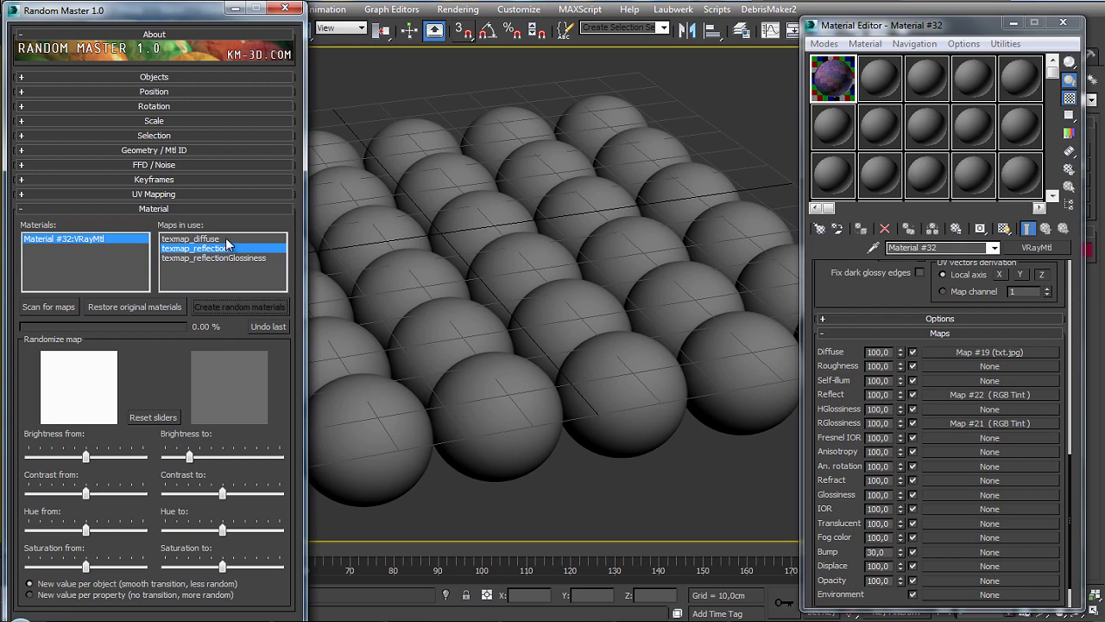
{"action": "left_click", "coordinate": [227, 240]}
Restore the original material, reset diffuse sliders, lower brightness and contrast, and shift starting hue to teal.
{"action": "left_click", "coordinate": [173, 308]}
{"action": "left_click", "coordinate": [138, 422]}
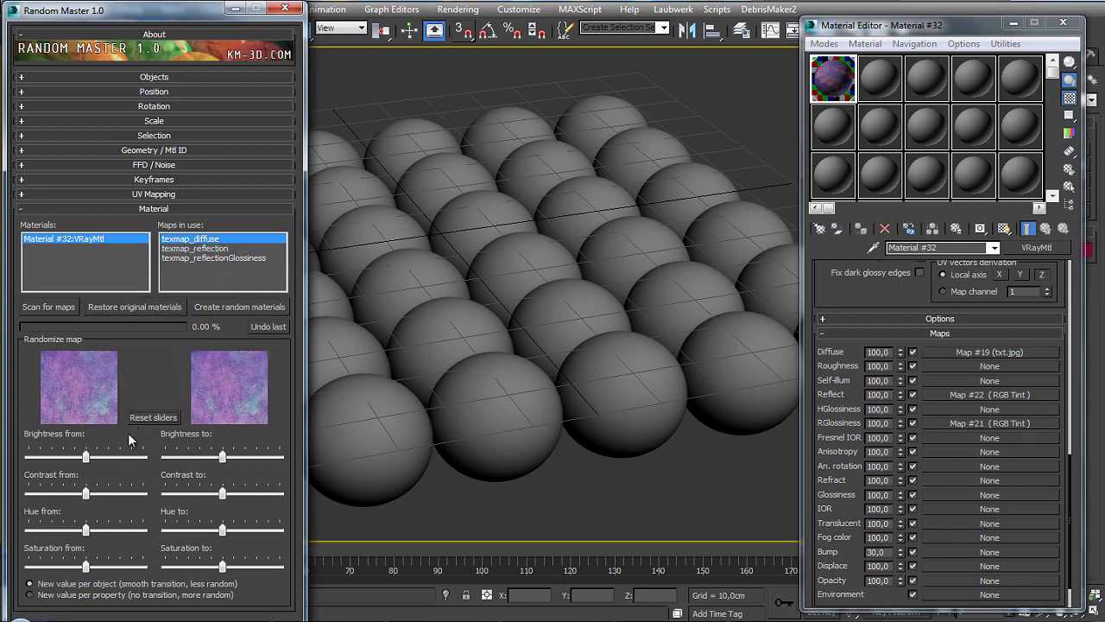
{"action": "left_click", "coordinate": [41, 459]}
{"action": "left_click", "coordinate": [170, 458]}
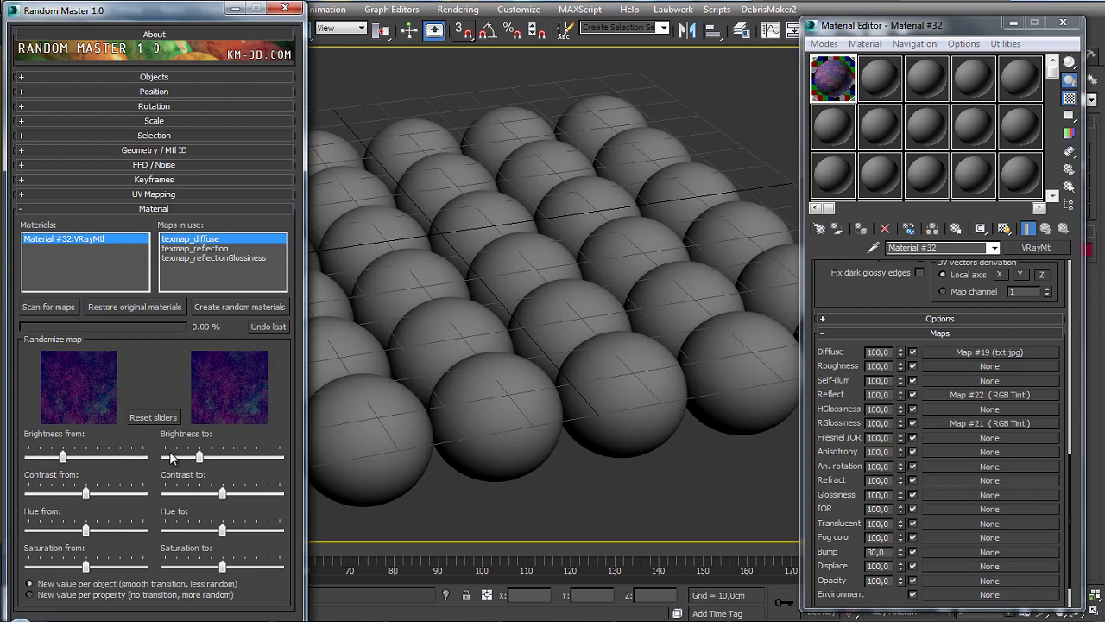
{"action": "left_click_drag", "start_coordinate": [196, 452], "coordinate": [187, 452]}
{"action": "left_click", "coordinate": [184, 494]}
{"action": "left_click_drag", "start_coordinate": [88, 532], "coordinate": [66, 535]}
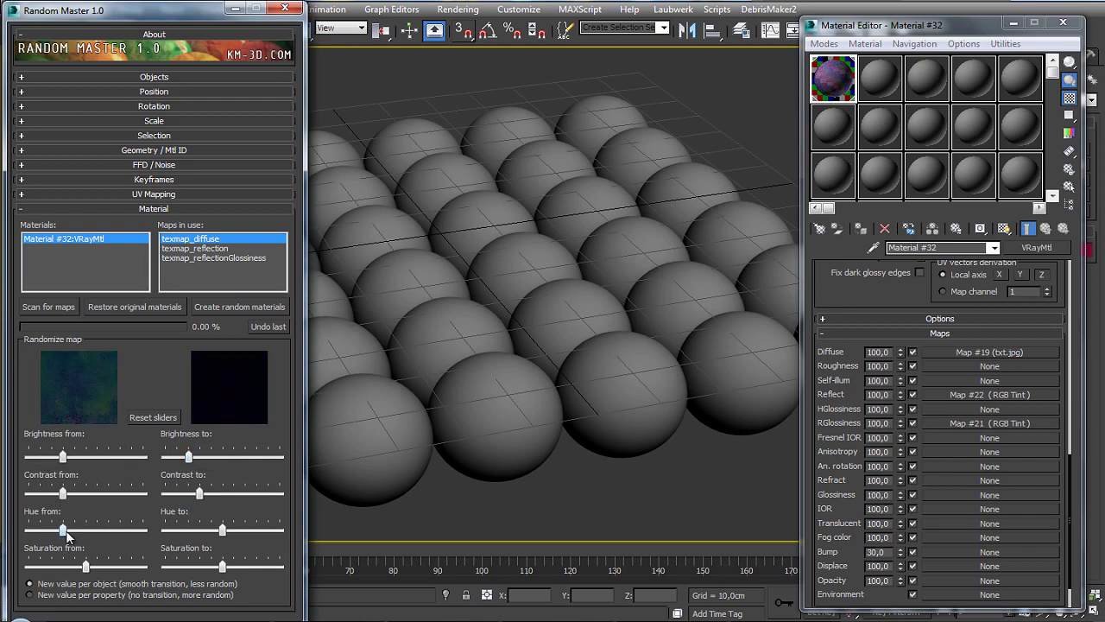
{"action": "left_click", "coordinate": [122, 528]}
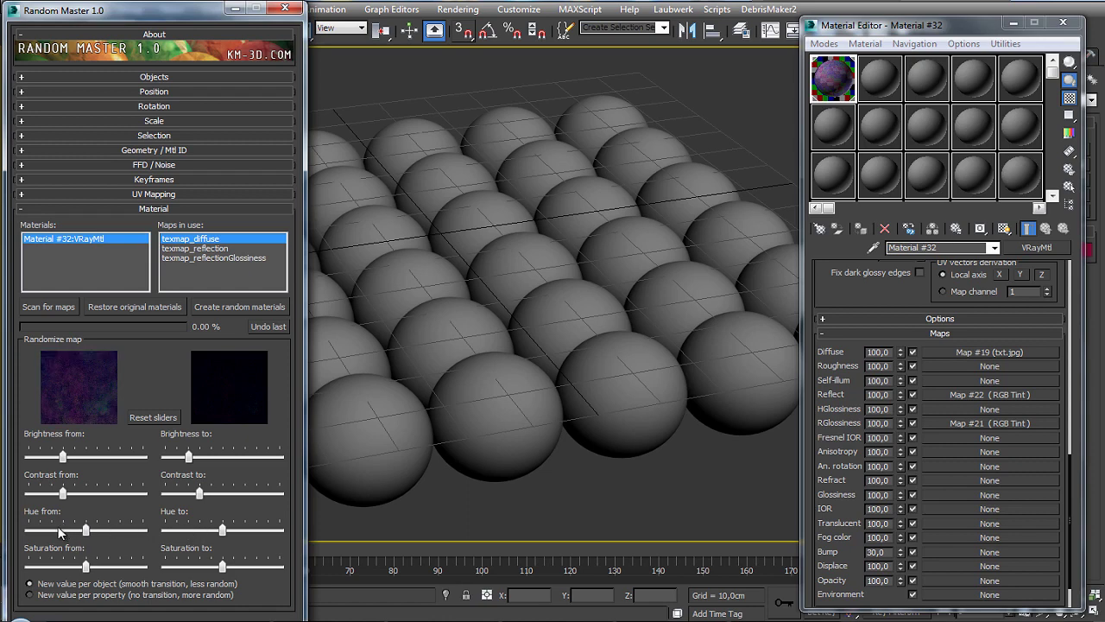
{"action": "left_click", "coordinate": [59, 533]}
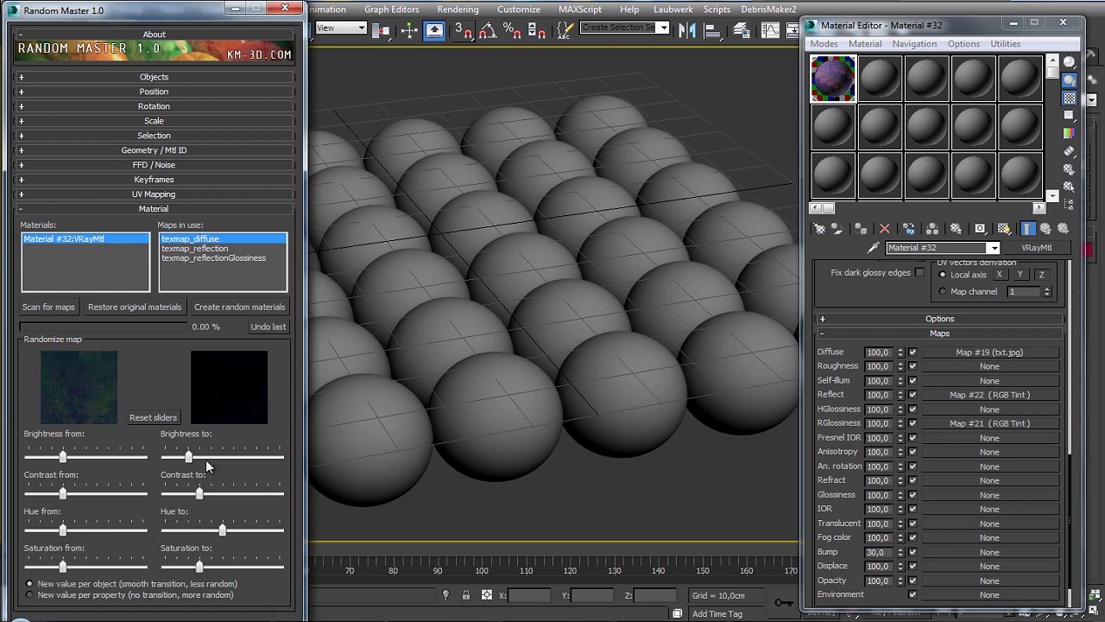
Reset texmap_reflection, lower its maximum brightness to grey, then generate and render new random materials.
{"action": "left_click", "coordinate": [223, 249]}
{"action": "left_click", "coordinate": [173, 419]}
{"action": "left_click", "coordinate": [210, 460]}
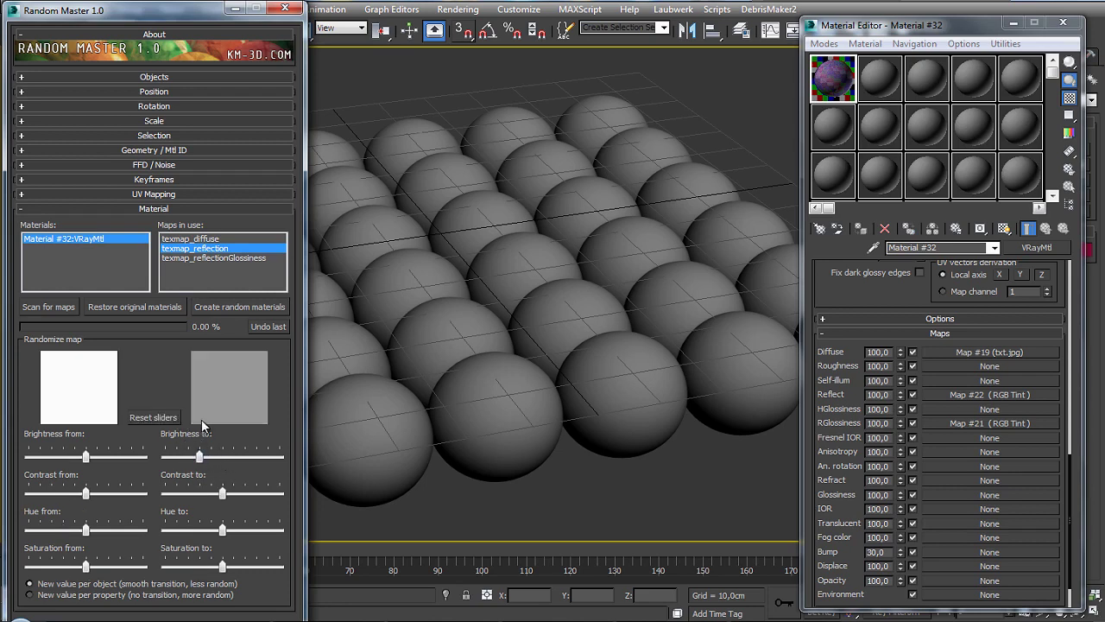
{"action": "left_click", "coordinate": [225, 258]}
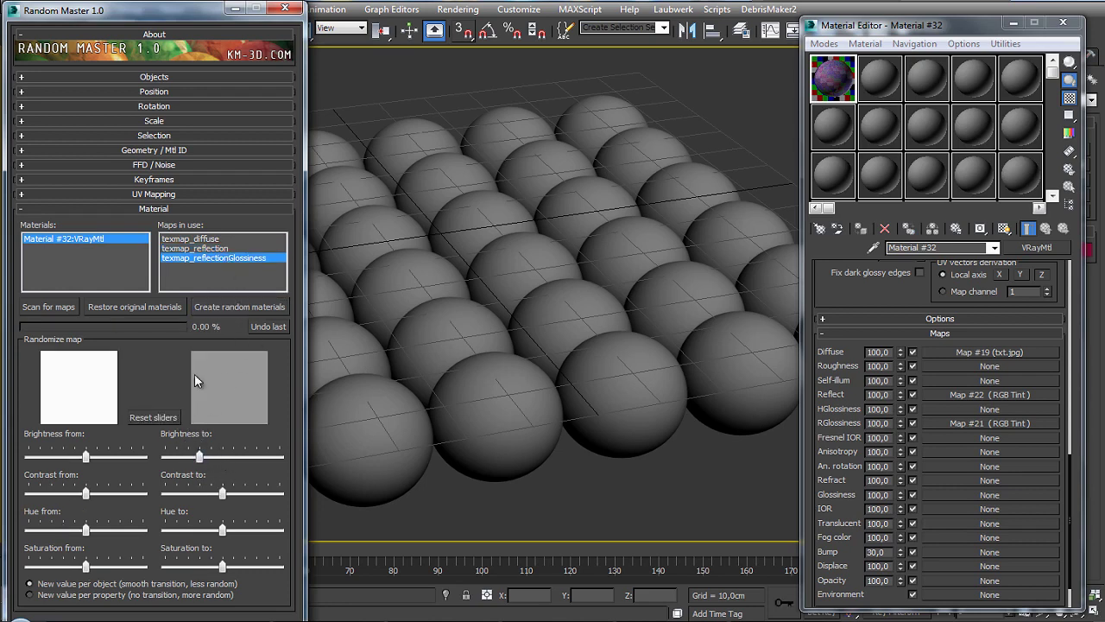
{"action": "left_click", "coordinate": [240, 308]}
{"action": "left_click", "coordinate": [463, 30]}
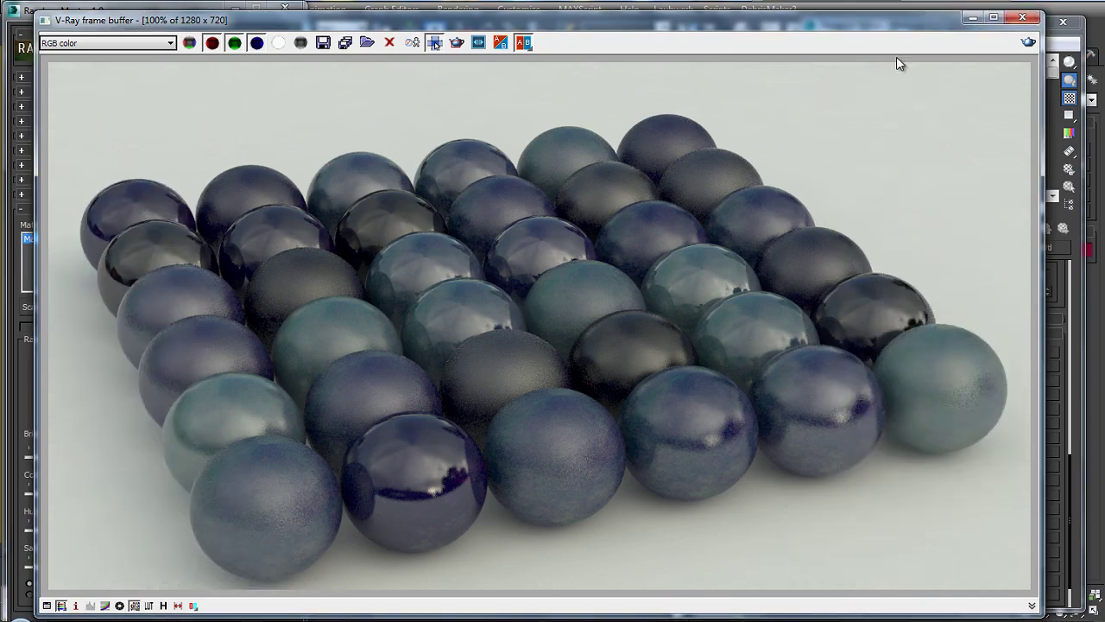
Scroll down the panel toward the Create random materials control for the 36-sphere grid.
{"action": "scroll", "coordinate": [751, 195], "scroll_direction": "down", "scroll_amount": 2}
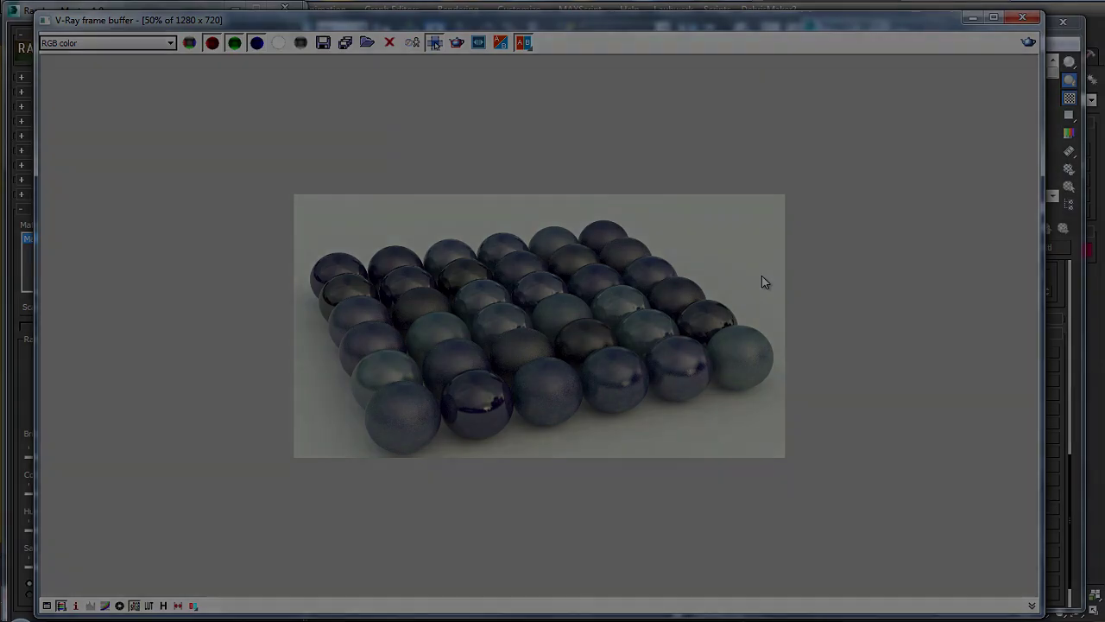